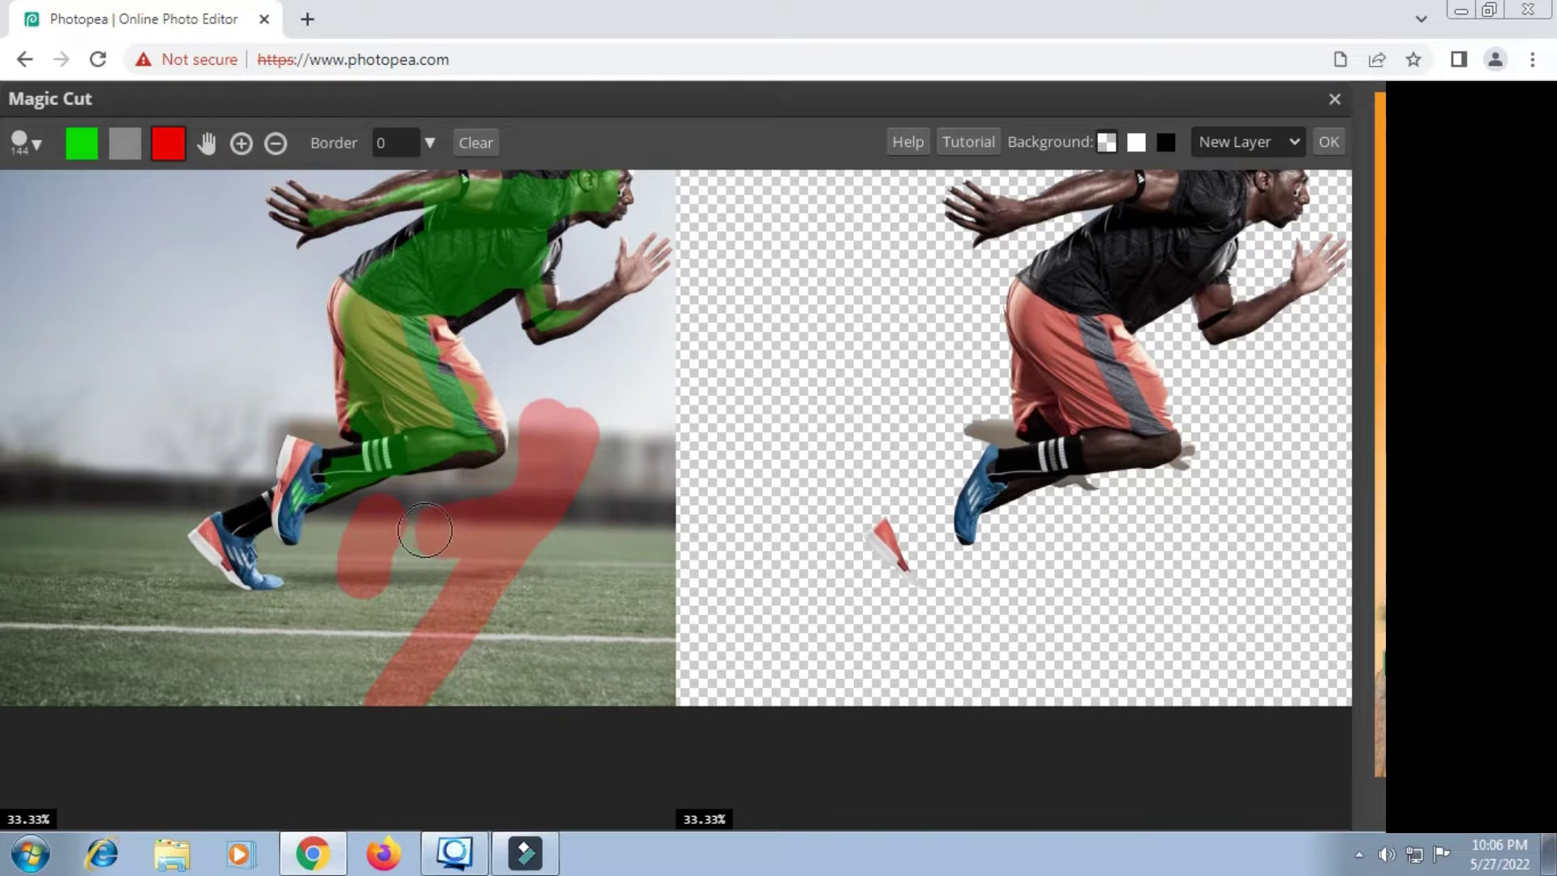
# Step: Mark the trailing lower leg and shoe as foreground using a 45 px brush
pyautogui.click(36, 146)
pyautogui.moveTo(217, 205); pyautogui.dragTo(180, 204)
pyautogui.press(']')
pyautogui.press(']')
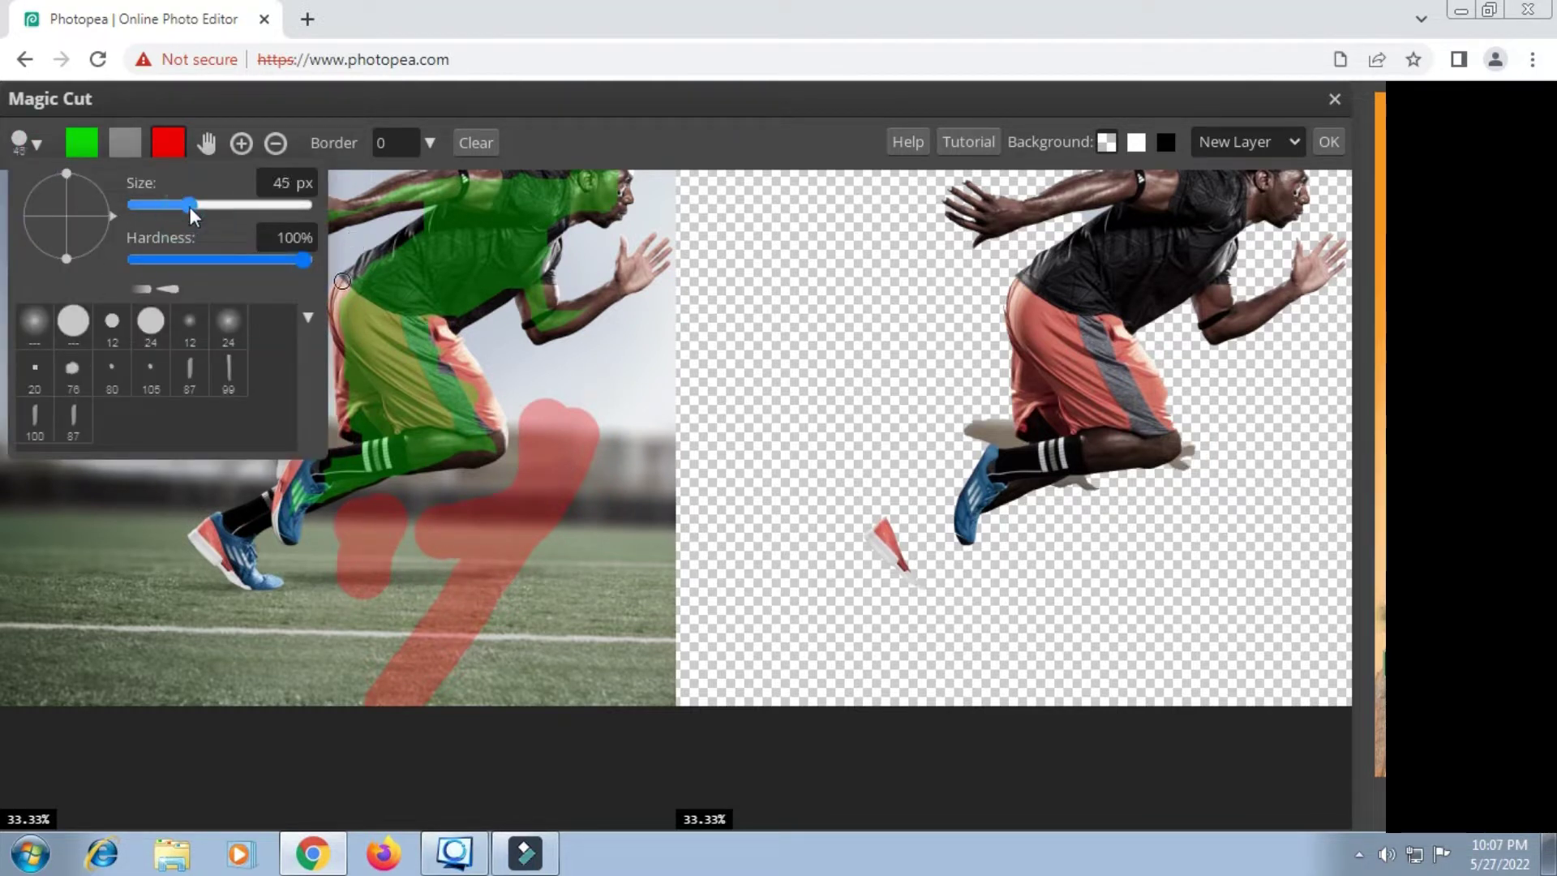
pyautogui.click(609, 103)
pyautogui.scroll(1, 1012, 509)
pyautogui.scroll(1, 1013, 509)
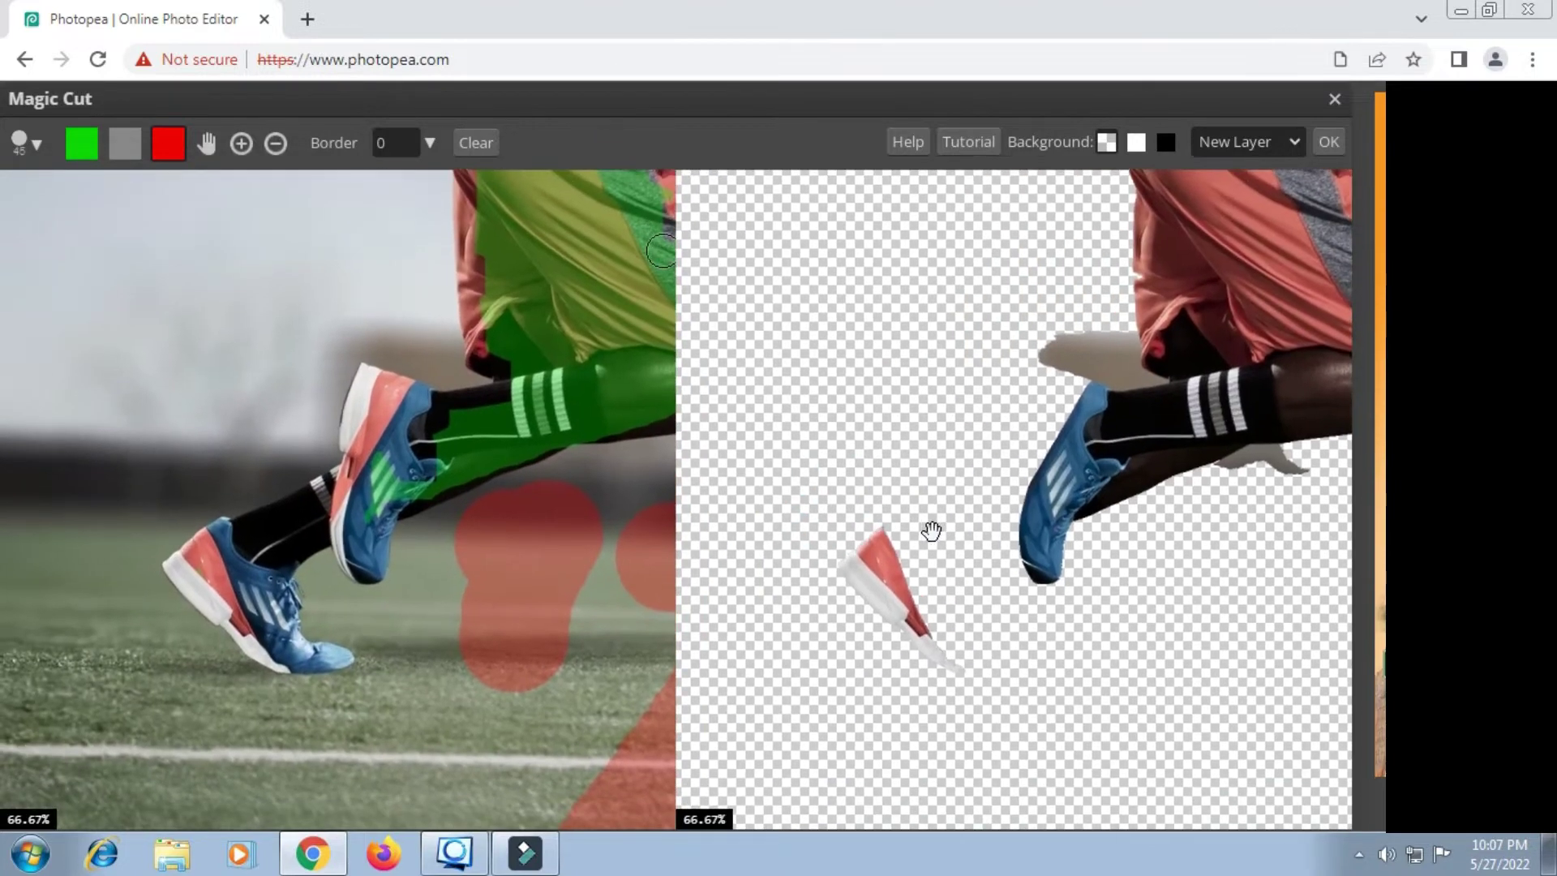
pyautogui.click(81, 144)
pyautogui.moveTo(285, 513)
pyautogui.mouseDown()
pyautogui.moveTo(226, 574)
pyautogui.moveTo(231, 628)
pyautogui.mouseUp()
pyautogui.click(276, 650)
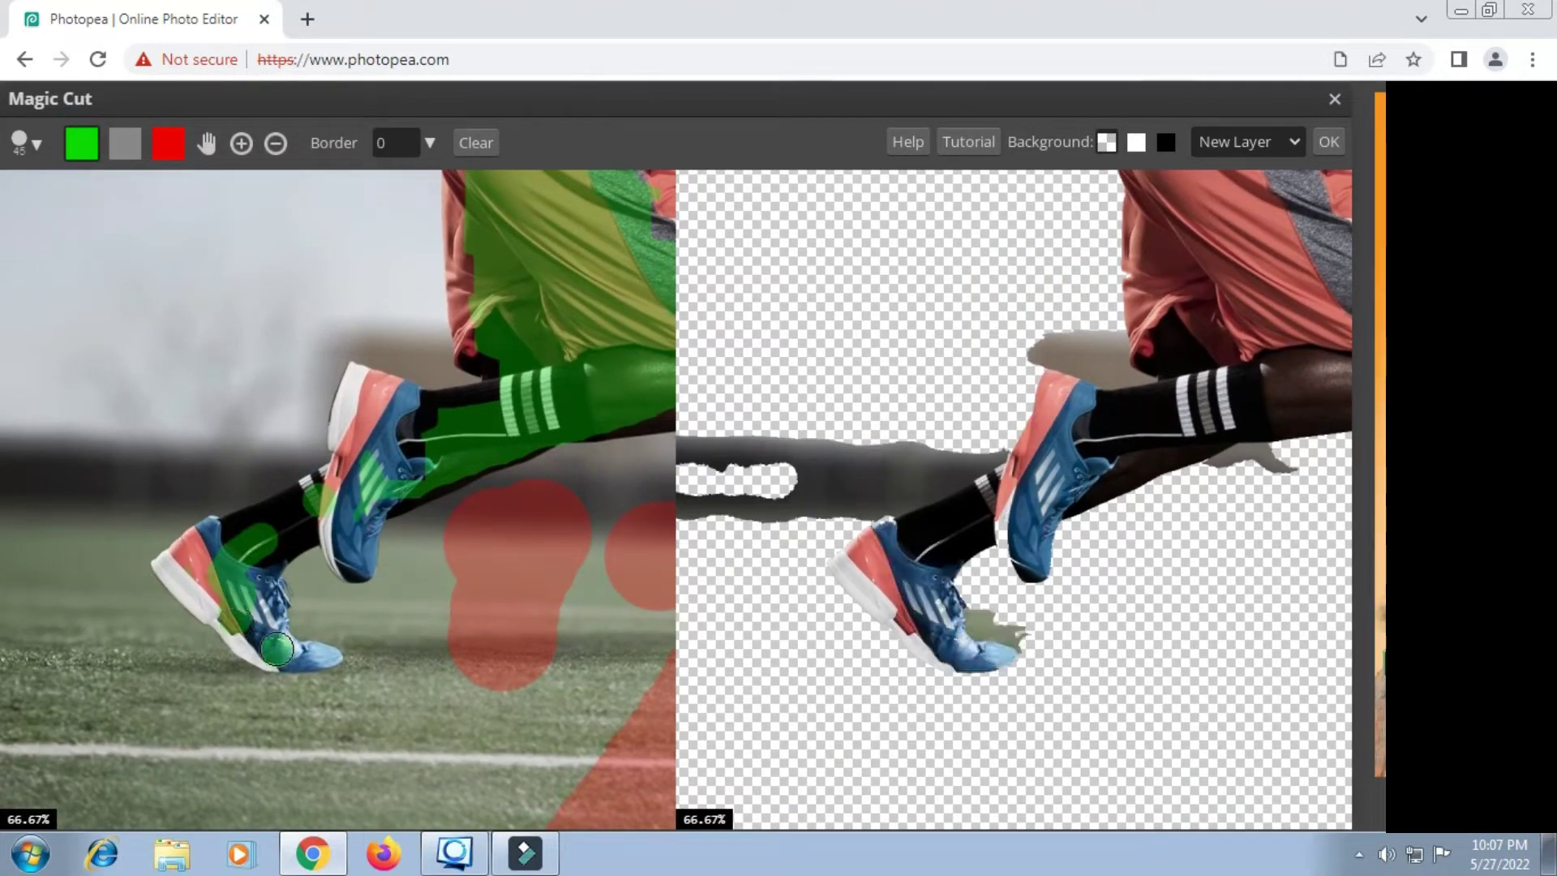
pyautogui.click(176, 576)
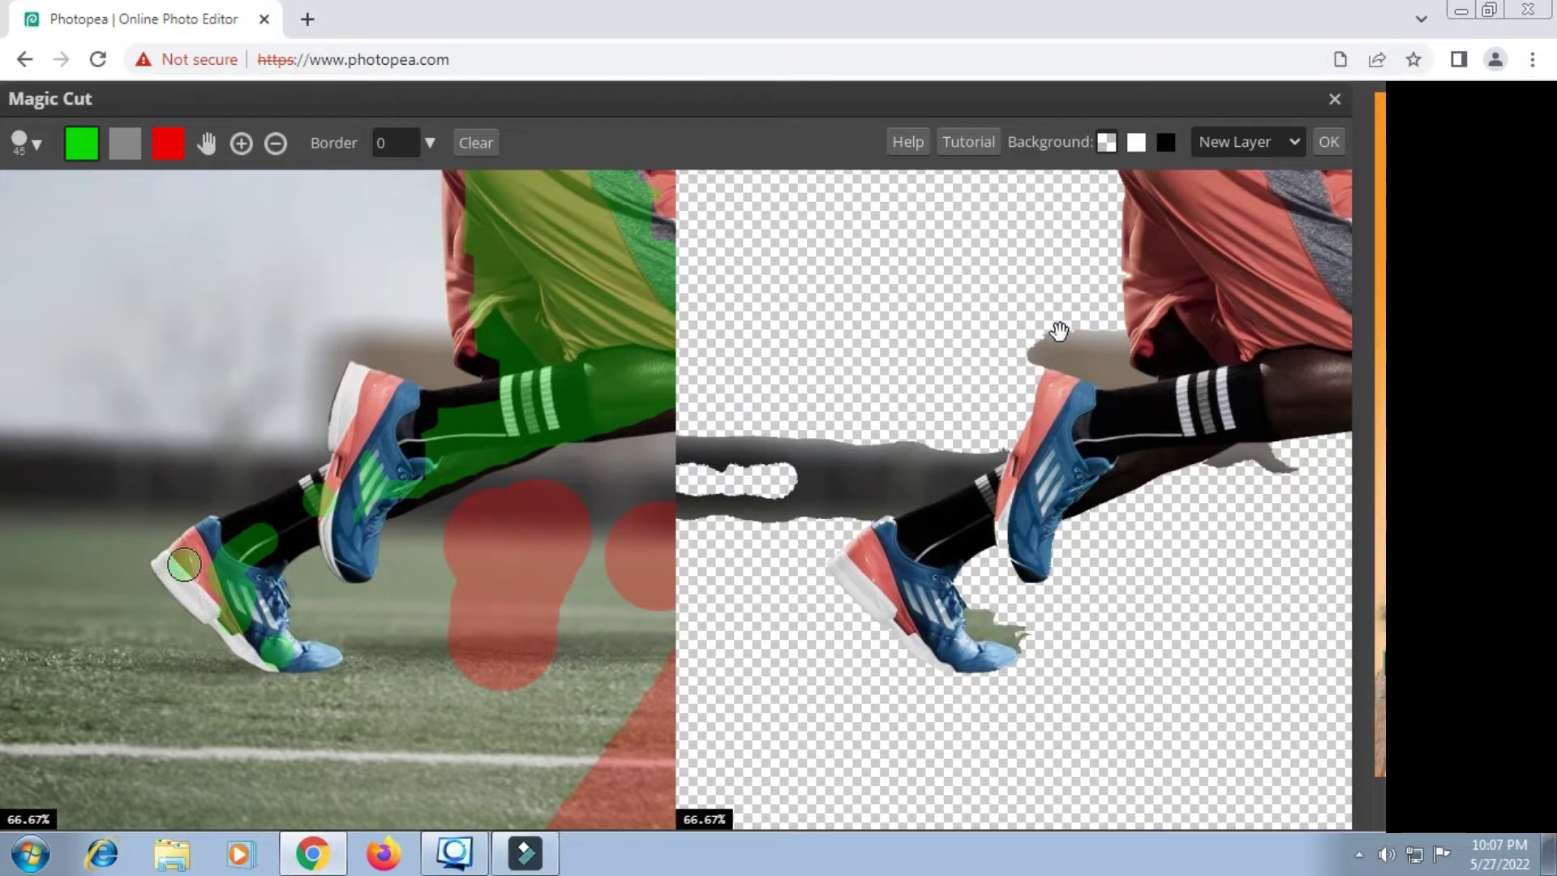
# Step: Mark the blurred backdrop above the trailing leg and the patch behind the shorts' hem as background
pyautogui.click(168, 143)
pyautogui.moveTo(279, 448); pyautogui.dragTo(118, 517)
pyautogui.click(427, 361)
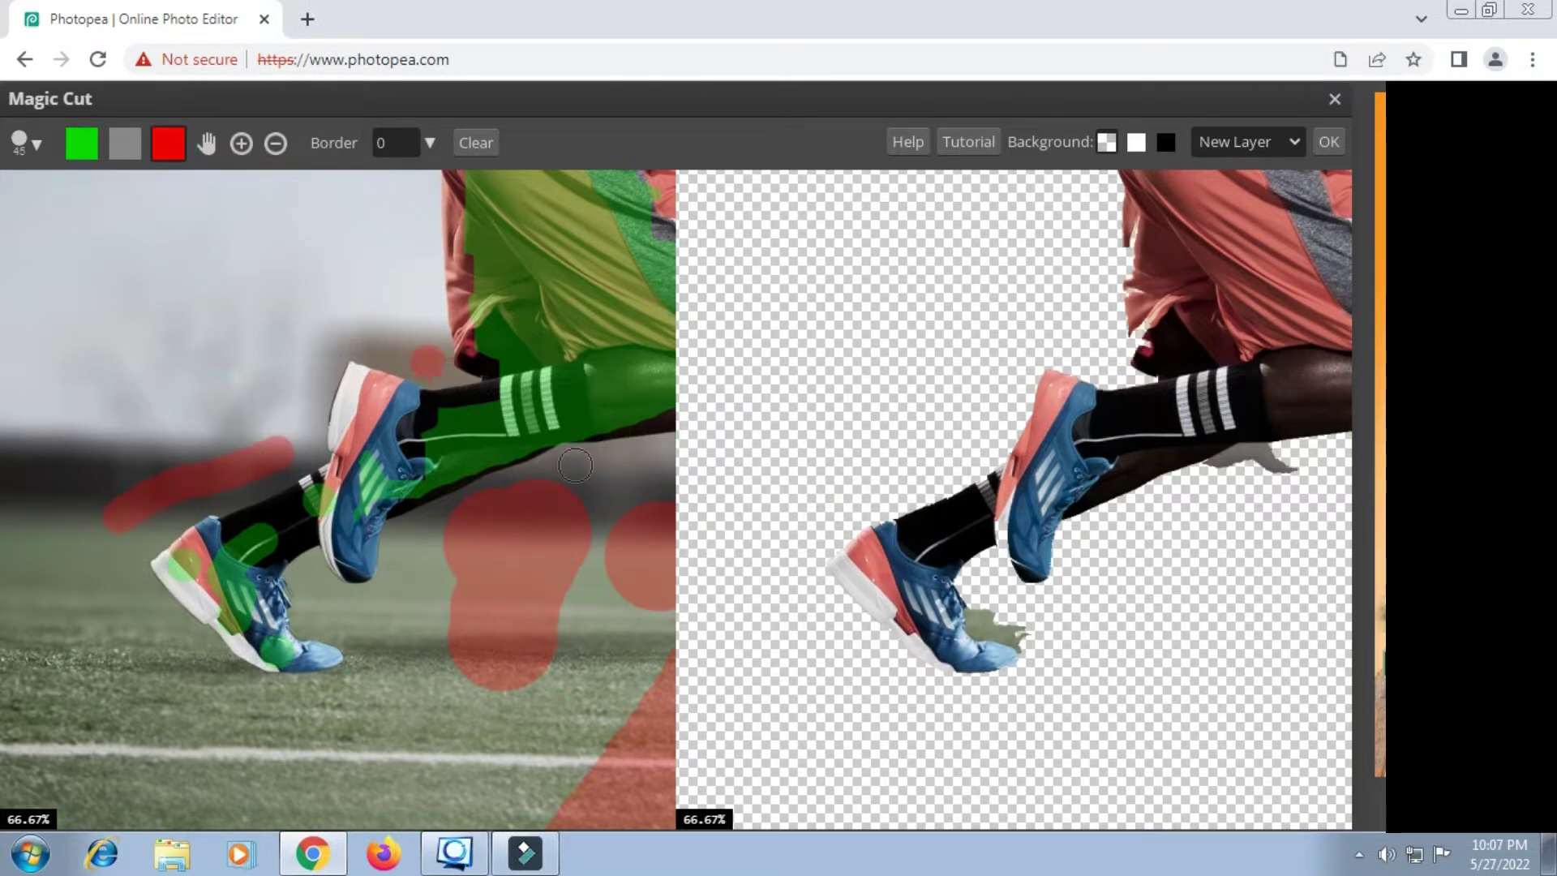
# Step: Mark the residue under the thigh with the grey brush and the grass above the trailing shoe's toe as background
pyautogui.click(124, 144)
pyautogui.click(555, 465)
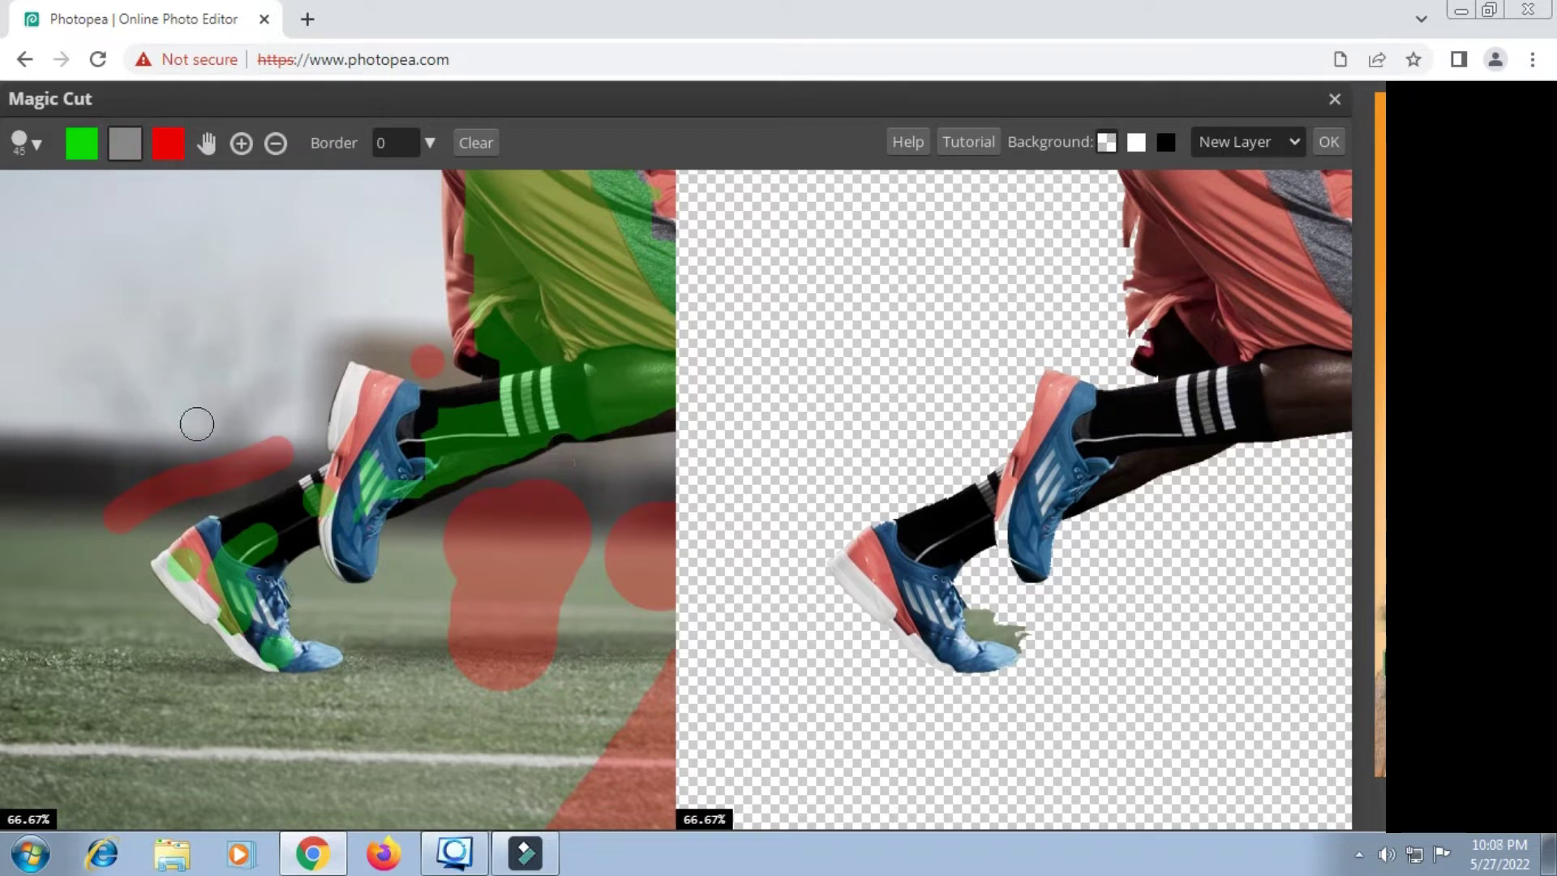
pyautogui.click(168, 144)
pyautogui.click(314, 618)
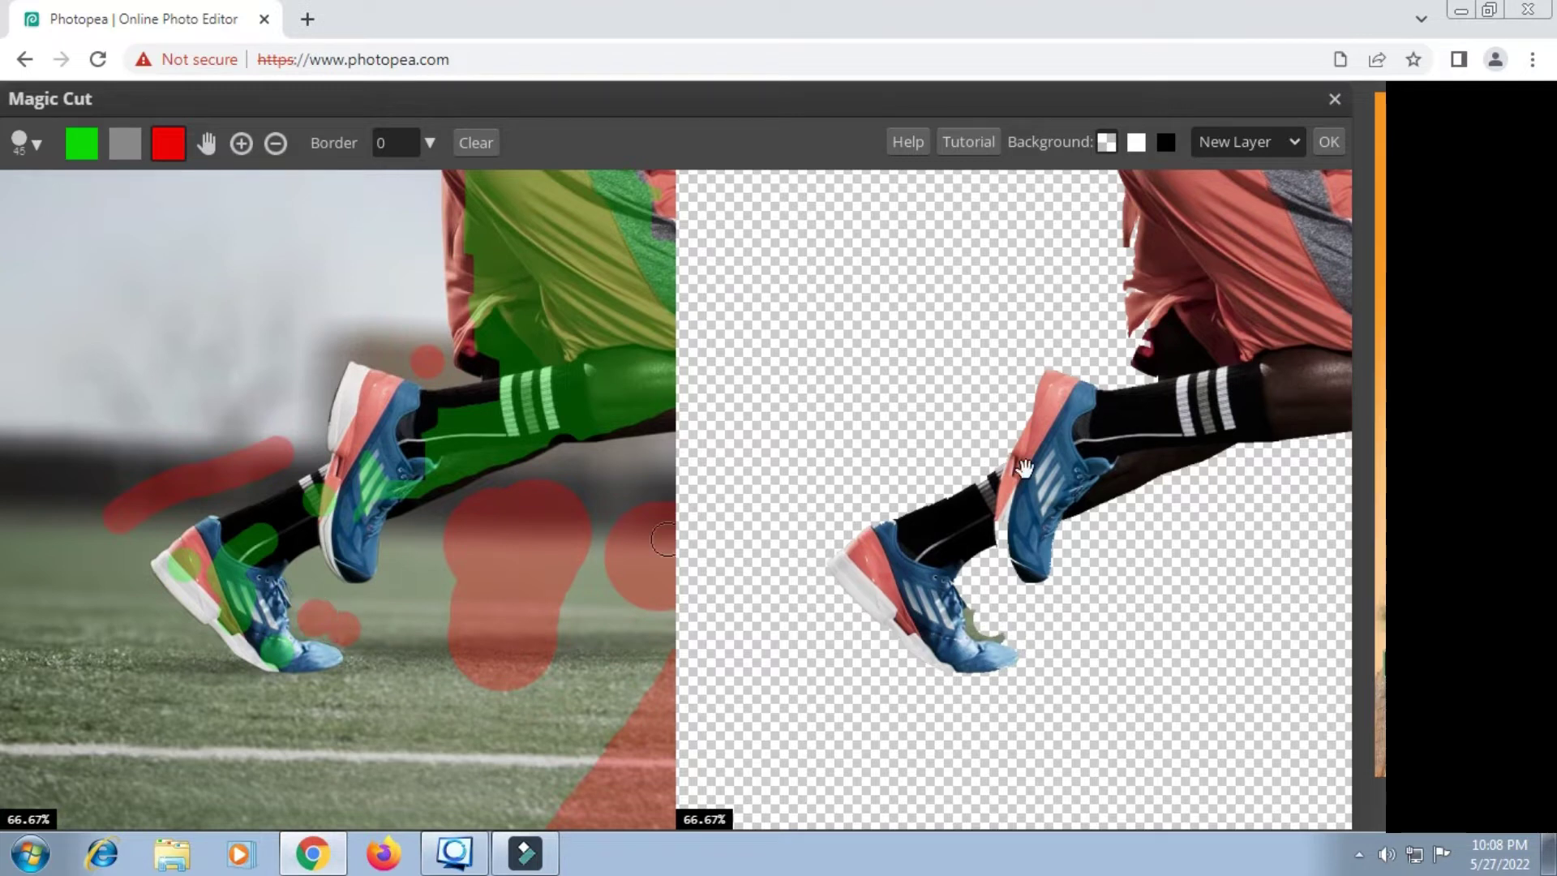
# Step: Mark the unpainted part of the runner's rear upper arm near the shoulder as foreground
pyautogui.scroll(10, 1078, 438)
pyautogui.moveTo(1087, 550); pyautogui.dragTo(852, 445)
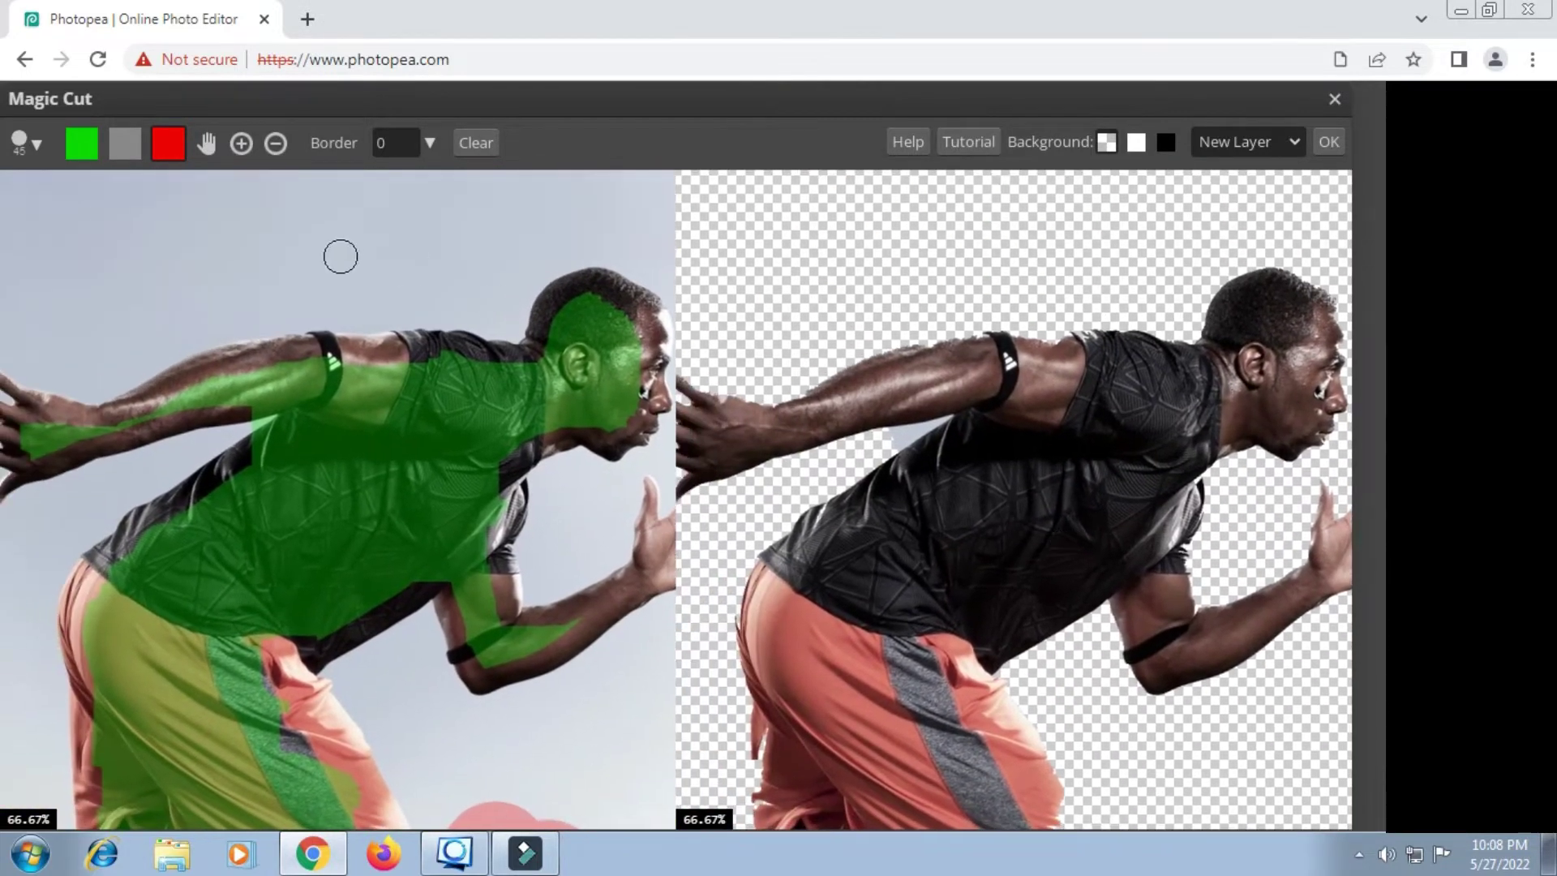
pyautogui.click(81, 144)
pyautogui.click(373, 357)
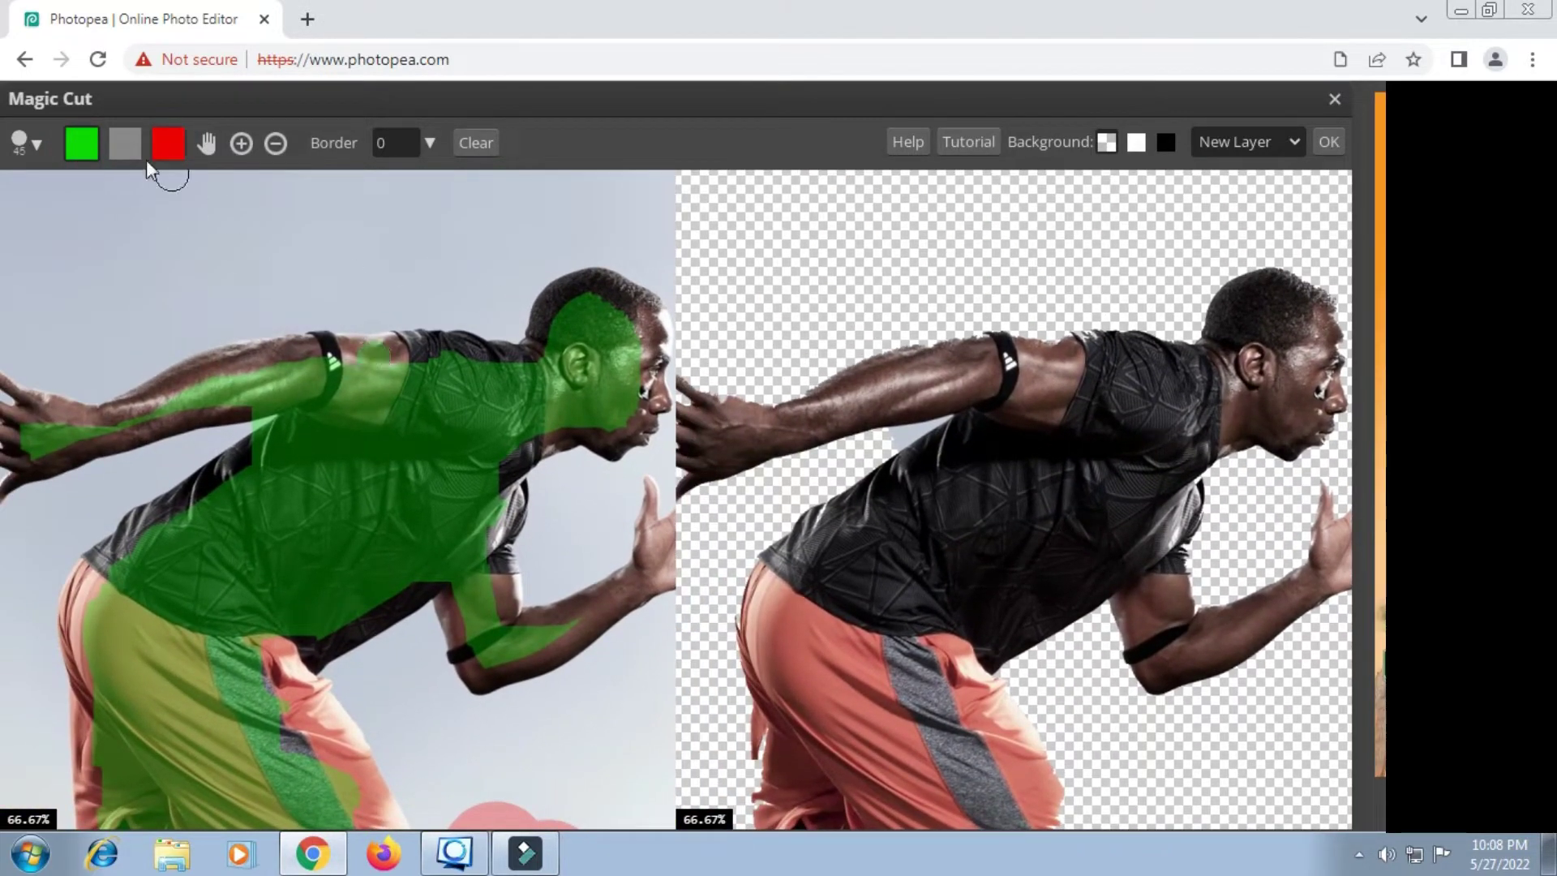
# Step: Preview the cutout on white and then black, and mark the runner's forehead as foreground
pyautogui.click(124, 144)
pyautogui.moveTo(1118, 504); pyautogui.dragTo(931, 534)
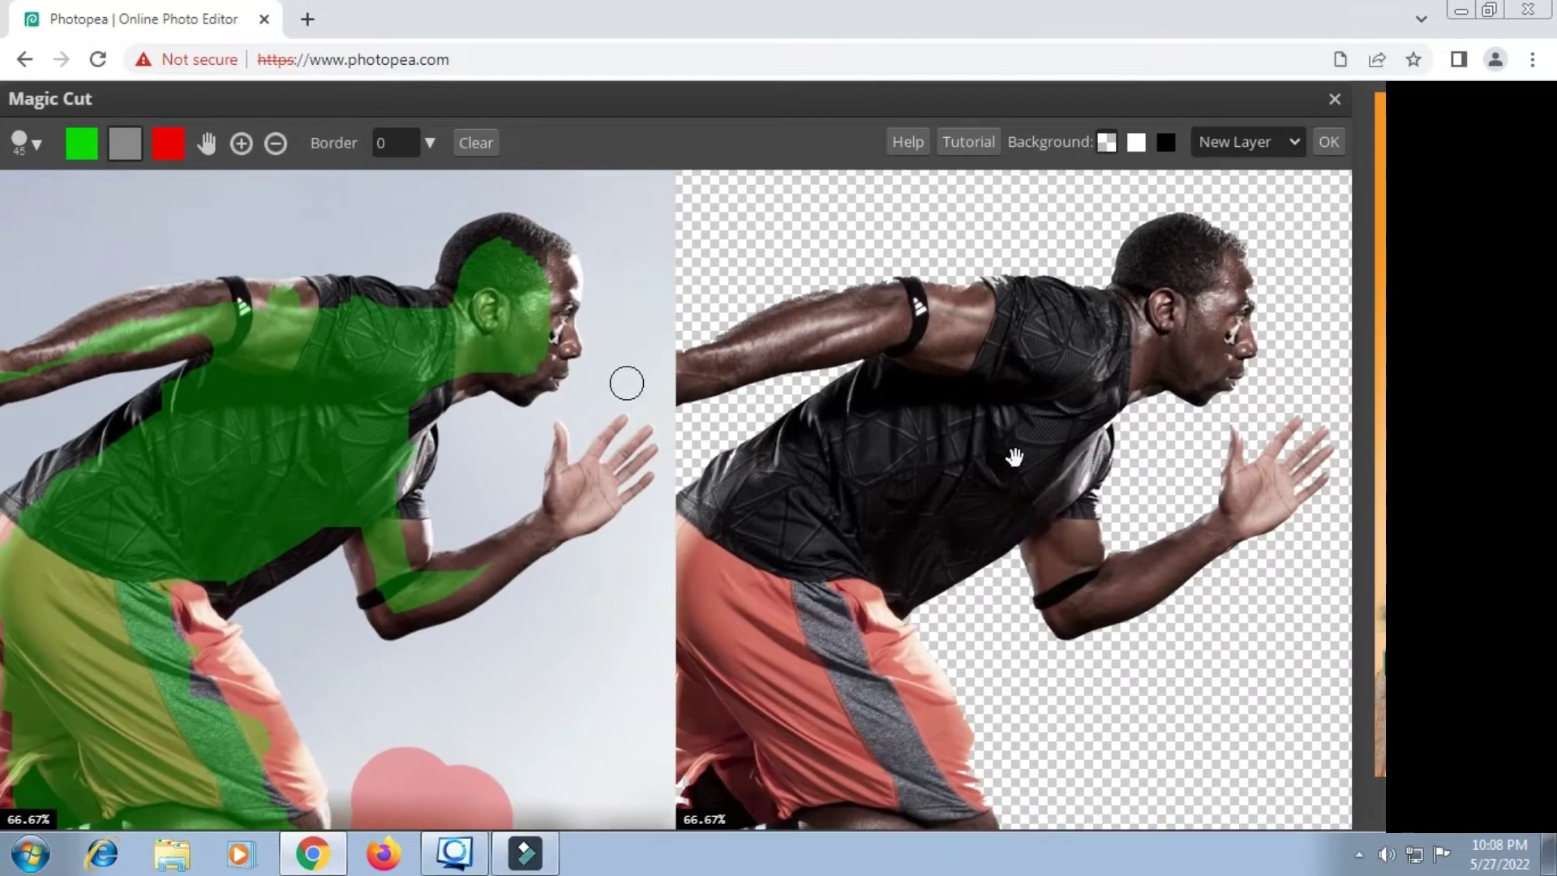
pyautogui.scroll(1, 1015, 452)
pyautogui.click(1134, 144)
pyautogui.click(1166, 143)
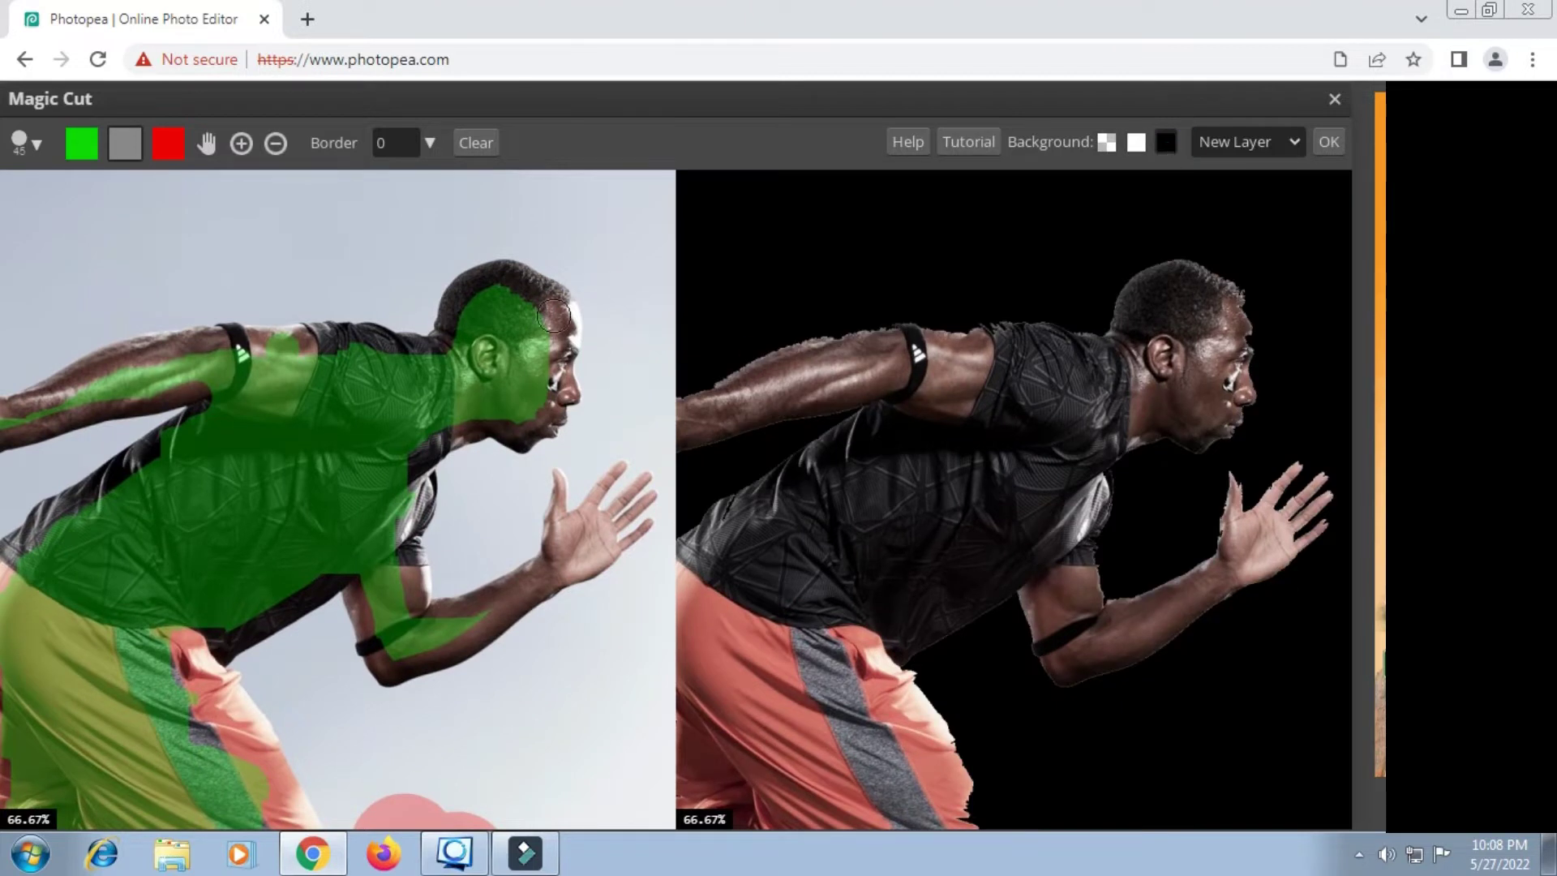
pyautogui.moveTo(557, 319); pyautogui.dragTo(563, 334)
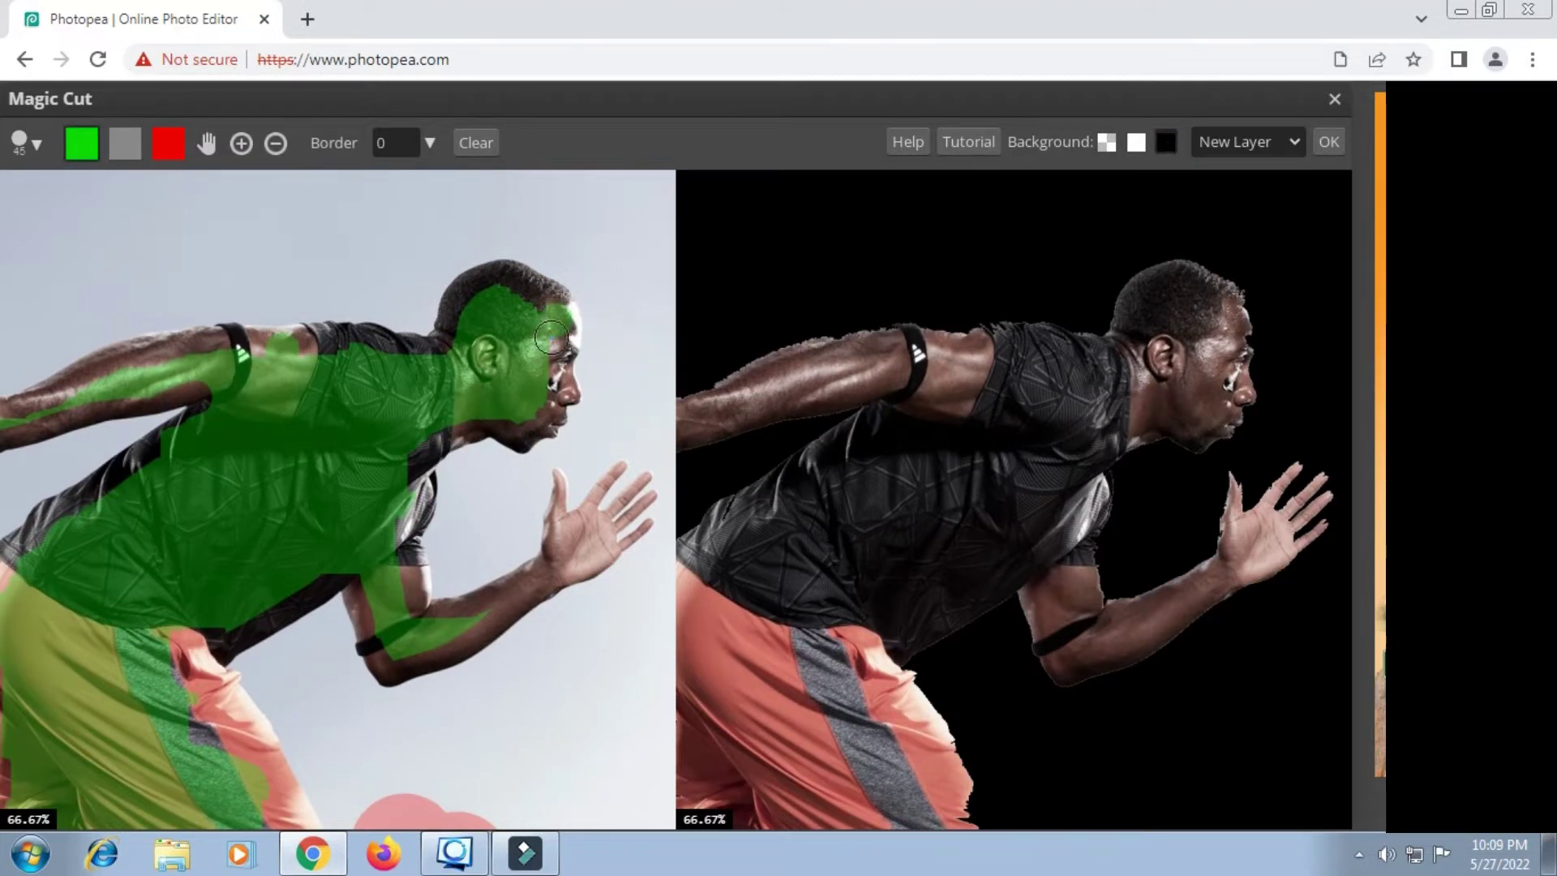
# Step: Try increasing border values for the cutout's edge and set the border to 5
pyautogui.click(398, 144)
pyautogui.doubleClick(400, 144)
pyautogui.write('1')
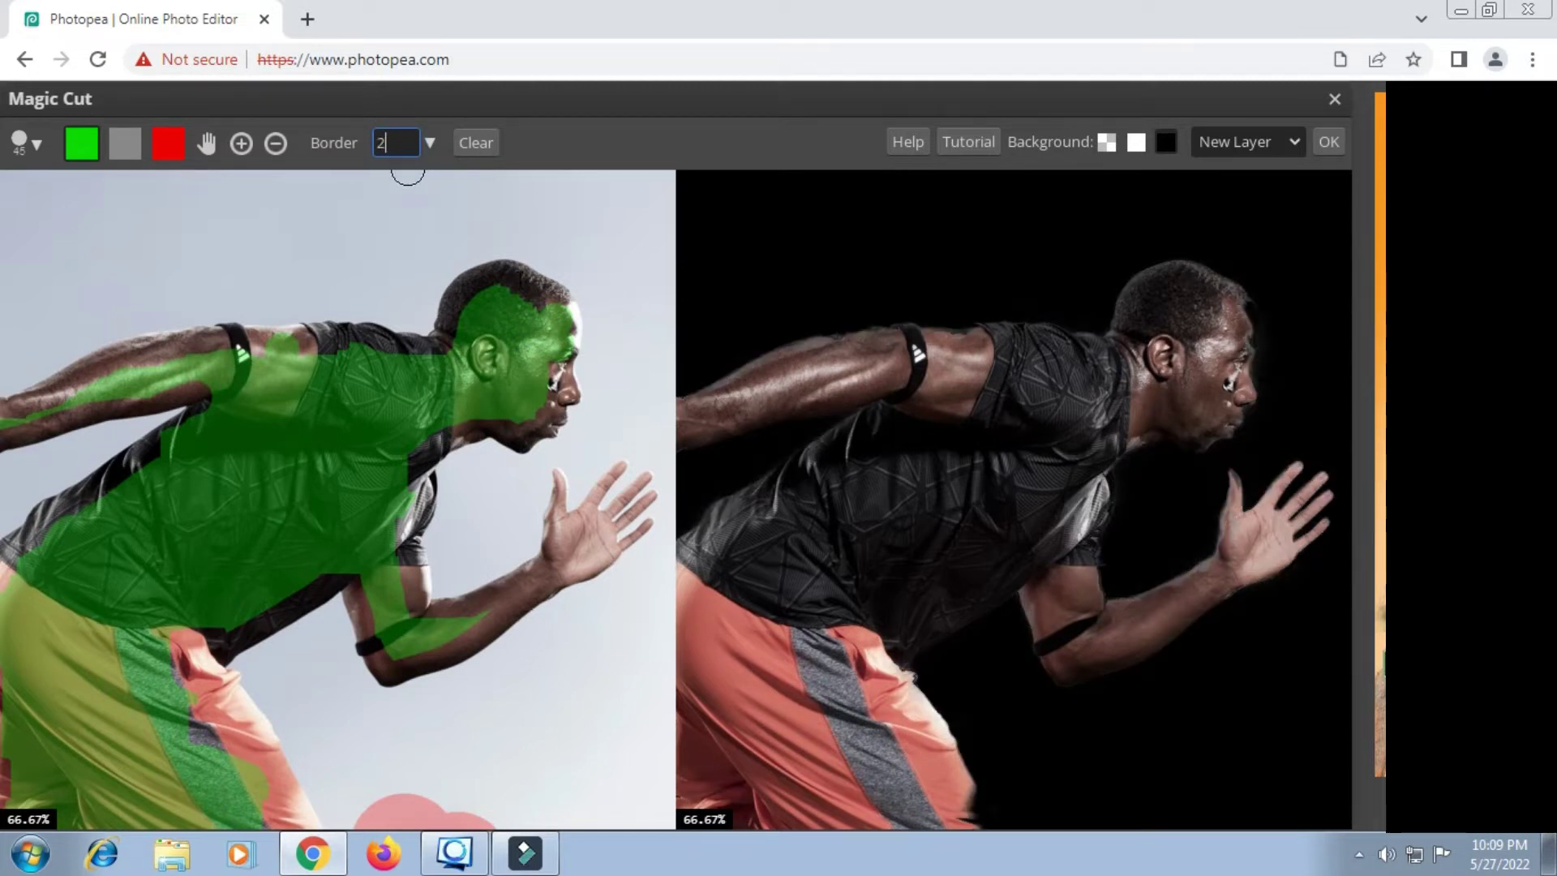
pyautogui.press('BackSpace')
pyautogui.write('3')
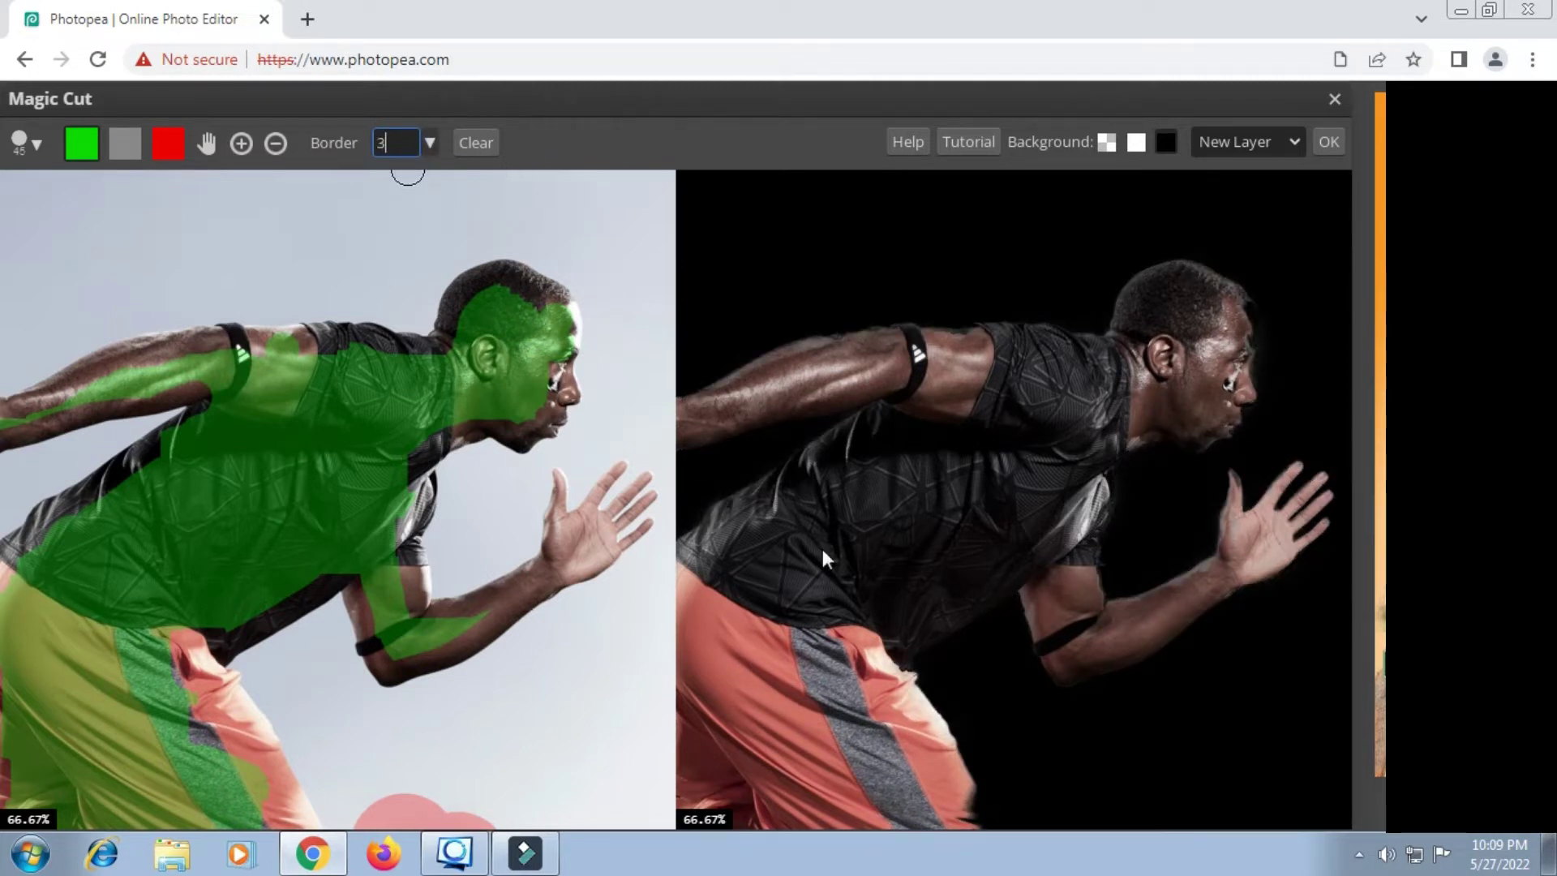
pyautogui.press('BackSpace')
pyautogui.write('5')
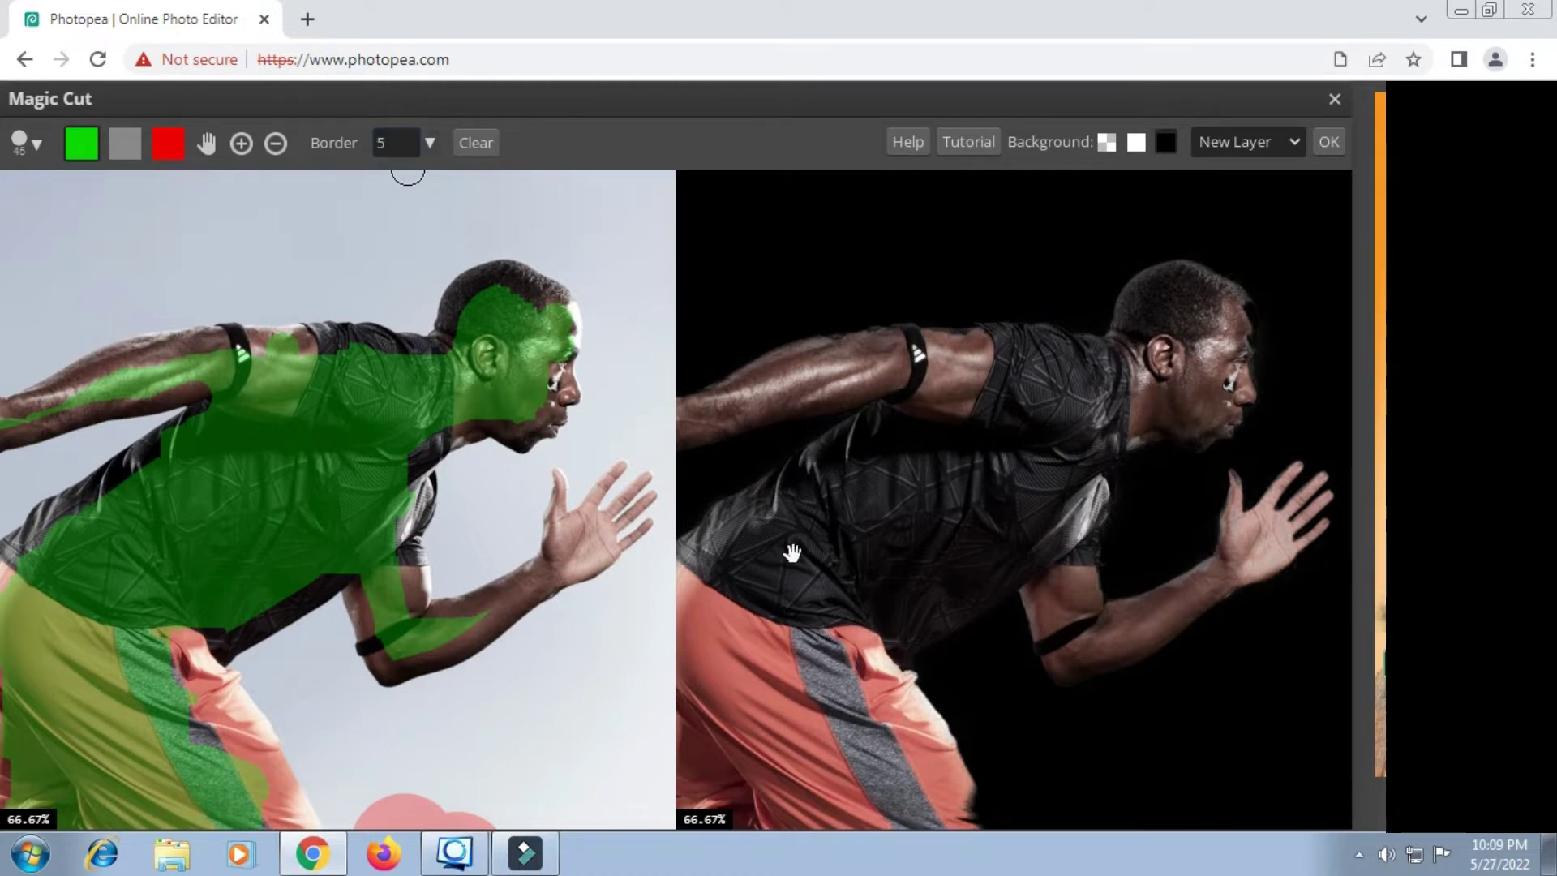
# Step: Mark the front hem of the shorts above the bent knee as foreground
pyautogui.moveTo(792, 554); pyautogui.dragTo(684, 390)
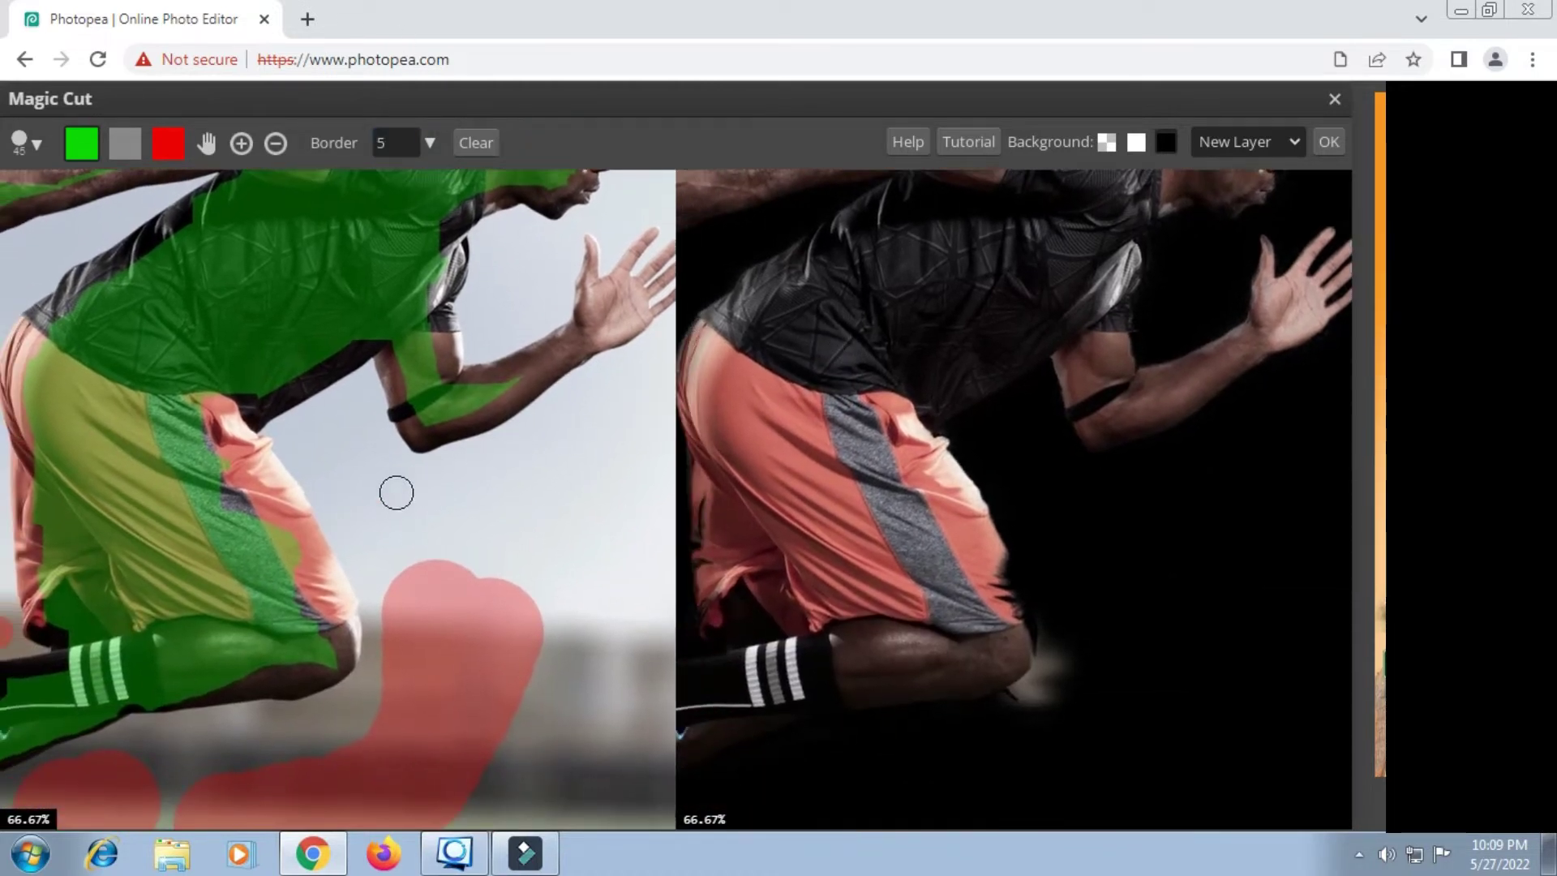
pyautogui.click(76, 144)
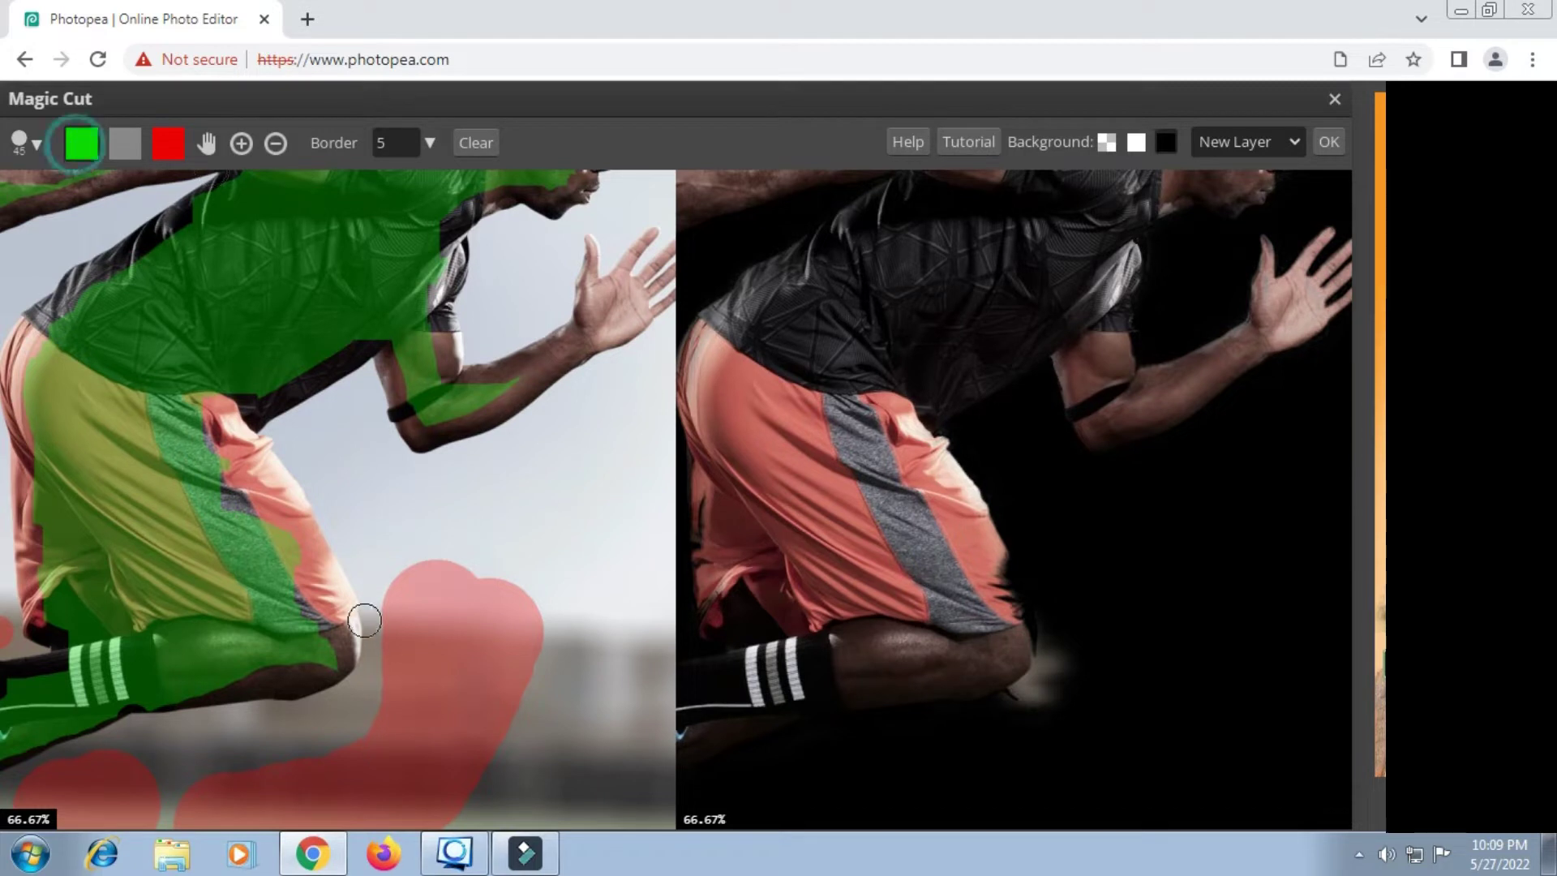
pyautogui.moveTo(362, 626)
pyautogui.mouseDown()
pyautogui.moveTo(327, 592)
pyautogui.moveTo(330, 639)
pyautogui.mouseUp()
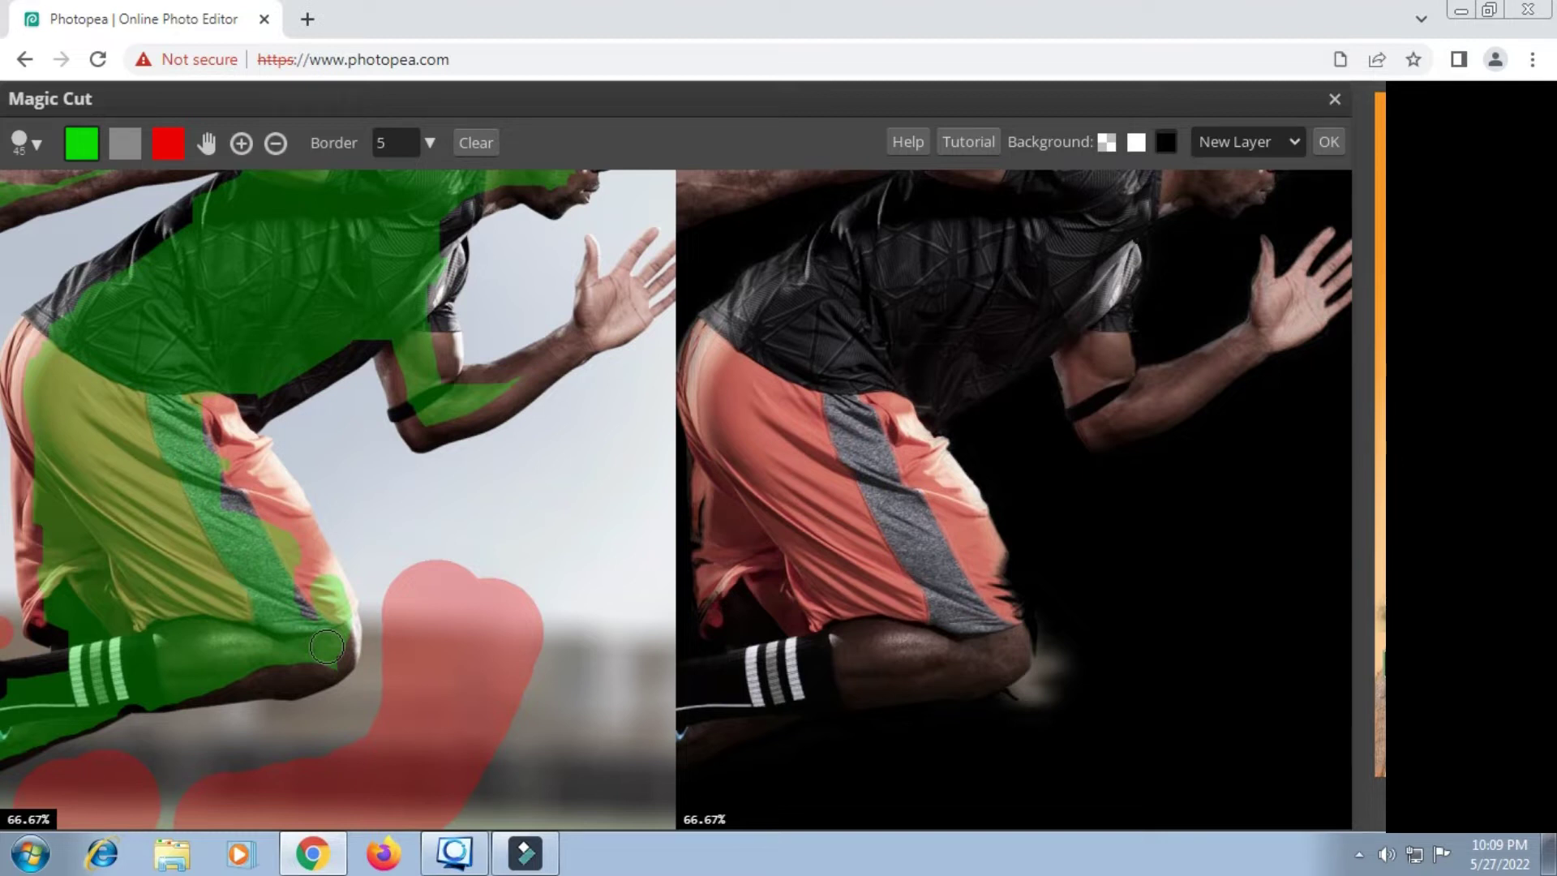
# Step: Apply the Magic Cut result as a raster mask and hide Layer 1 and the Background layer
pyautogui.click(1290, 143)
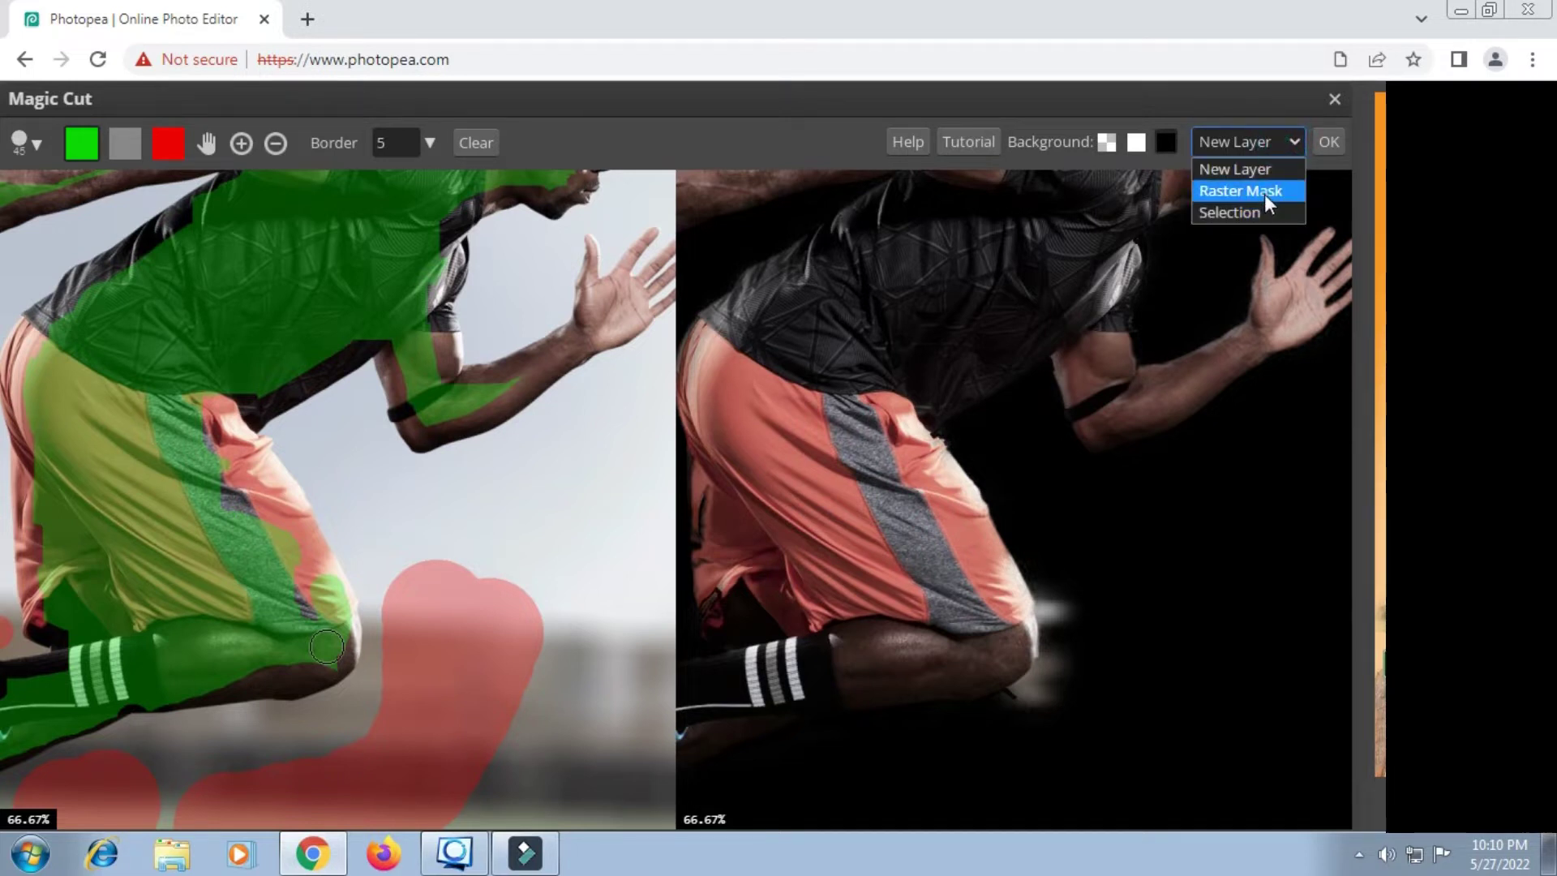
pyautogui.click(1263, 192)
pyautogui.click(1323, 146)
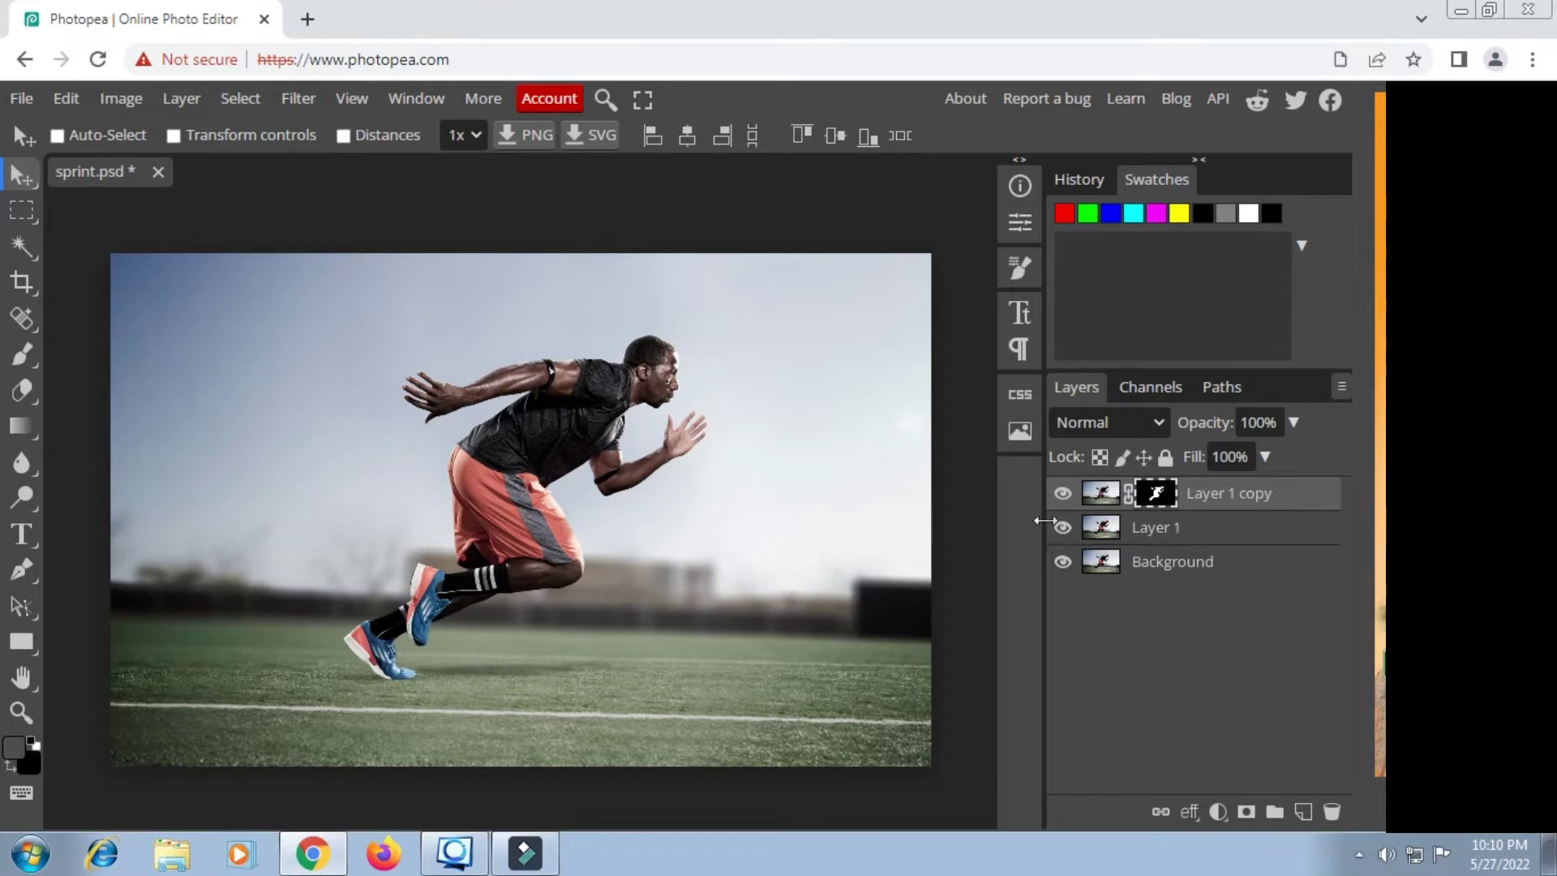
pyautogui.click(1063, 528)
pyautogui.click(1063, 562)
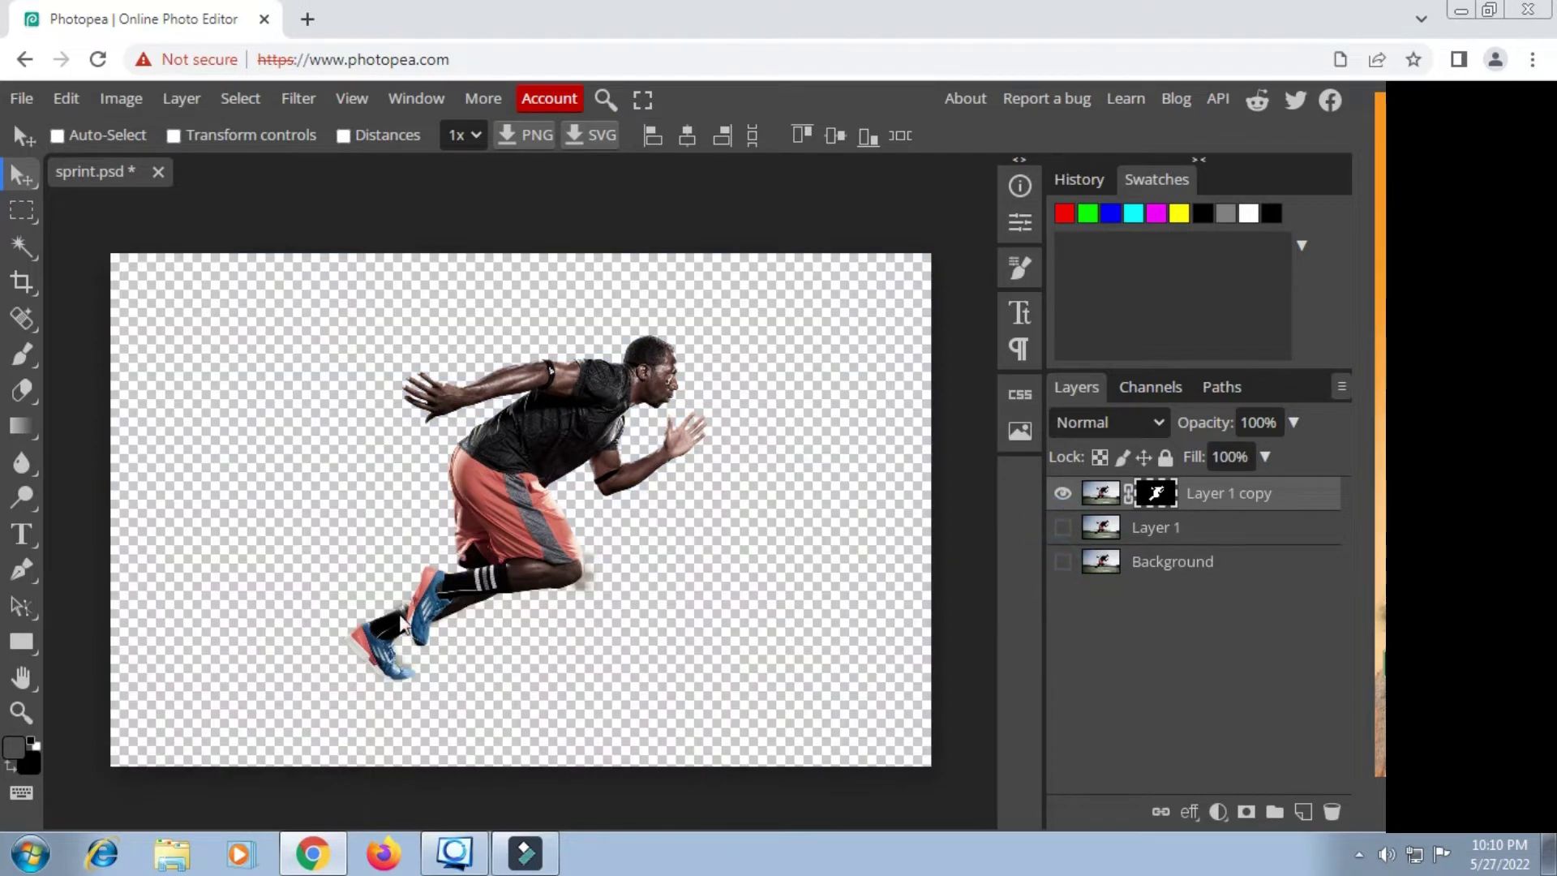
# Step: Zoom in on the bent knee and set up the Brush tool with black as the foreground colour
pyautogui.click(21, 712)
pyautogui.click(574, 558)
pyautogui.click(575, 560)
pyautogui.click(576, 561)
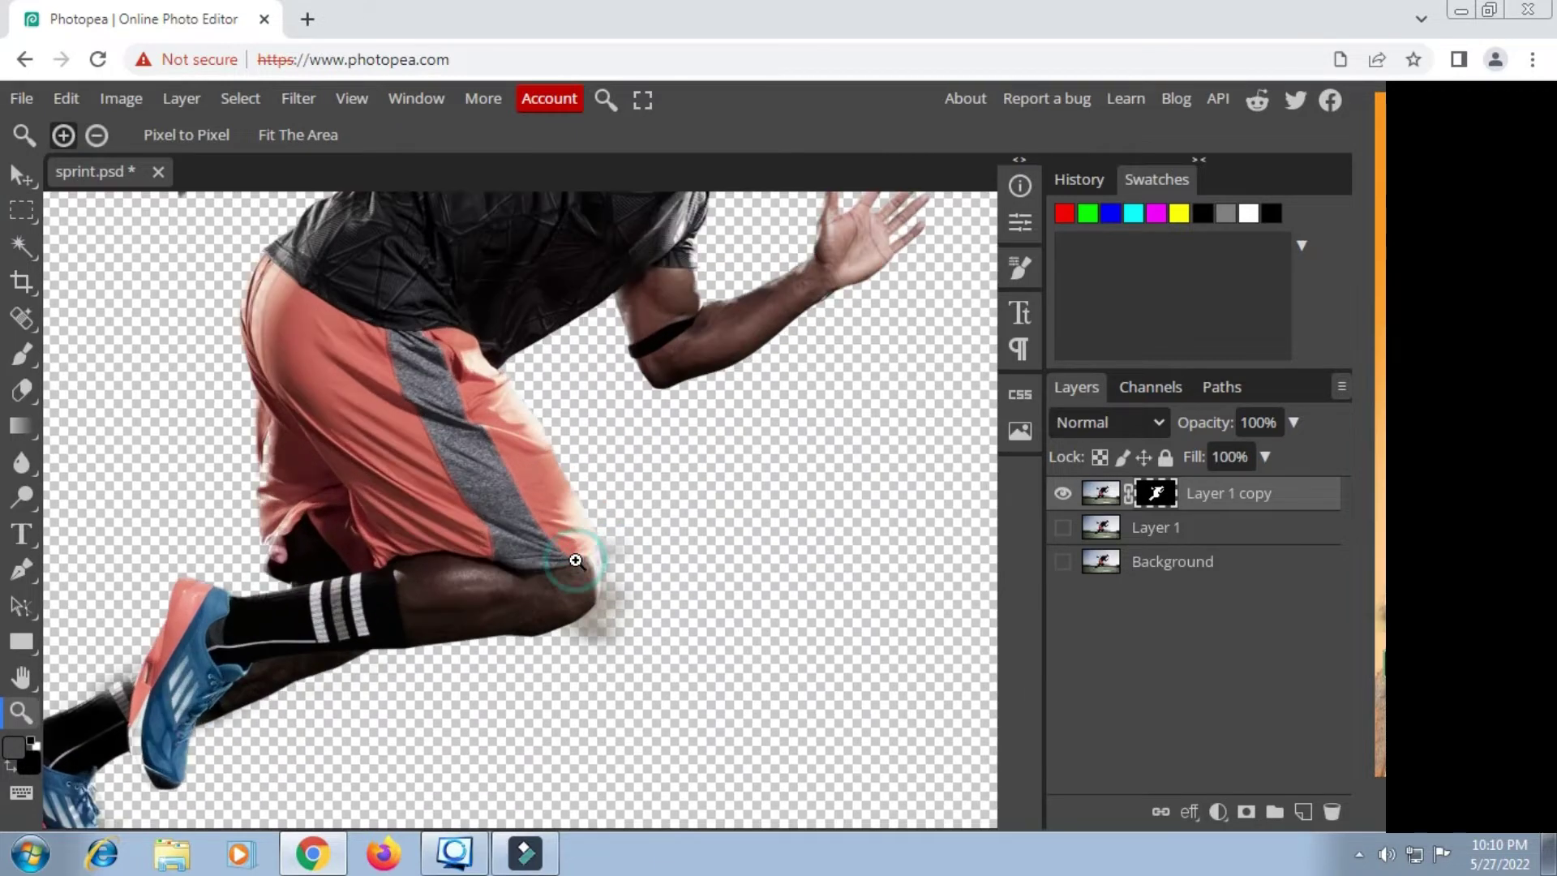
pyautogui.click(576, 561)
pyautogui.click(22, 355)
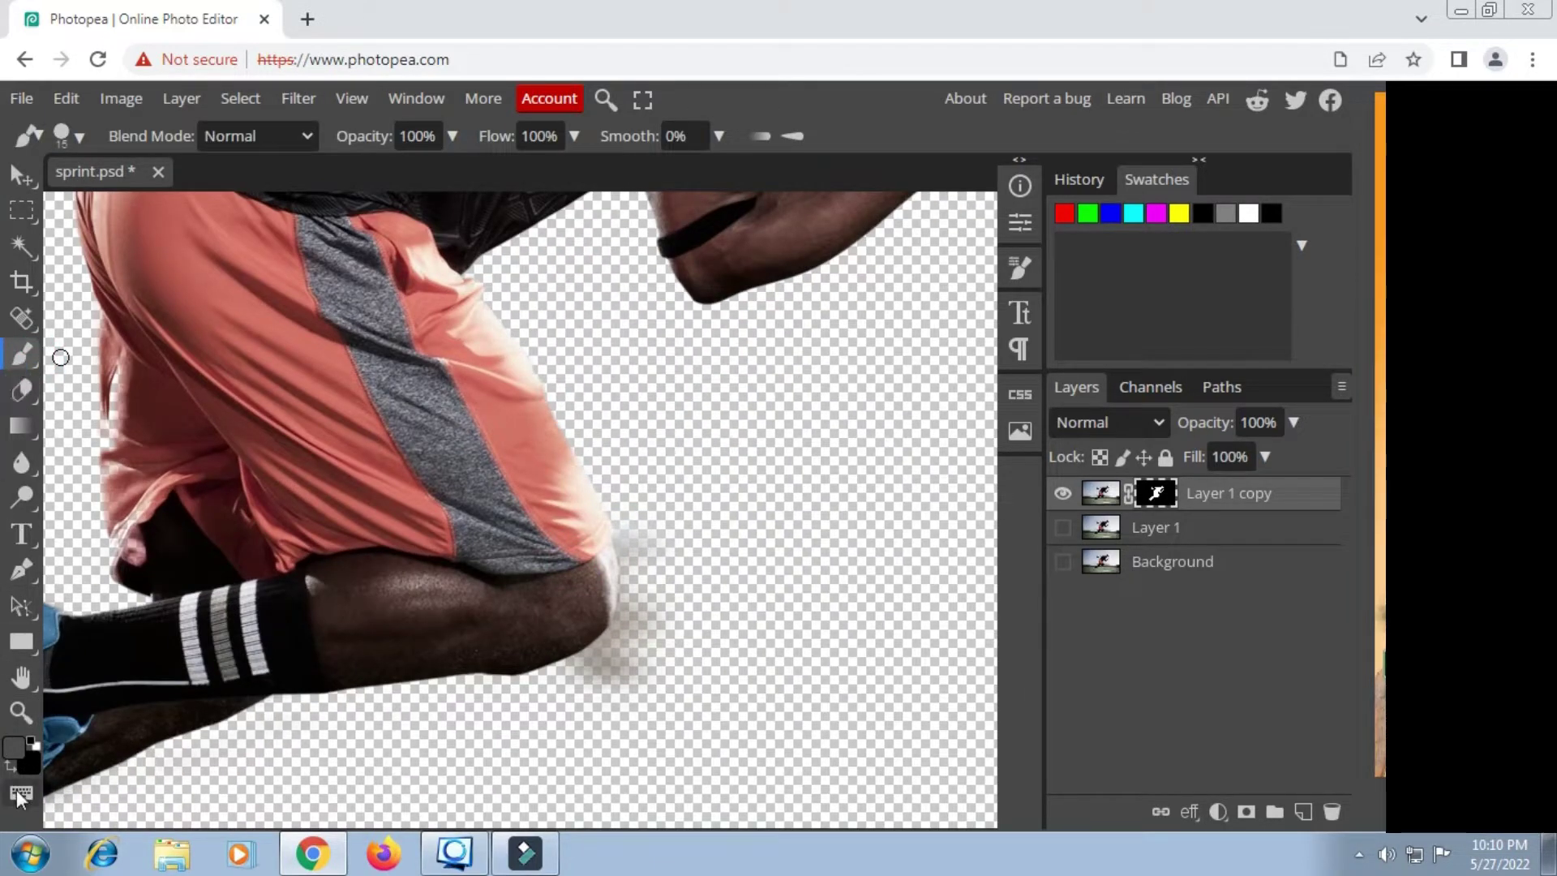
pyautogui.click(31, 741)
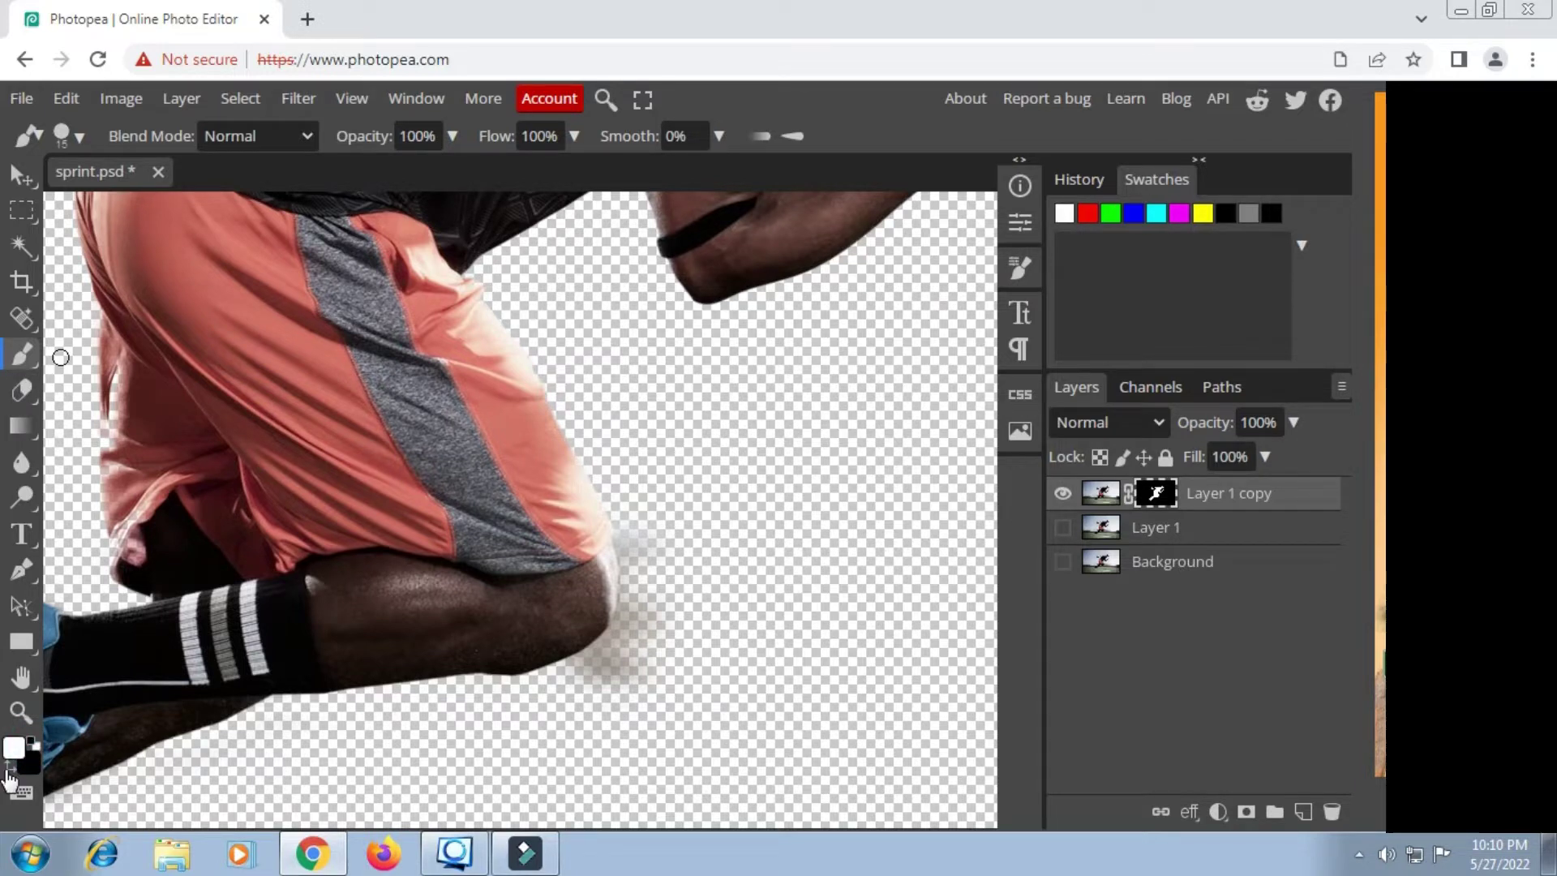
pyautogui.click(10, 766)
pyautogui.click(13, 746)
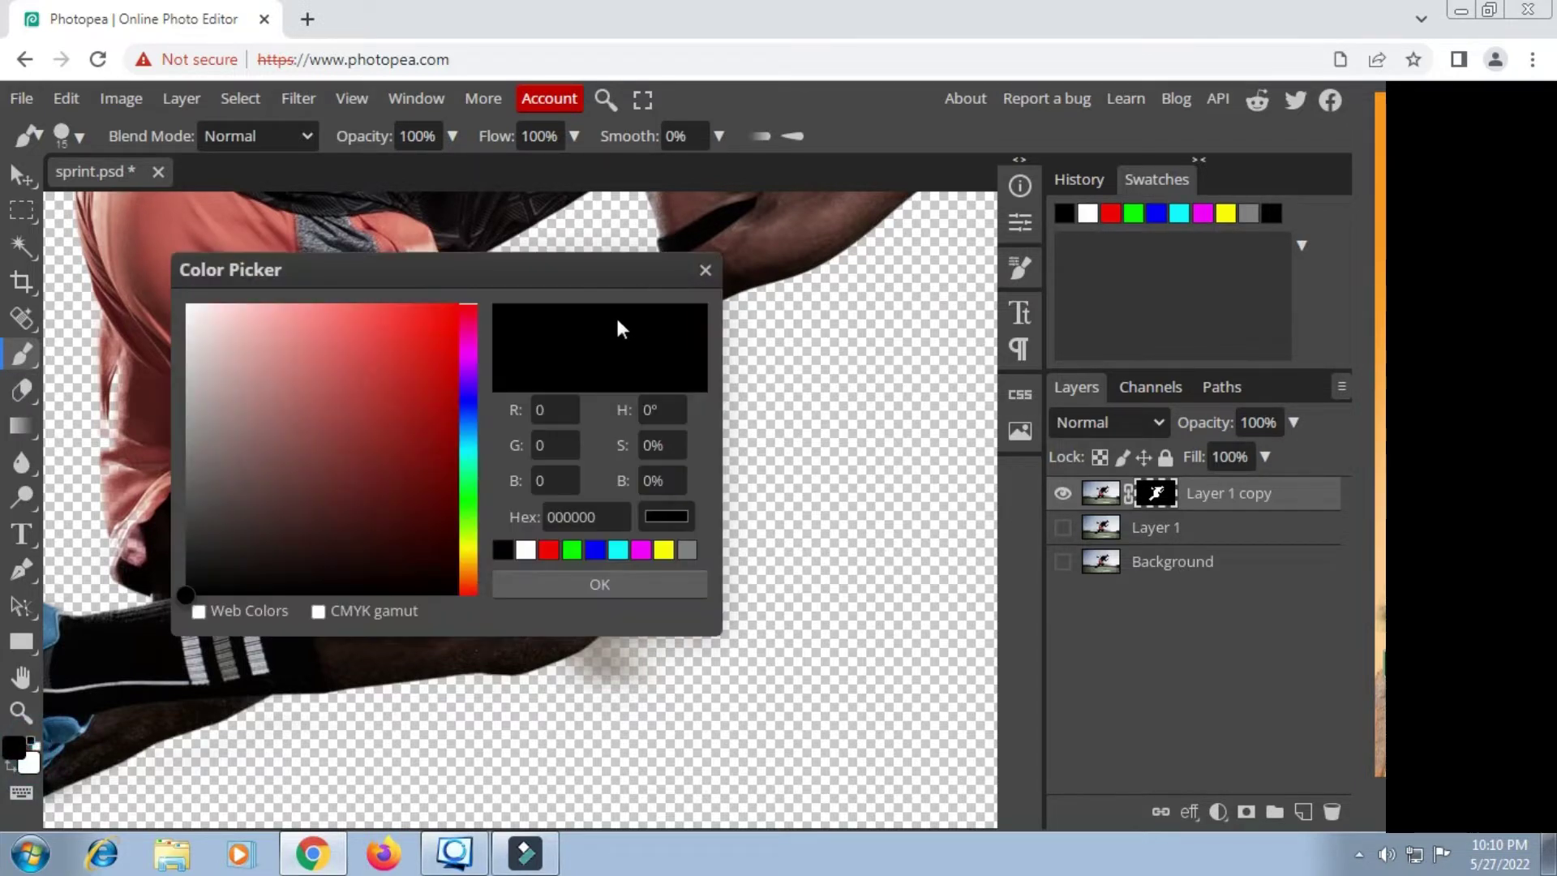
pyautogui.click(581, 584)
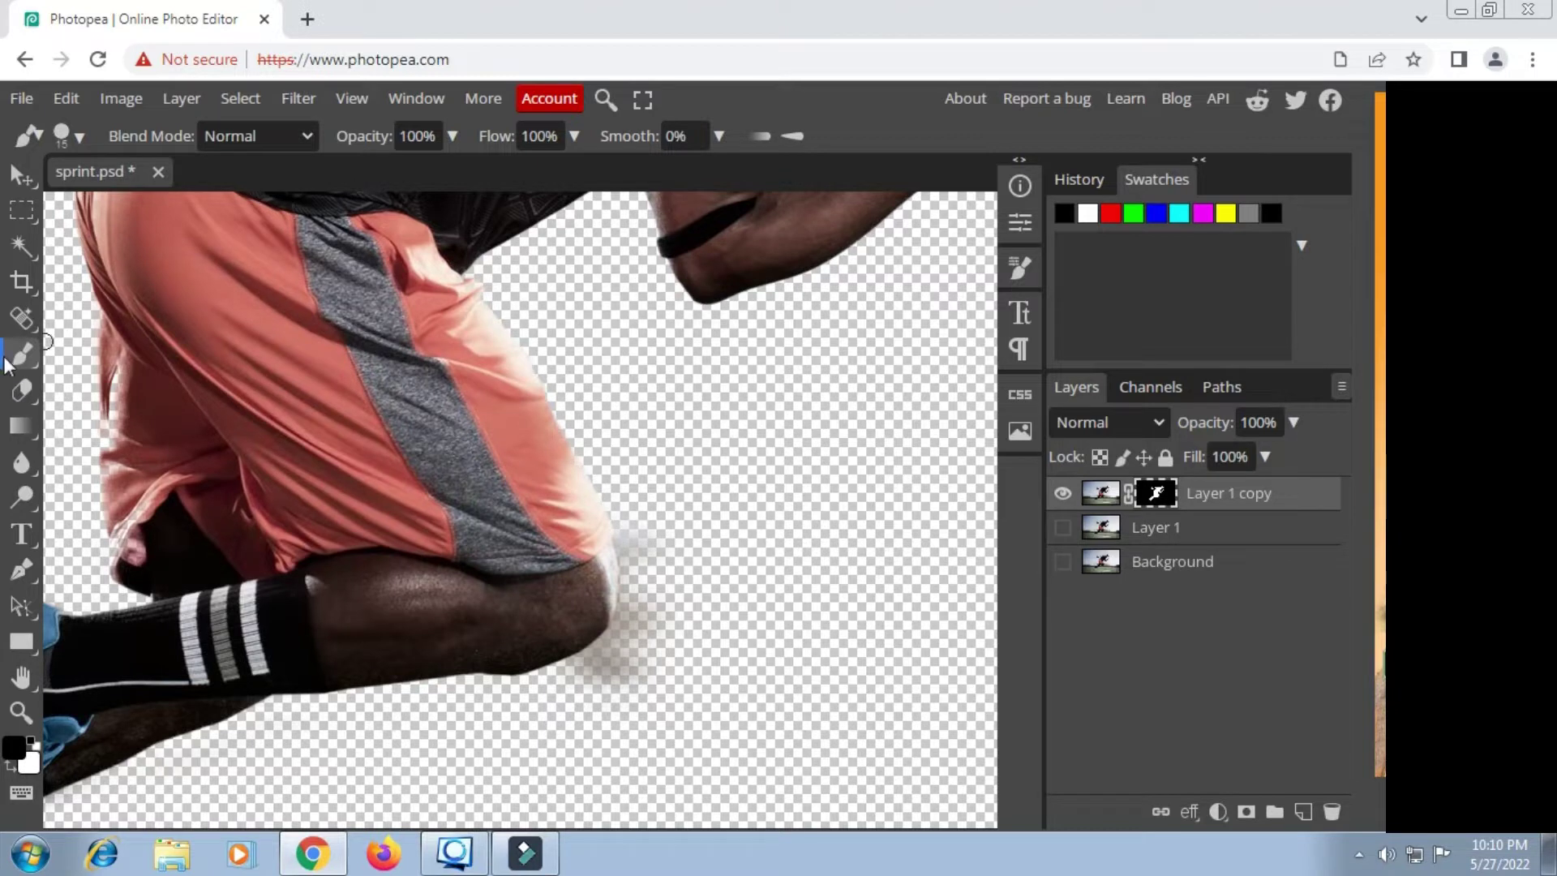
# Step: Paint out the hazy residue beside the knee on the layer mask with a soft 25 px brush at 0% hardness
pyautogui.rightClick(744, 415)
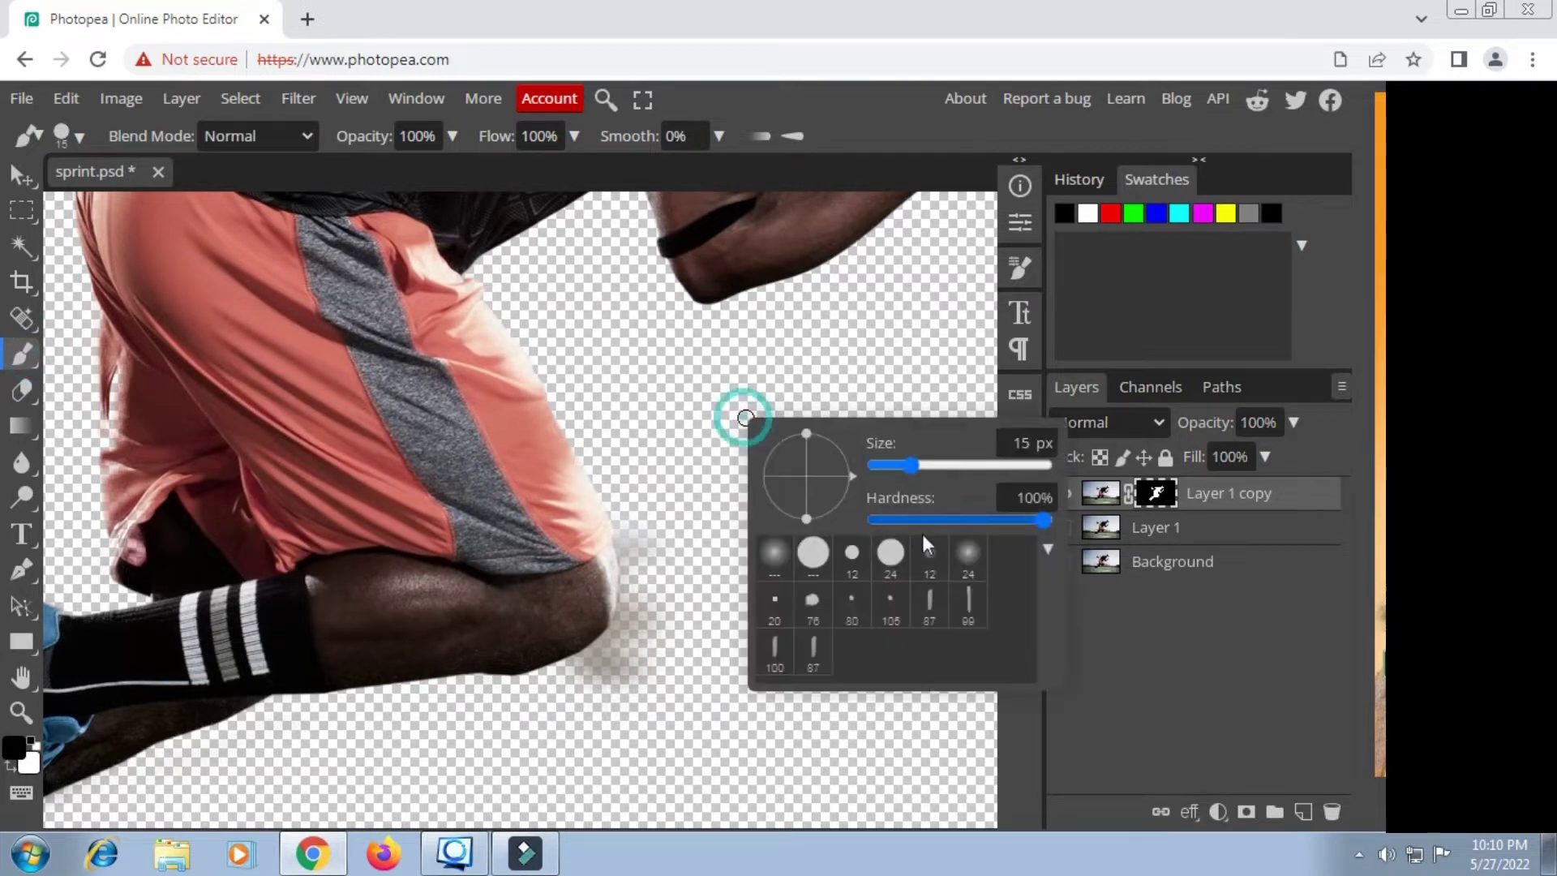
pyautogui.click(968, 556)
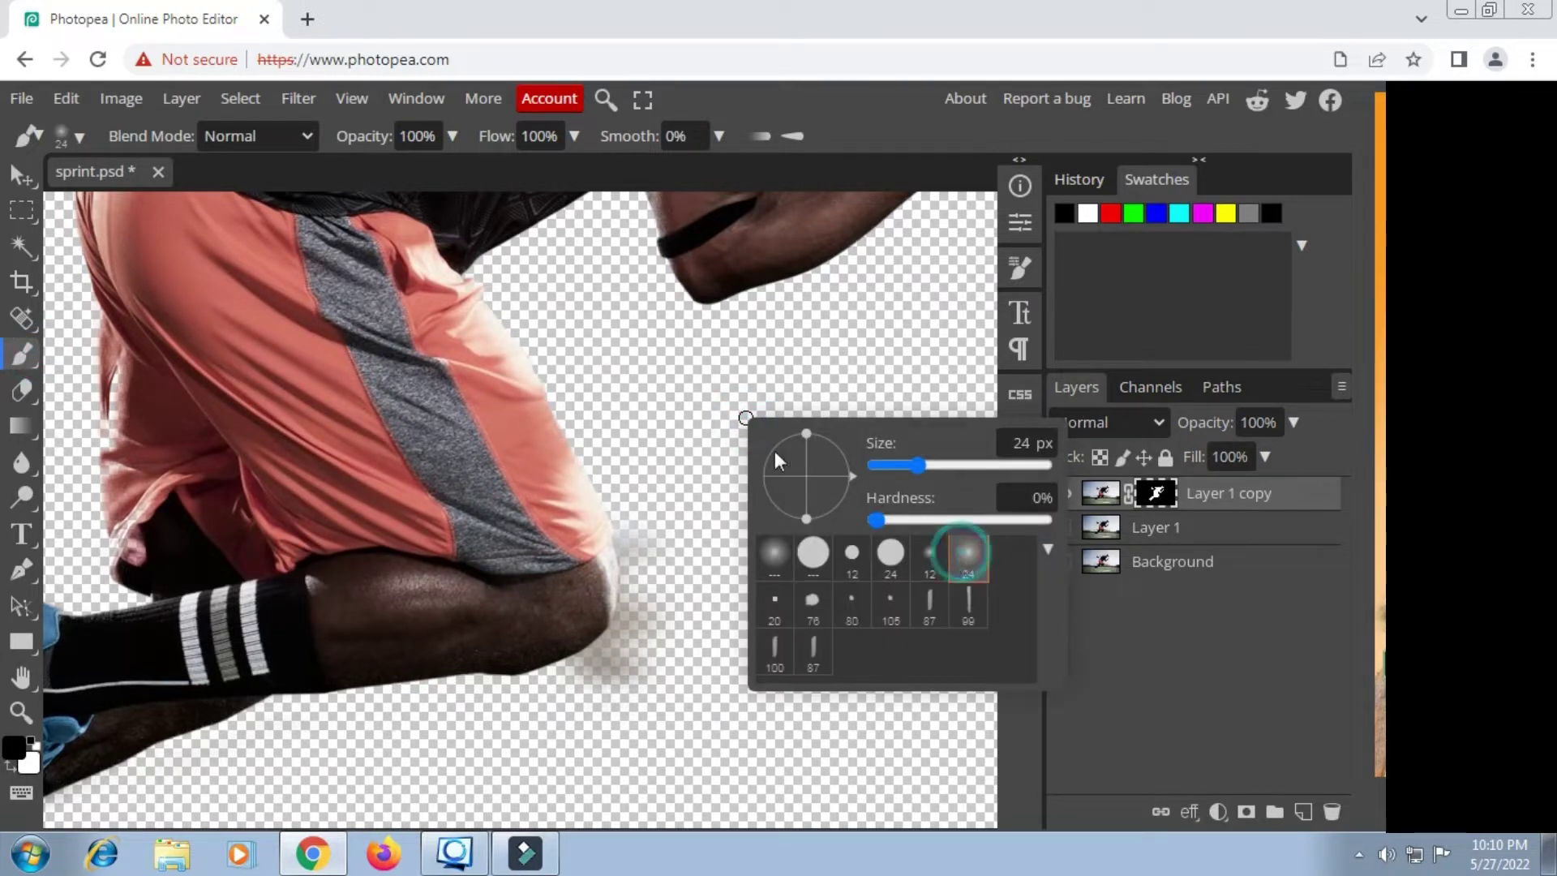
pyautogui.click(922, 469)
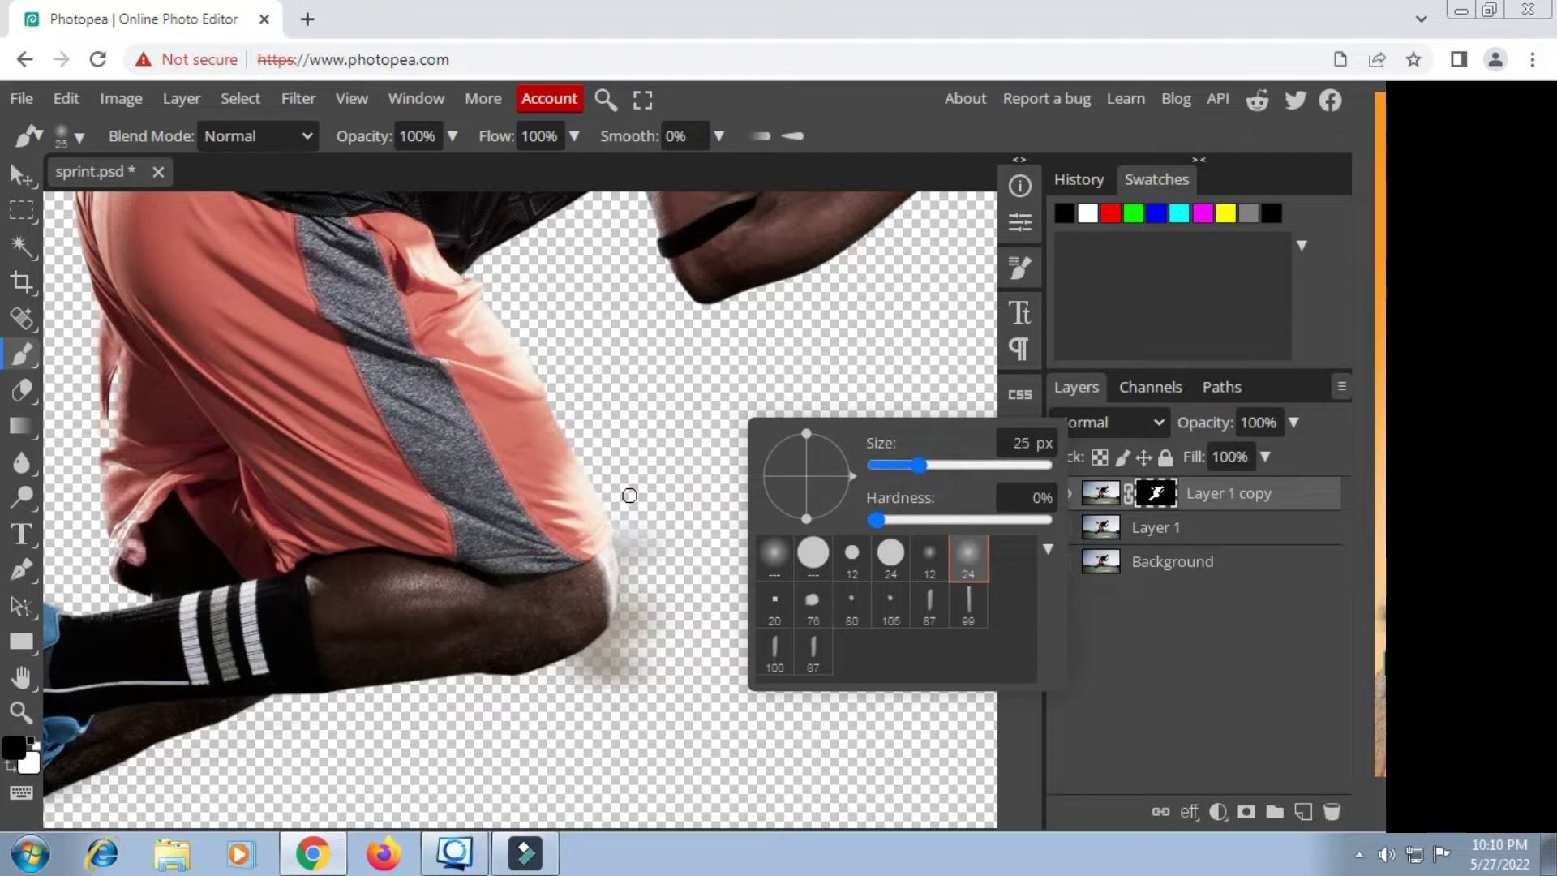
pyautogui.click(630, 495)
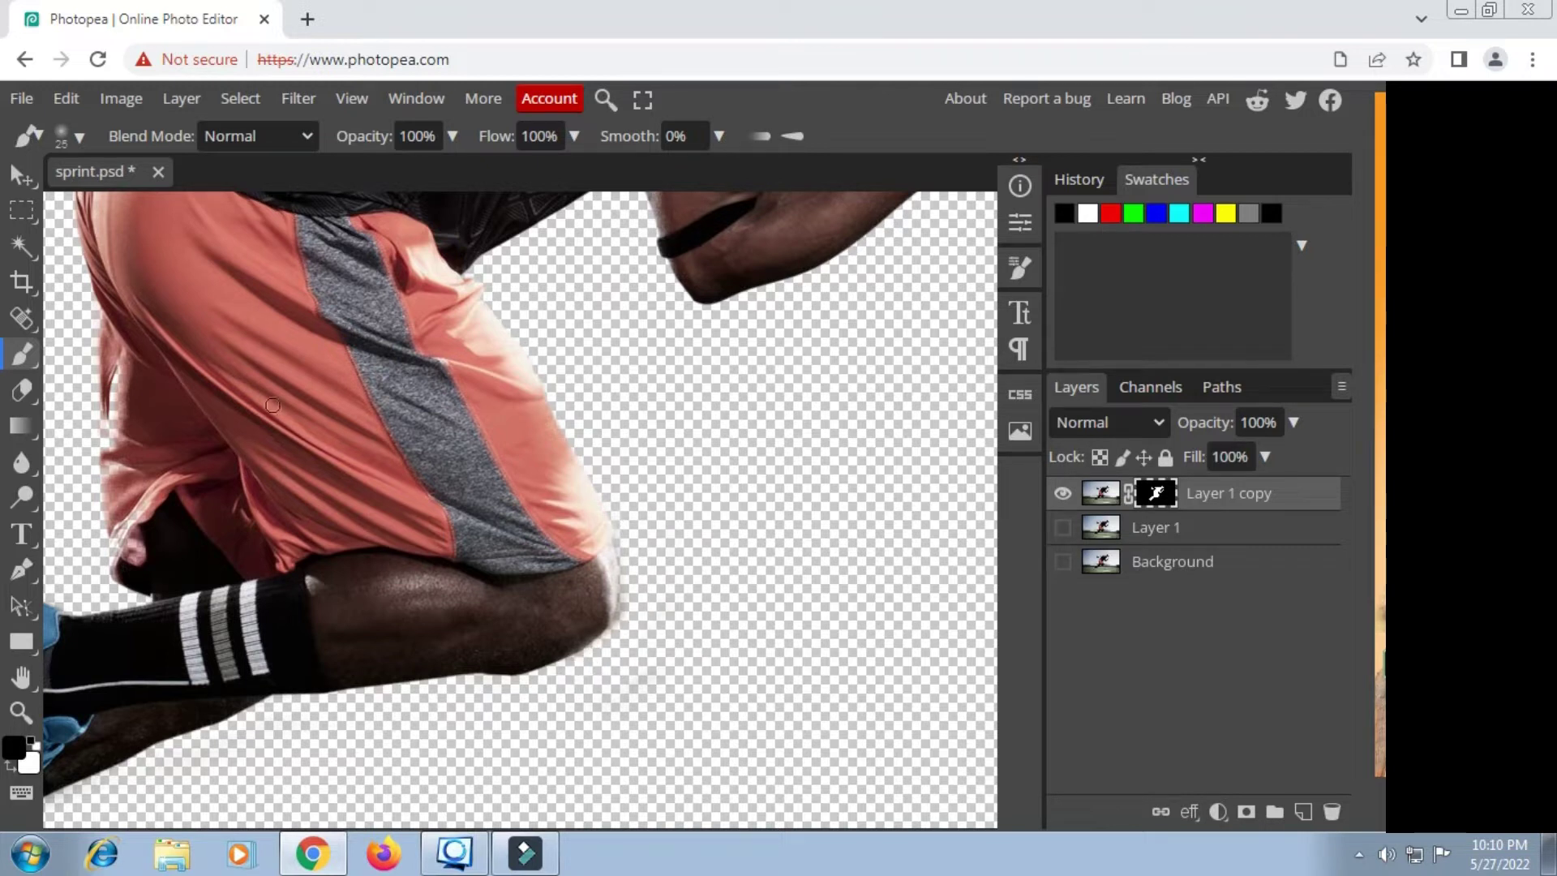
# Step: Set the soft brush size to 50 px, try a black mask stroke on the front of the shorts, and undo it
pyautogui.rightClick(696, 415)
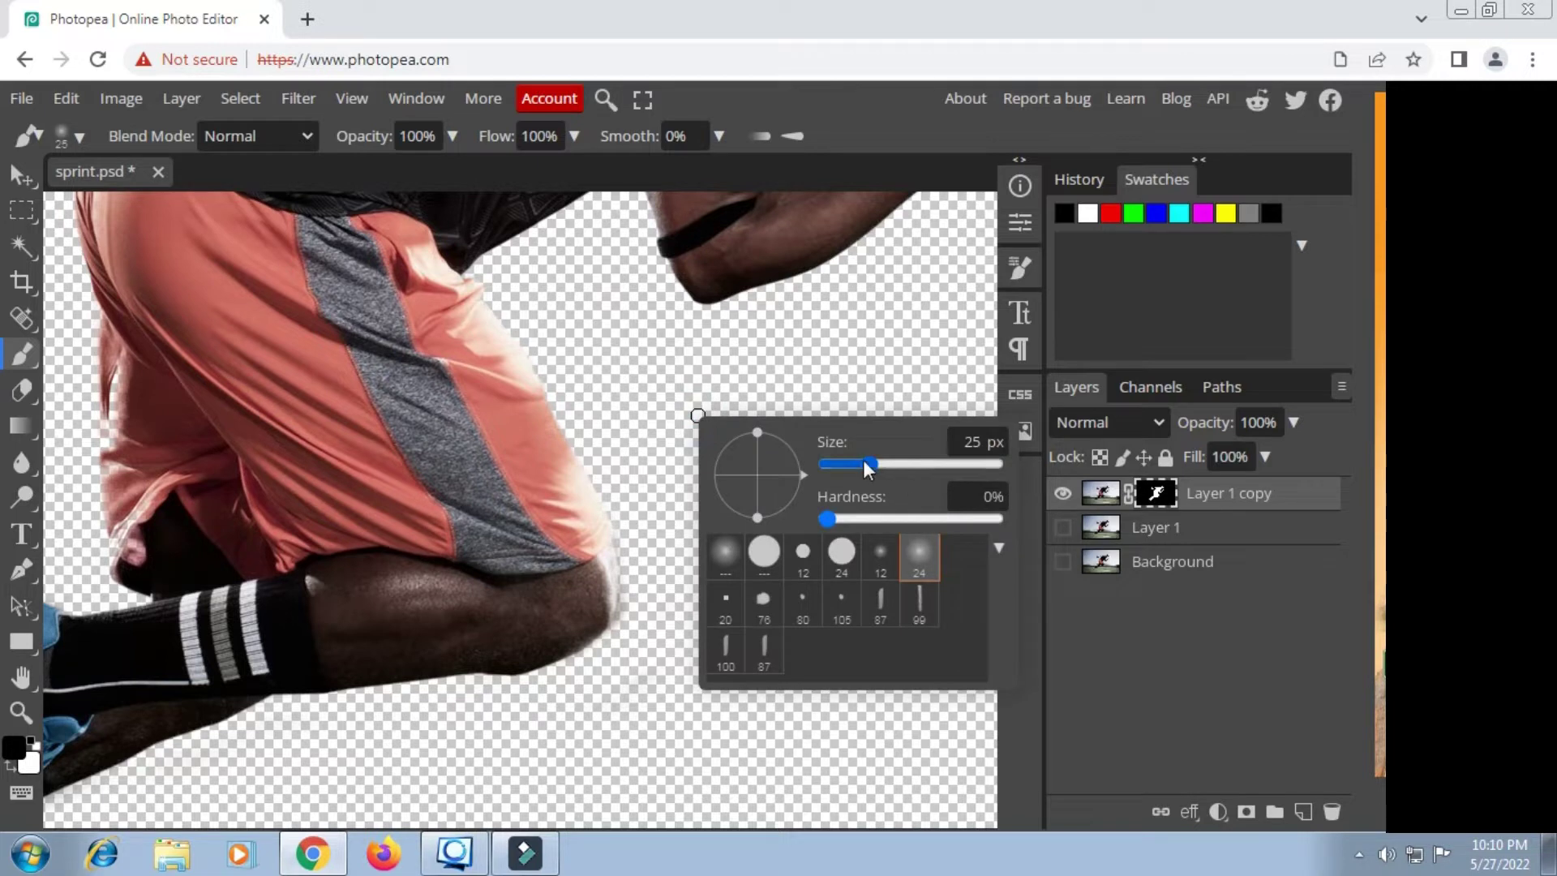
pyautogui.moveTo(876, 461); pyautogui.dragTo(883, 461)
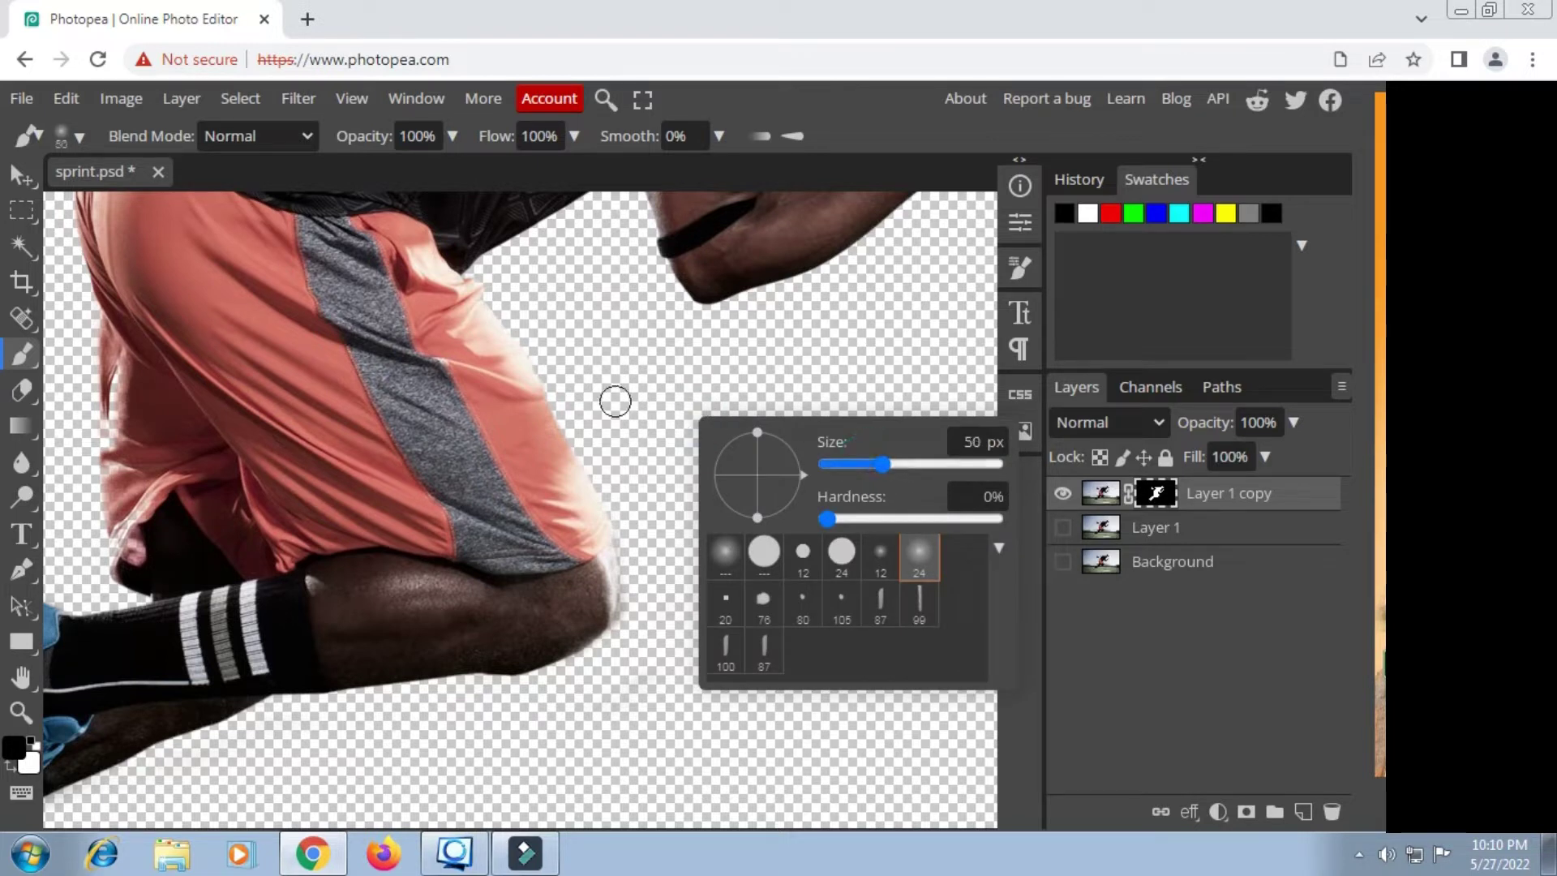
pyautogui.moveTo(506, 392); pyautogui.dragTo(535, 479)
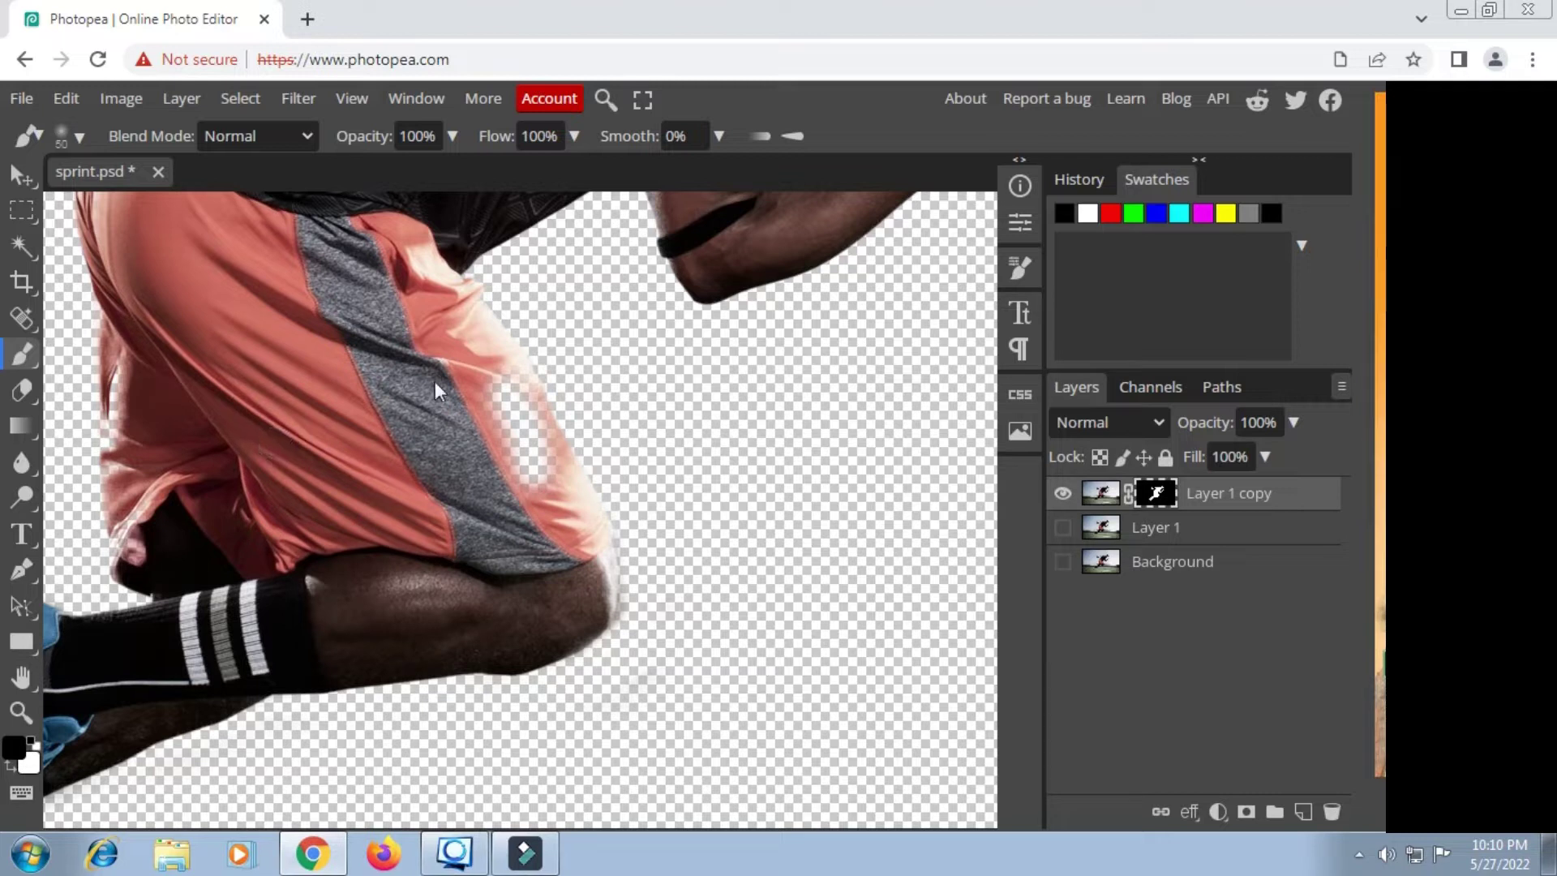
pyautogui.hotkey('ctrl', 'z')
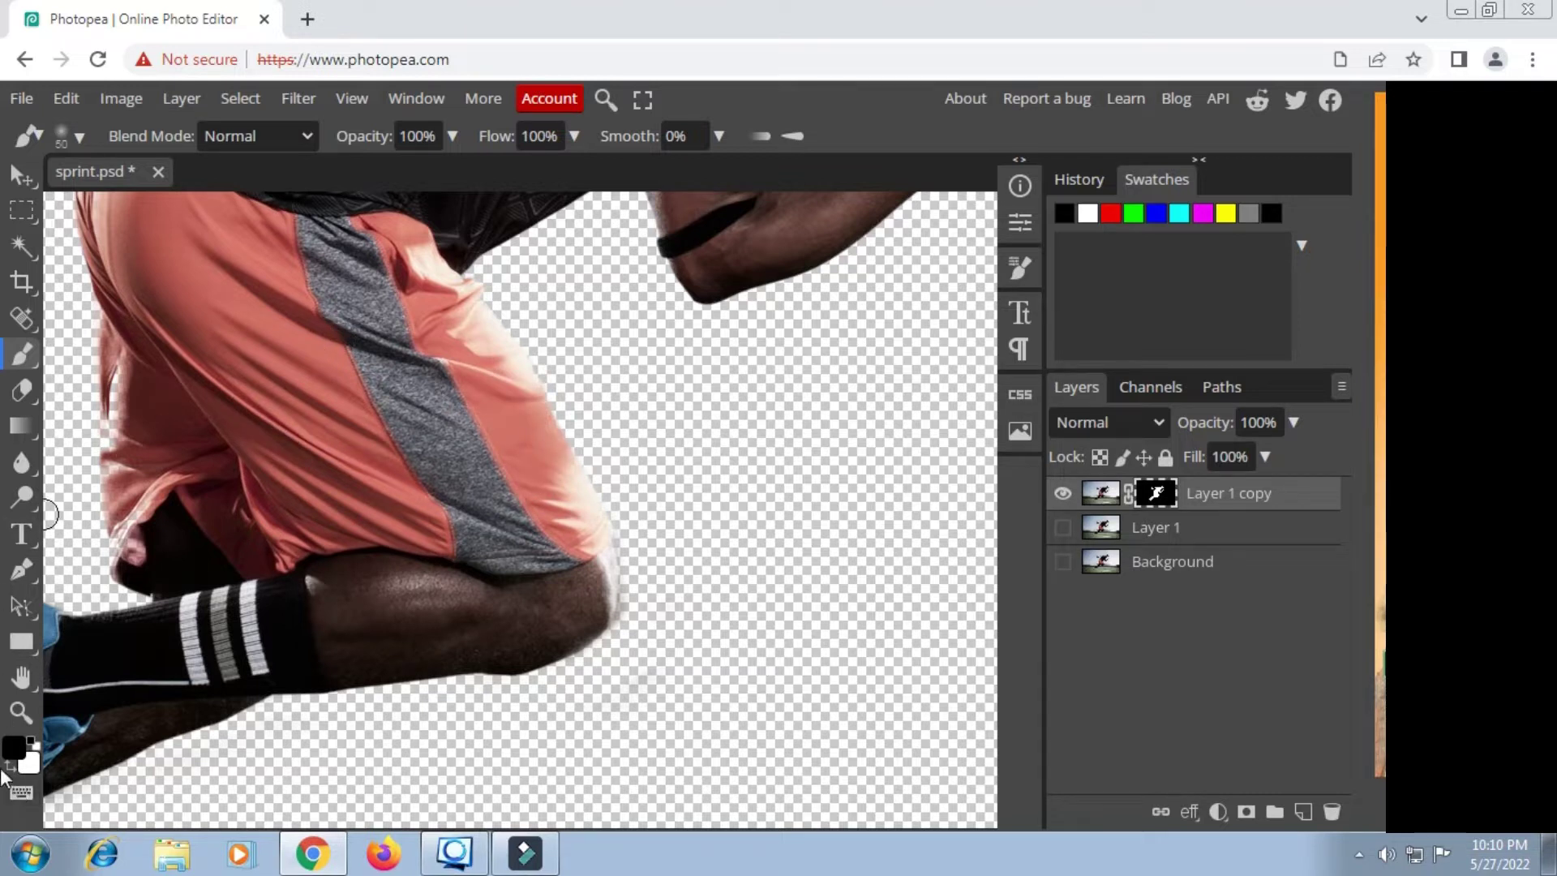
# Step: Touch up the rear edge of the shorts on the layer mask with white, and apply the raster mask to Layer 1 copy
pyautogui.click(9, 771)
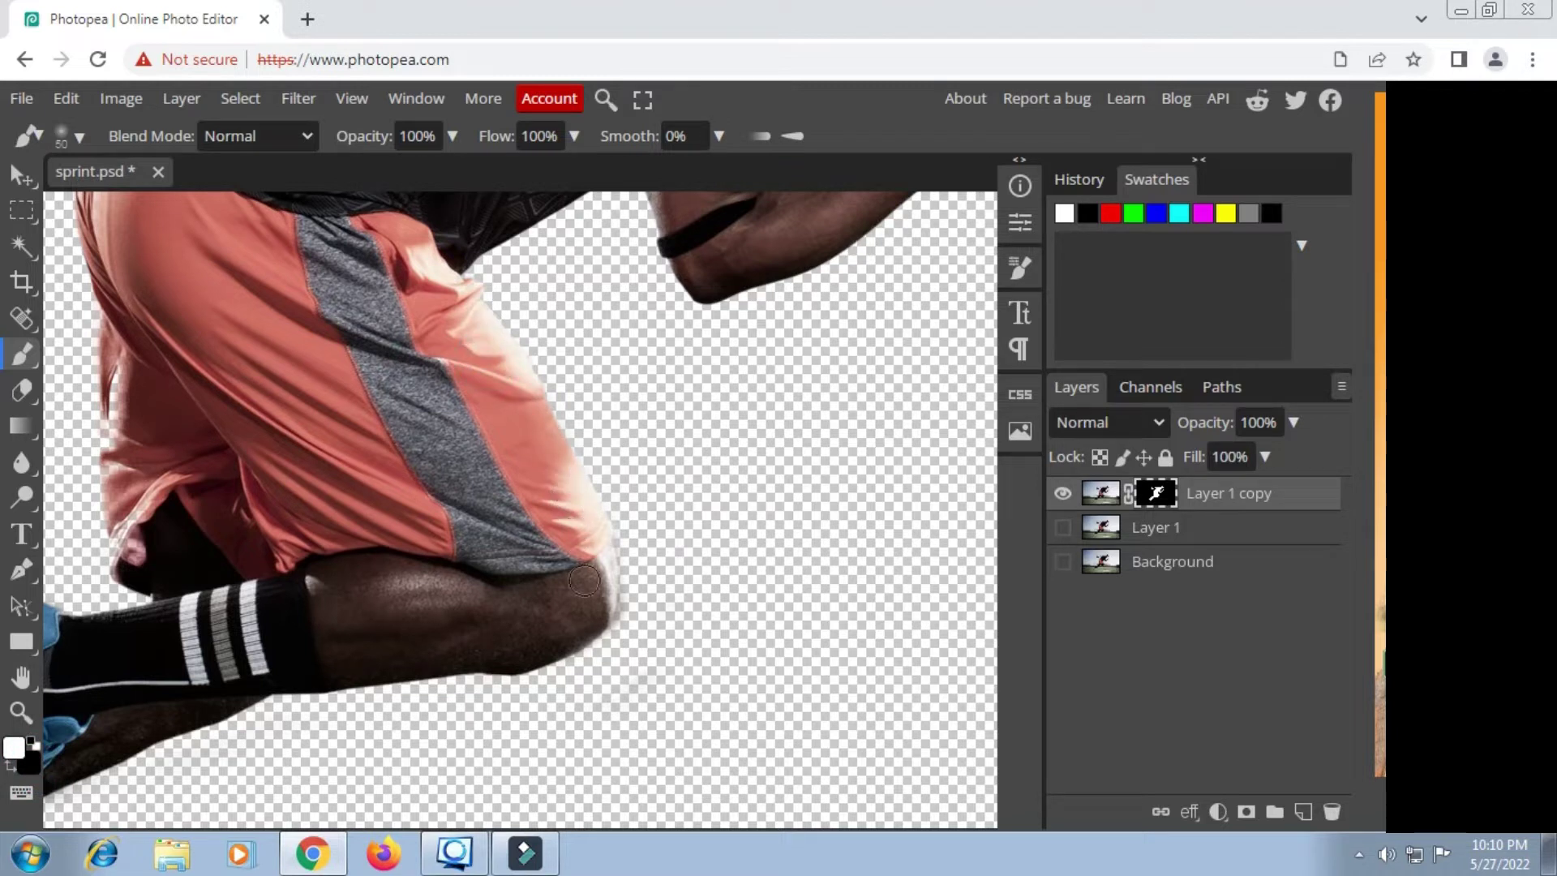
pyautogui.moveTo(168, 485)
pyautogui.mouseDown()
pyautogui.moveTo(136, 550)
pyautogui.moveTo(143, 497)
pyautogui.mouseUp()
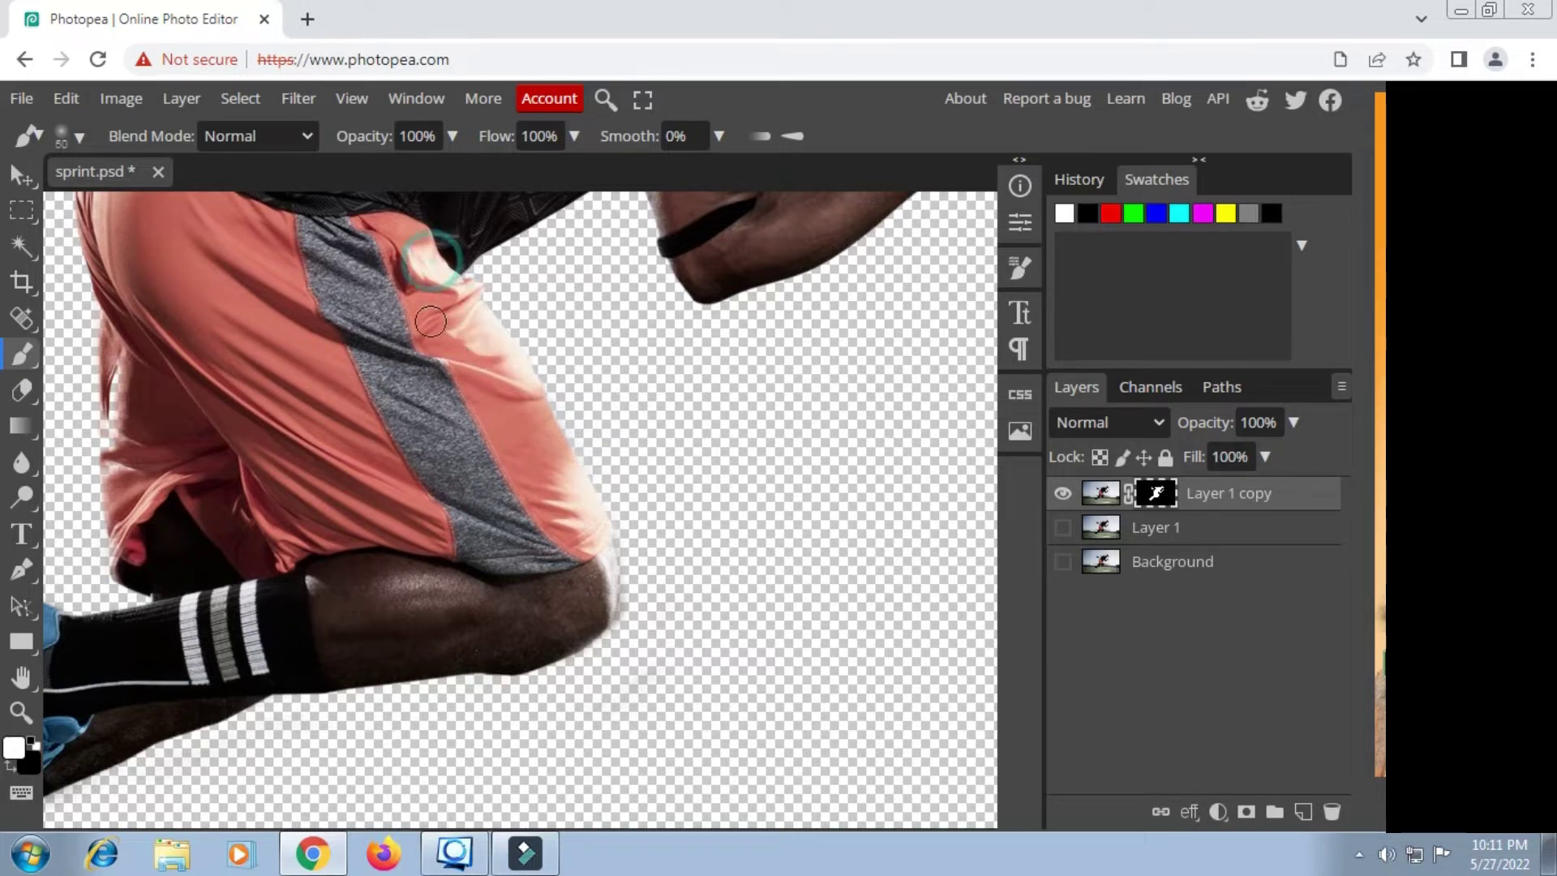
pyautogui.scroll(3, 789, 323)
pyautogui.scroll(3, 718, 348)
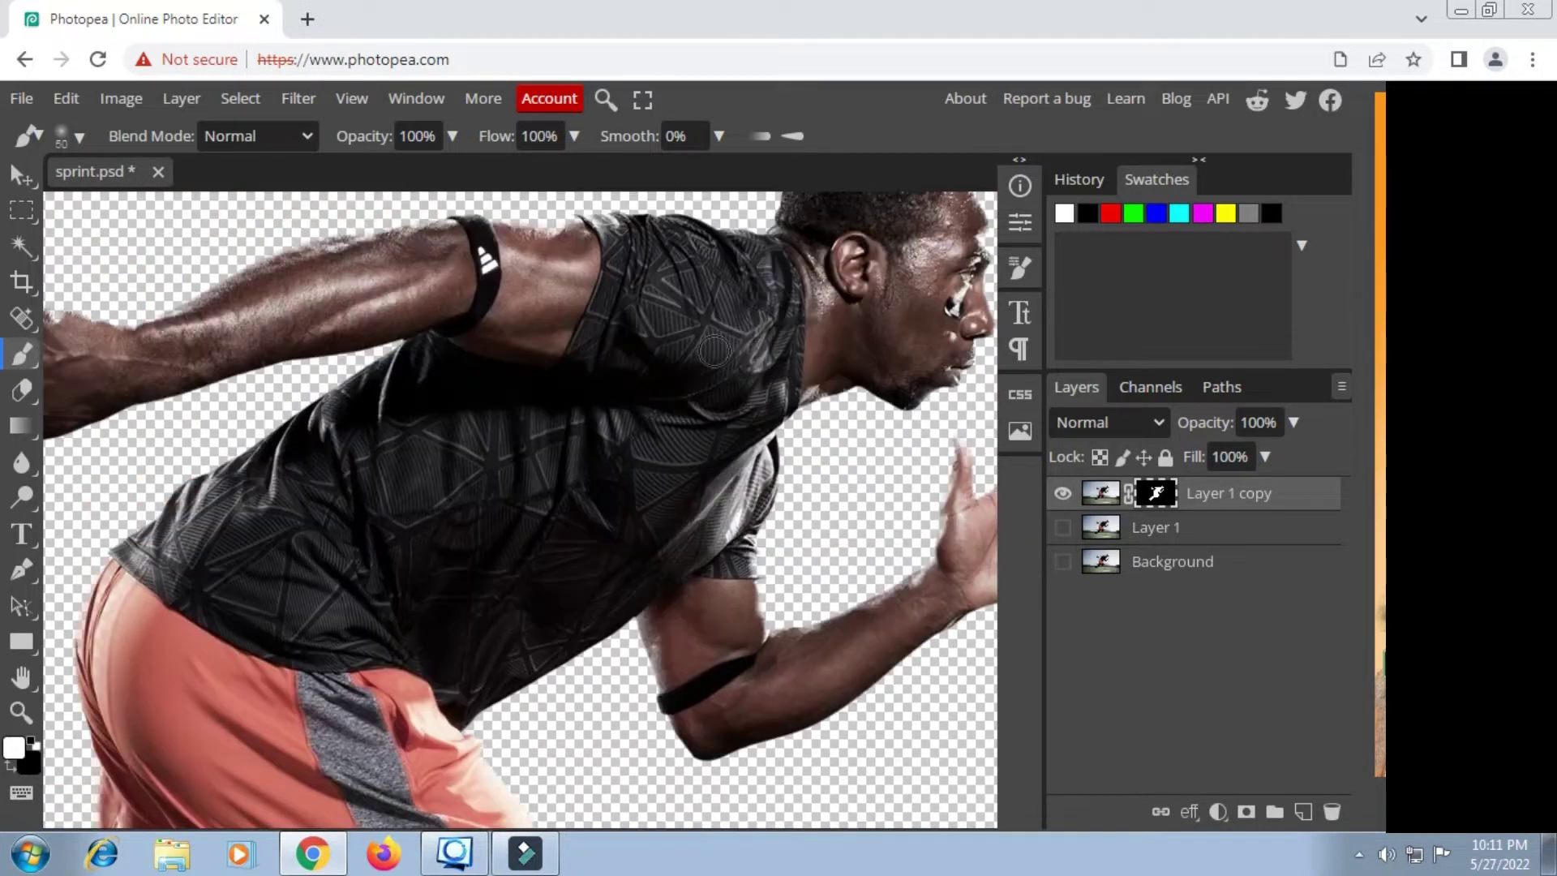
pyautogui.scroll(2, 720, 300)
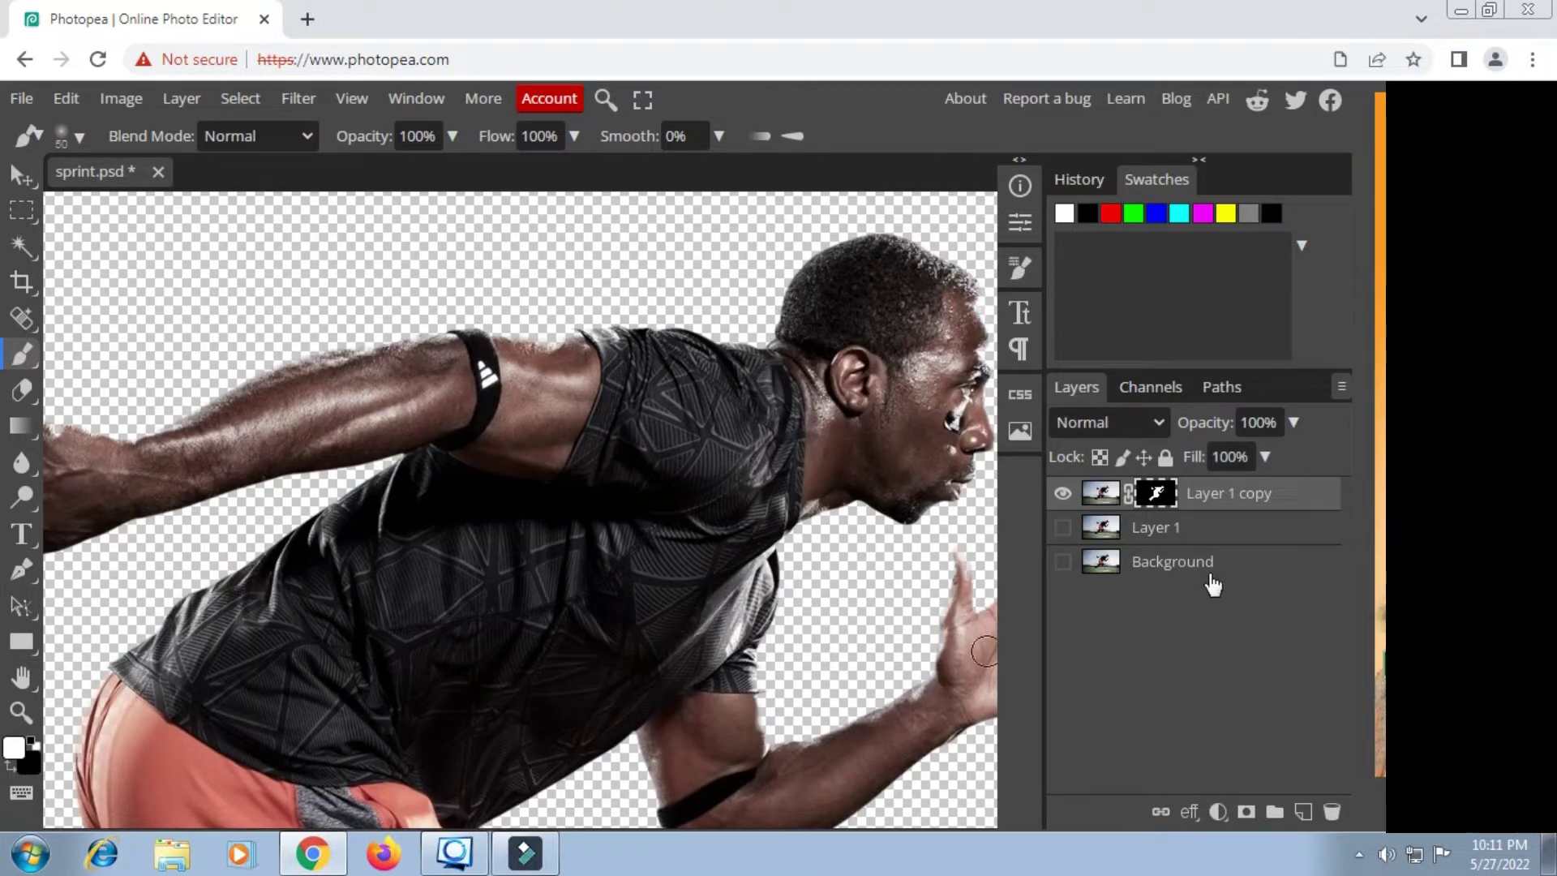
pyautogui.rightClick(1152, 491)
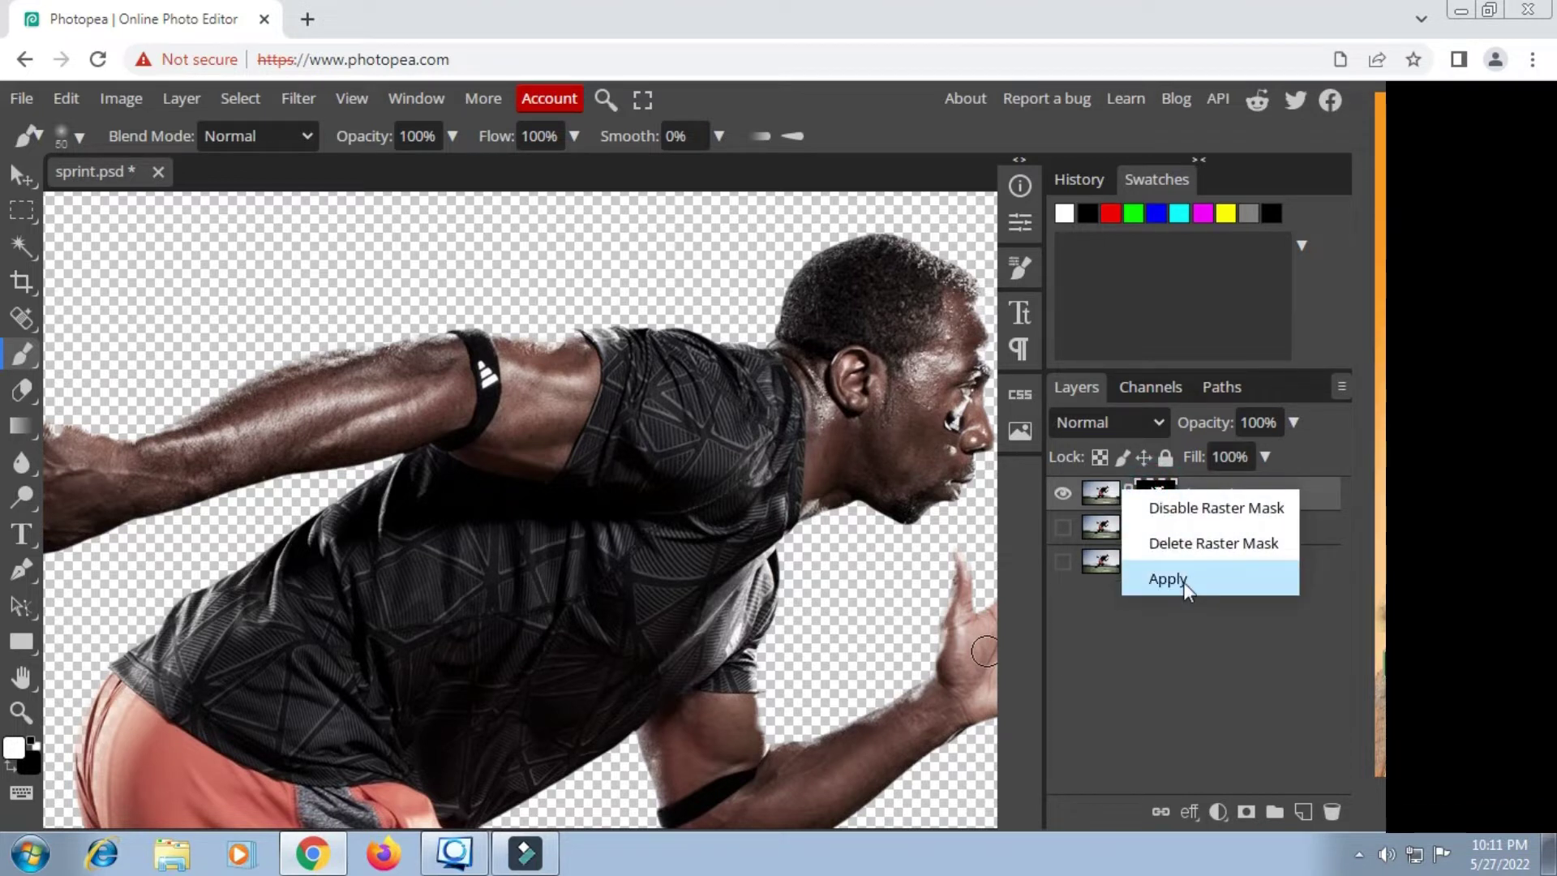
pyautogui.click(1186, 580)
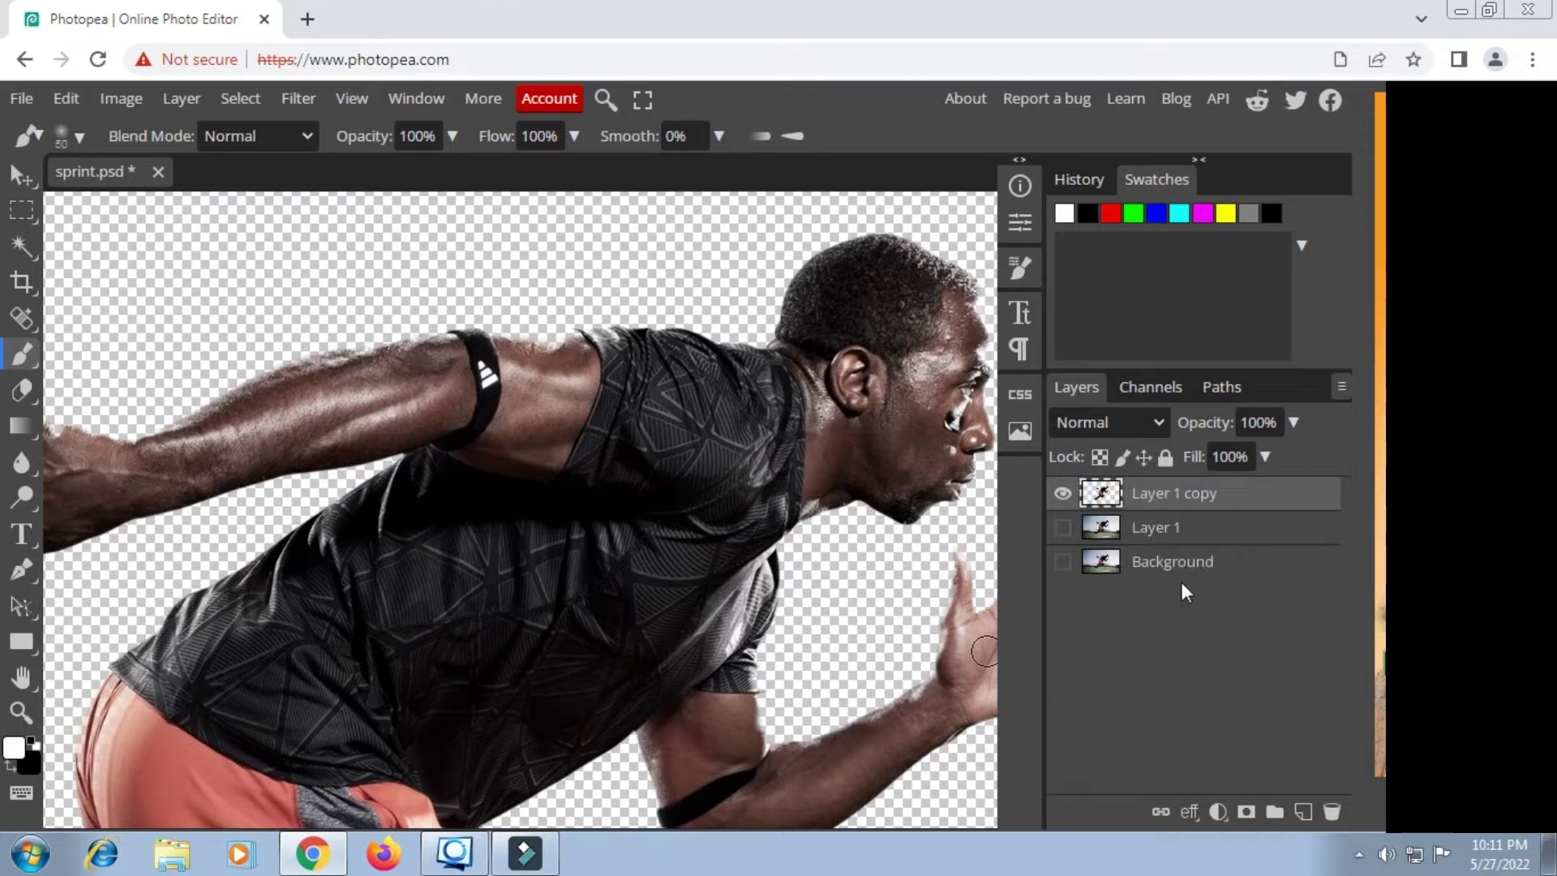
# Step: Show Layer 1, make it the active layer, and load the runner's outline from Layer 1 copy as a selection
pyautogui.click(1063, 528)
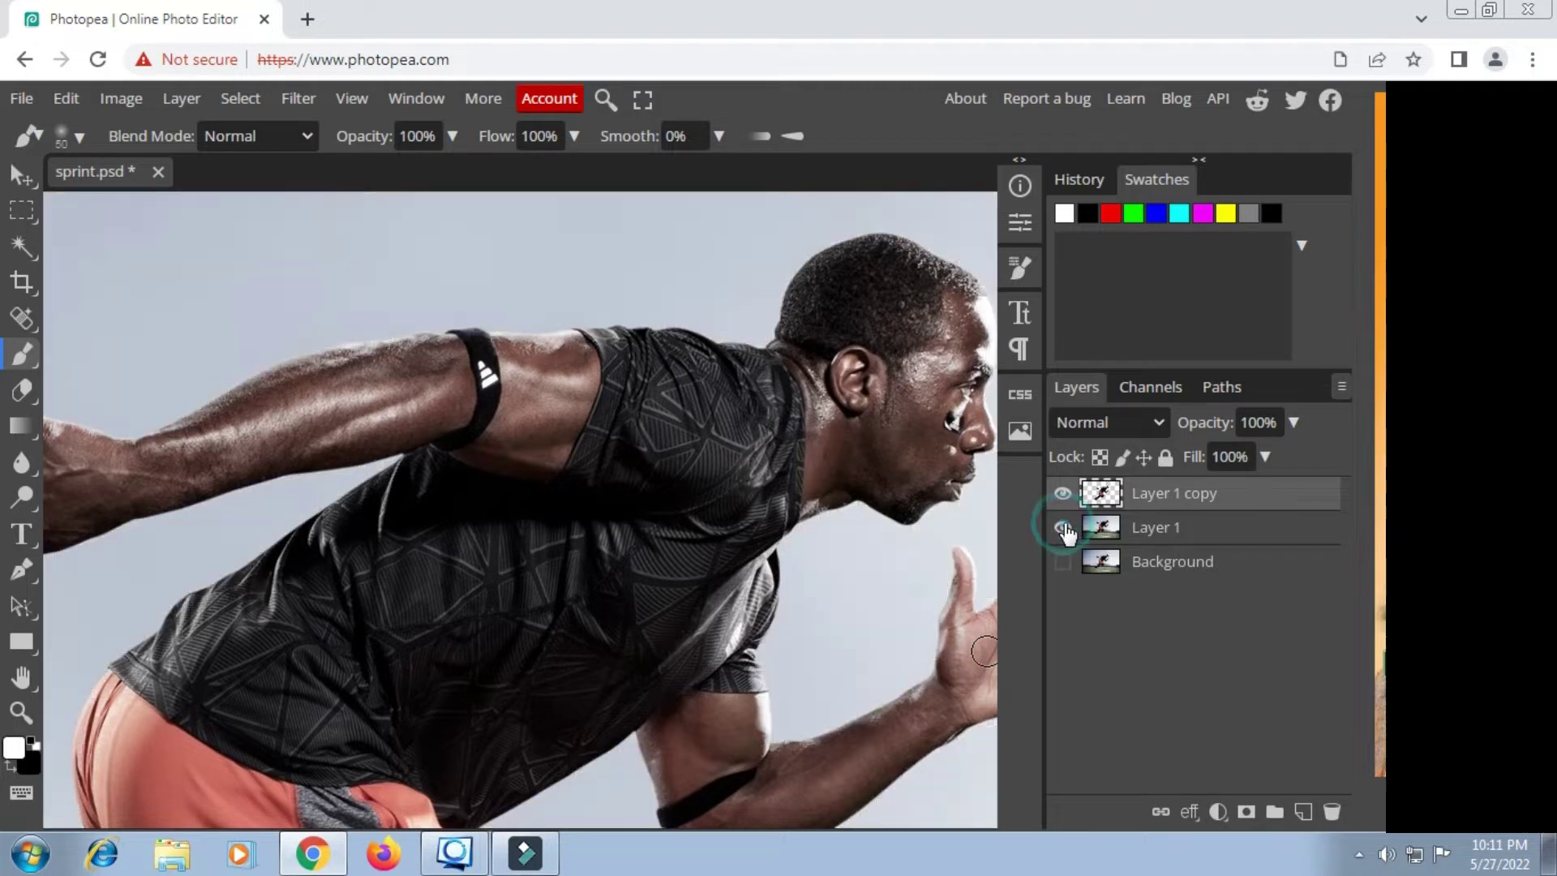
pyautogui.click(1150, 532)
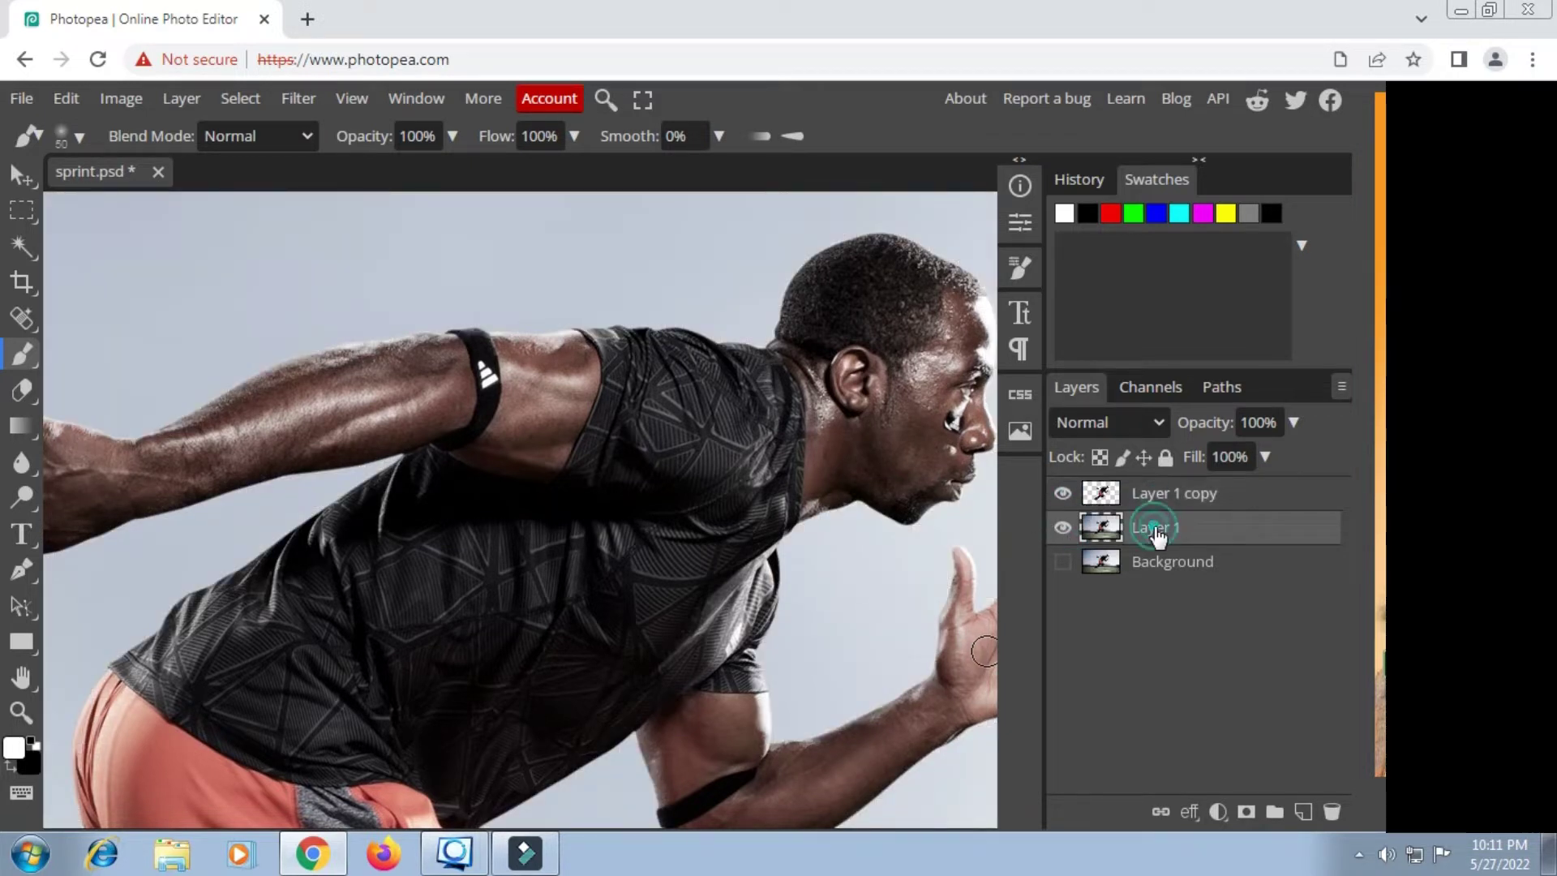
pyautogui.click(17, 801)
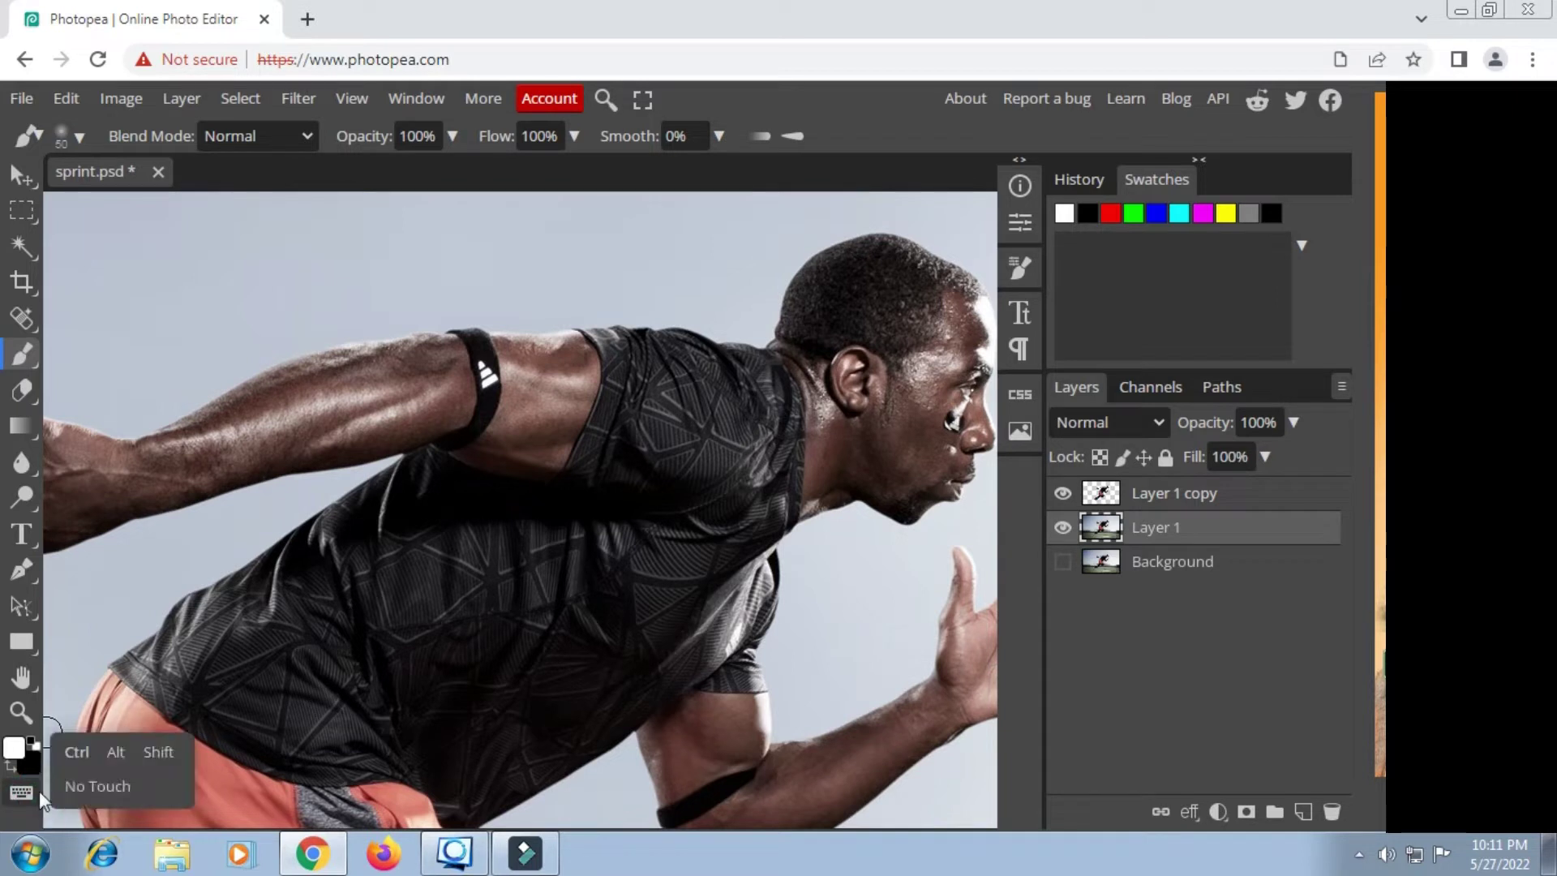
pyautogui.click(78, 751)
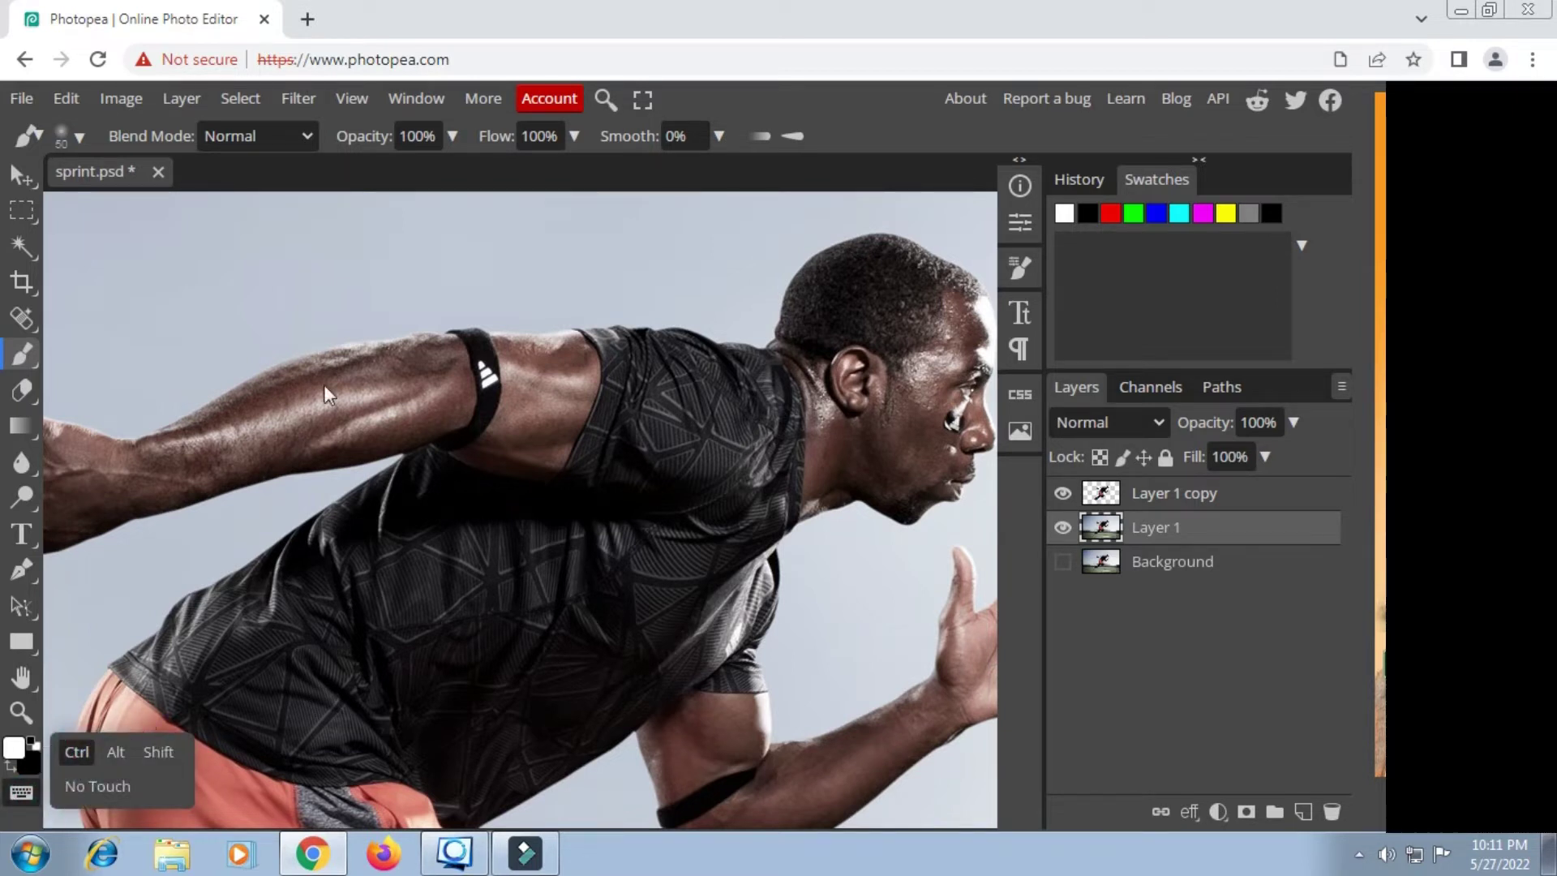
pyautogui.click(1103, 494)
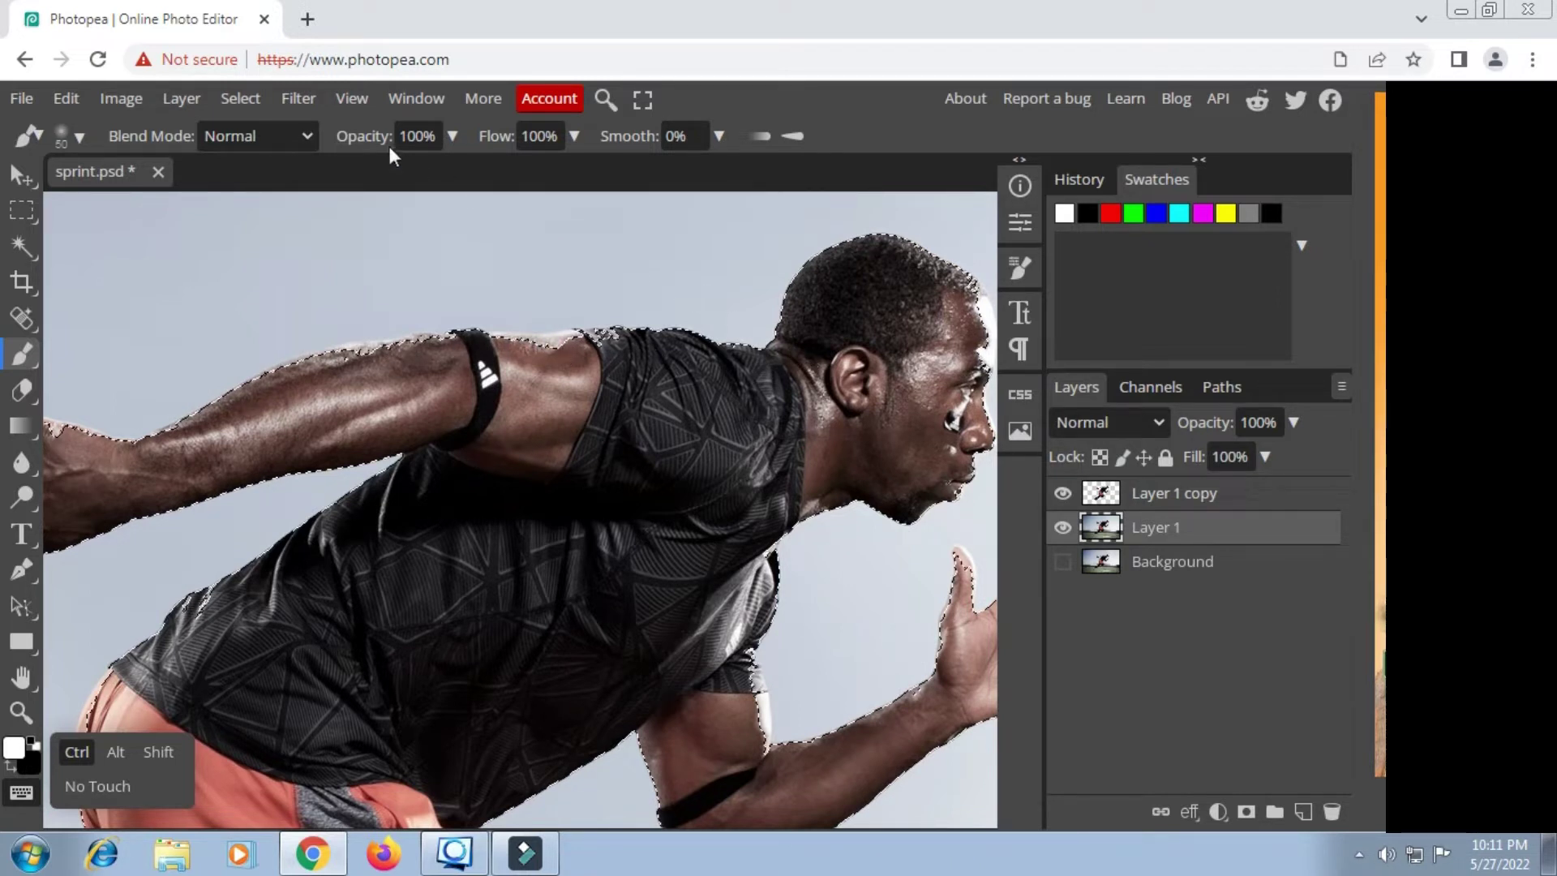
# Step: Feather the runner selection by 15 px
pyautogui.click(24, 243)
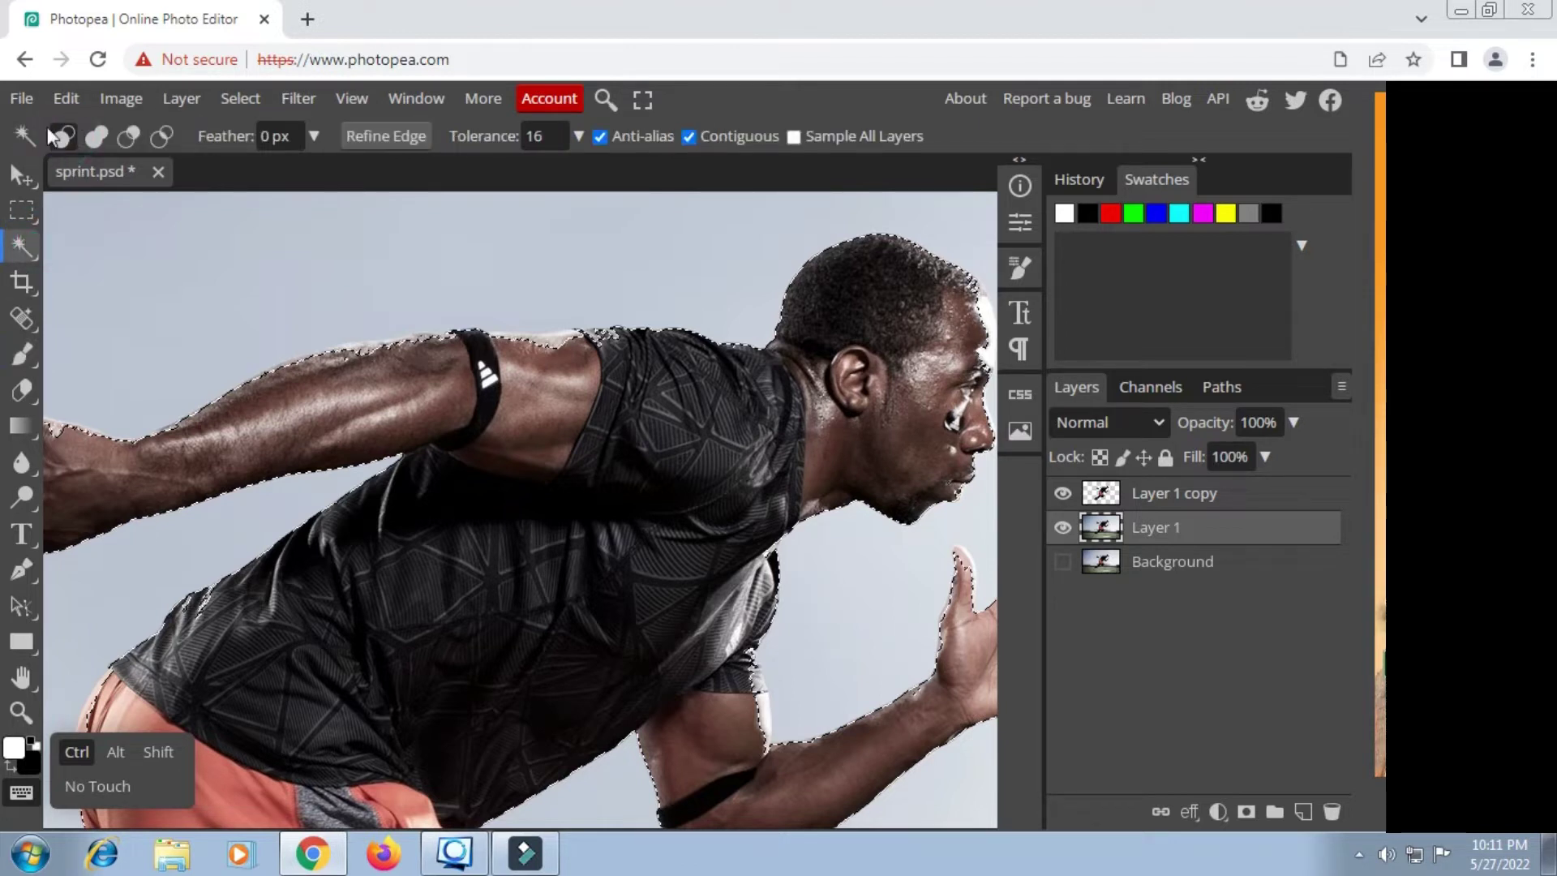
pyautogui.click(314, 136)
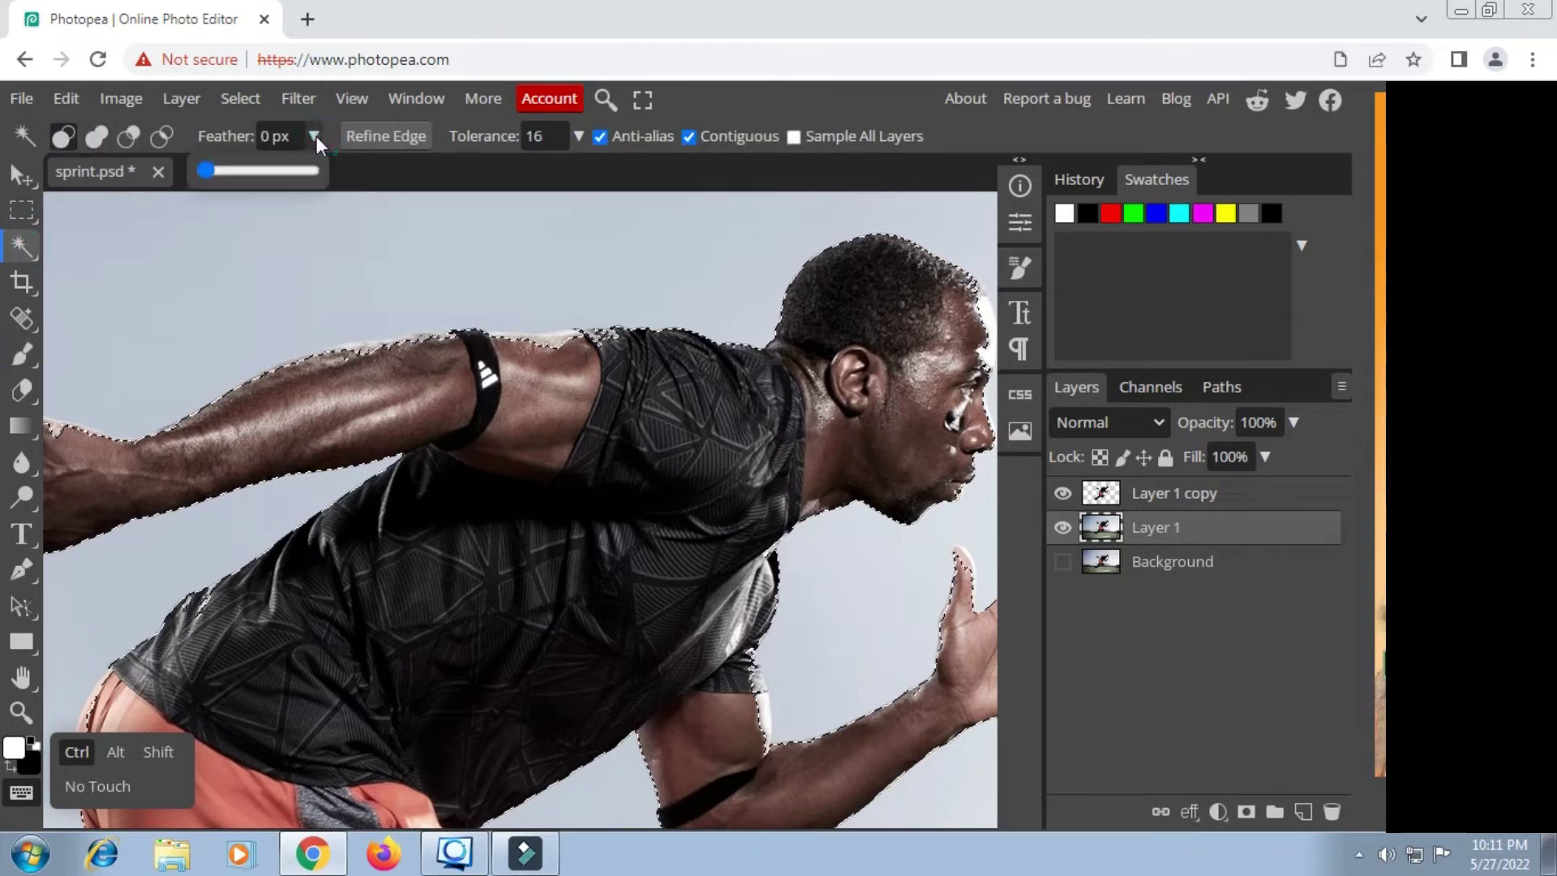
pyautogui.click(314, 135)
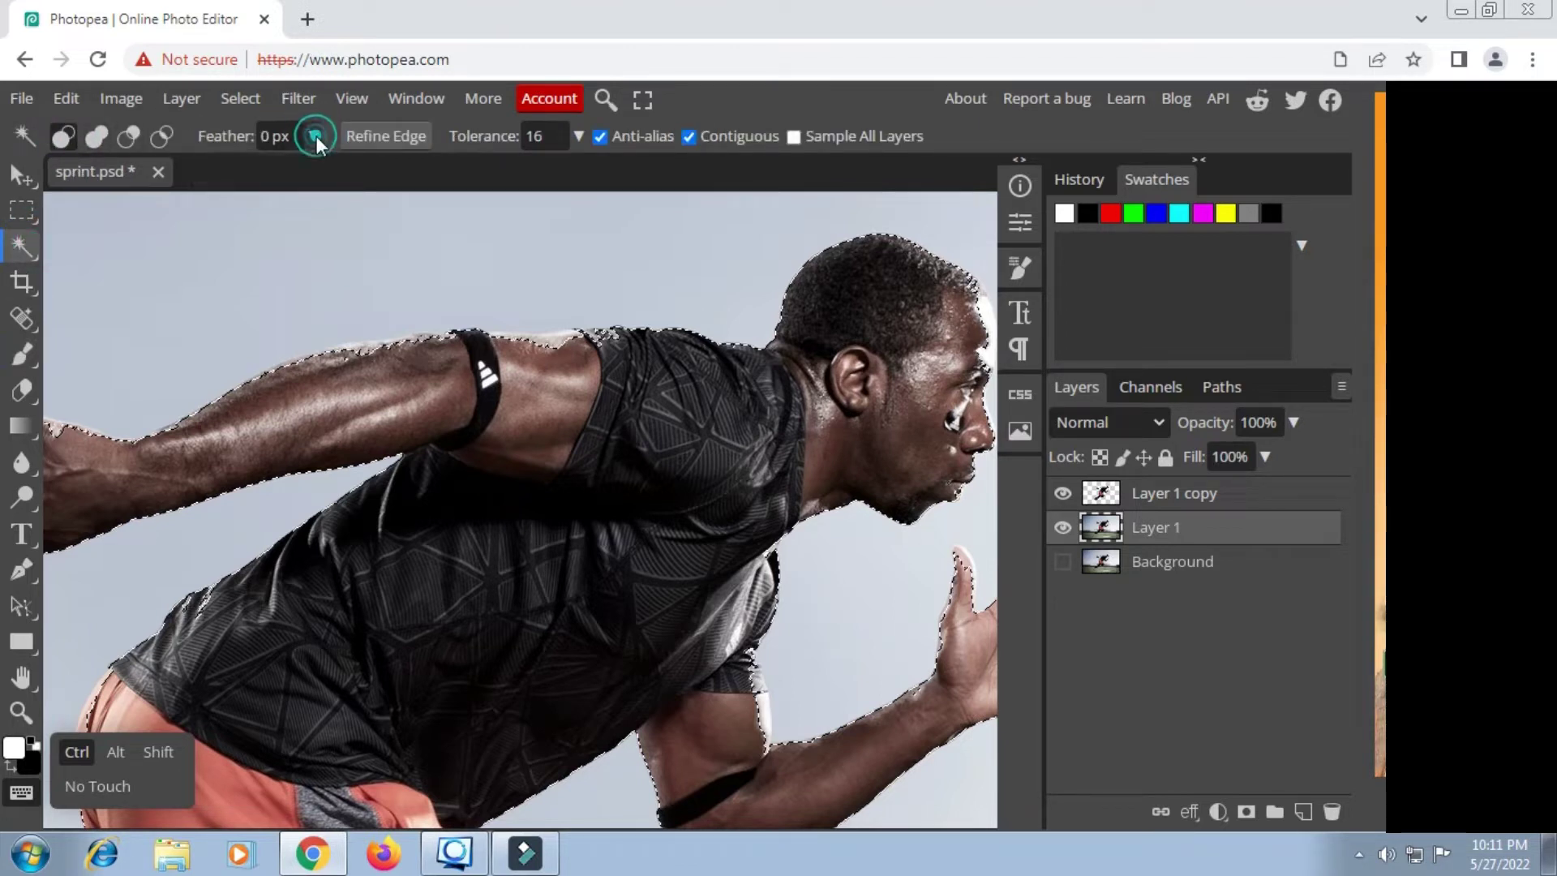
pyautogui.click(129, 107)
pyautogui.moveTo(250, 103)
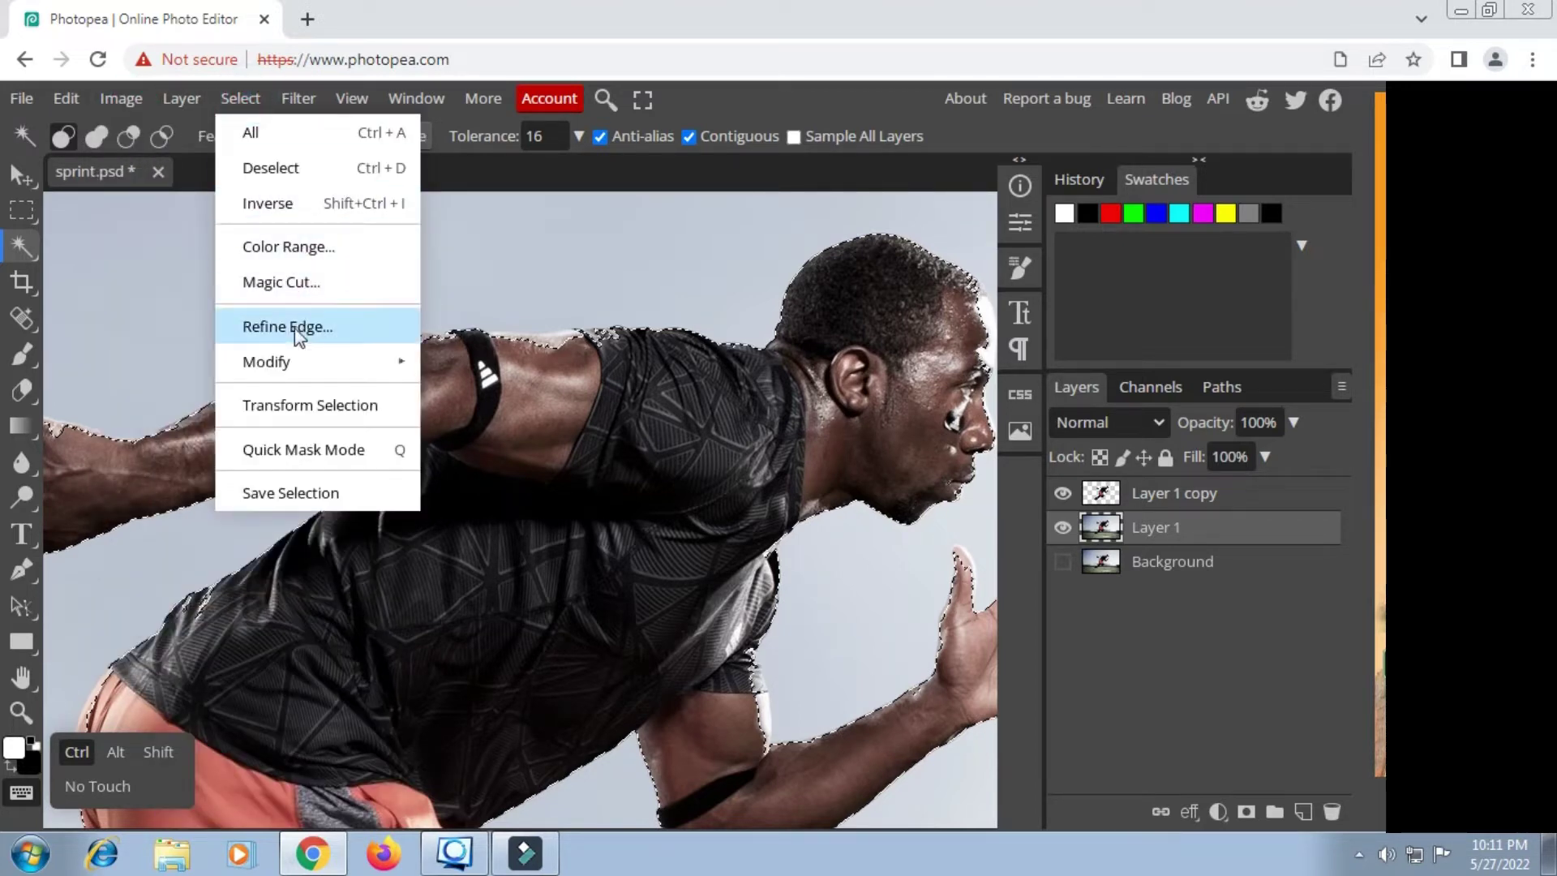
pyautogui.moveTo(289, 369)
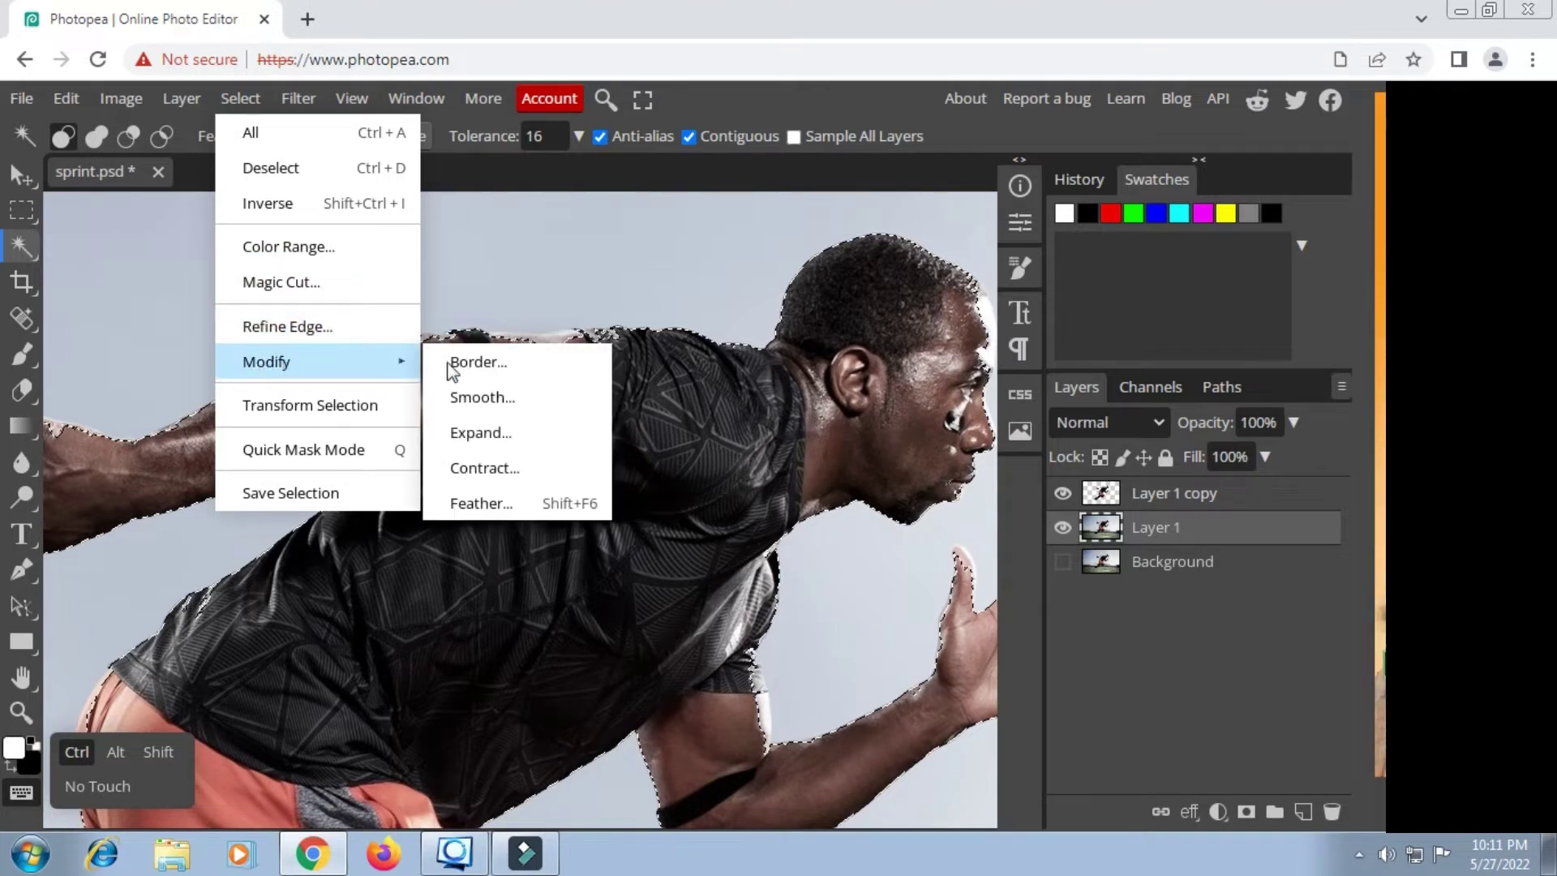
pyautogui.click(500, 504)
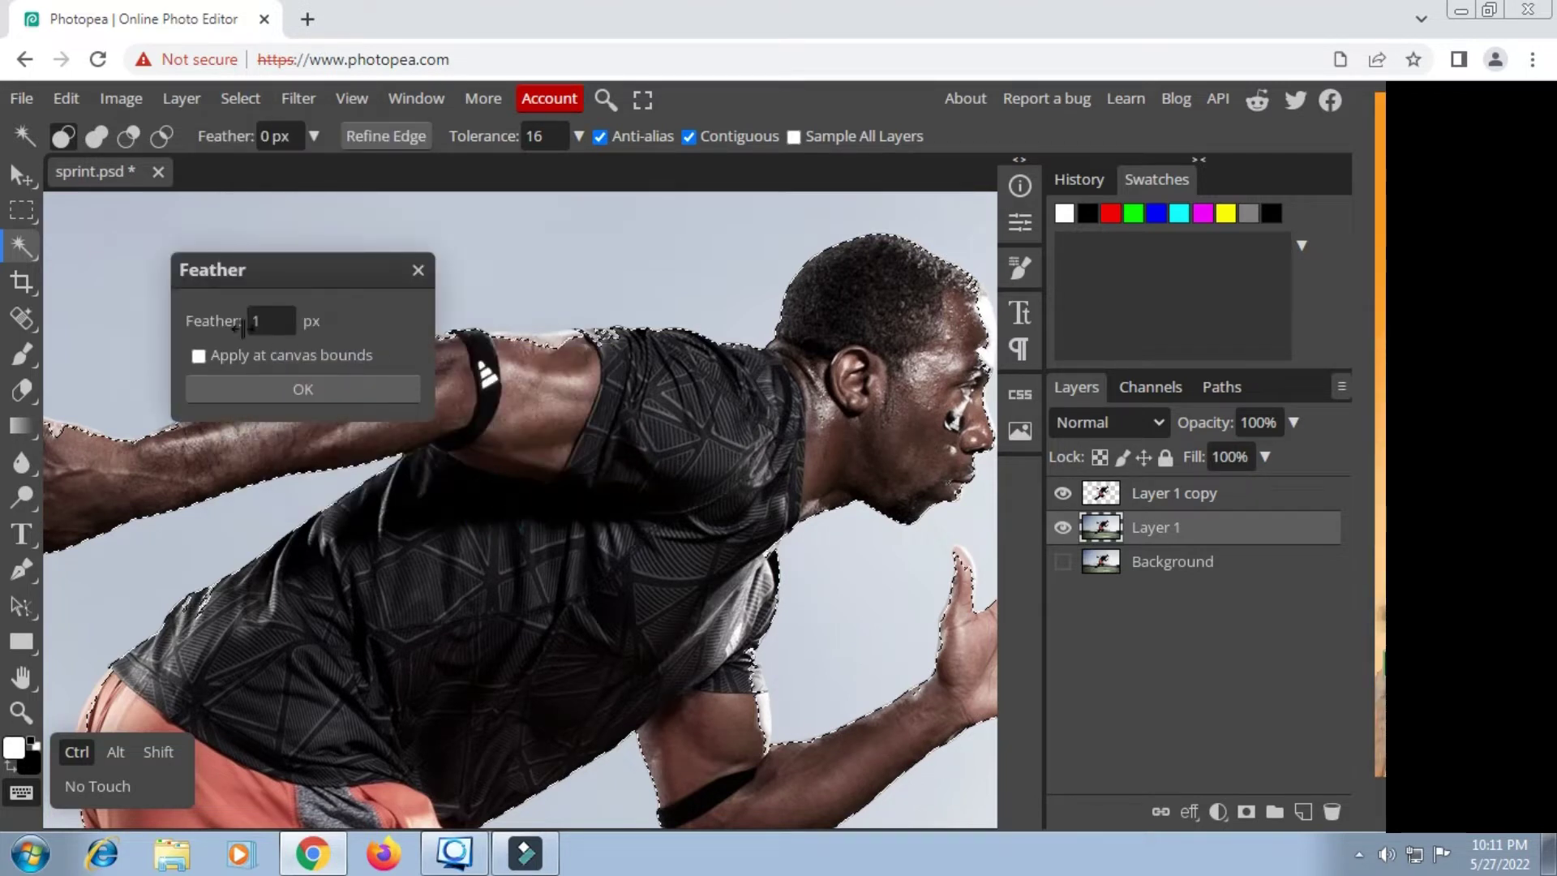
pyautogui.click(272, 320)
pyautogui.write('5')
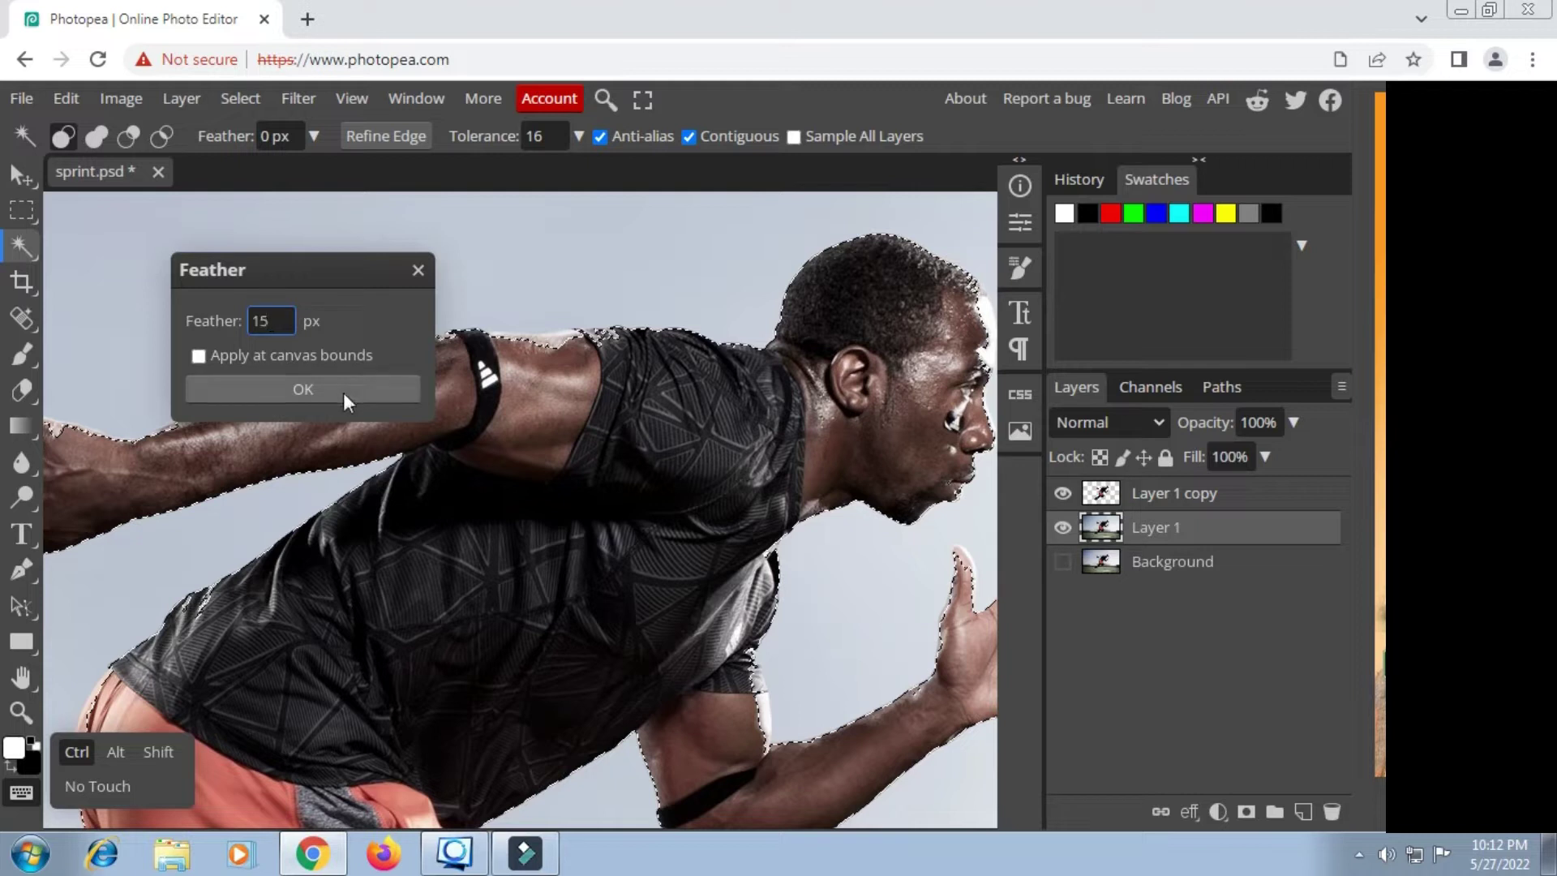
pyautogui.click(347, 397)
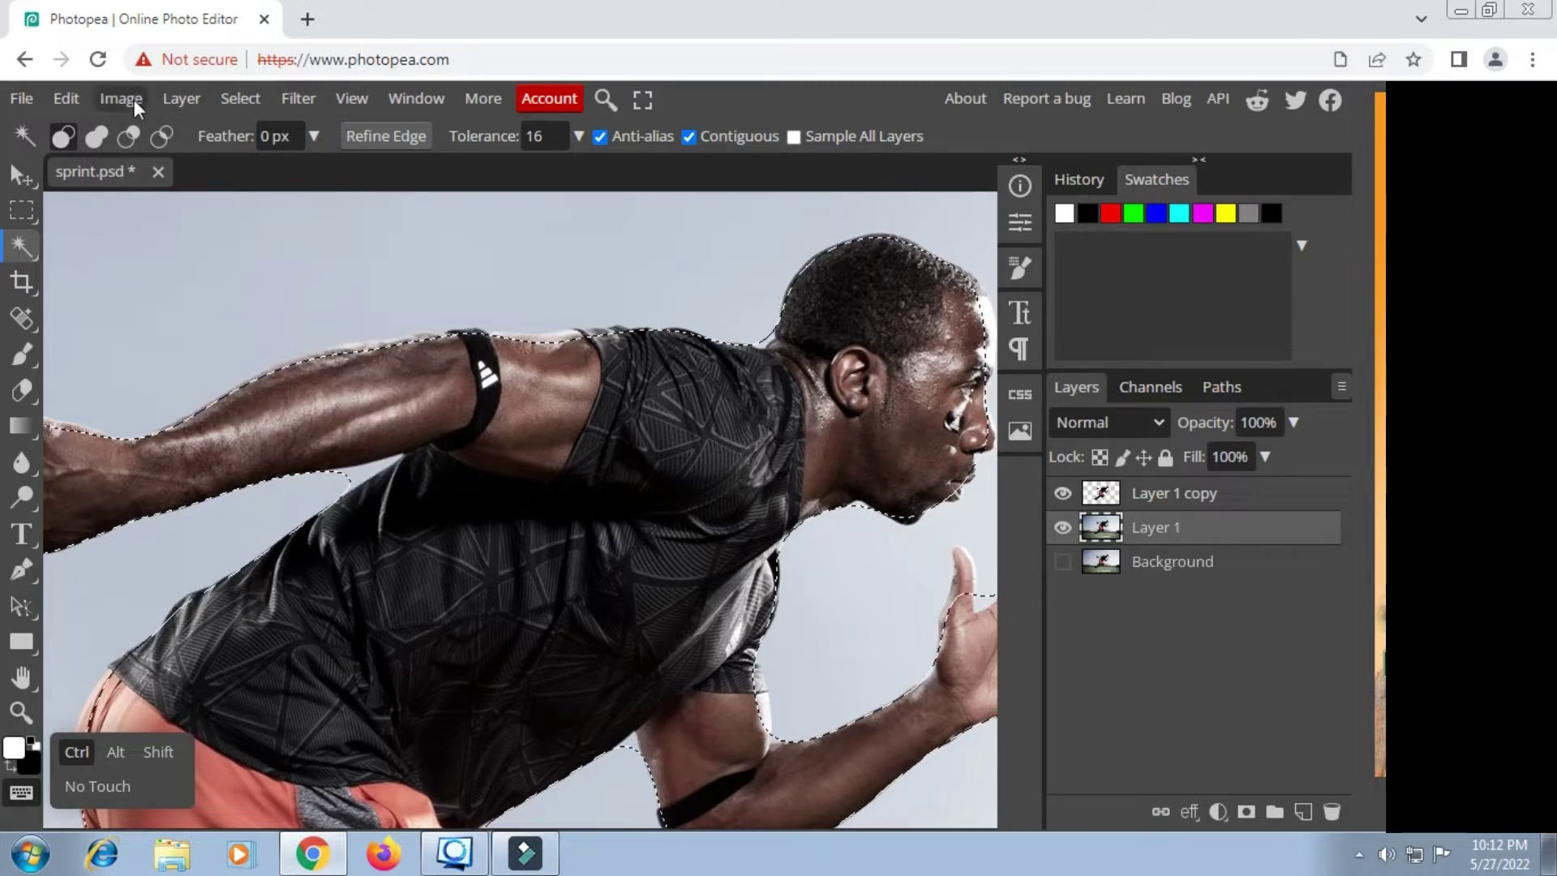
pyautogui.click(240, 98)
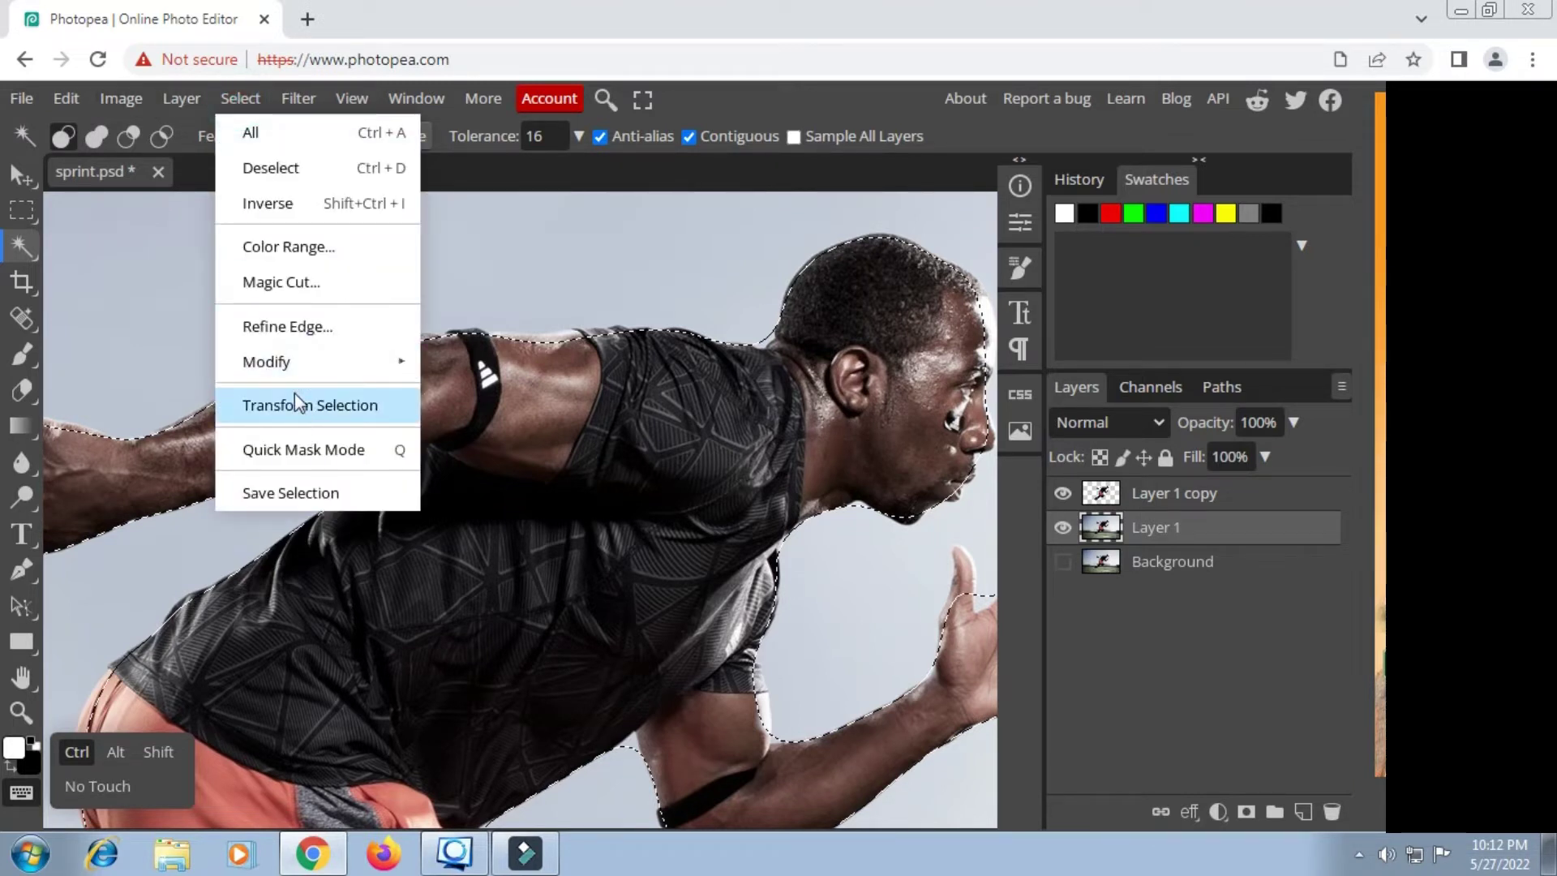
pyautogui.moveTo(300, 359)
pyautogui.click(479, 504)
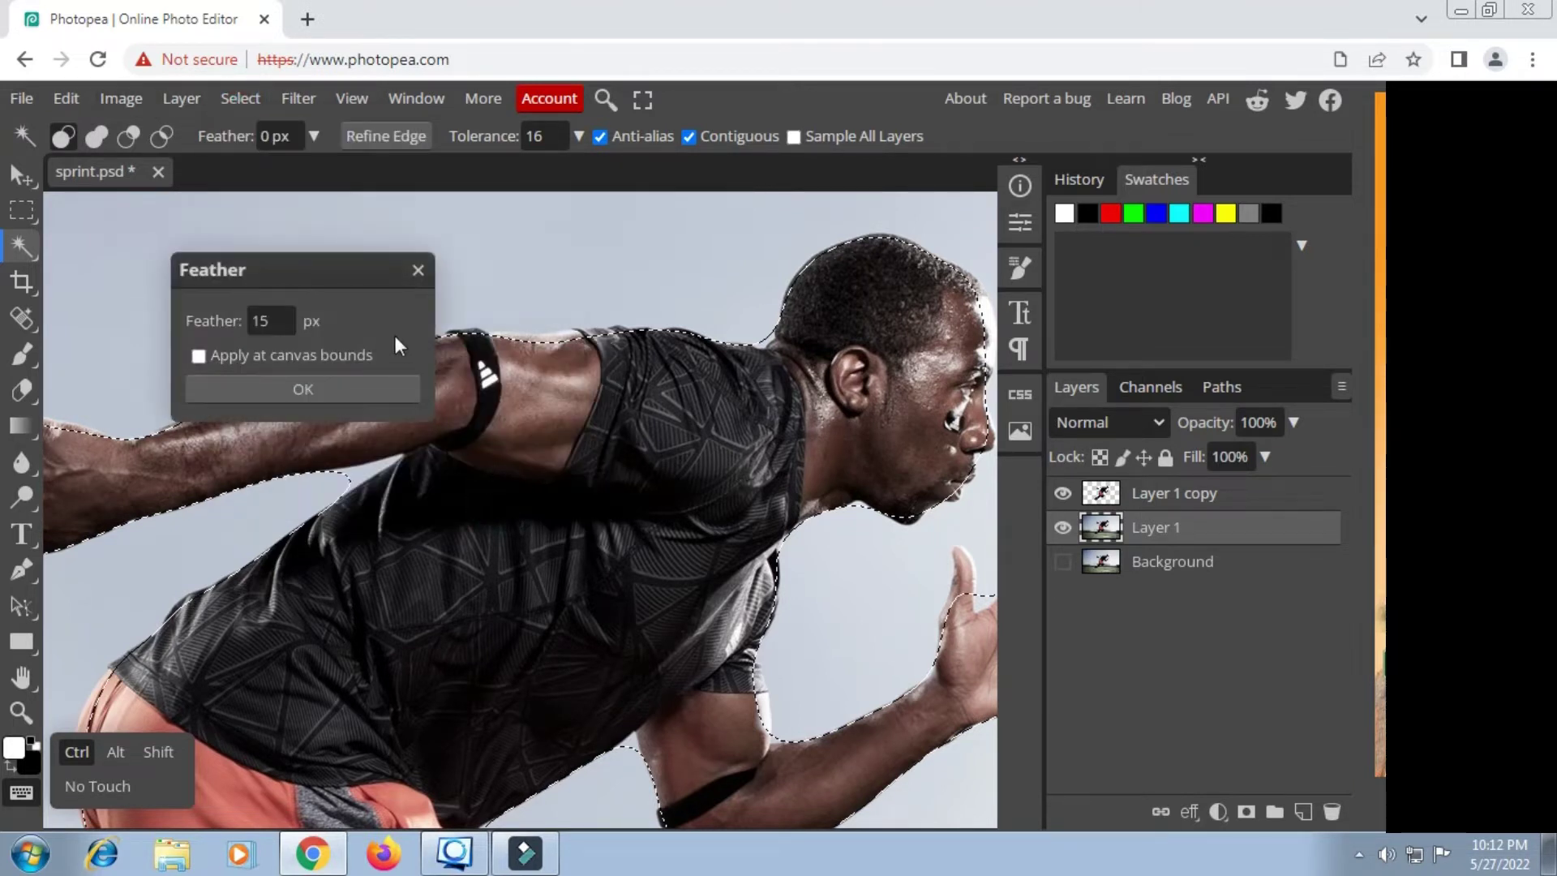
pyautogui.click(418, 270)
# Step: Expand the runner selection by 15 px
pyautogui.click(240, 98)
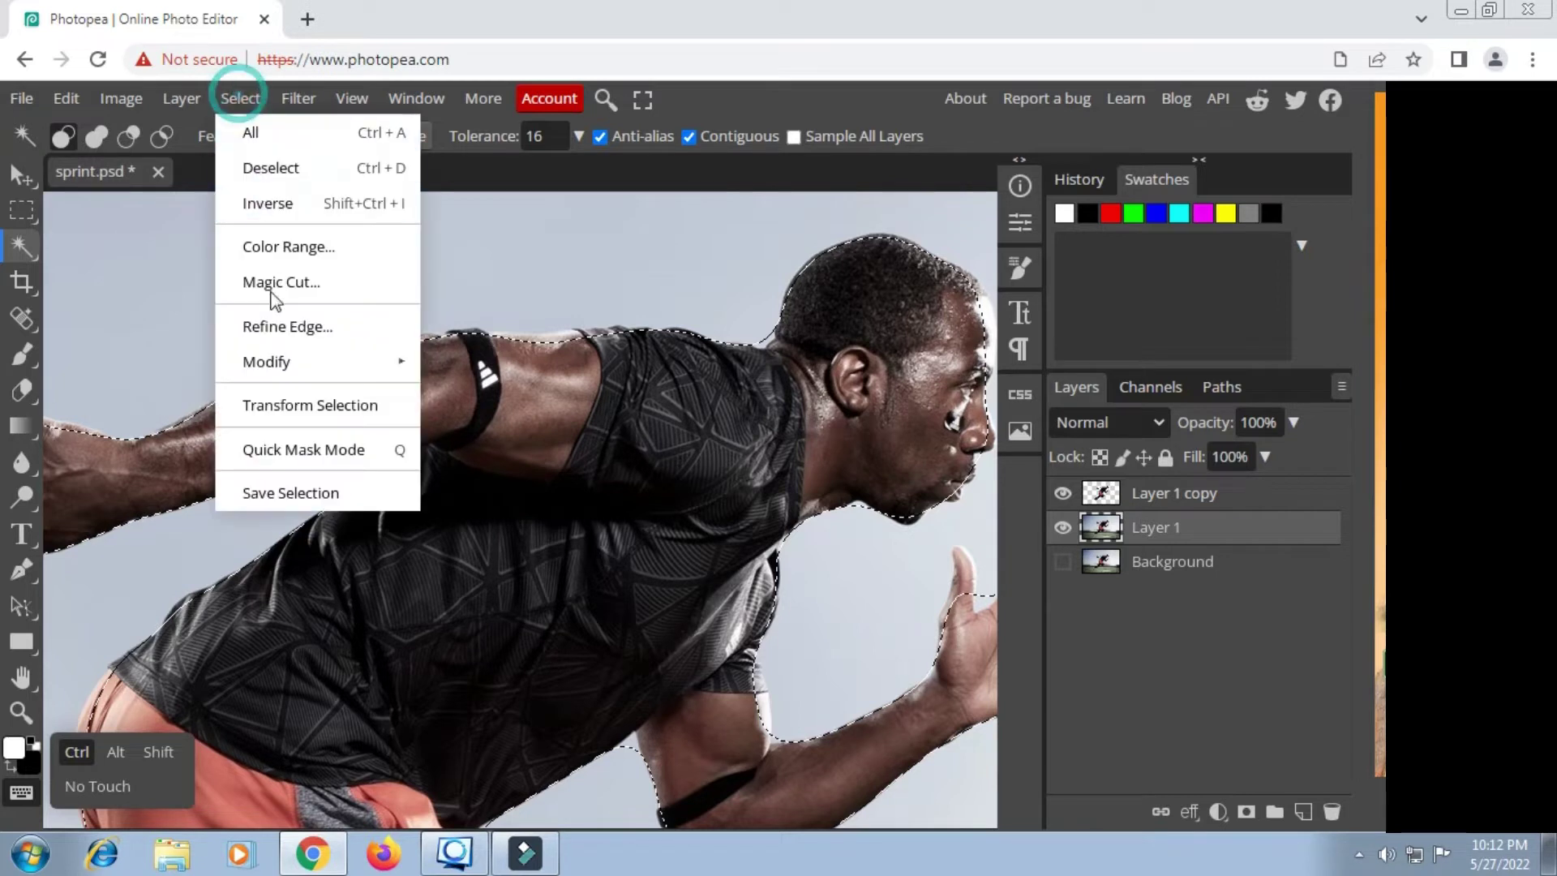
pyautogui.moveTo(276, 362)
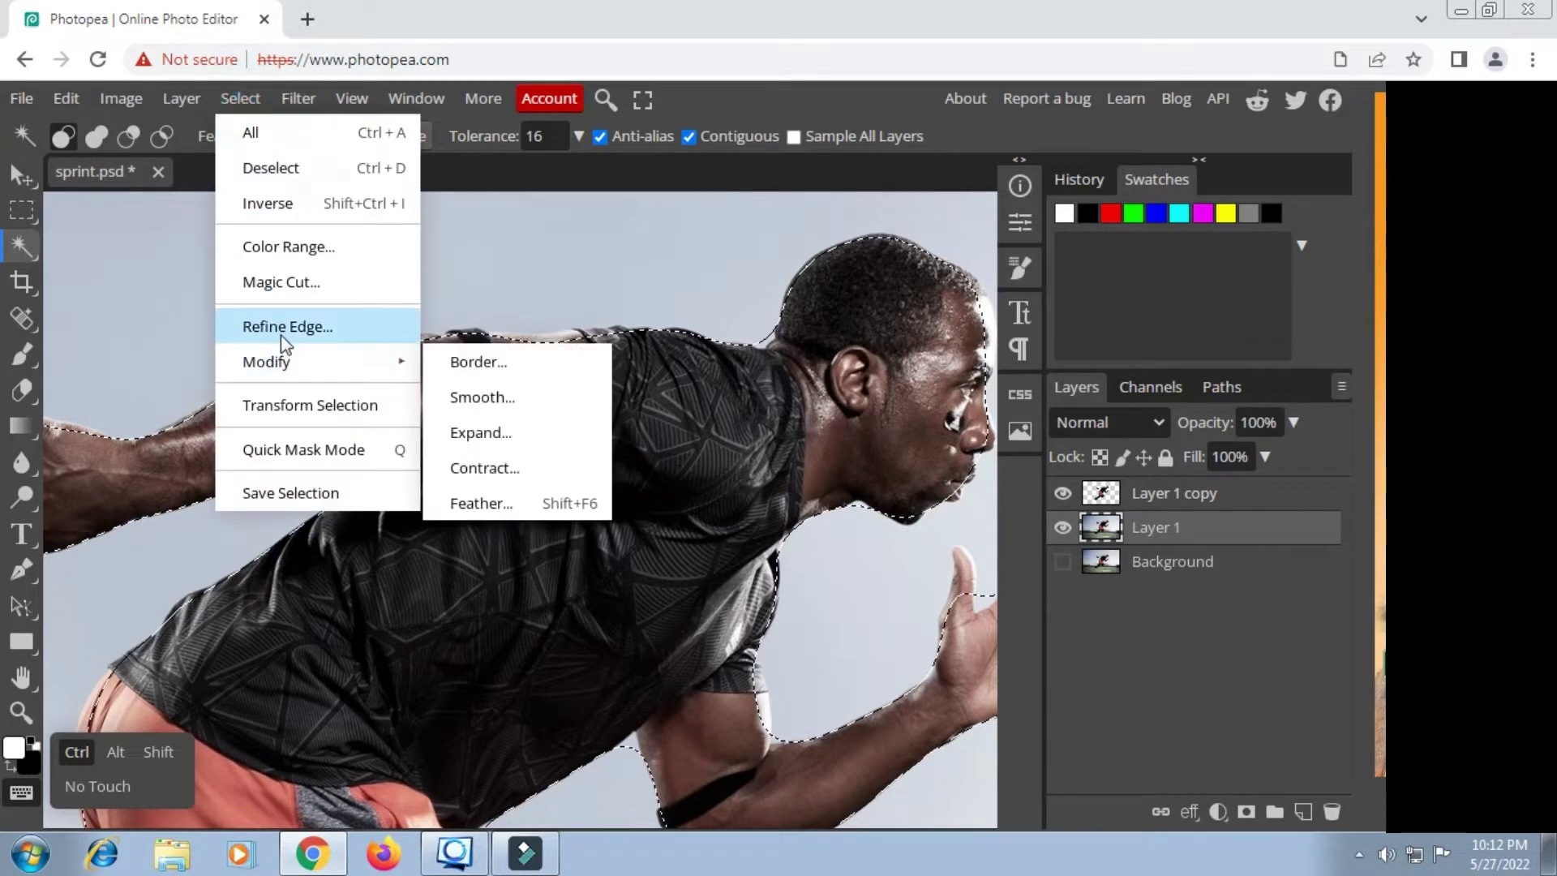
pyautogui.click(479, 433)
pyautogui.doubleClick(271, 315)
pyautogui.write('3')
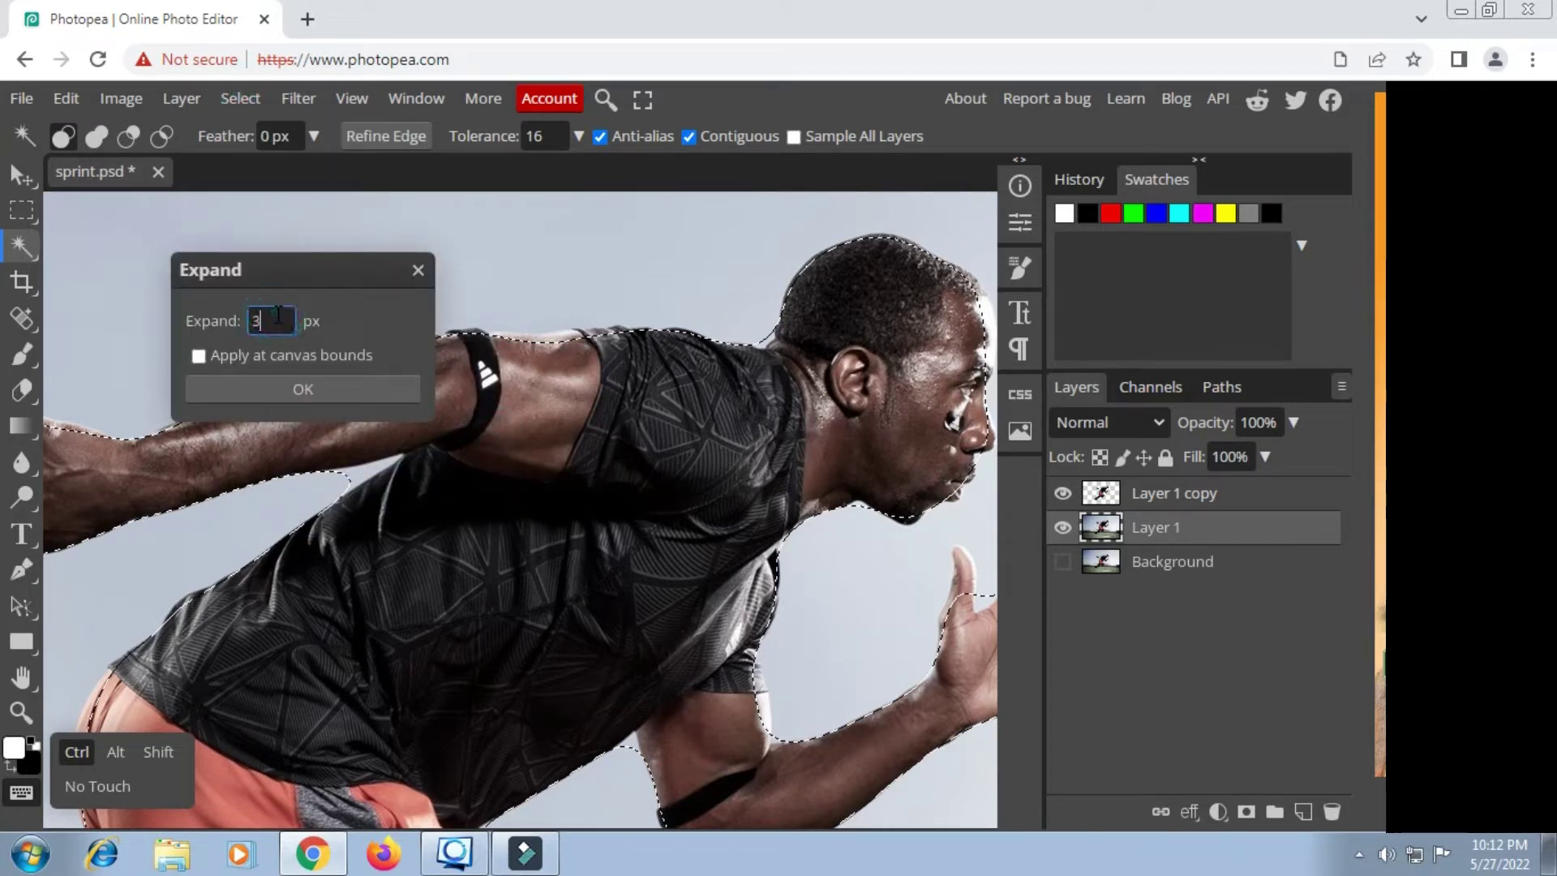
pyautogui.write('15')
pyautogui.click(348, 395)
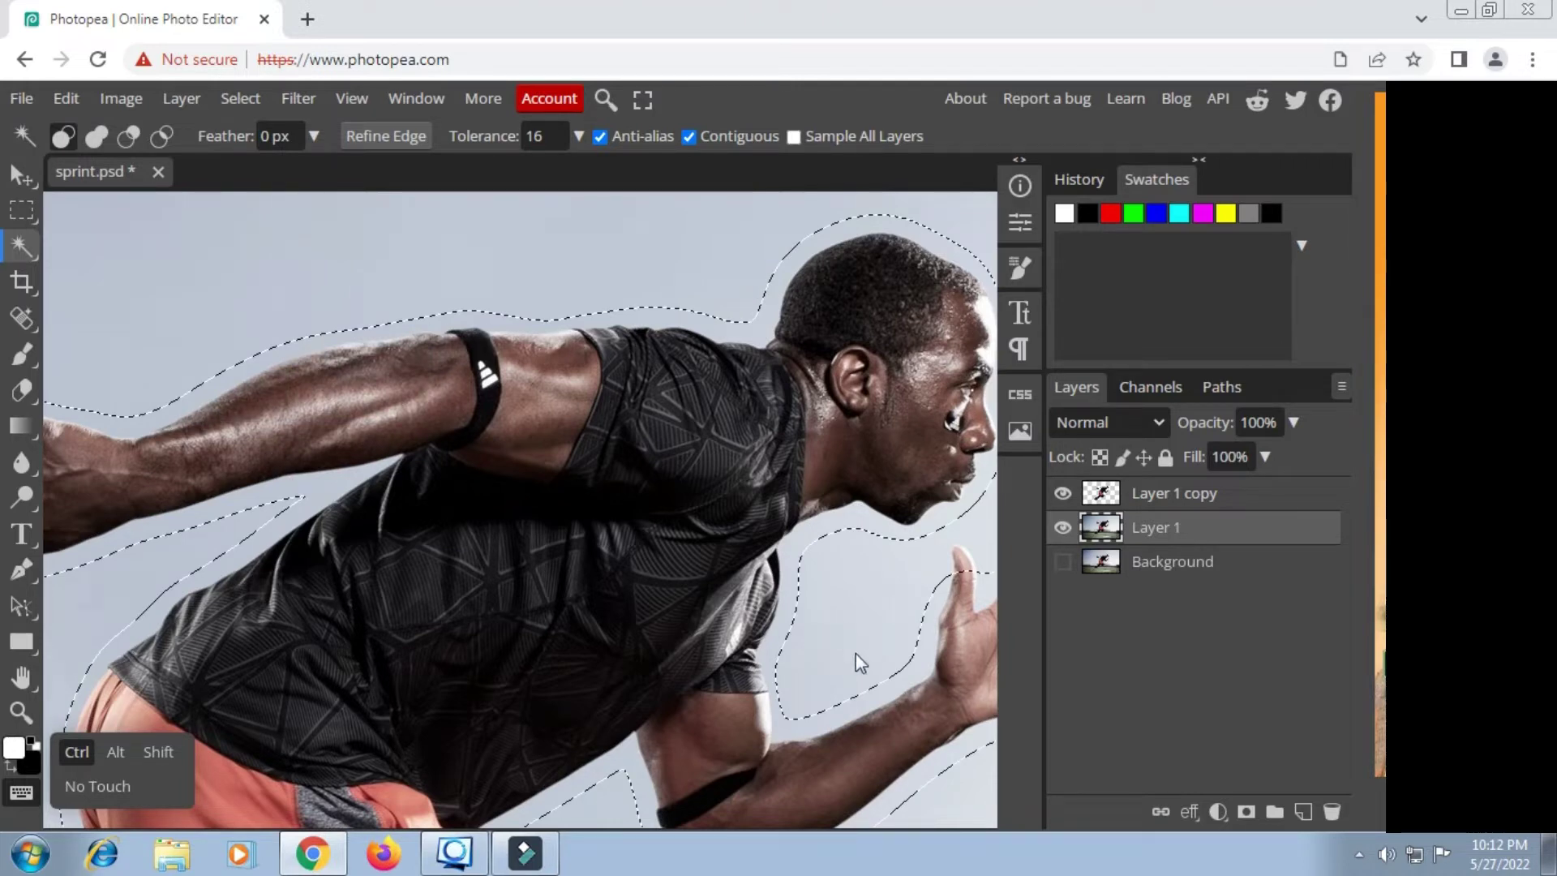
# Step: Check the expanded selection around the runner and hide Layer 1 copy
pyautogui.hscroll(3, 754, 574)
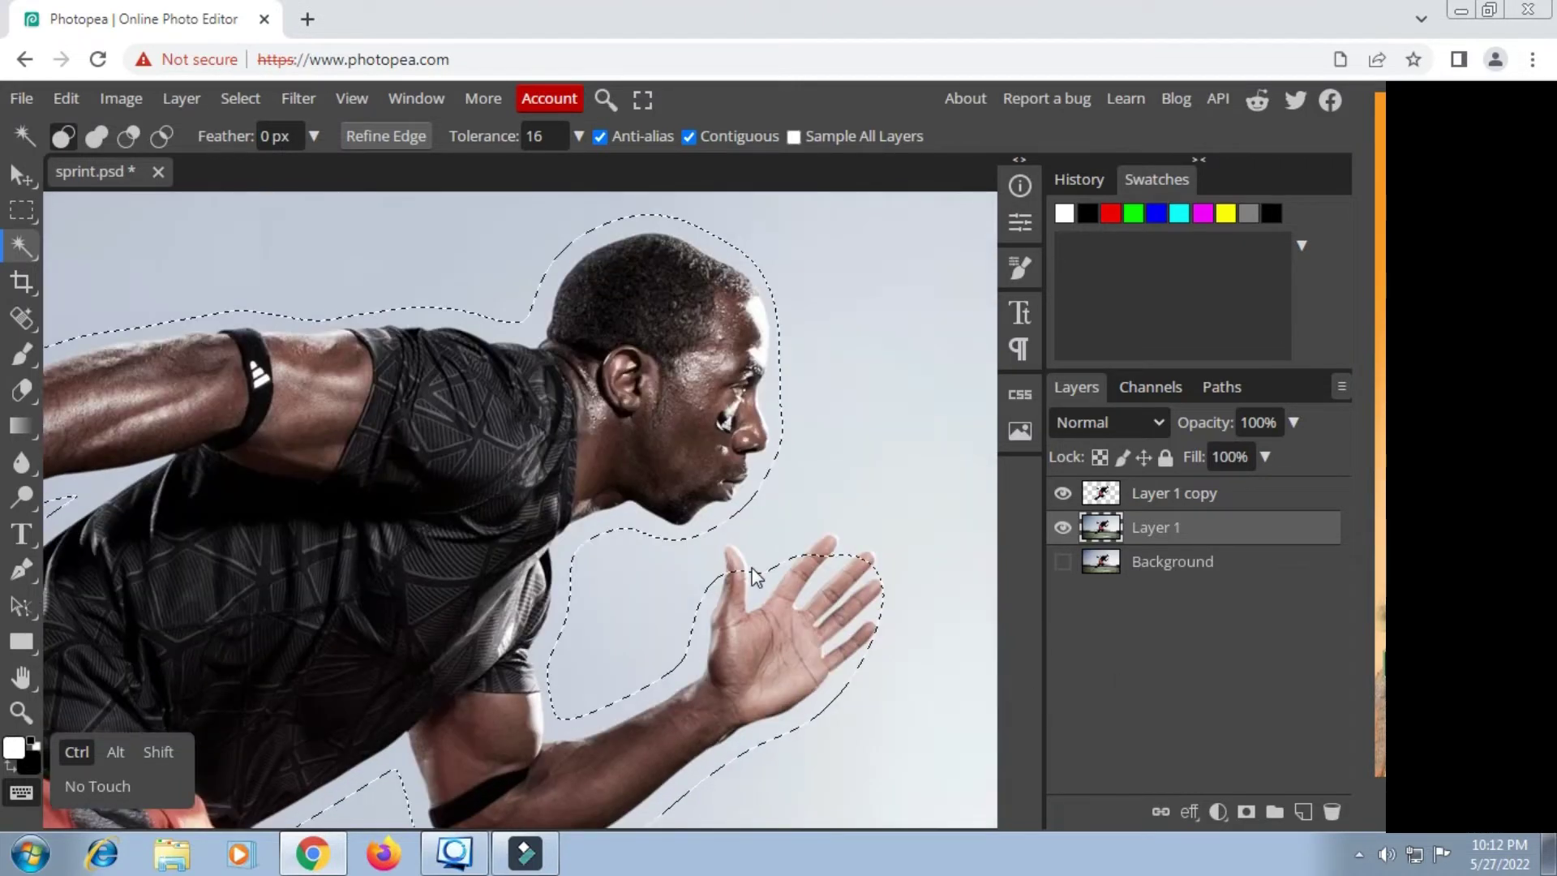
pyautogui.hscroll(-3, 754, 574)
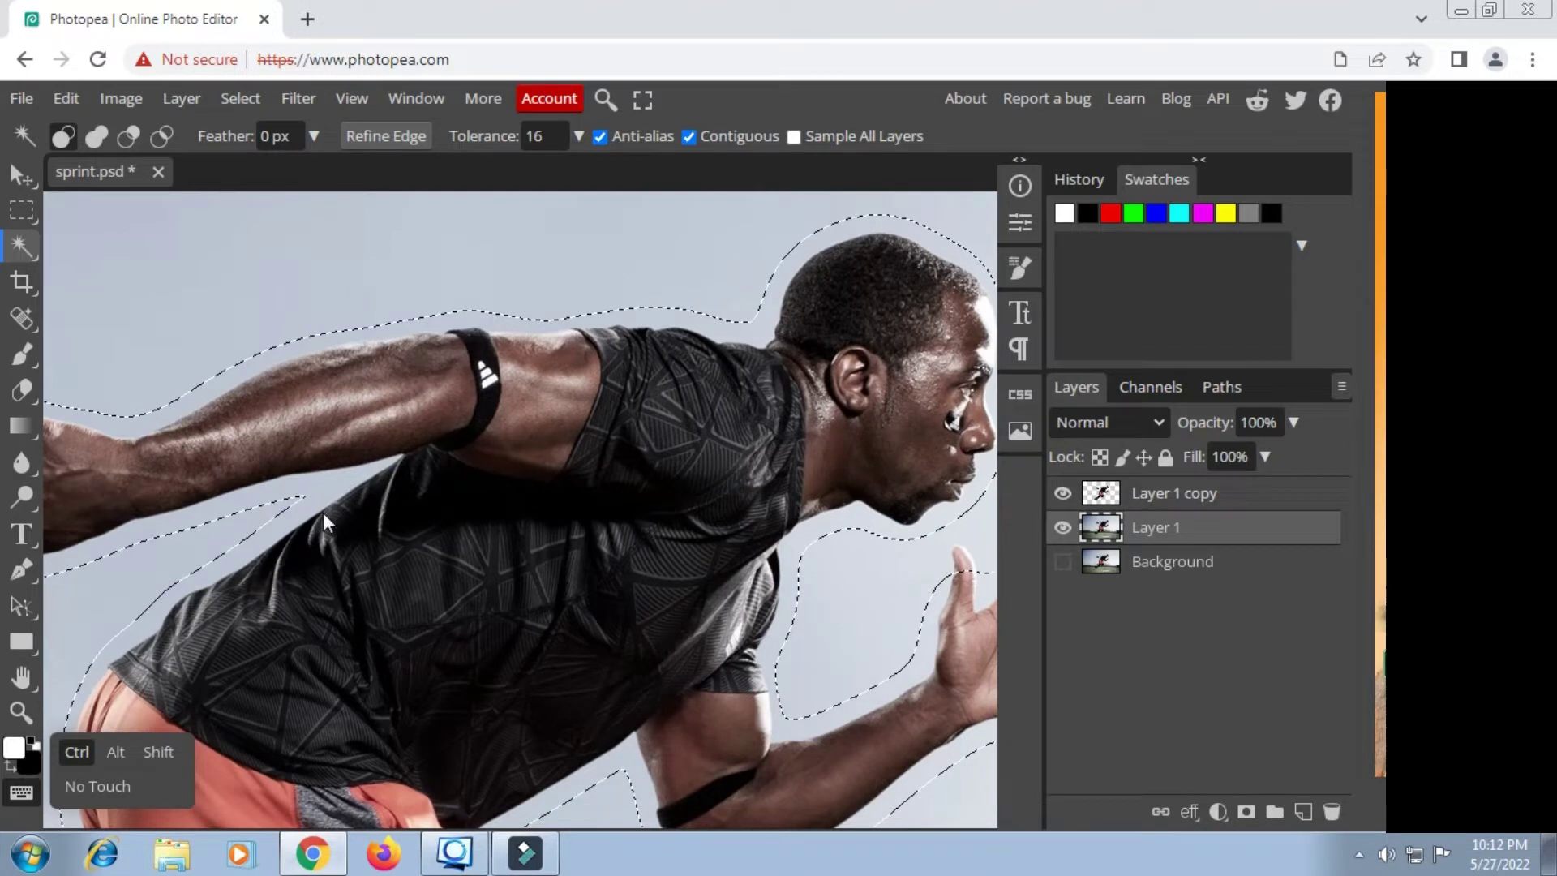
pyautogui.scroll(-3, 323, 512)
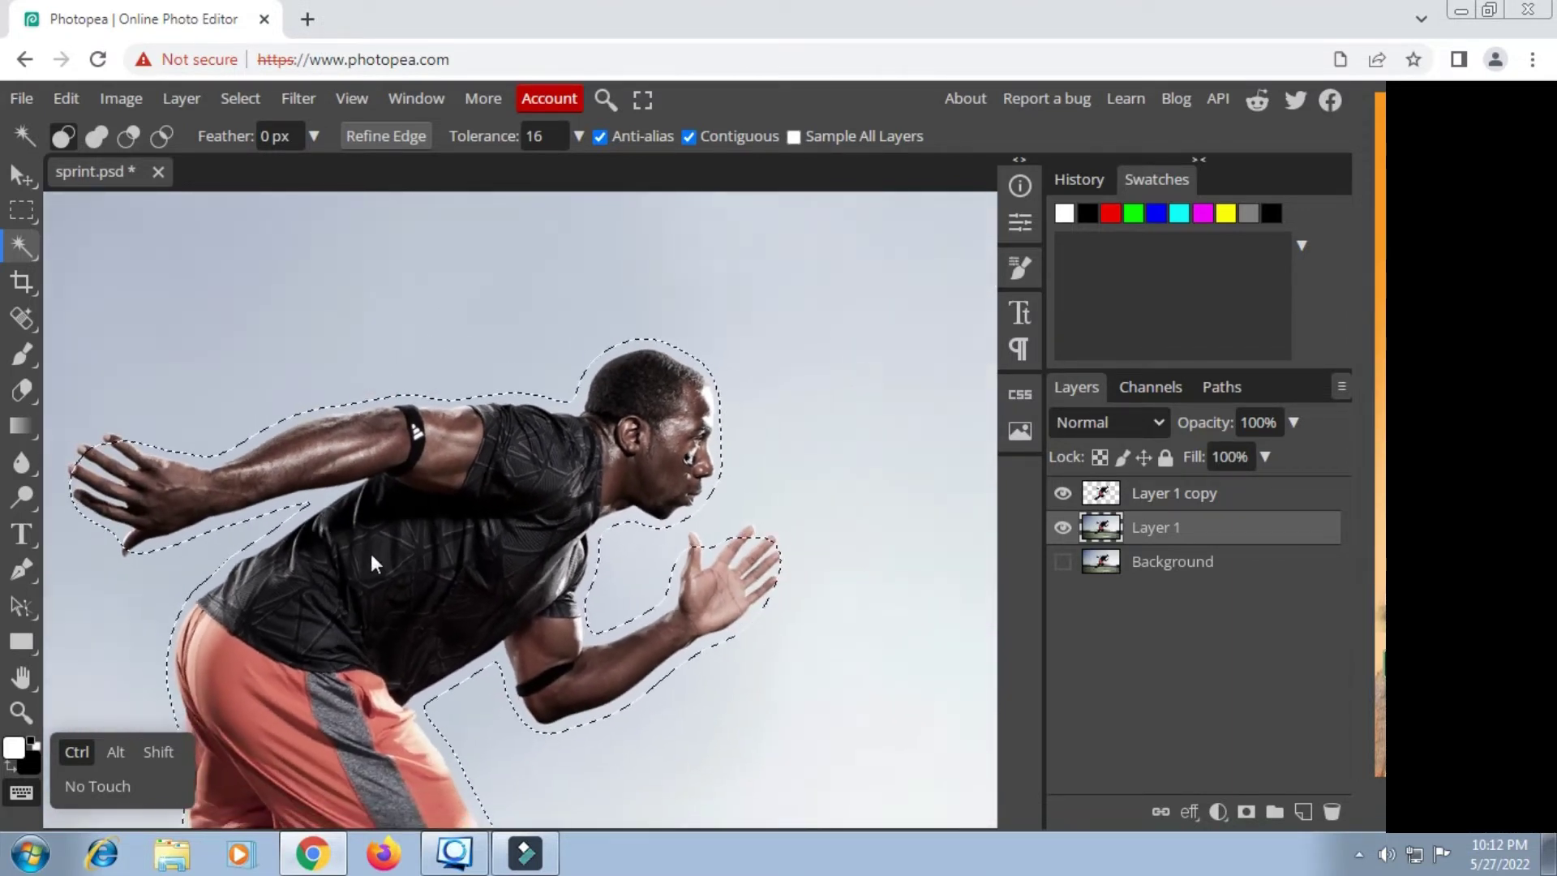
pyautogui.scroll(-2, 372, 560)
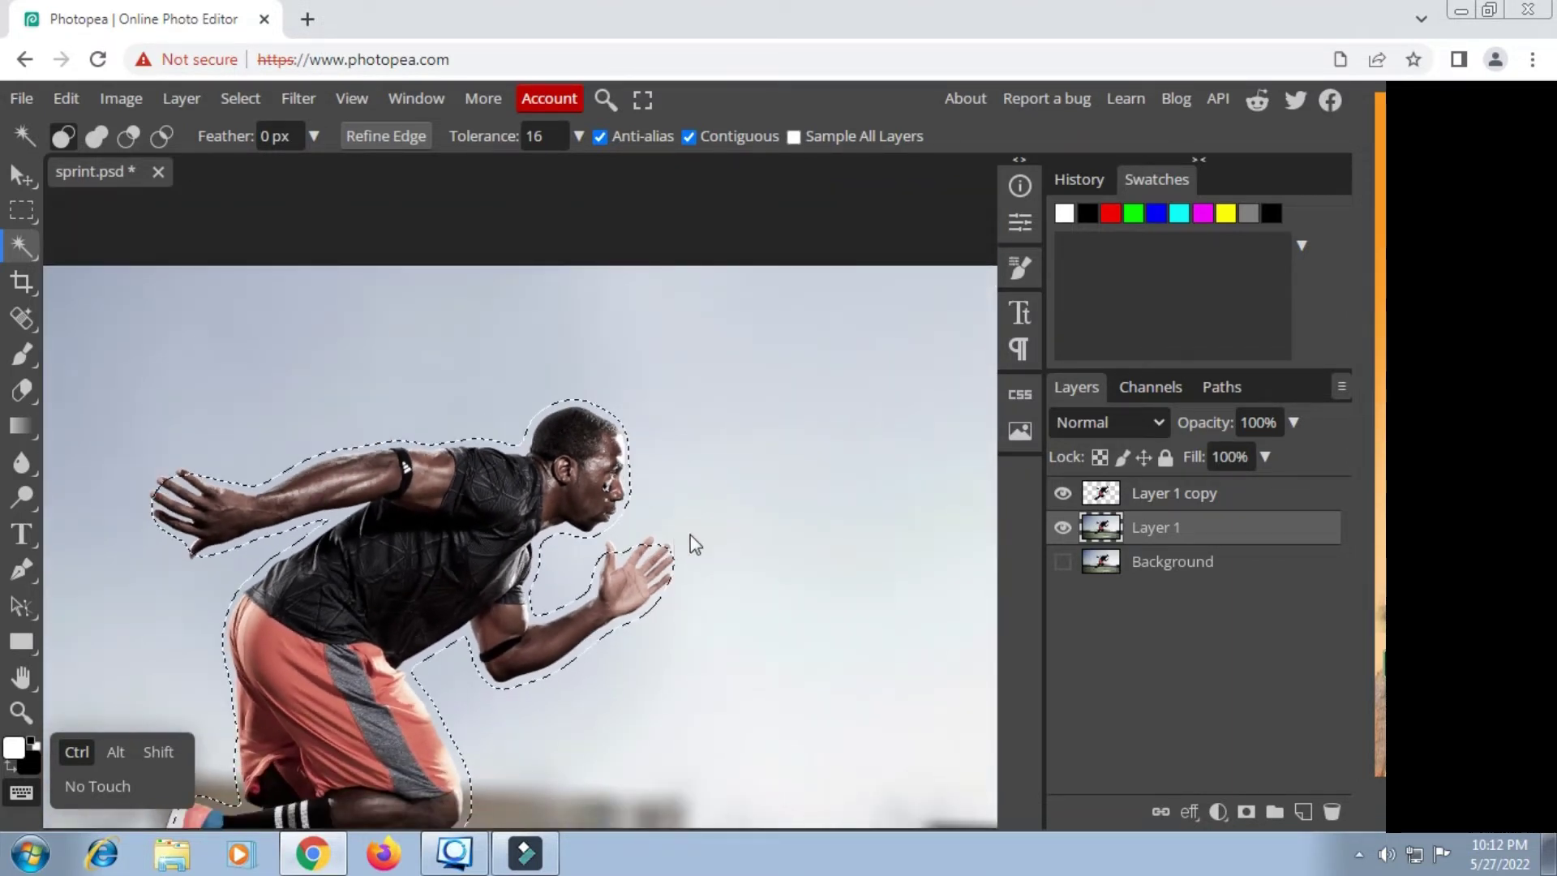
pyautogui.click(1064, 494)
# Step: Fill the runner selection on Layer 1 with Content Aware in Normal blend mode at 100% opacity
pyautogui.scroll(3, 633, 563)
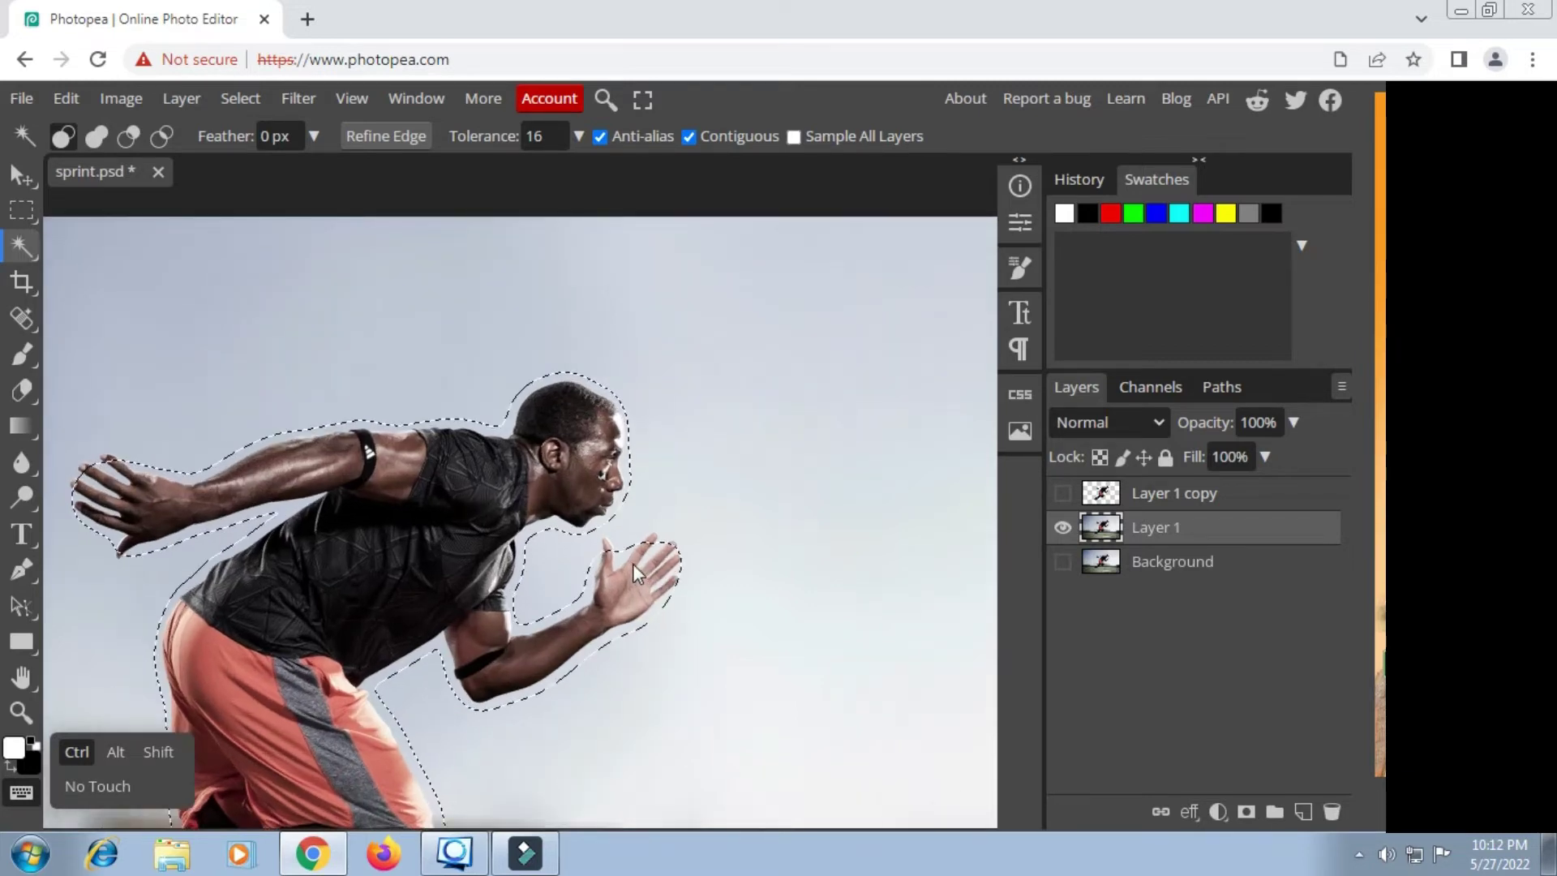
pyautogui.scroll(1, 663, 555)
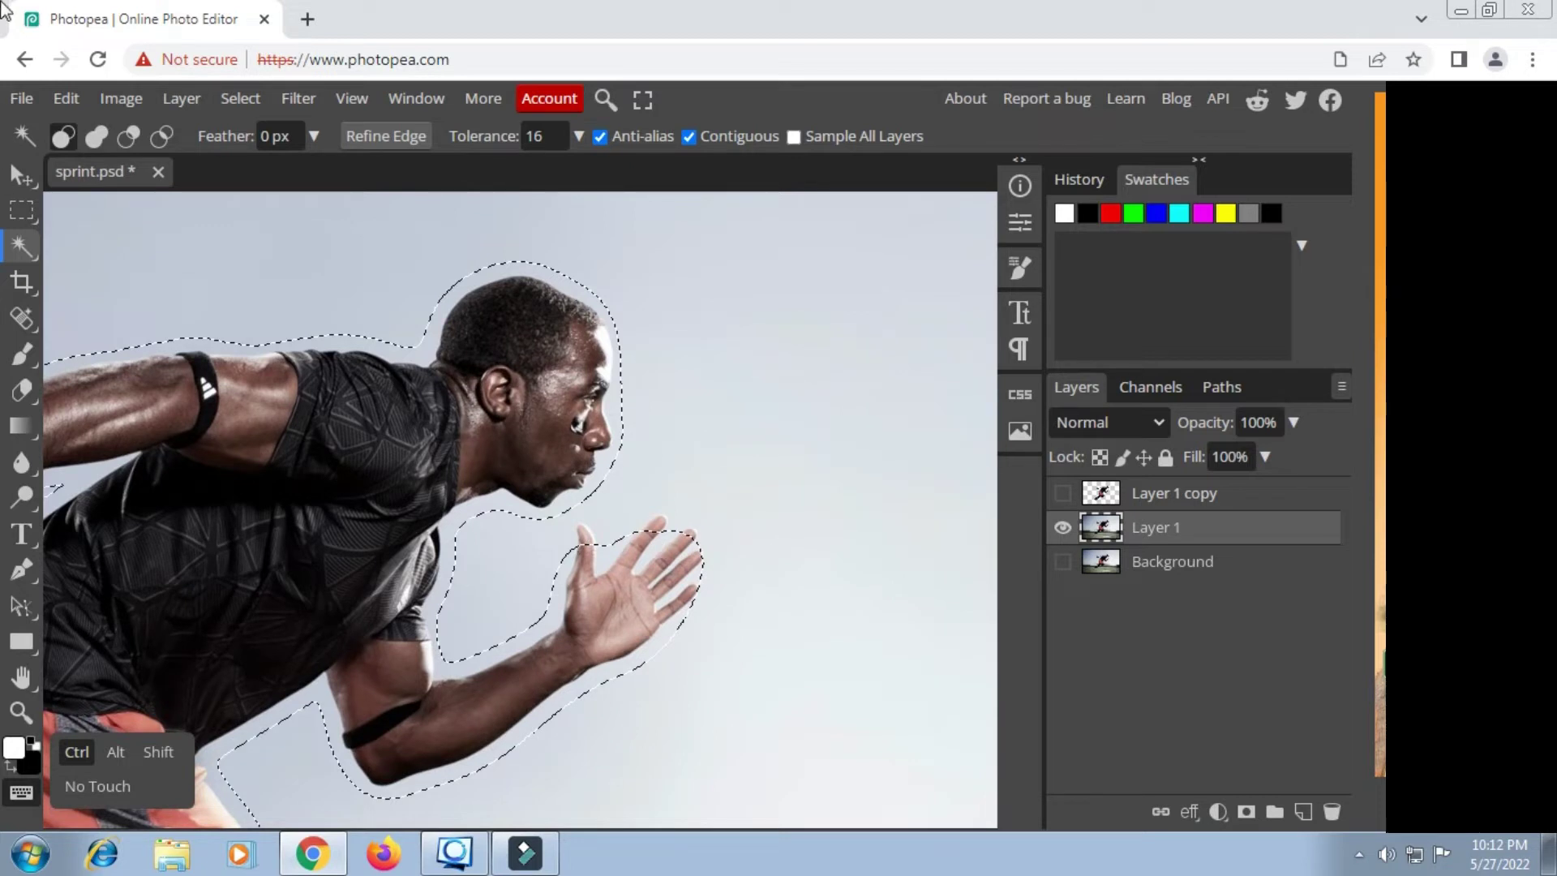
pyautogui.click(62, 94)
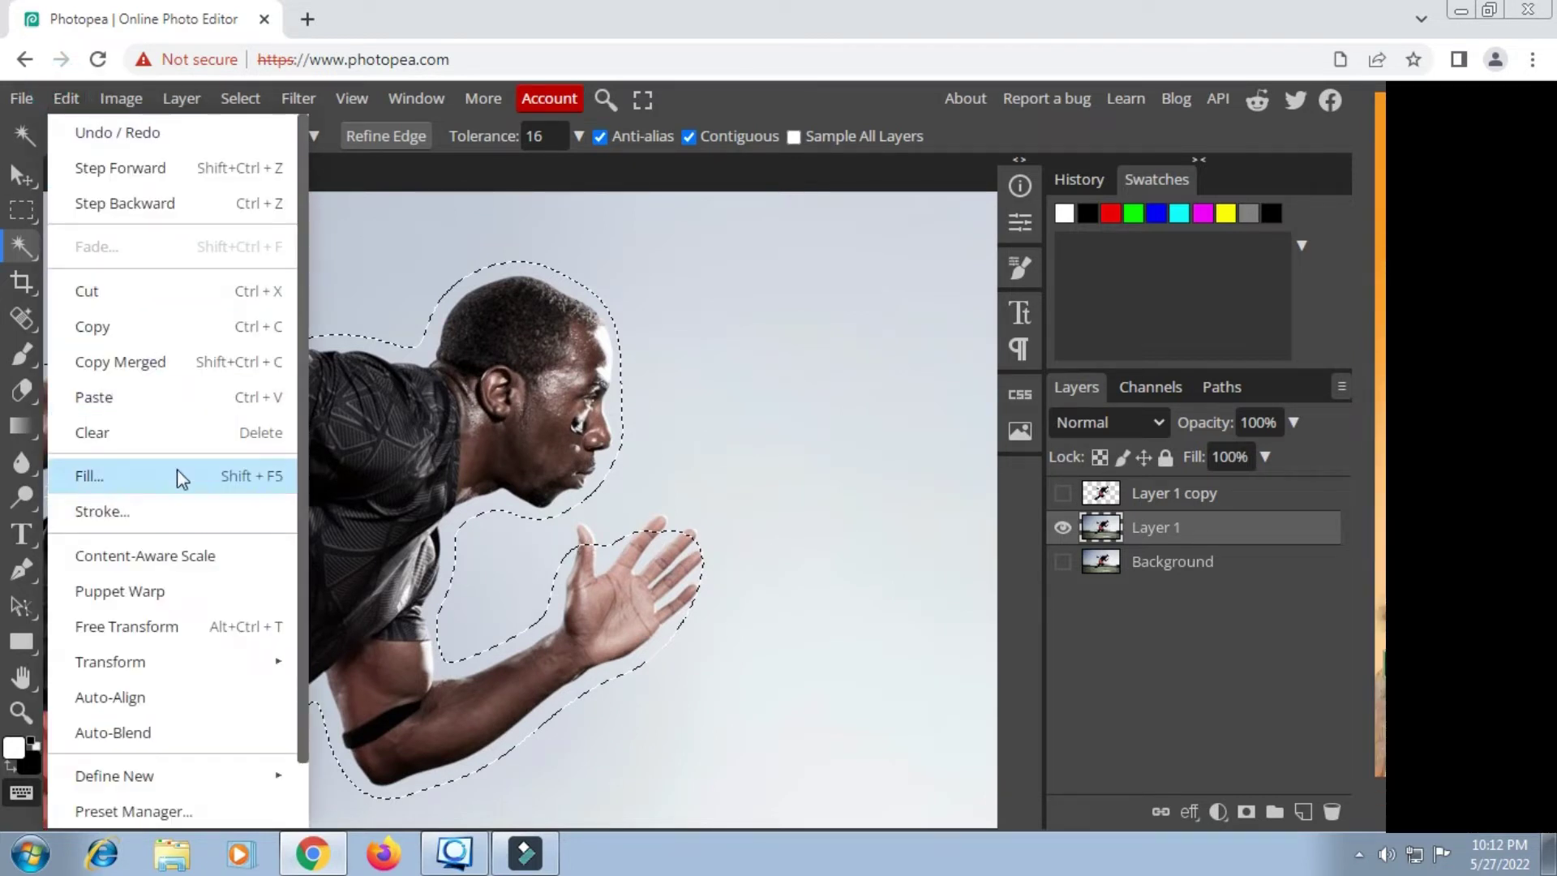
pyautogui.click(198, 485)
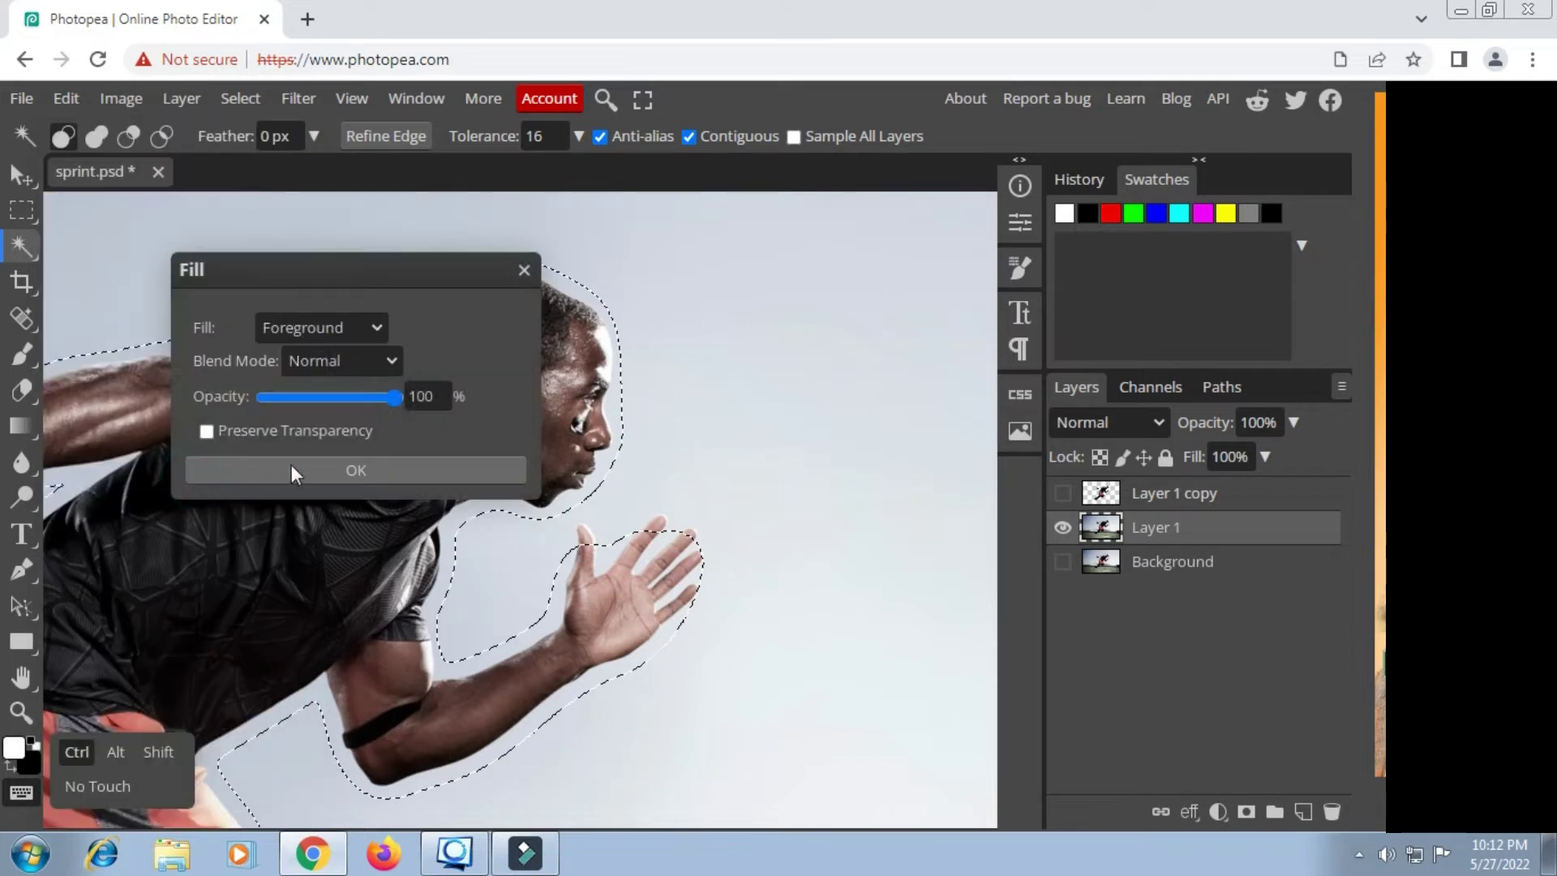
pyautogui.click(367, 329)
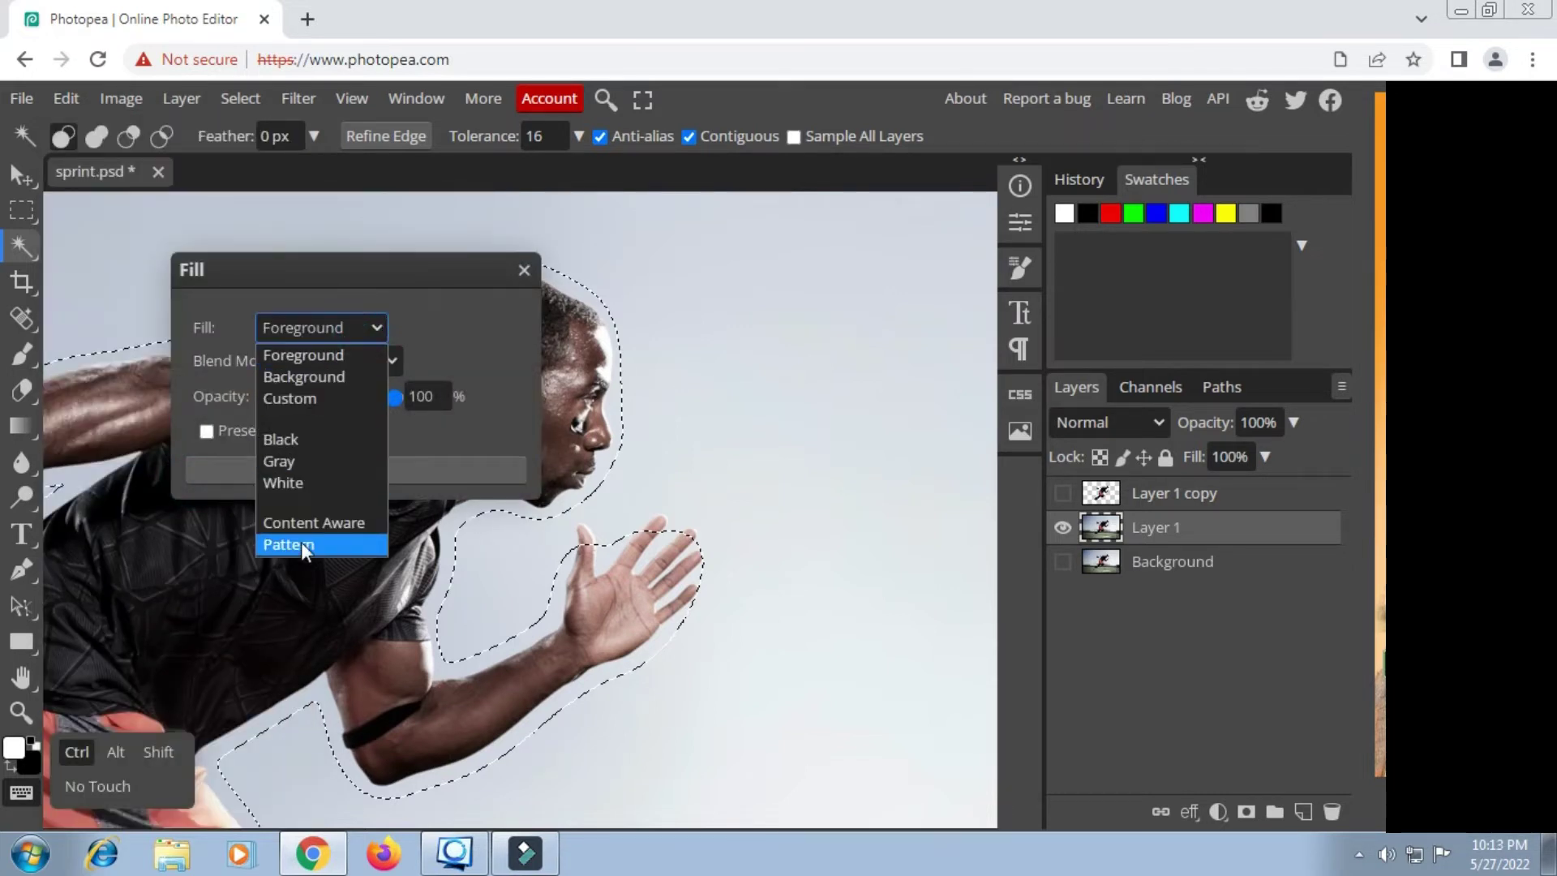
pyautogui.click(310, 516)
pyautogui.click(329, 470)
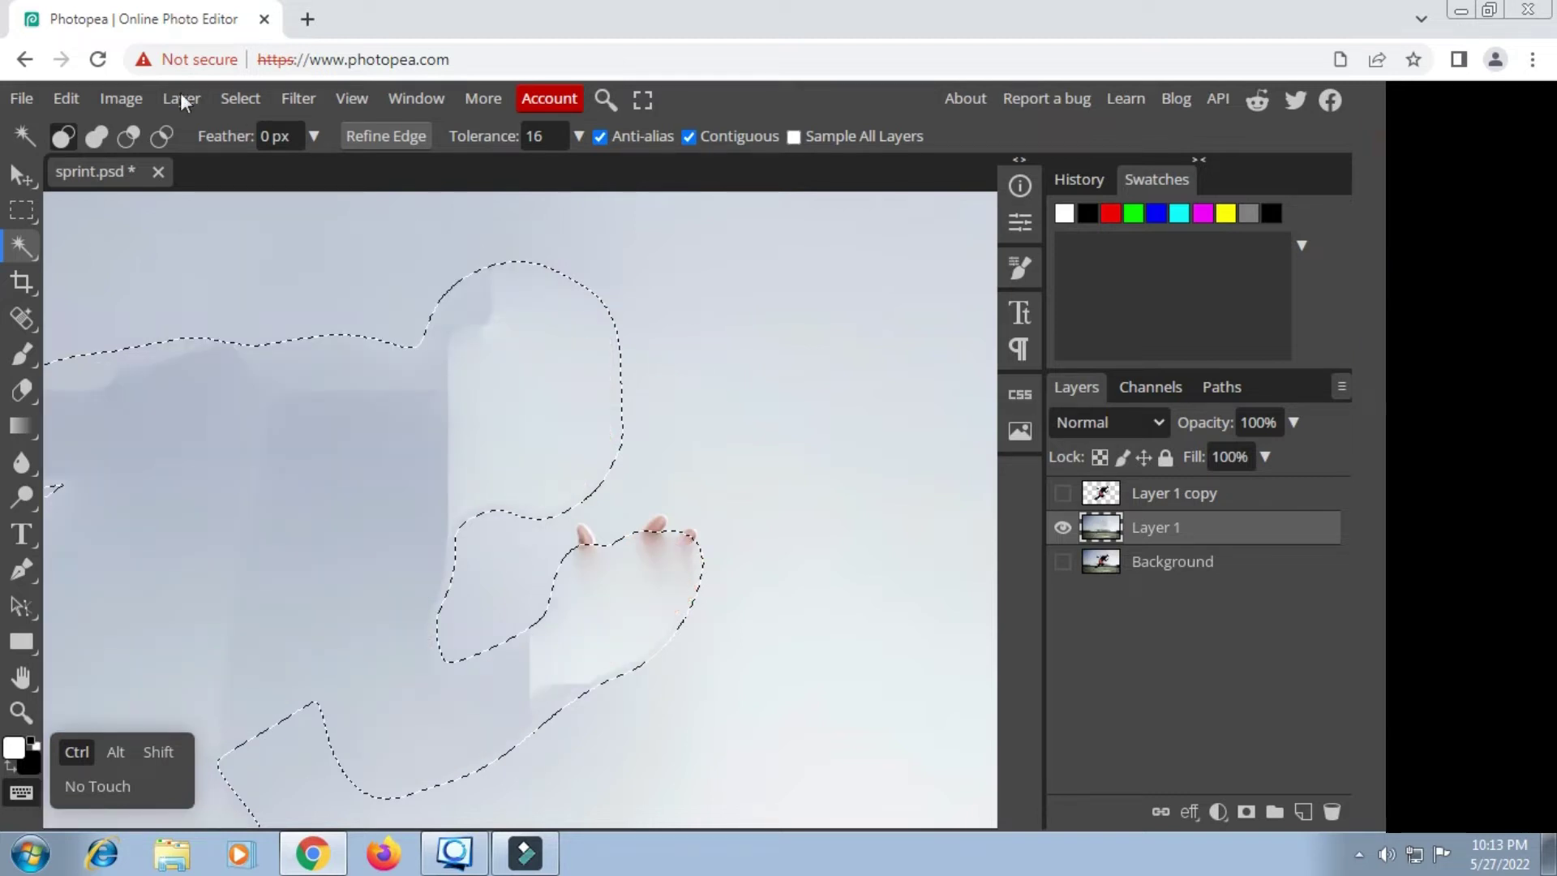
# Step: Clear the selection, then use the Patch tool to cover the leftover fingertips and the vertical seam in the sky on Layer 1
pyautogui.click(240, 98)
pyautogui.click(291, 168)
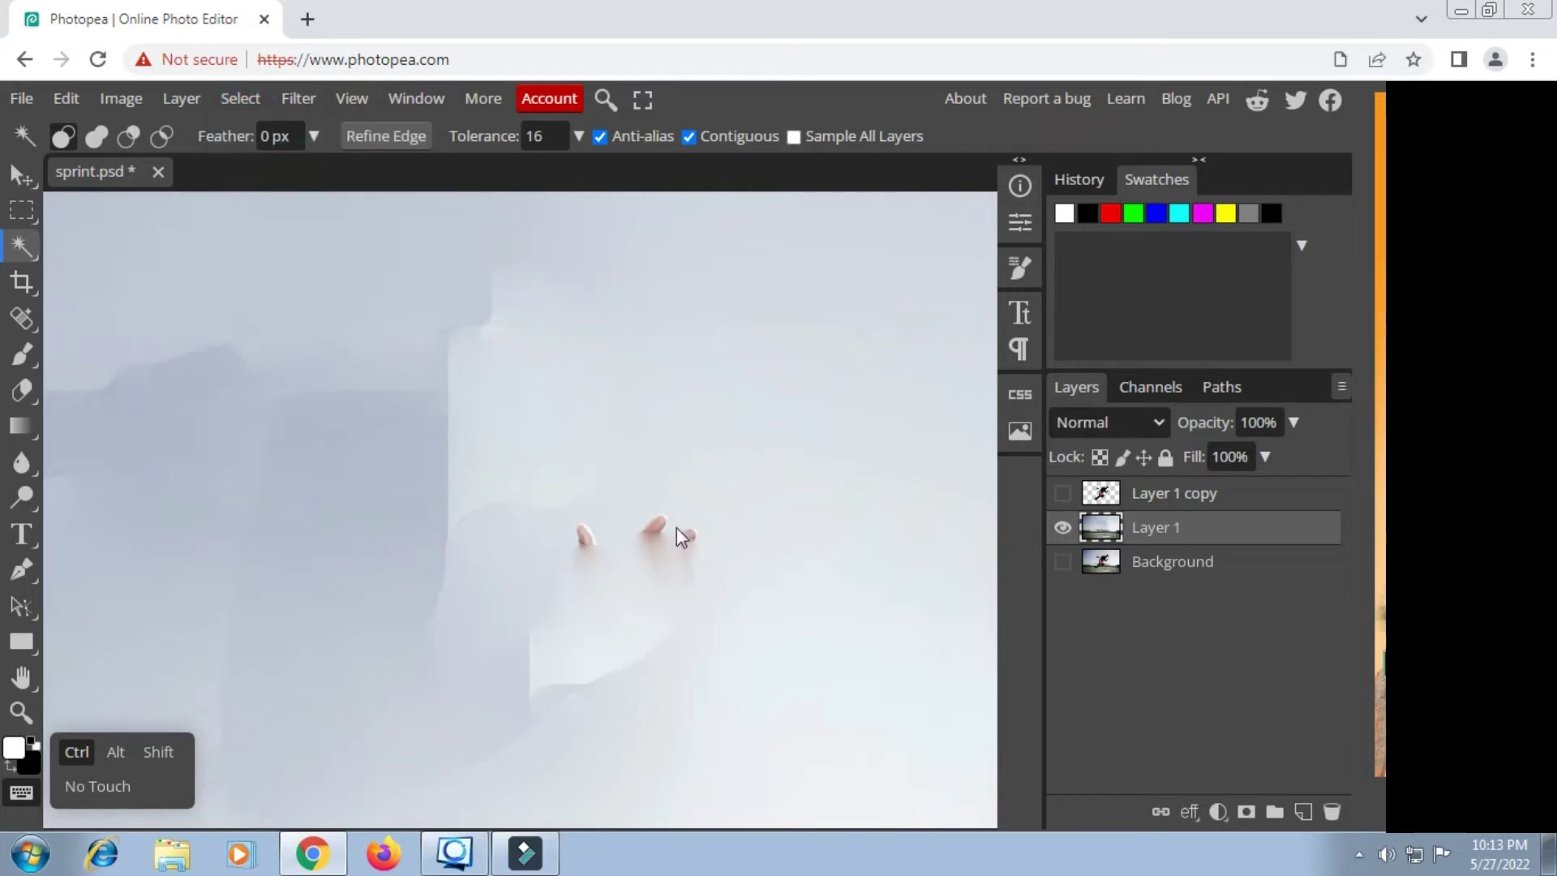
pyautogui.click(27, 323)
pyautogui.rightClick(27, 329)
pyautogui.click(115, 392)
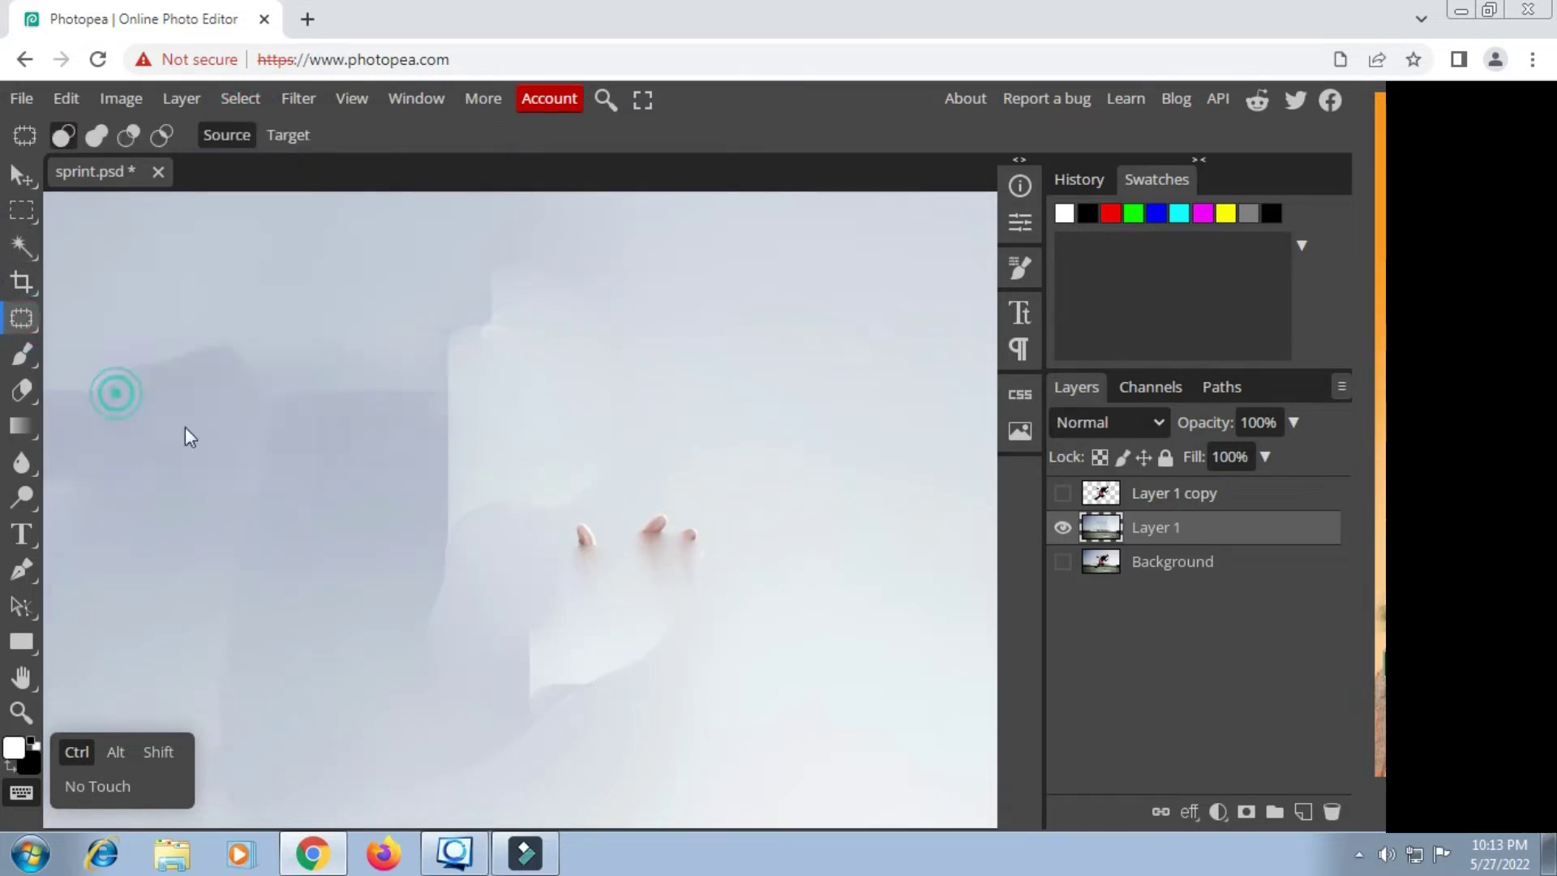
pyautogui.moveTo(653, 485)
pyautogui.mouseDown()
pyautogui.moveTo(592, 577)
pyautogui.moveTo(662, 636)
pyautogui.moveTo(657, 411)
pyautogui.mouseUp()
pyautogui.moveTo(554, 277)
pyautogui.mouseDown()
pyautogui.moveTo(494, 348)
pyautogui.moveTo(476, 618)
pyautogui.moveTo(440, 662)
pyautogui.moveTo(377, 445)
pyautogui.moveTo(400, 287)
pyautogui.moveTo(469, 240)
pyautogui.mouseUp()
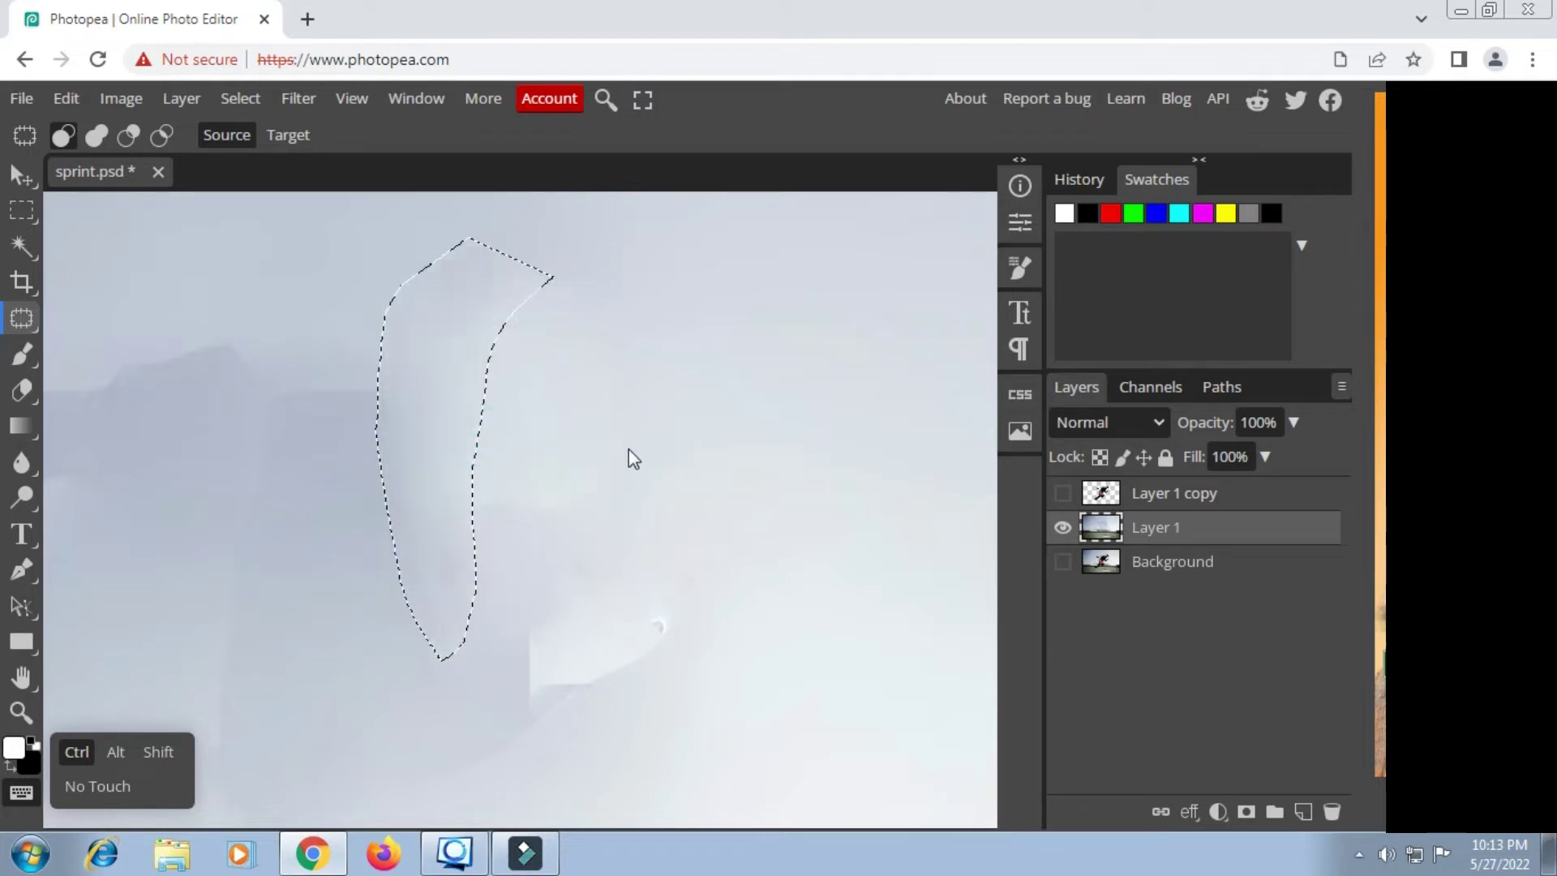
# Step: Patch the bright smudge with the hard edge in the sky where the runner's front hand was
pyautogui.scroll(-3, 631, 453)
pyautogui.scroll(-2, 629, 450)
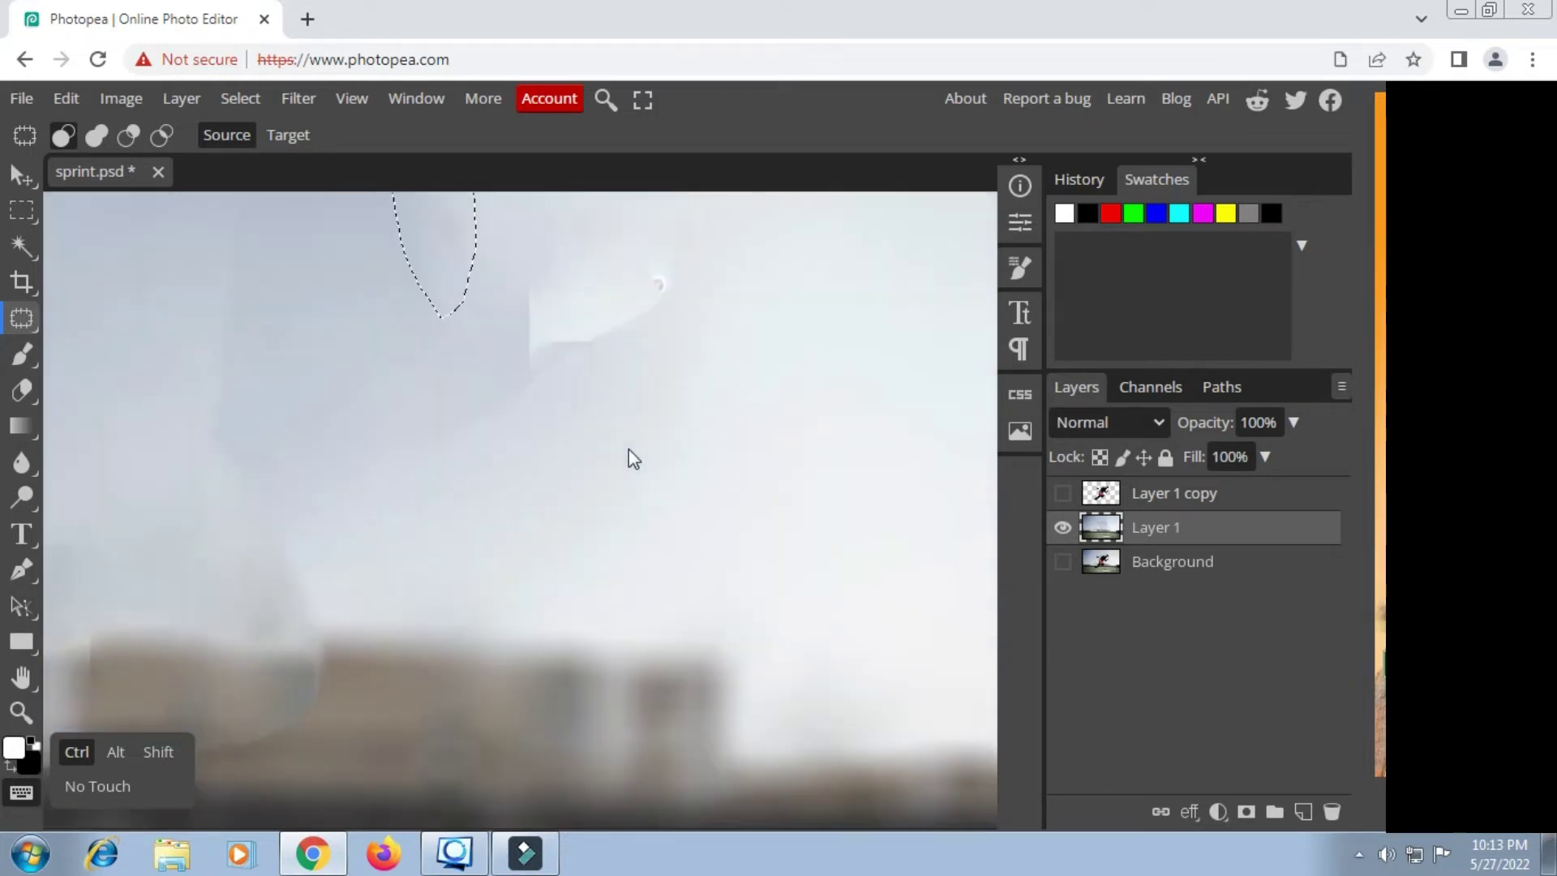
pyautogui.click(601, 440)
pyautogui.scroll(3, 562, 438)
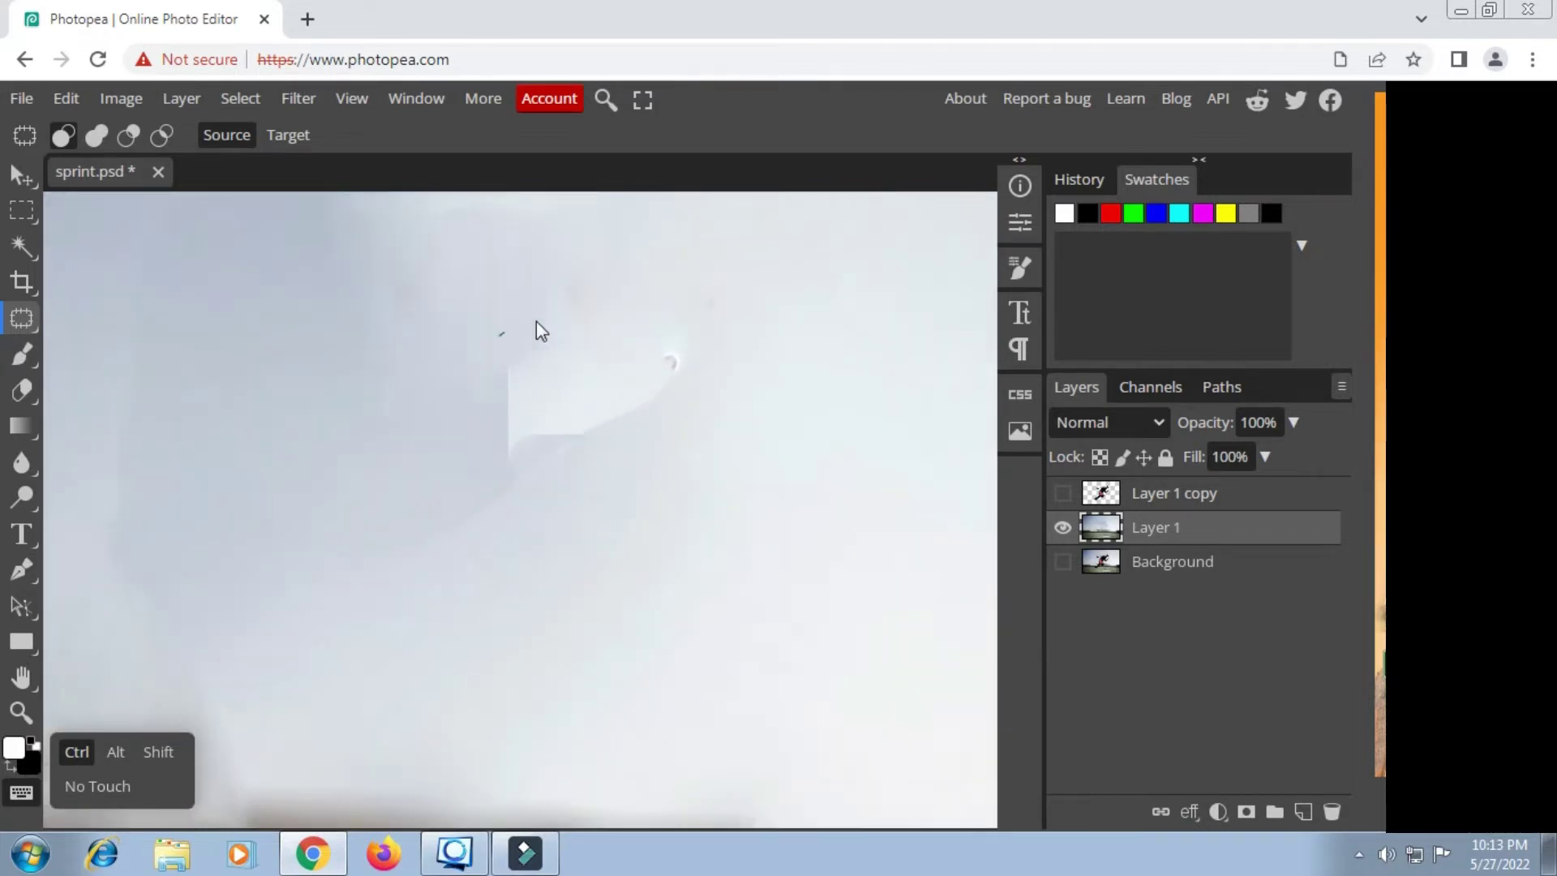
pyautogui.moveTo(536, 323)
pyautogui.mouseDown()
pyautogui.moveTo(653, 431)
pyautogui.moveTo(544, 473)
pyautogui.moveTo(471, 428)
pyautogui.moveTo(479, 374)
pyautogui.mouseUp()
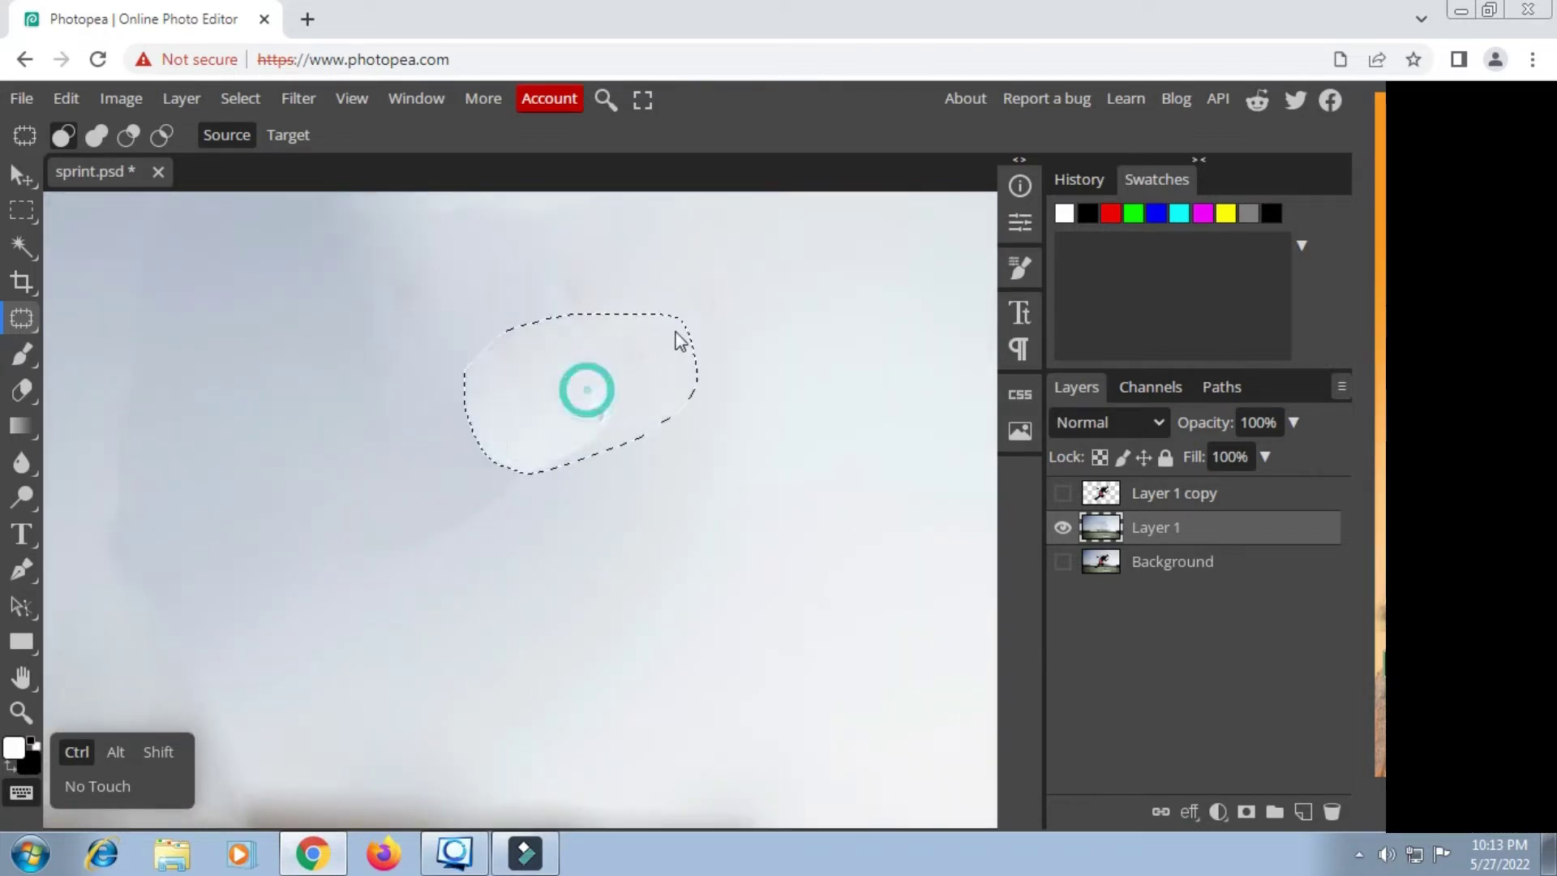
pyautogui.click(800, 376)
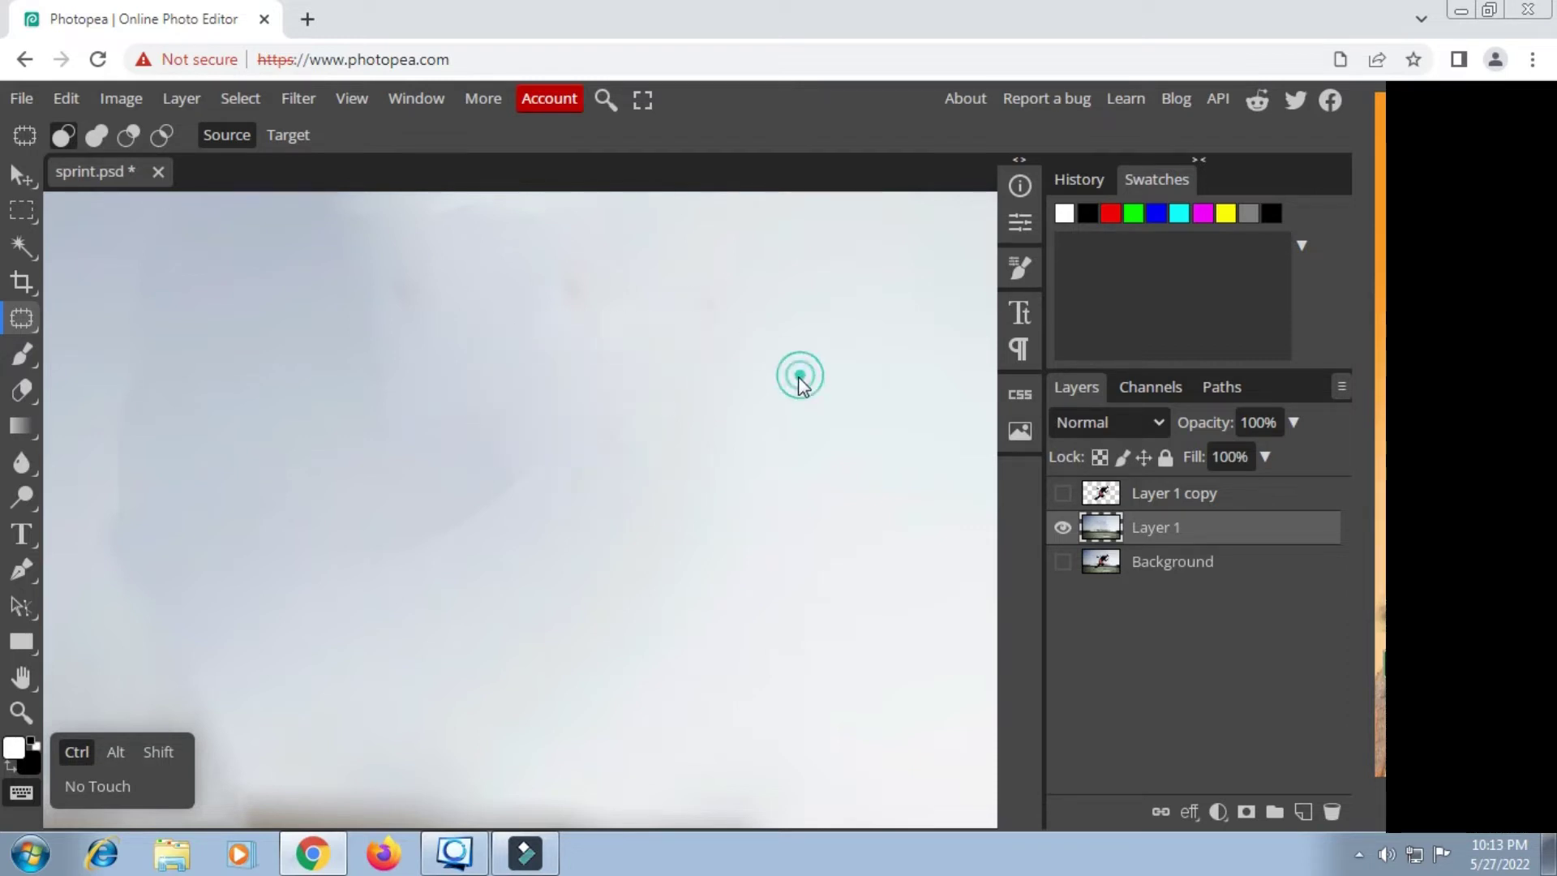
# Step: Patch the white curved remnant at the left end of the blurred buildings
pyautogui.scroll(-3, 578, 451)
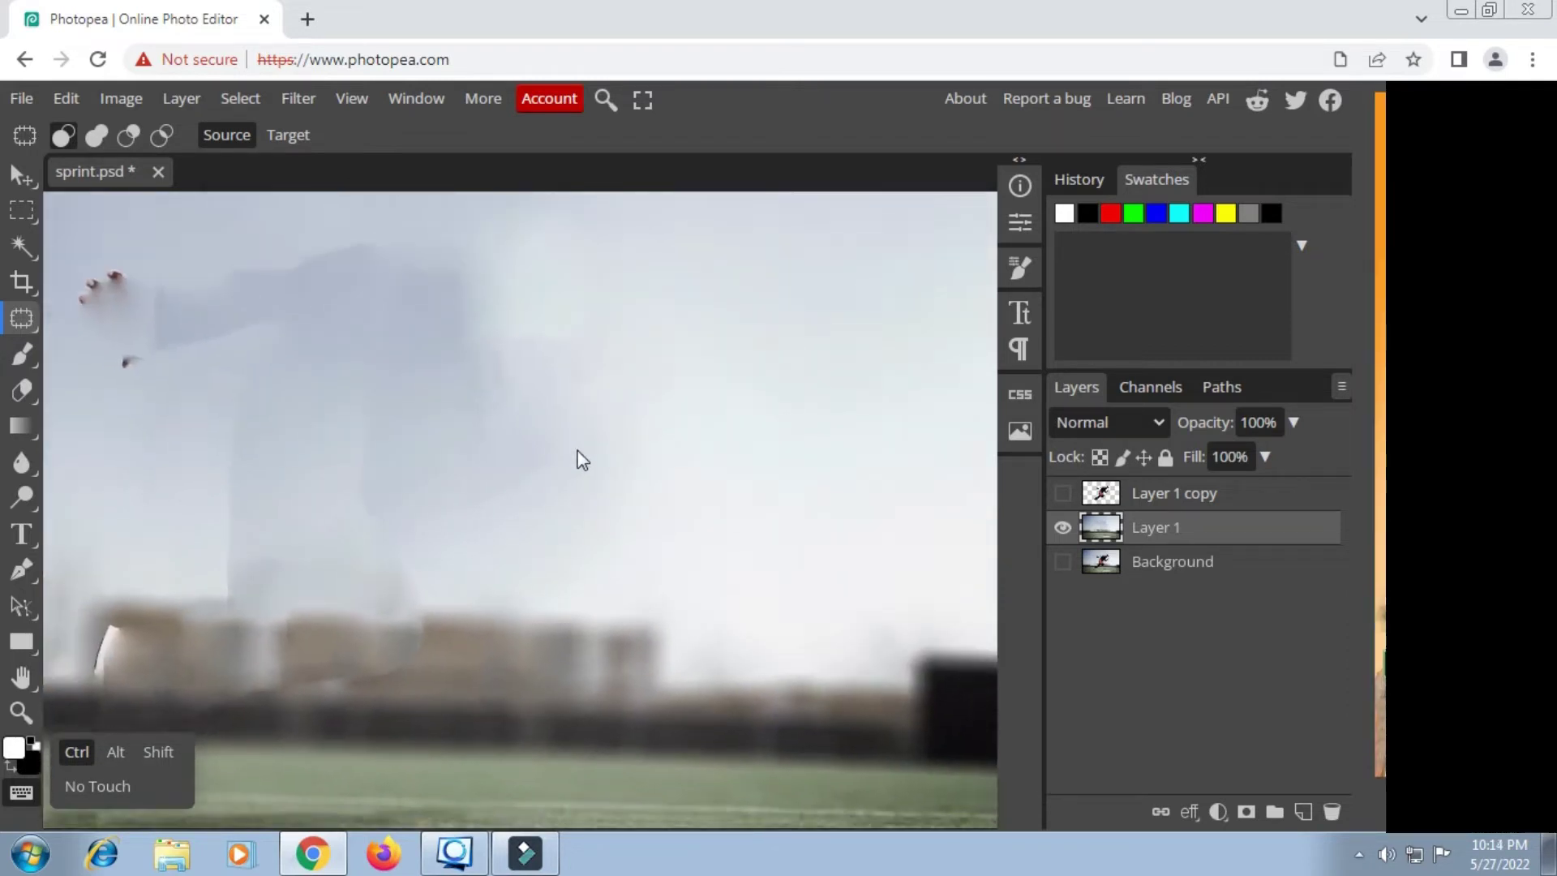
pyautogui.scroll(-2, 578, 461)
pyautogui.scroll(5, 274, 626)
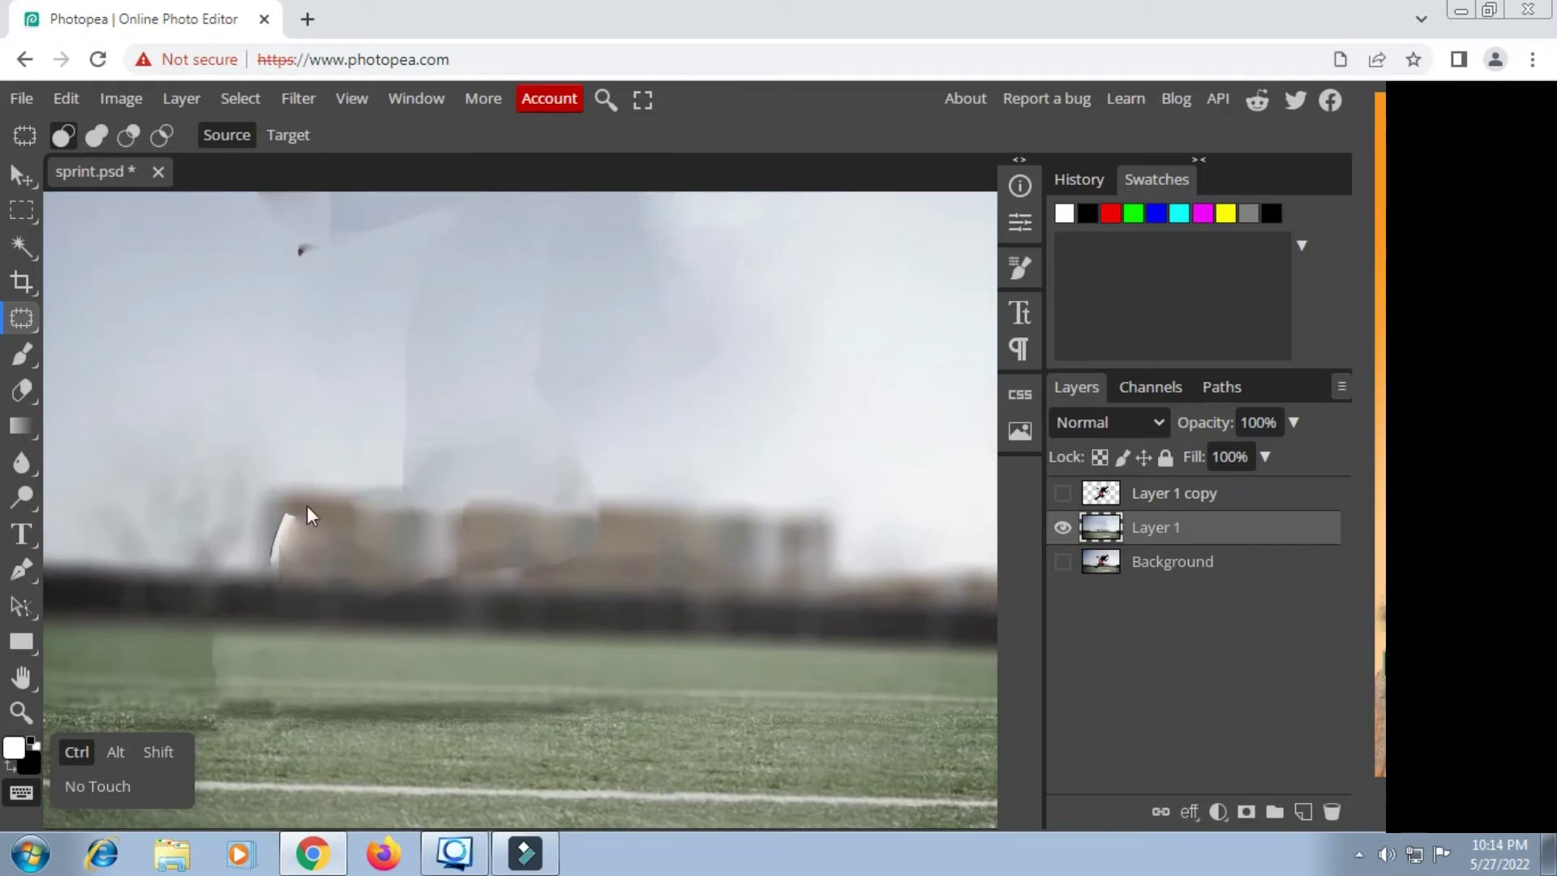
pyautogui.moveTo(276, 597)
pyautogui.mouseDown()
pyautogui.moveTo(288, 500)
pyautogui.moveTo(306, 563)
pyautogui.moveTo(280, 599)
pyautogui.mouseUp()
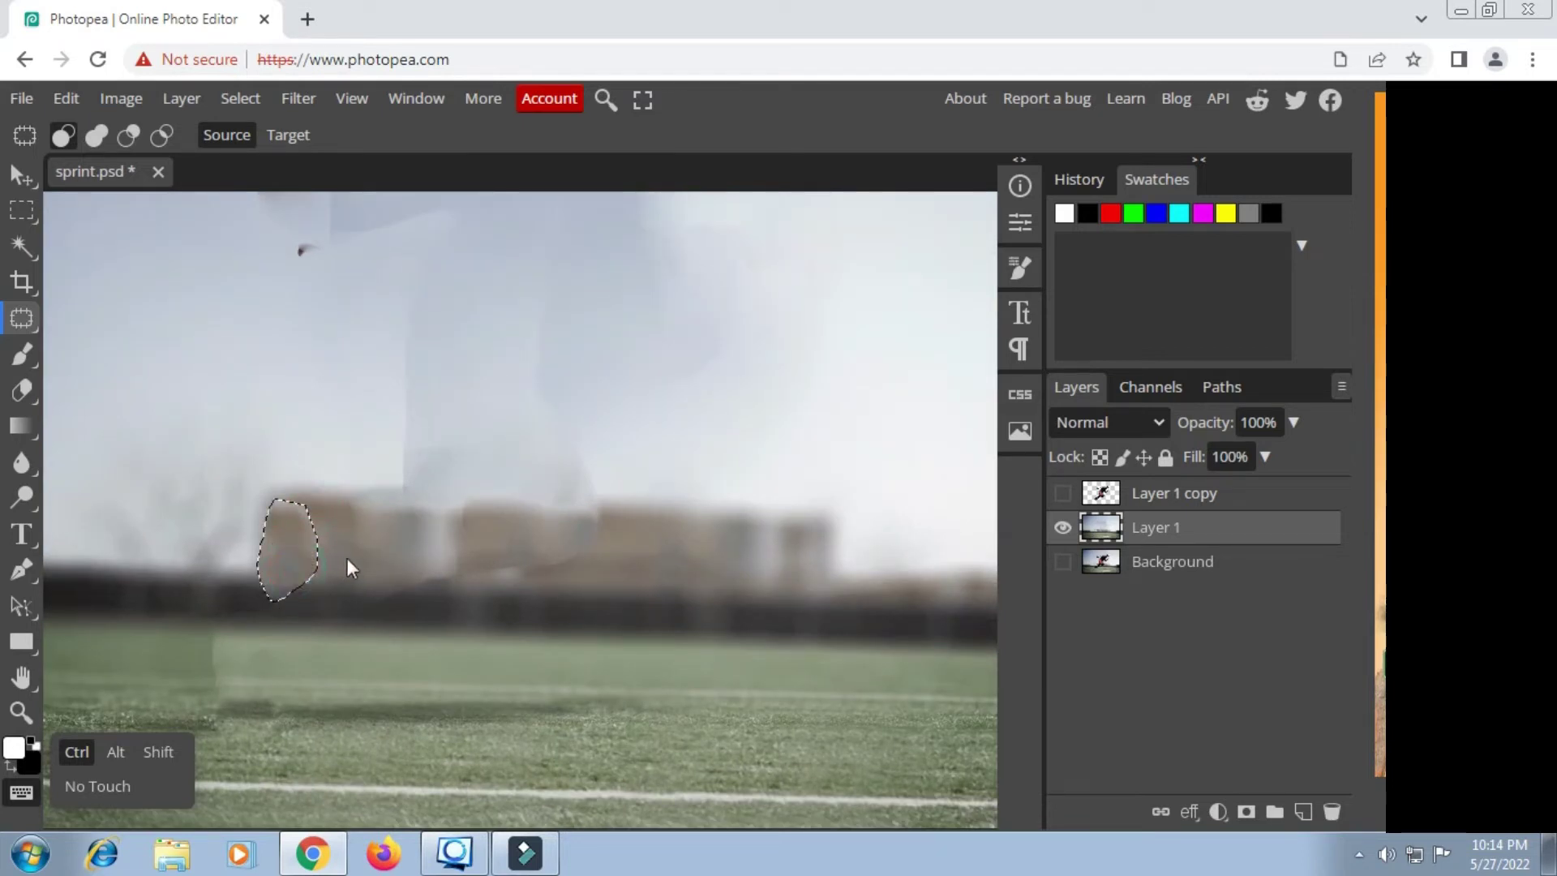
# Step: Patch the vertical seam running from the fence into the grass left of the buildings, and clear the selection
pyautogui.scroll(-3, 362, 571)
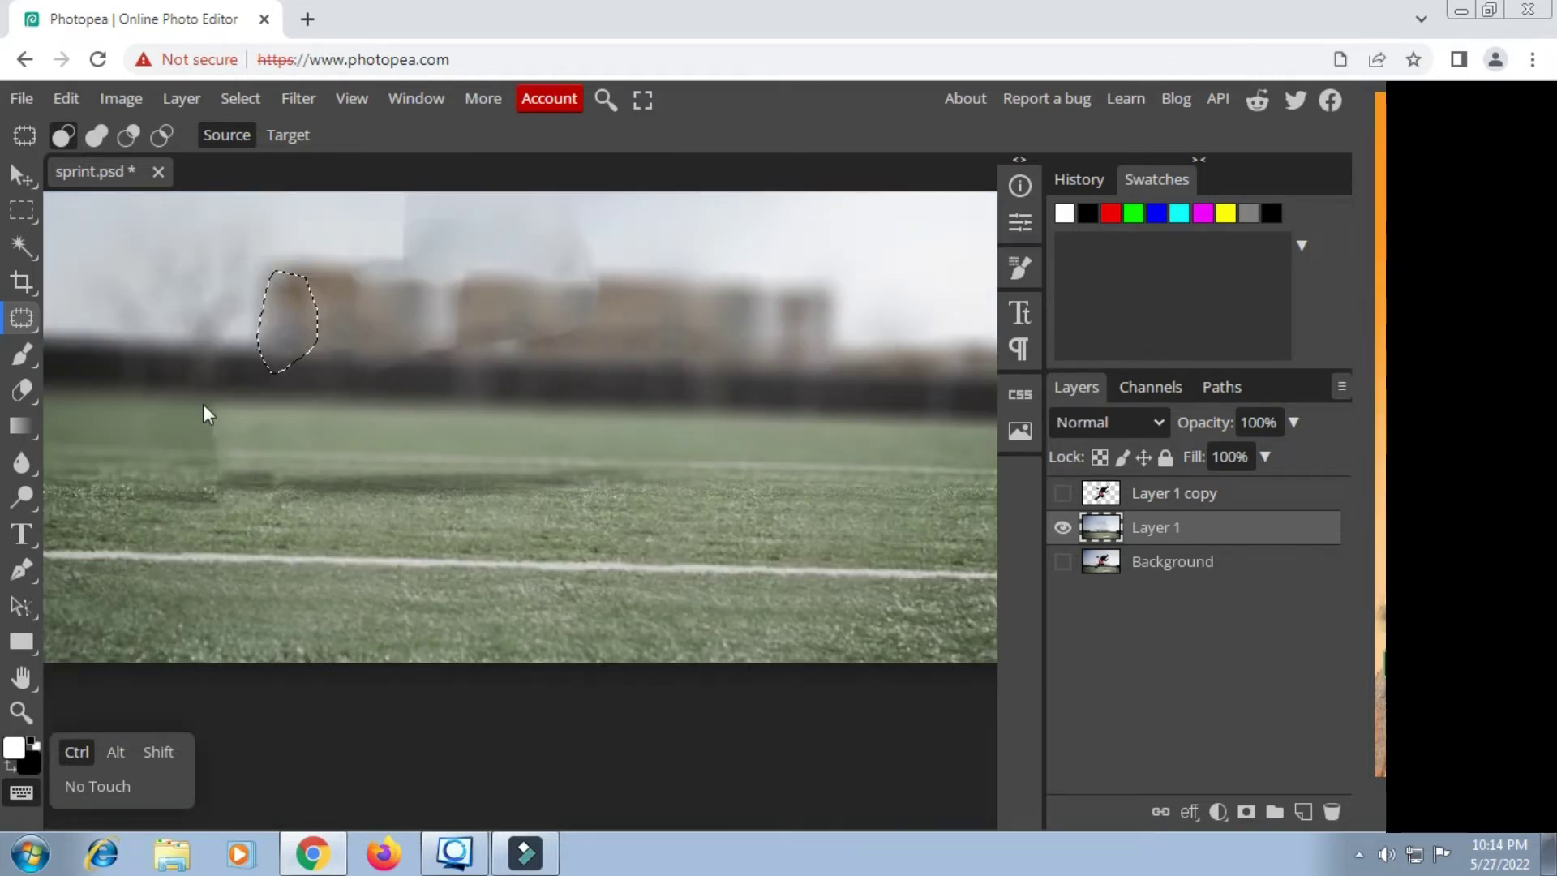
pyautogui.moveTo(286, 325)
pyautogui.mouseDown()
pyautogui.moveTo(245, 370)
pyautogui.moveTo(225, 513)
pyautogui.moveTo(162, 517)
pyautogui.mouseUp()
pyautogui.moveTo(188, 316); pyautogui.dragTo(192, 315)
pyautogui.click(211, 430)
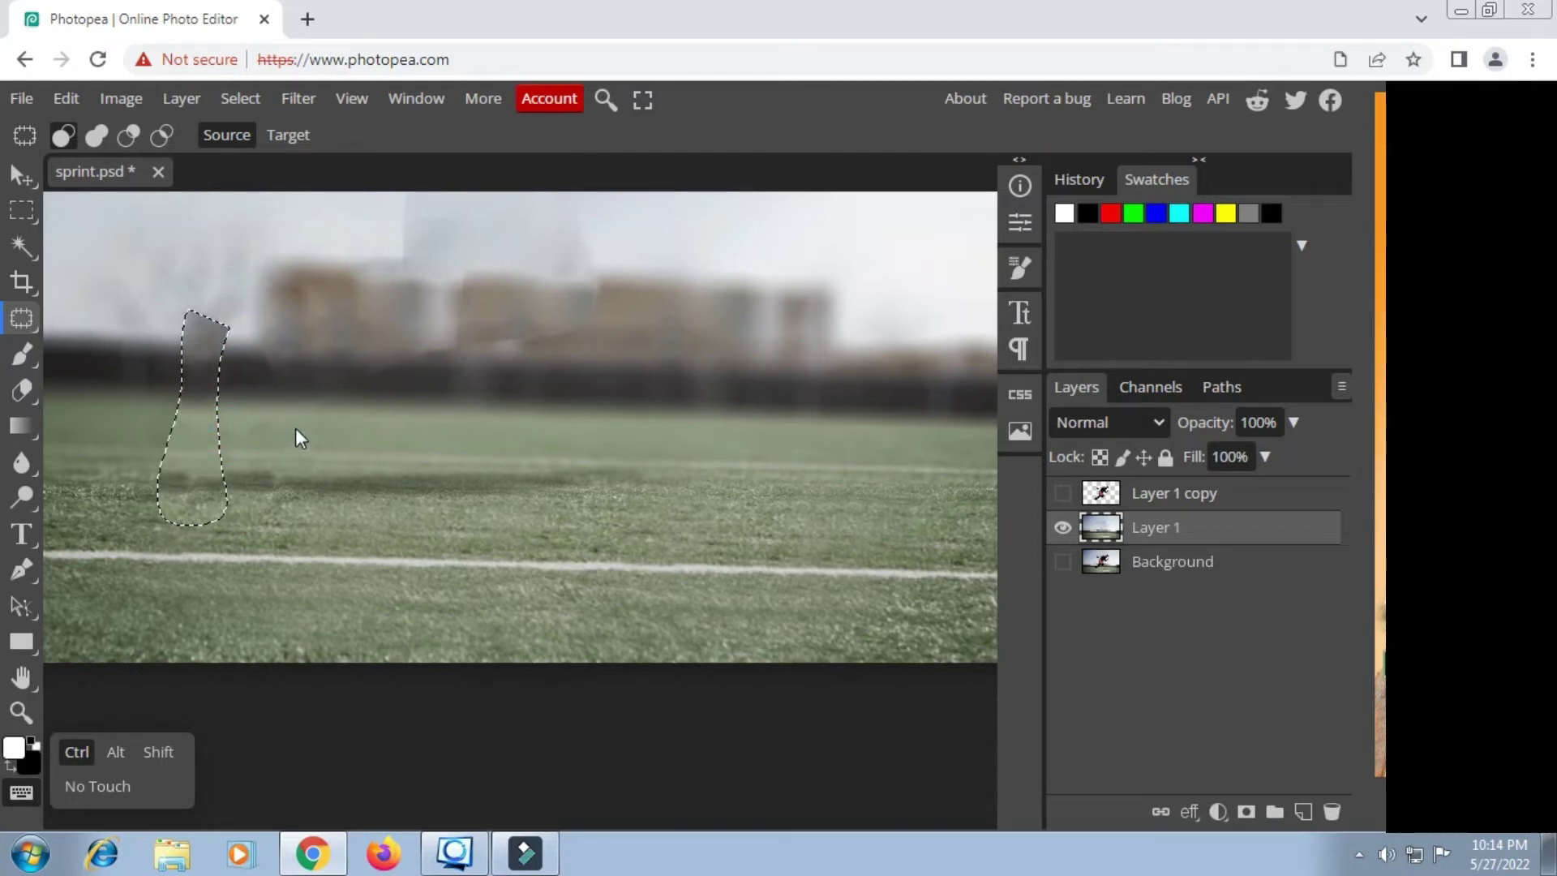
pyautogui.hotkey('ctrl', 'd')
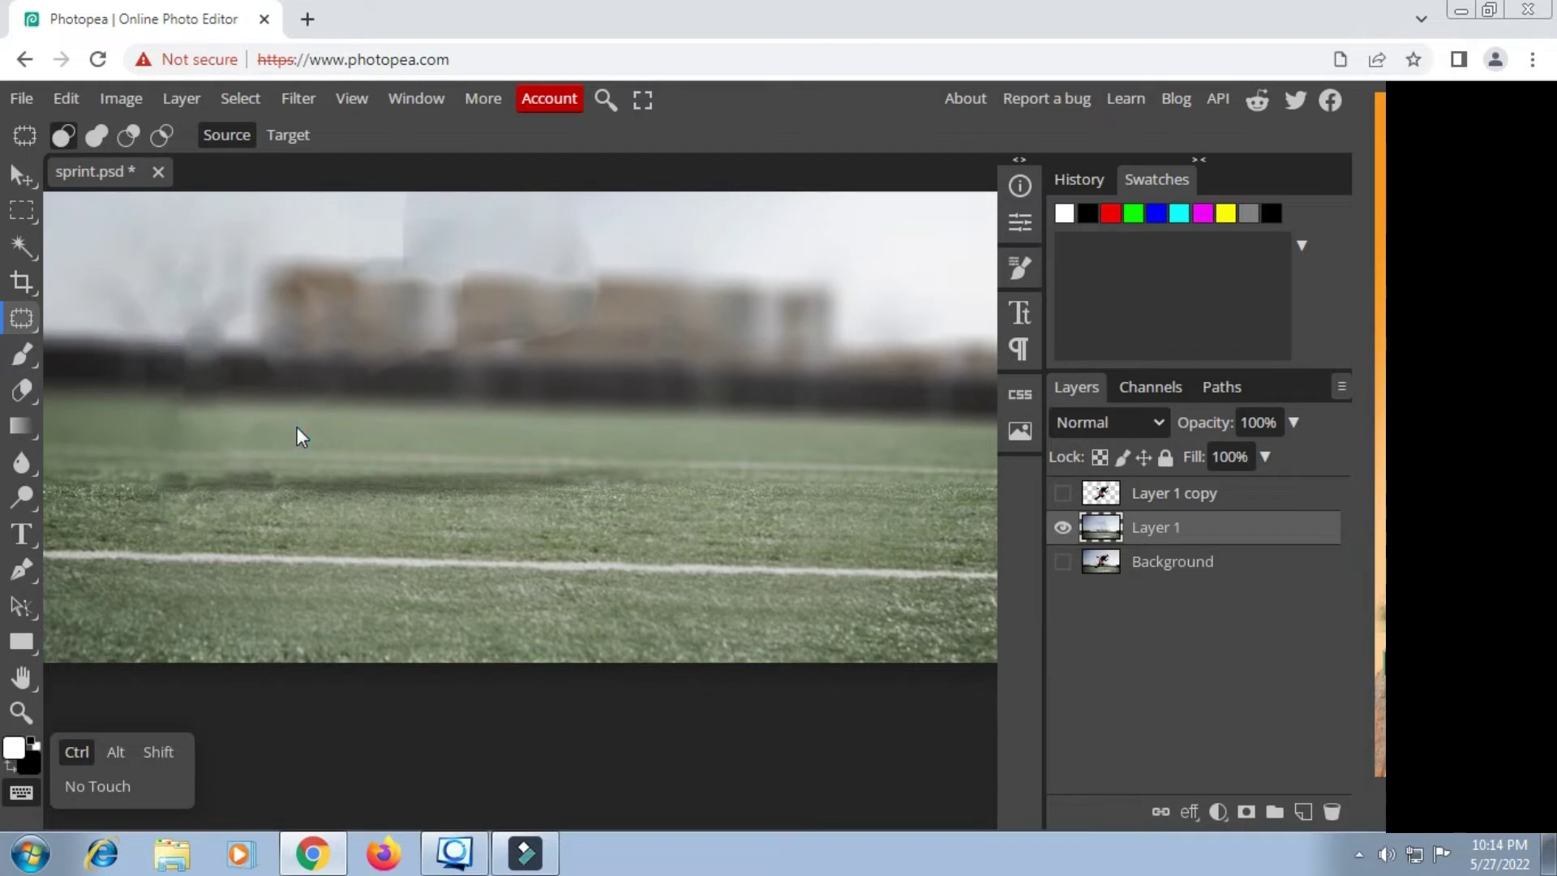
# Step: Patch the large dark patch of sky where the runner's torso and rear arm were with clean sky, and clear the selection
pyautogui.scroll(-5, 297, 427)
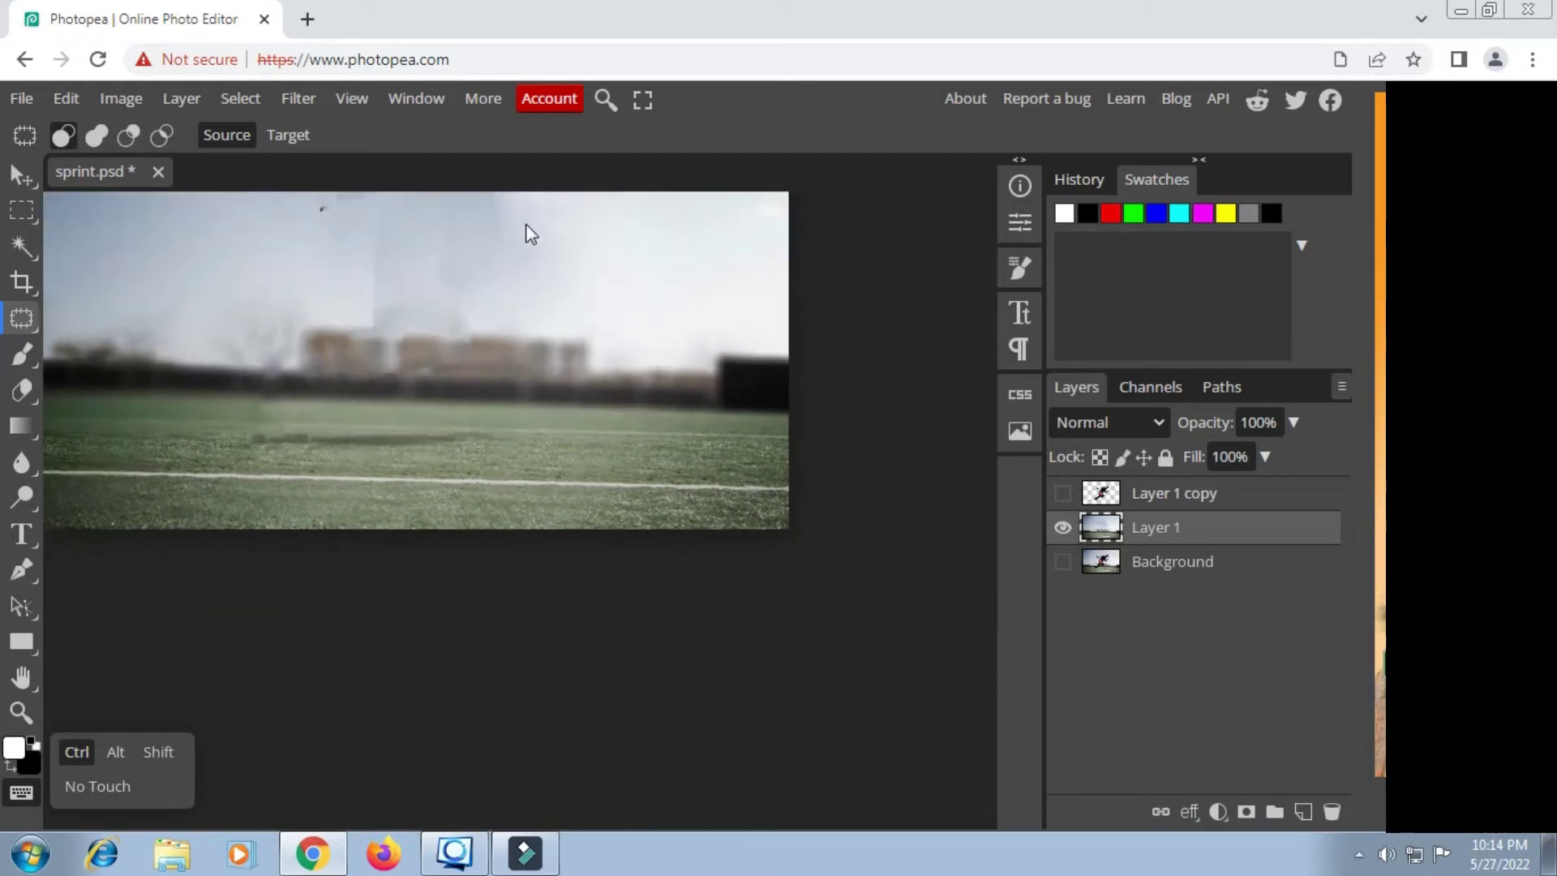
pyautogui.scroll(3, 430, 333)
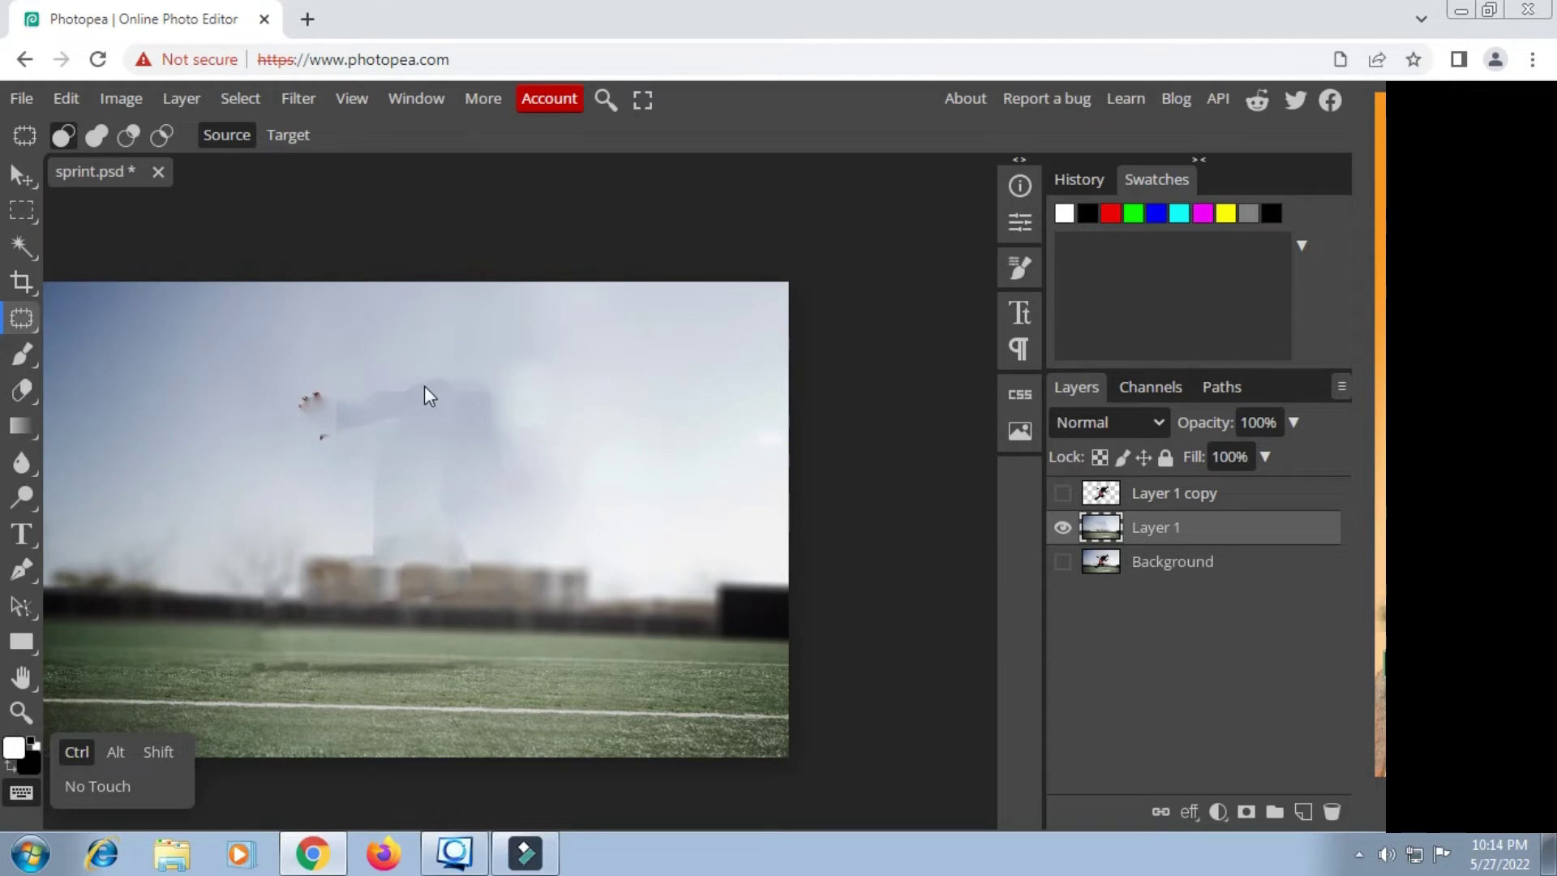
pyautogui.moveTo(471, 361)
pyautogui.mouseDown()
pyautogui.moveTo(530, 408)
pyautogui.moveTo(498, 511)
pyautogui.moveTo(406, 557)
pyautogui.mouseUp()
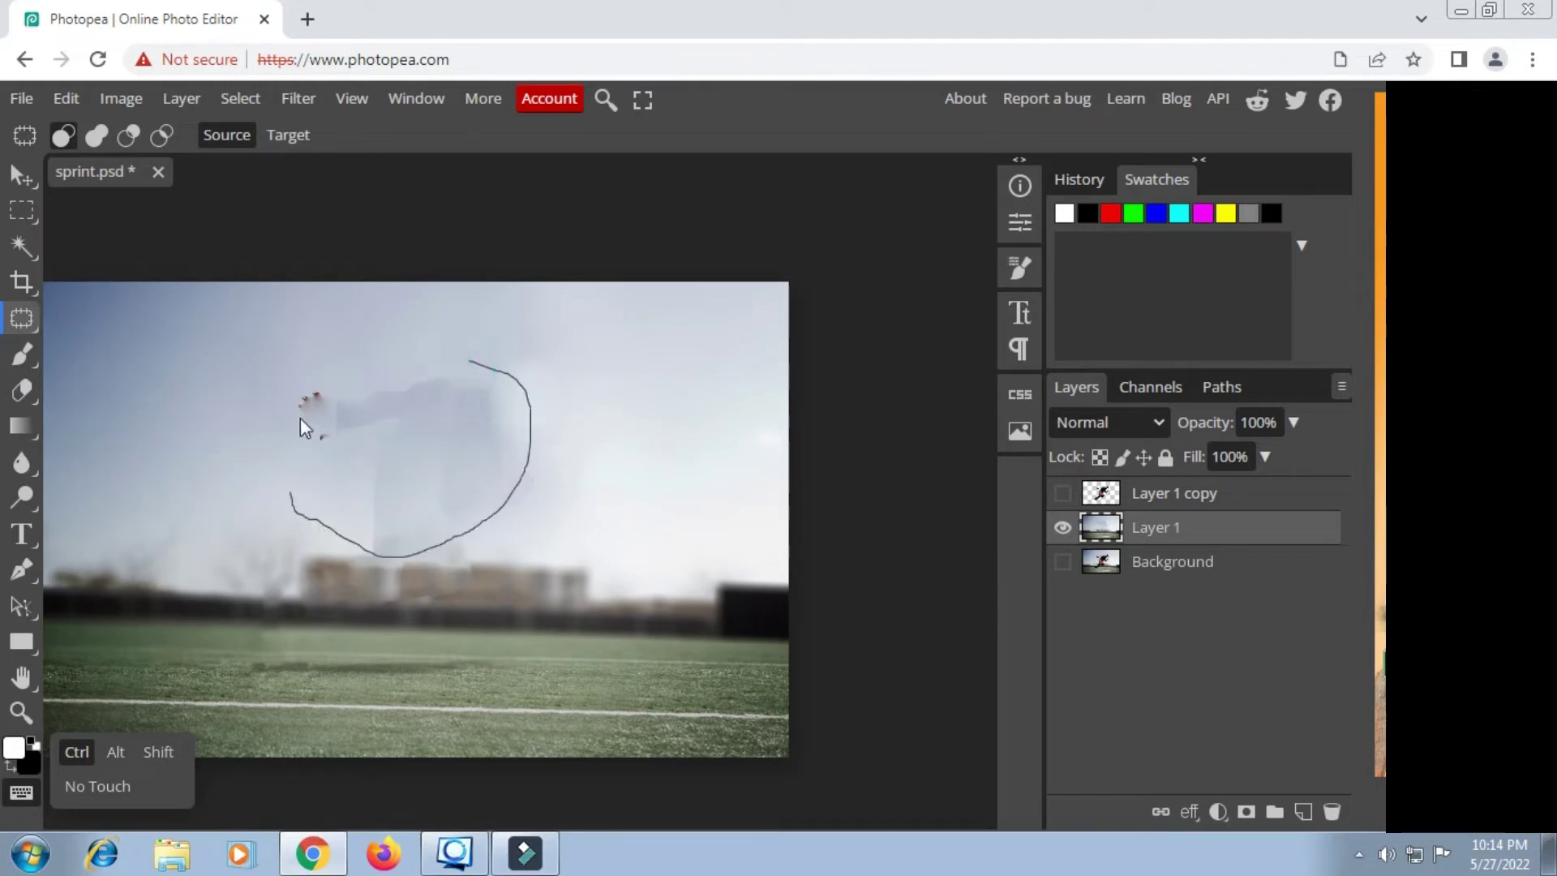
pyautogui.moveTo(300, 418); pyautogui.dragTo(369, 353)
pyautogui.moveTo(430, 459)
pyautogui.mouseDown()
pyautogui.moveTo(304, 434)
pyautogui.moveTo(573, 420)
pyautogui.mouseUp()
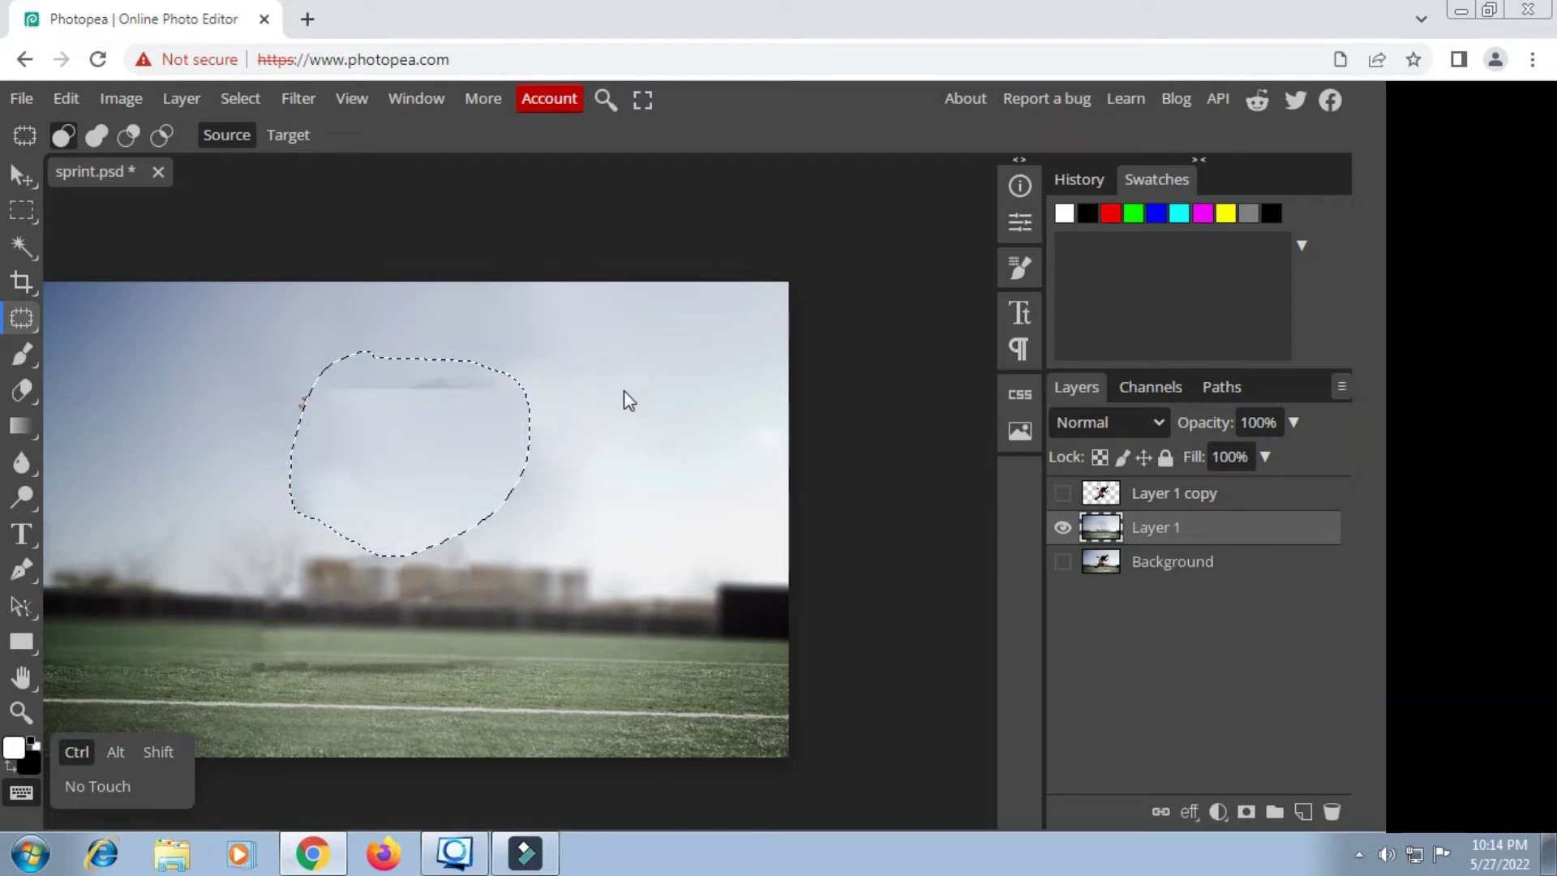
pyautogui.click(247, 349)
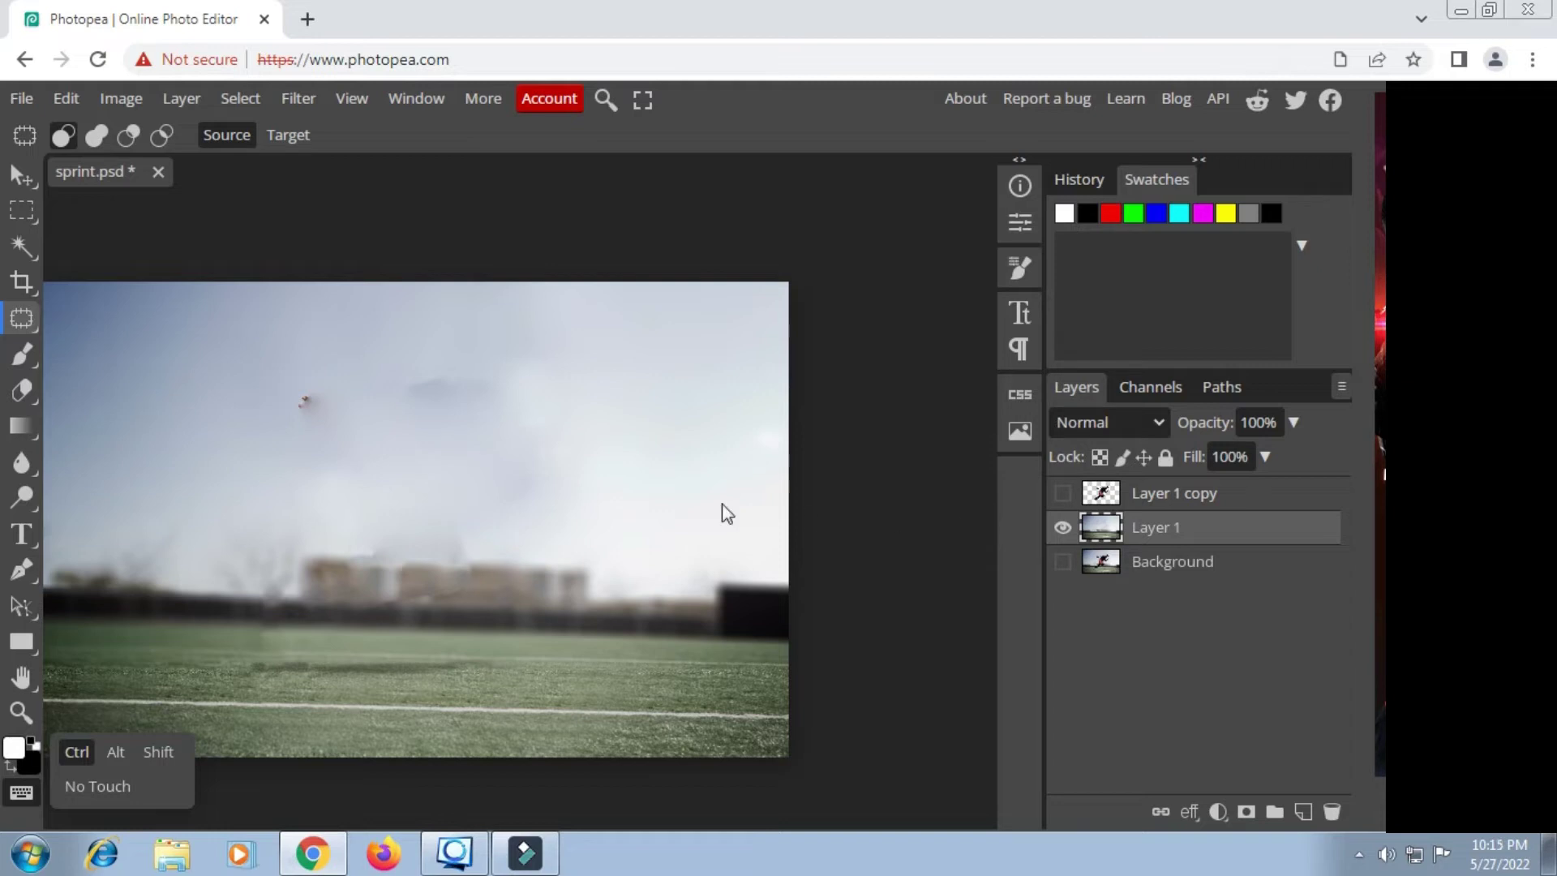
# Step: Show Layer 1 copy again and make it the active layer, with the runner's upper body in view
pyautogui.scroll(-1, 457, 533)
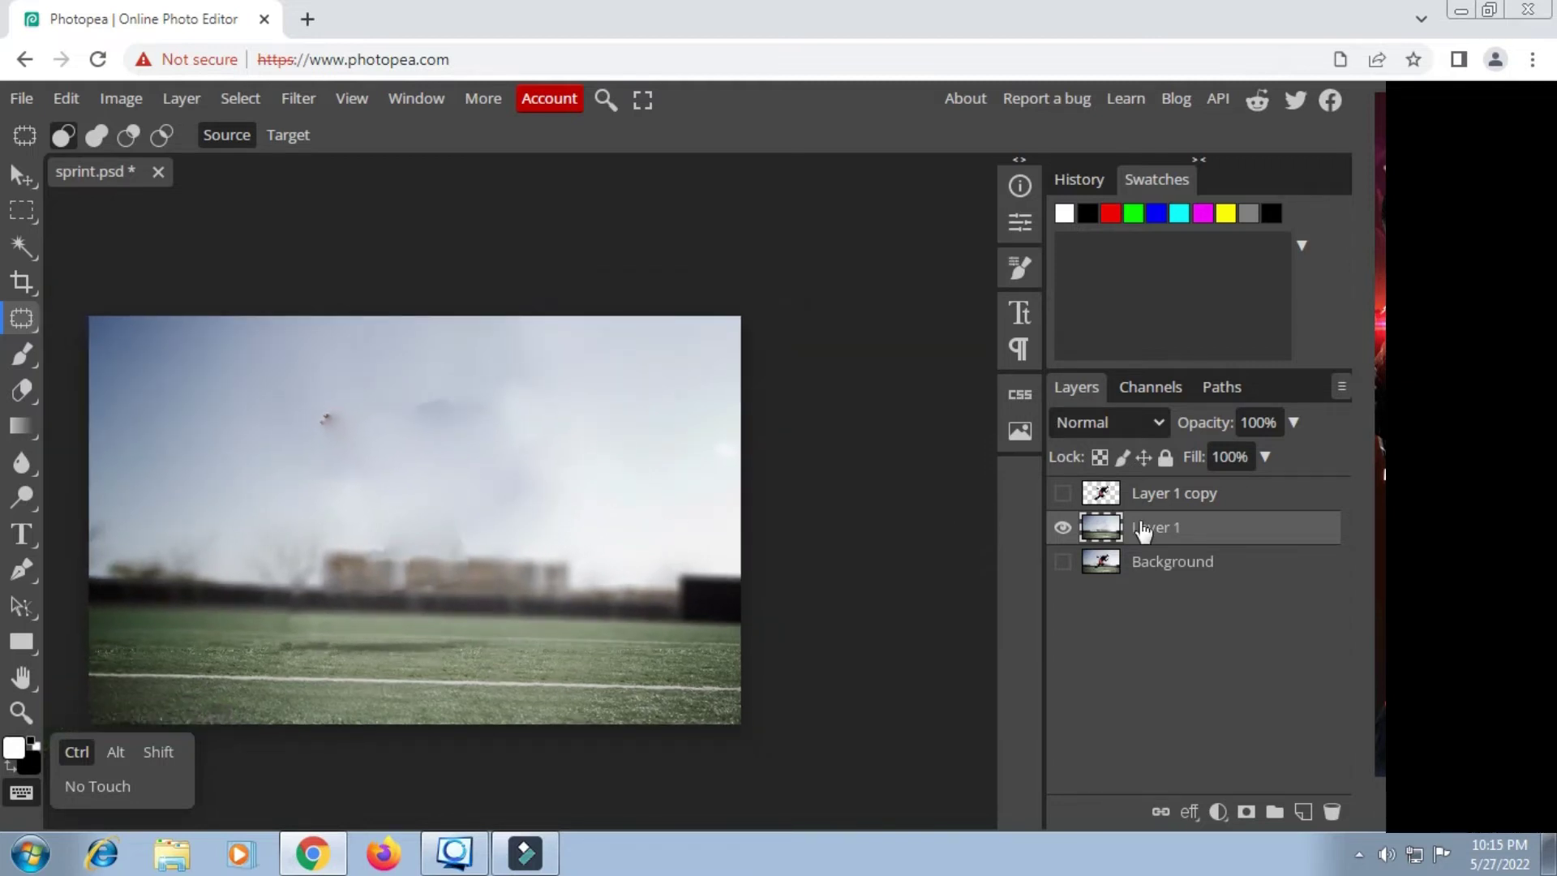
pyautogui.click(1063, 496)
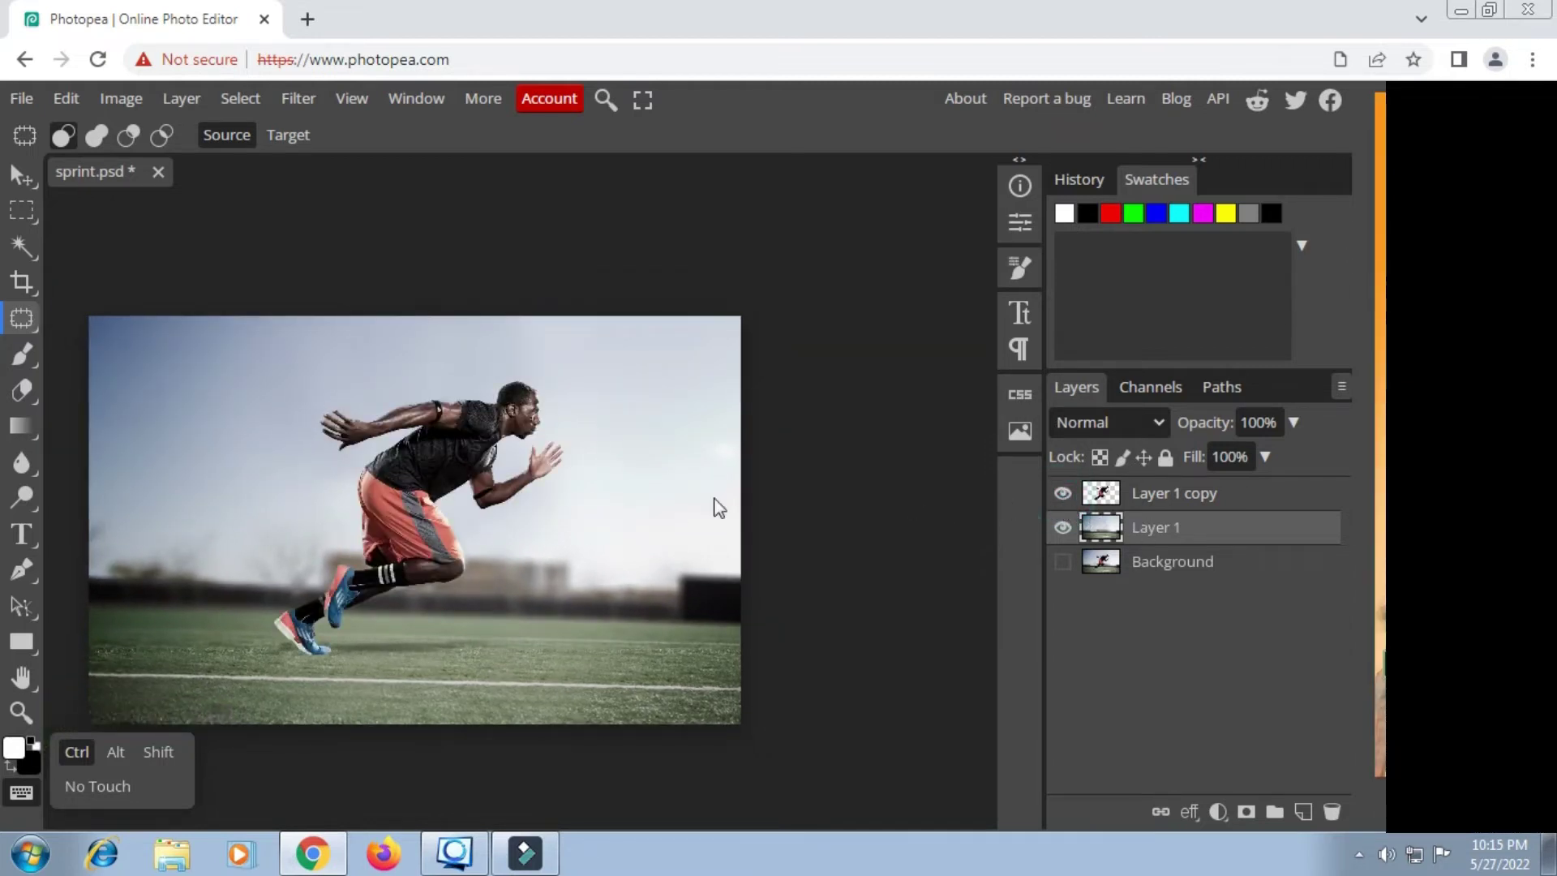
pyautogui.click(1141, 491)
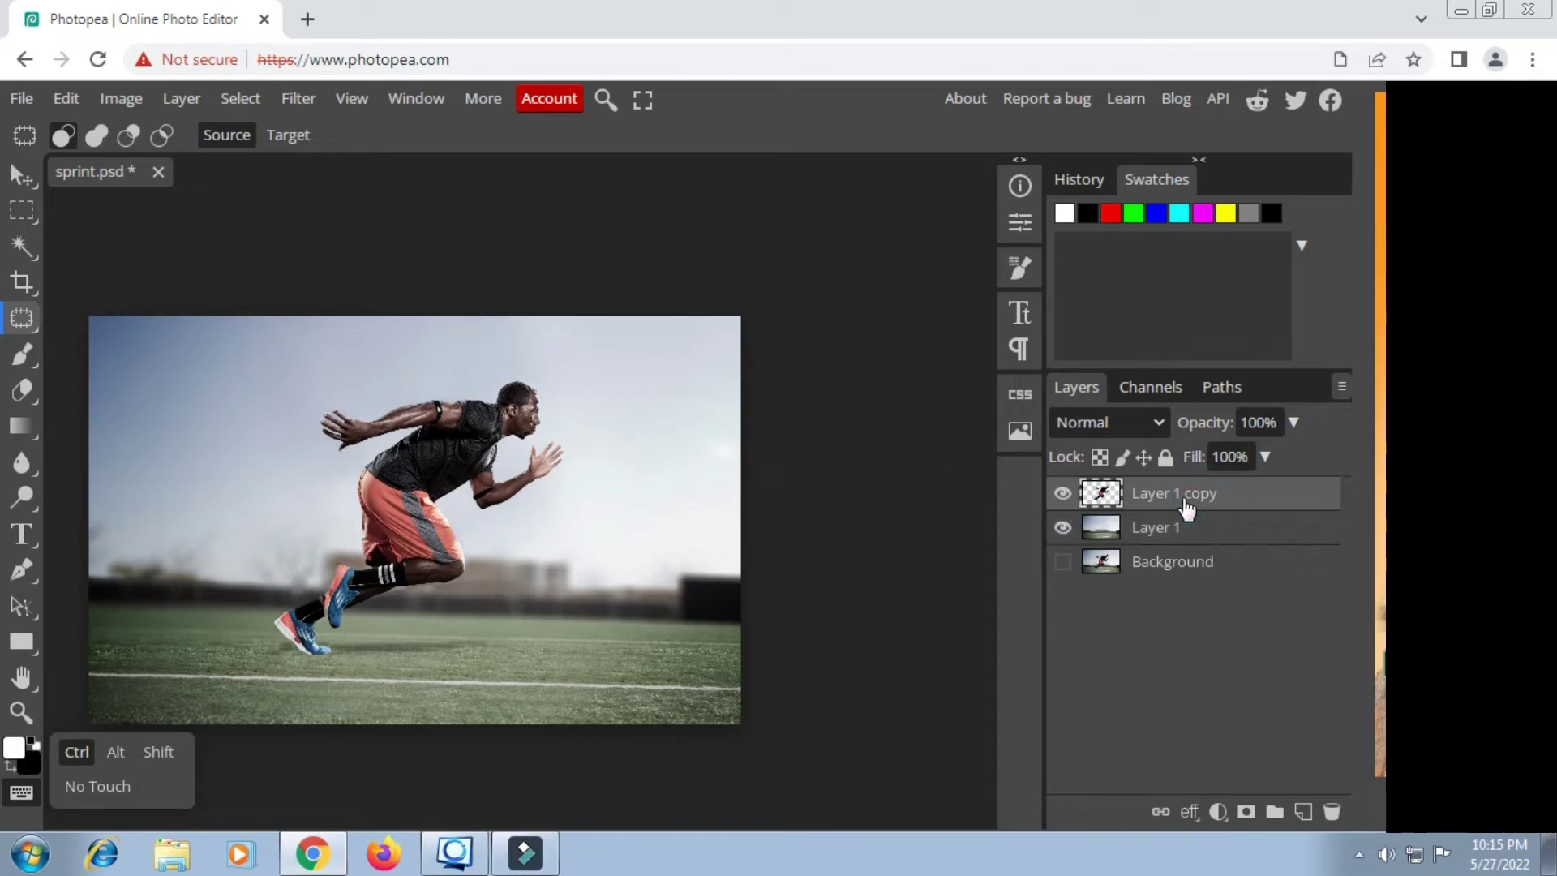
pyautogui.scroll(1, 543, 416)
pyautogui.scroll(5, 543, 417)
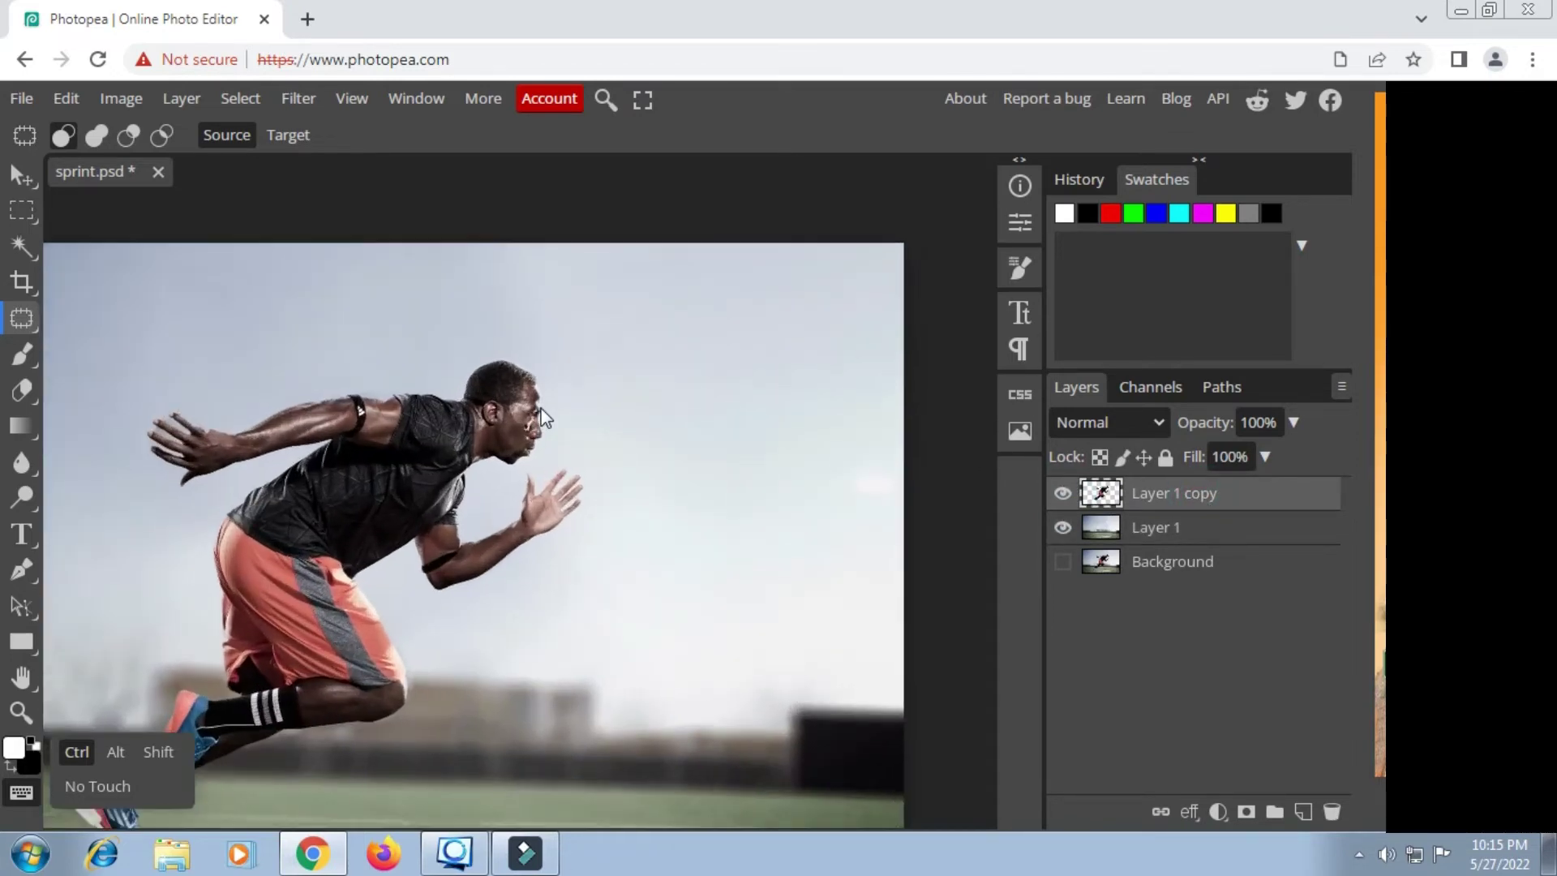
pyautogui.moveTo(459, 445); pyautogui.dragTo(760, 353)
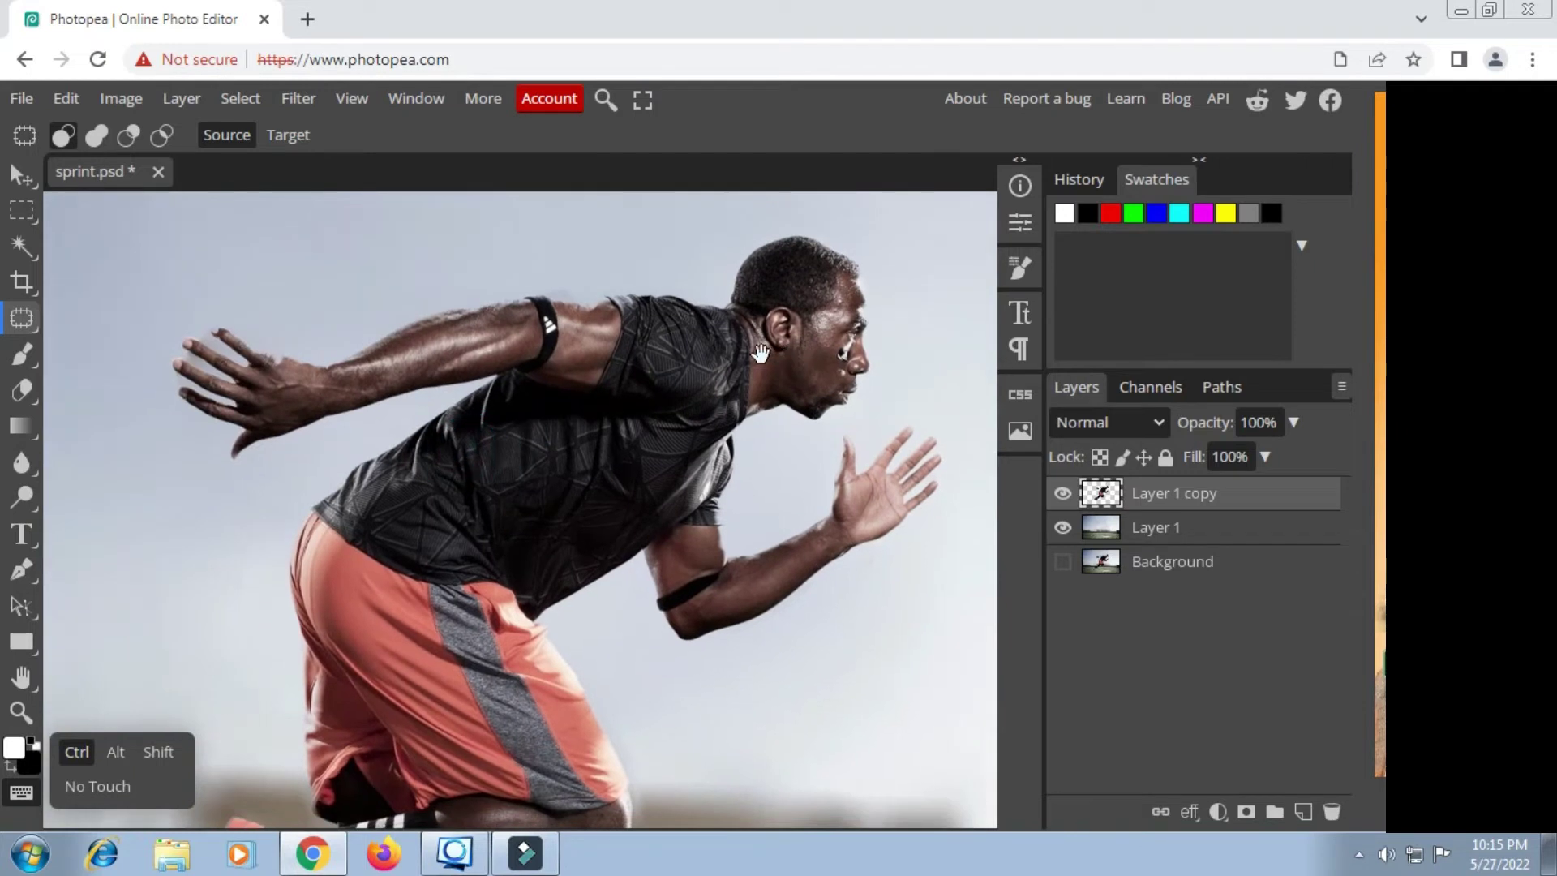
# Step: Compare the Blast and Stagger techniques, and apply the Wind filter to Layer 1 copy with the Wind technique from the left
pyautogui.click(294, 98)
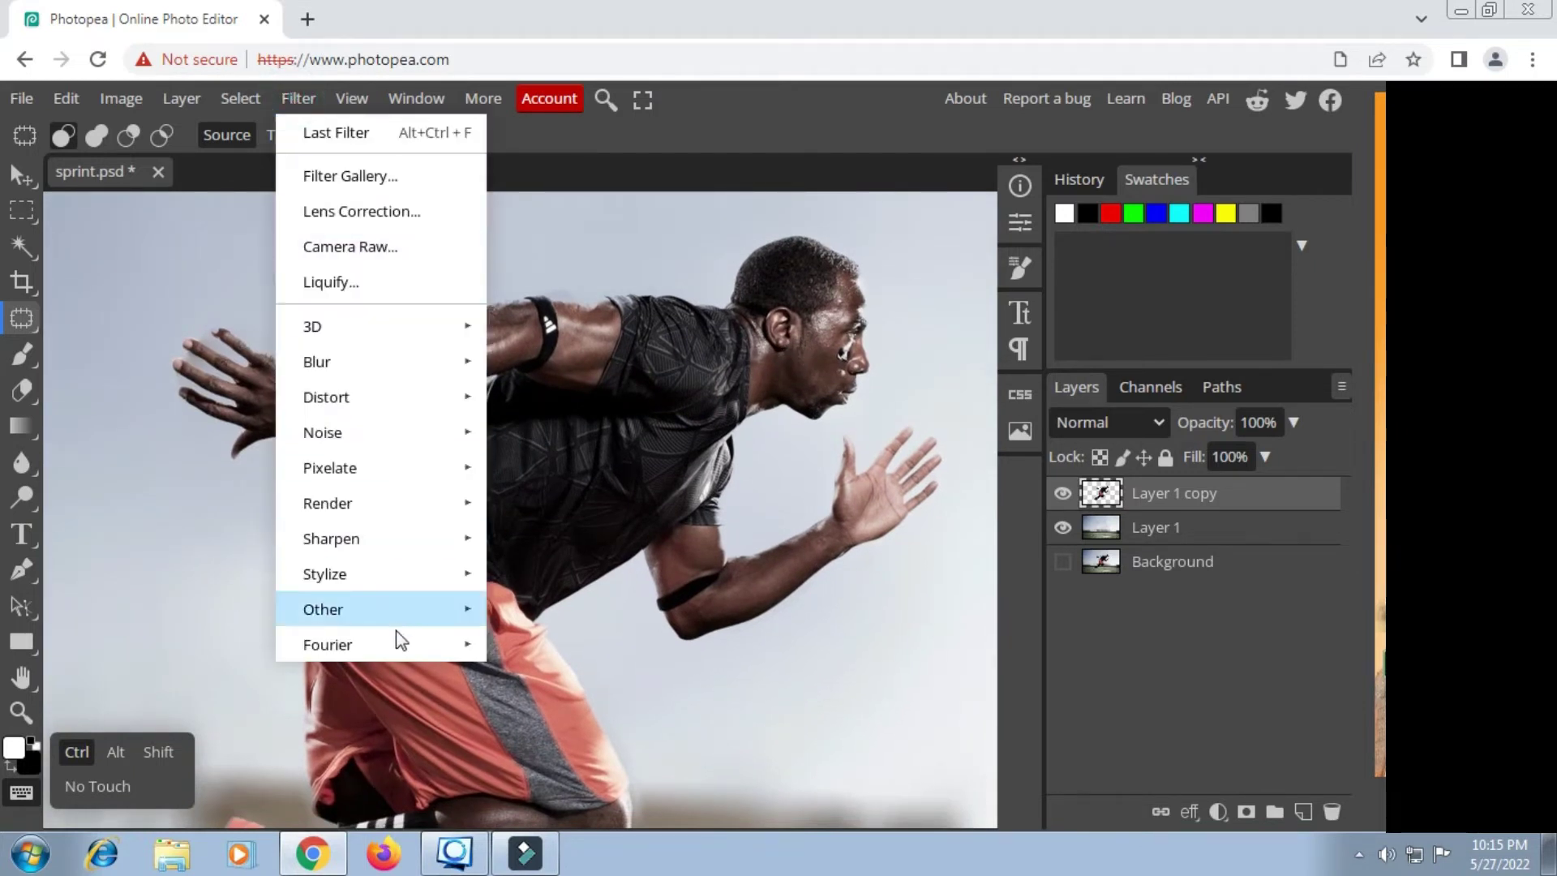
pyautogui.moveTo(399, 577)
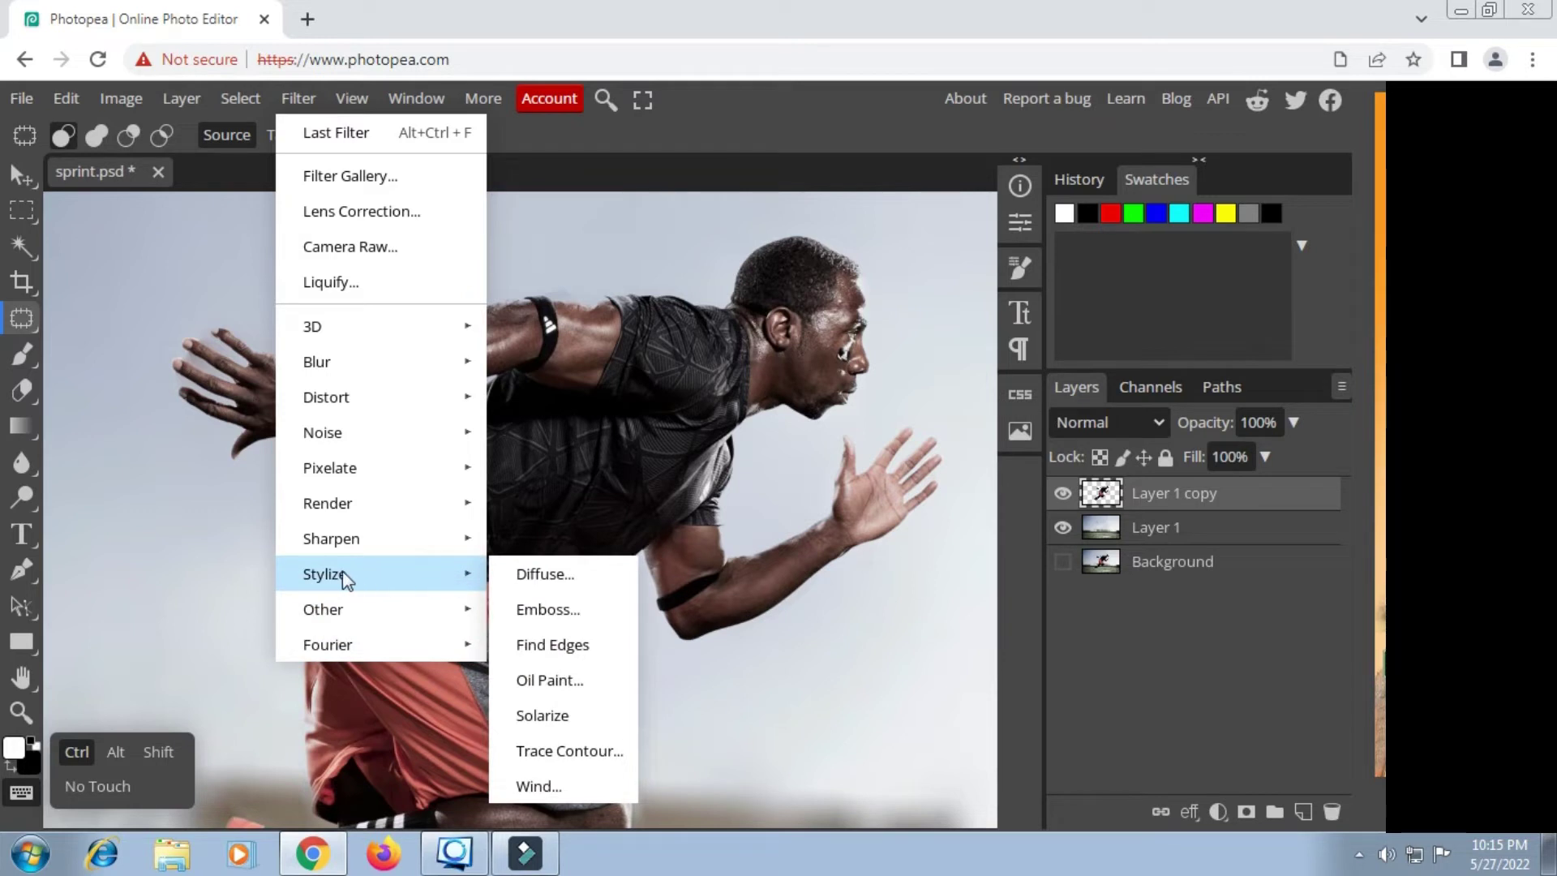
pyautogui.click(576, 782)
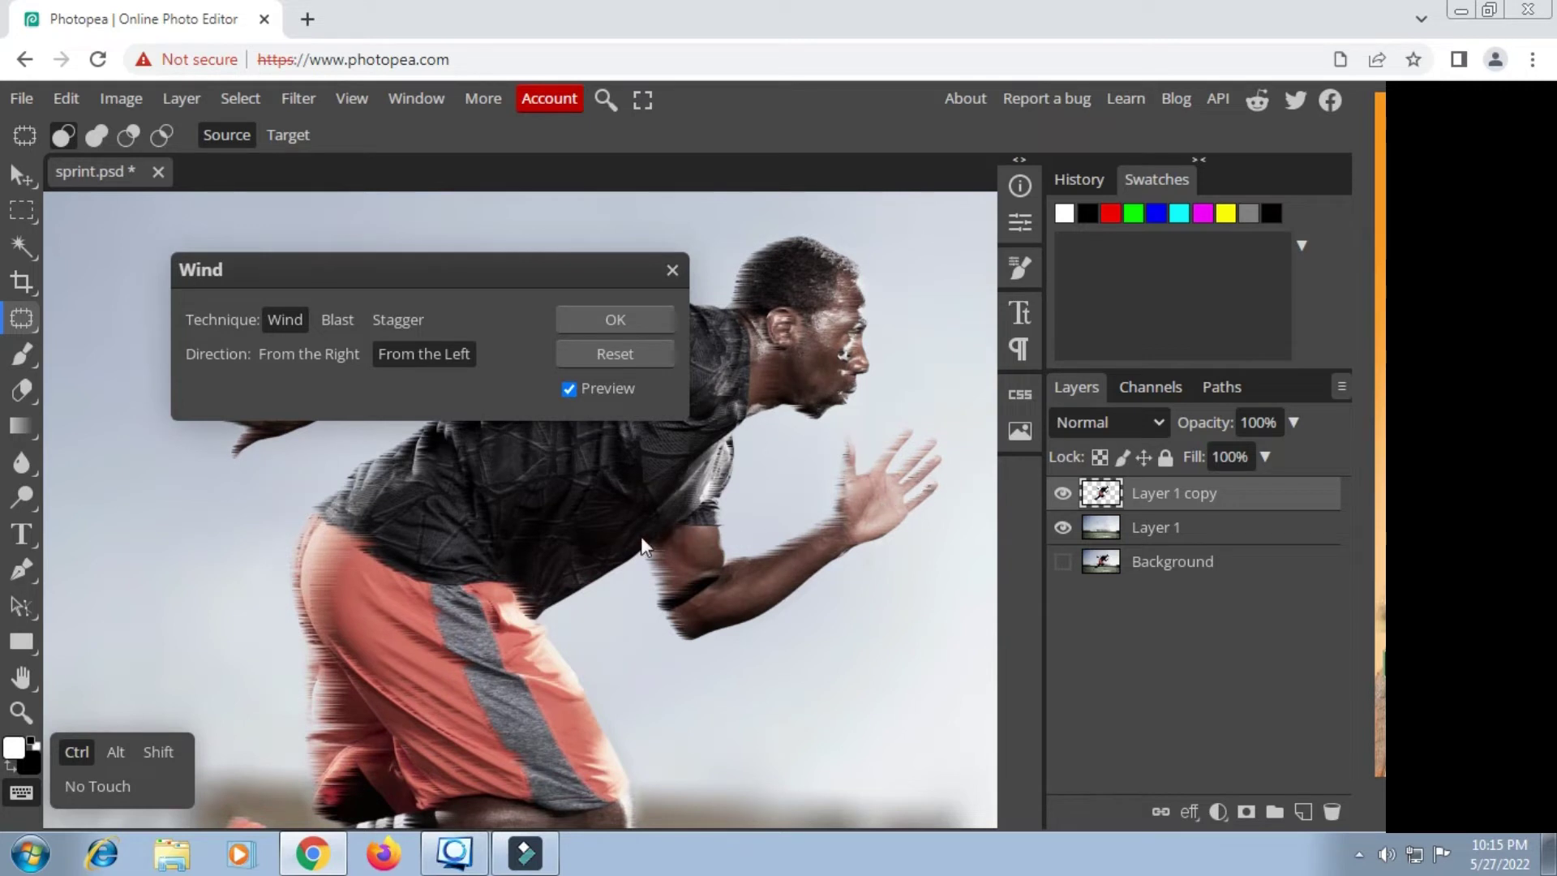
pyautogui.click(338, 326)
pyautogui.click(416, 324)
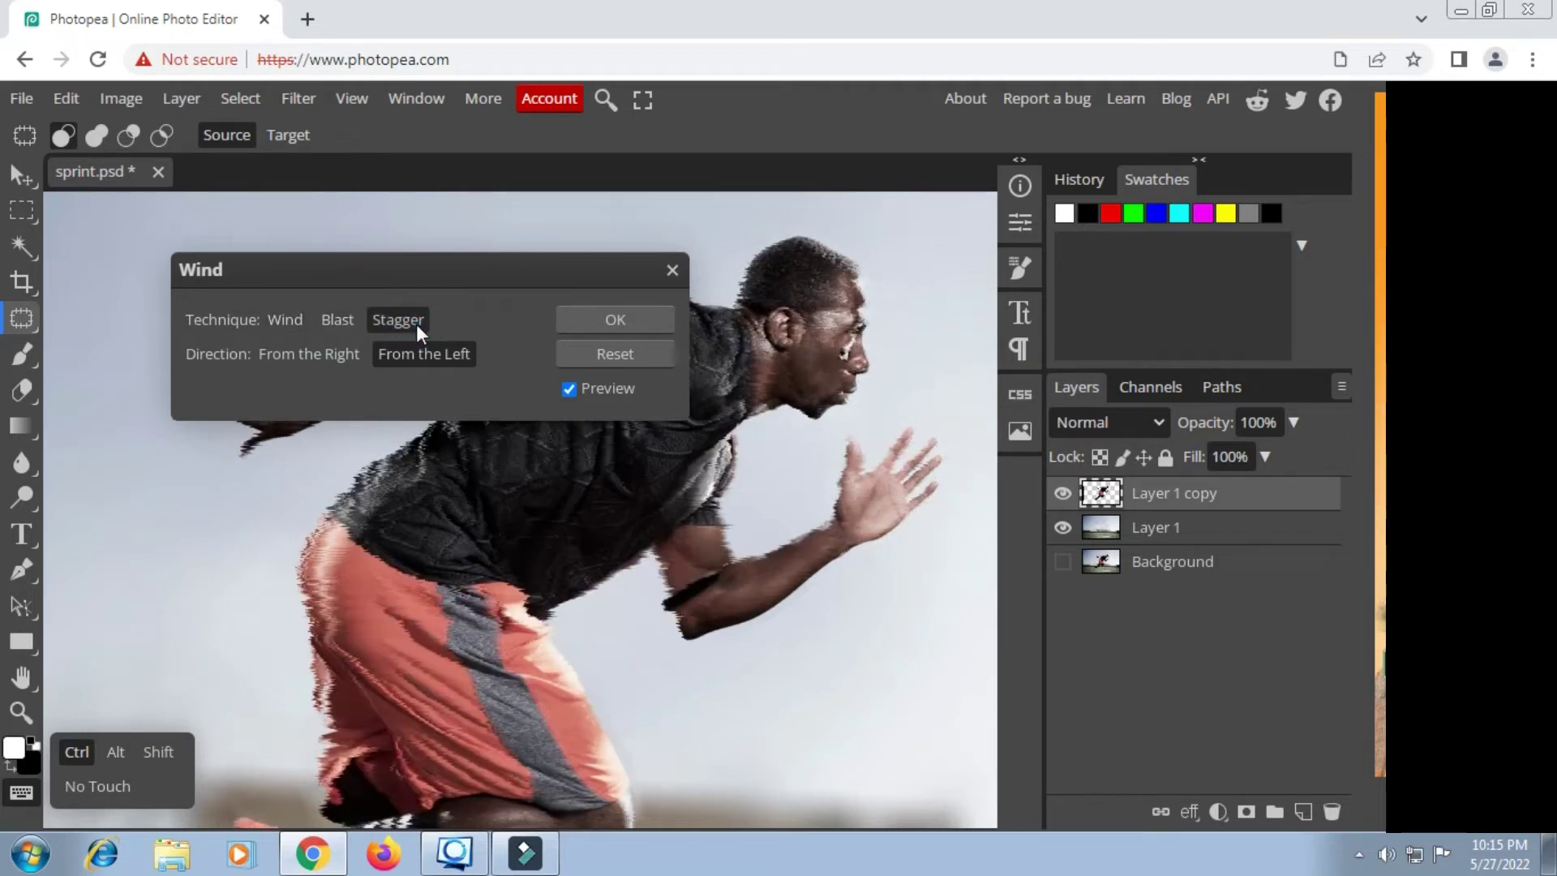
pyautogui.click(286, 317)
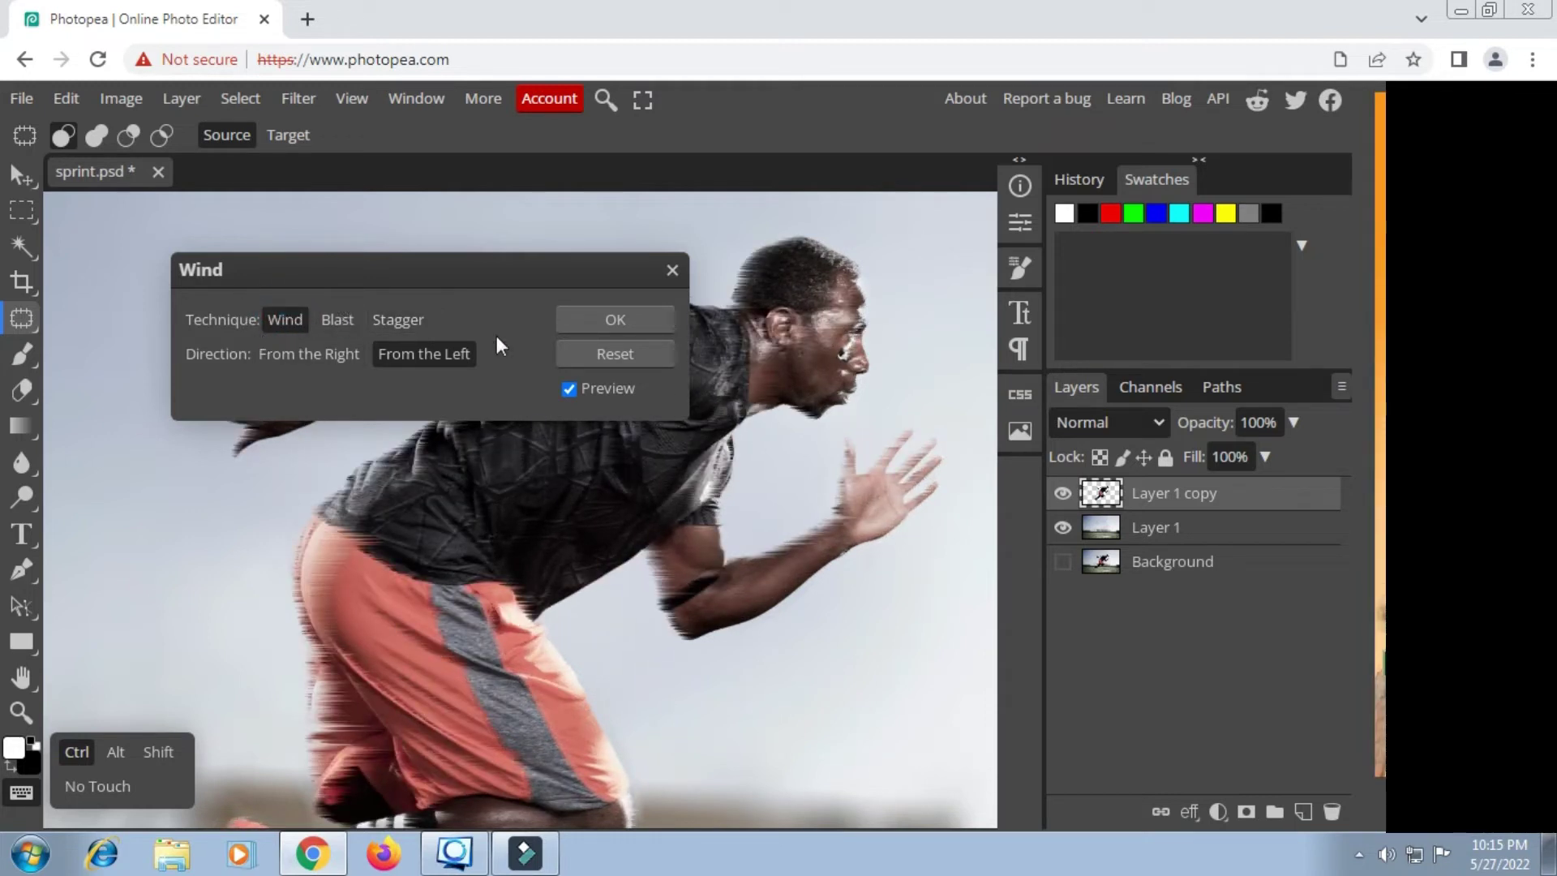
pyautogui.click(630, 319)
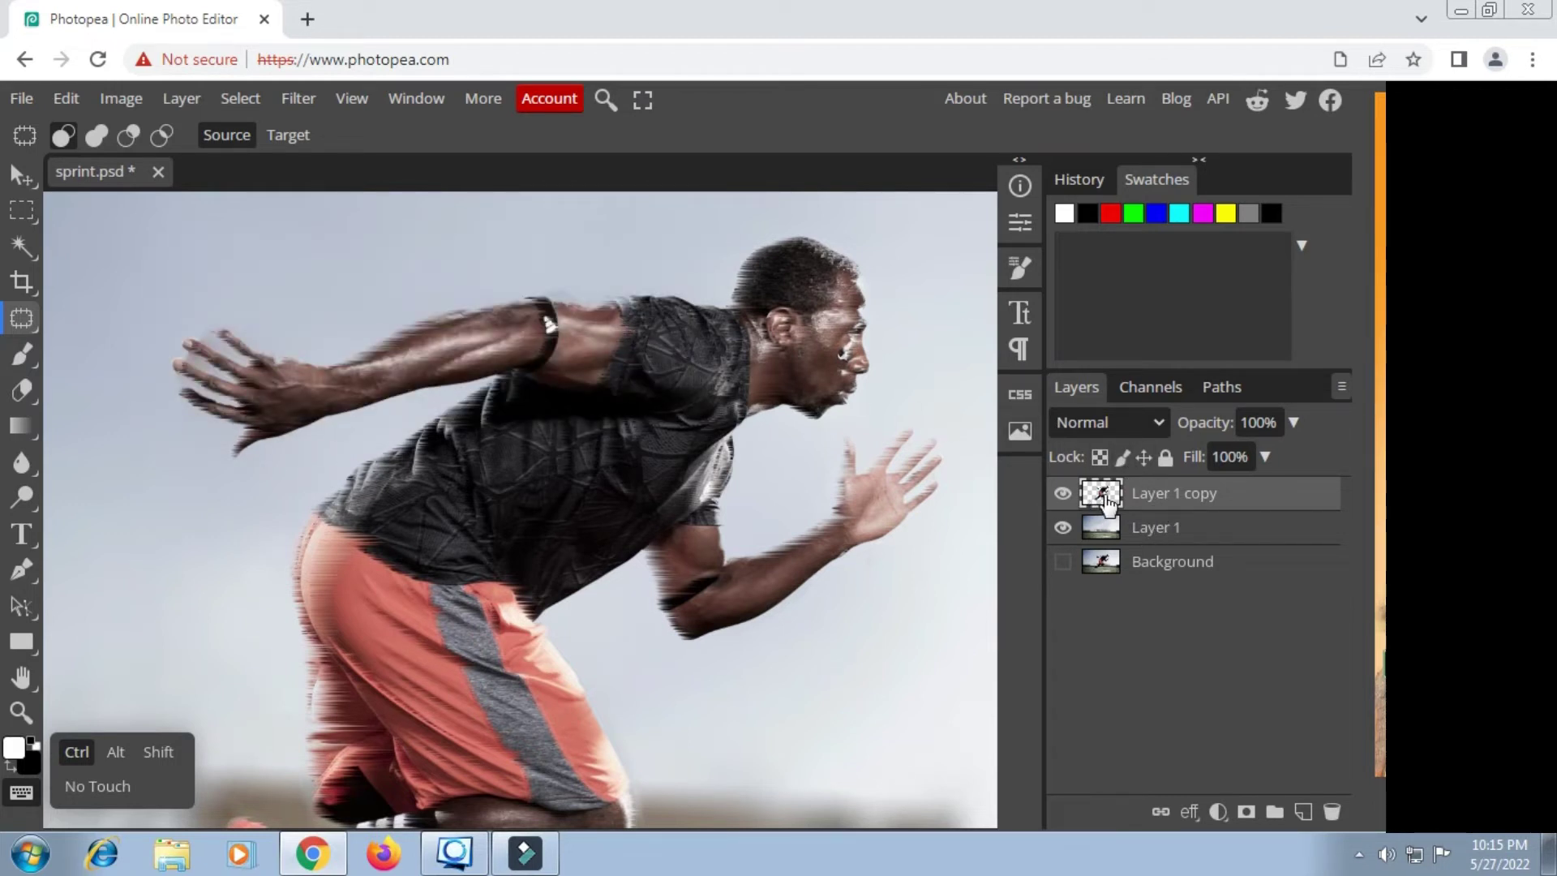
# Step: Convert Layer 1 copy to a smart object and apply a second Wind filter with the Wind technique from the left
pyautogui.rightClick(1150, 503)
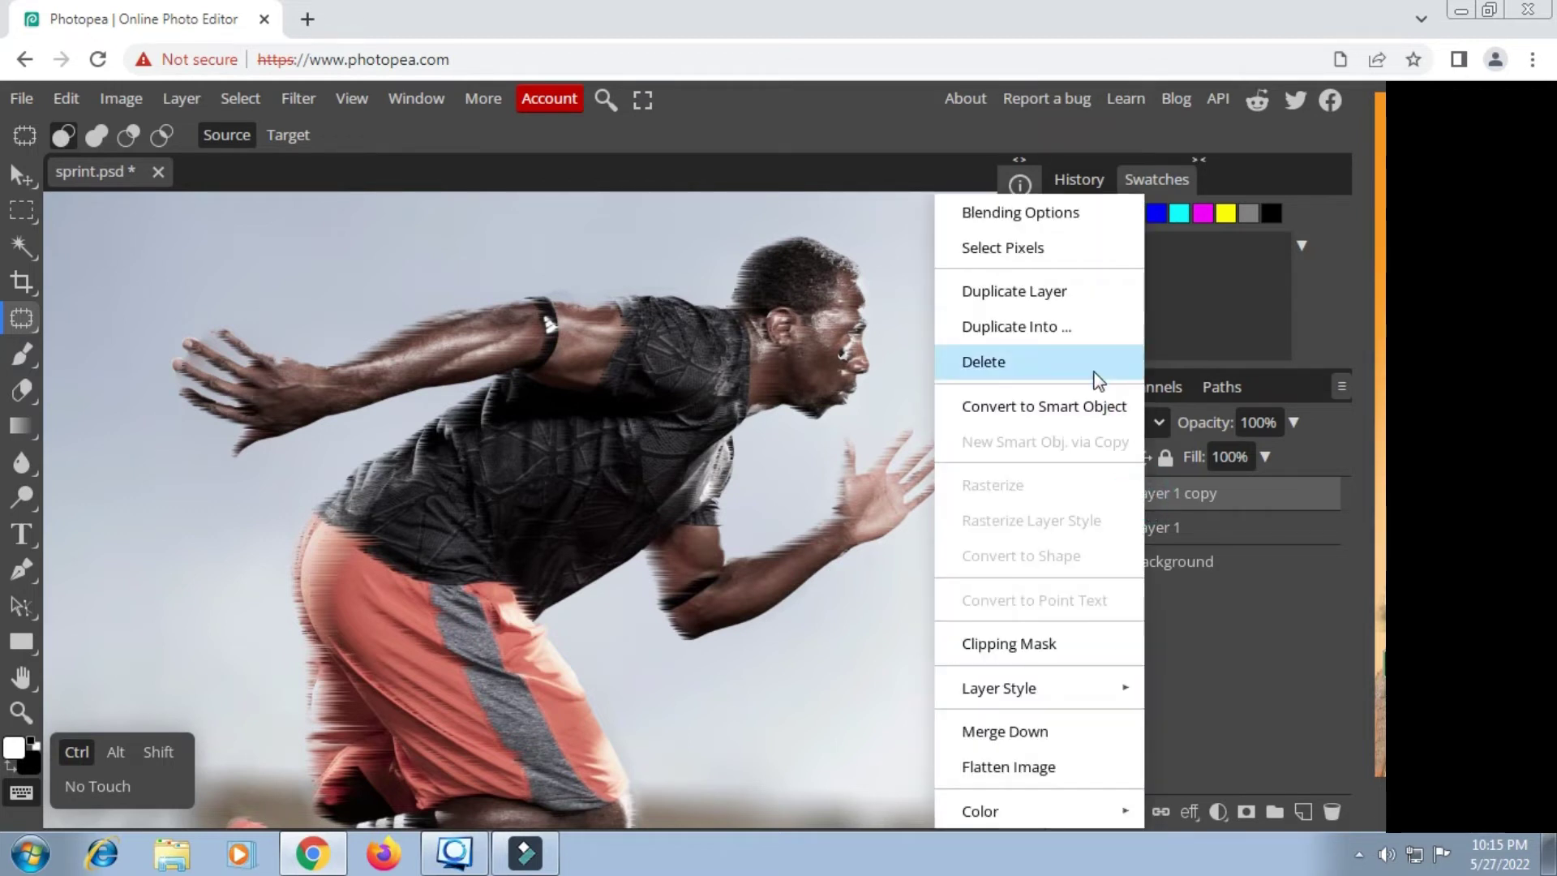
pyautogui.click(1019, 410)
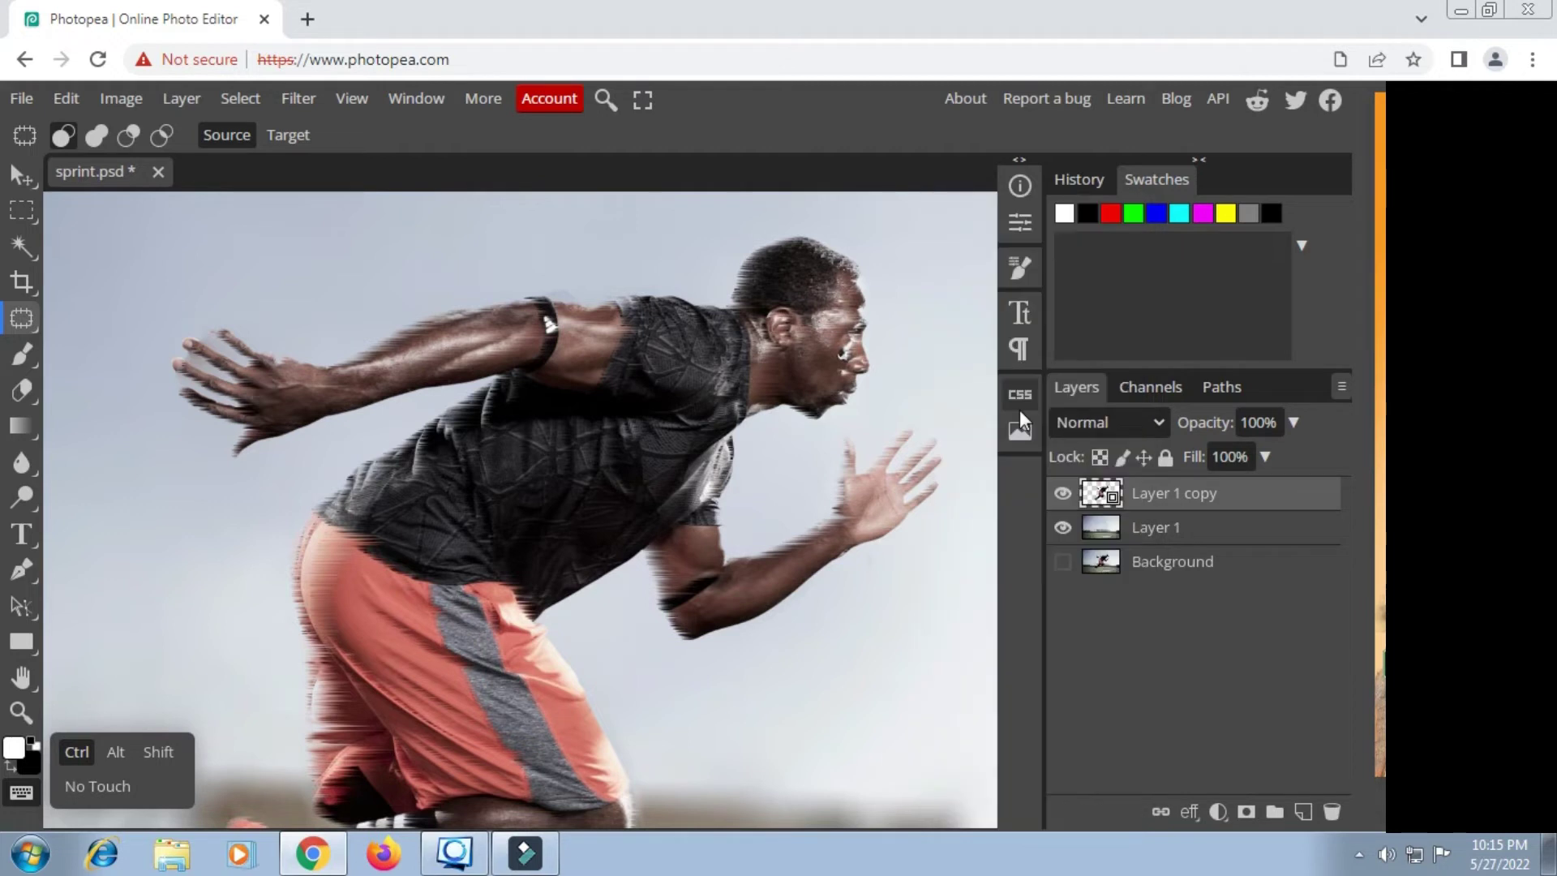
pyautogui.click(302, 98)
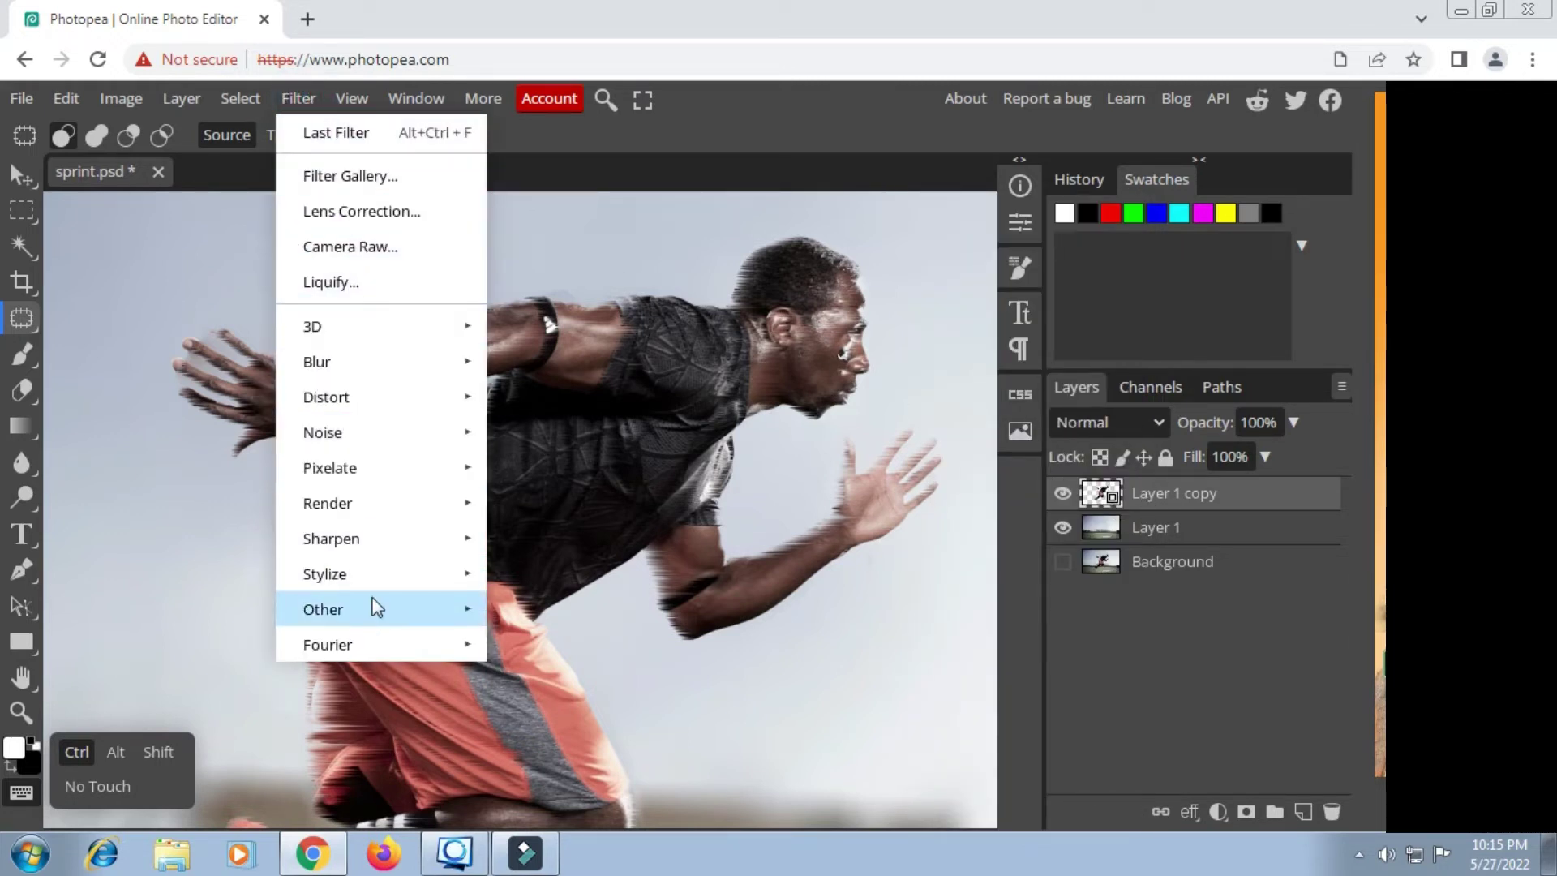
pyautogui.moveTo(382, 577)
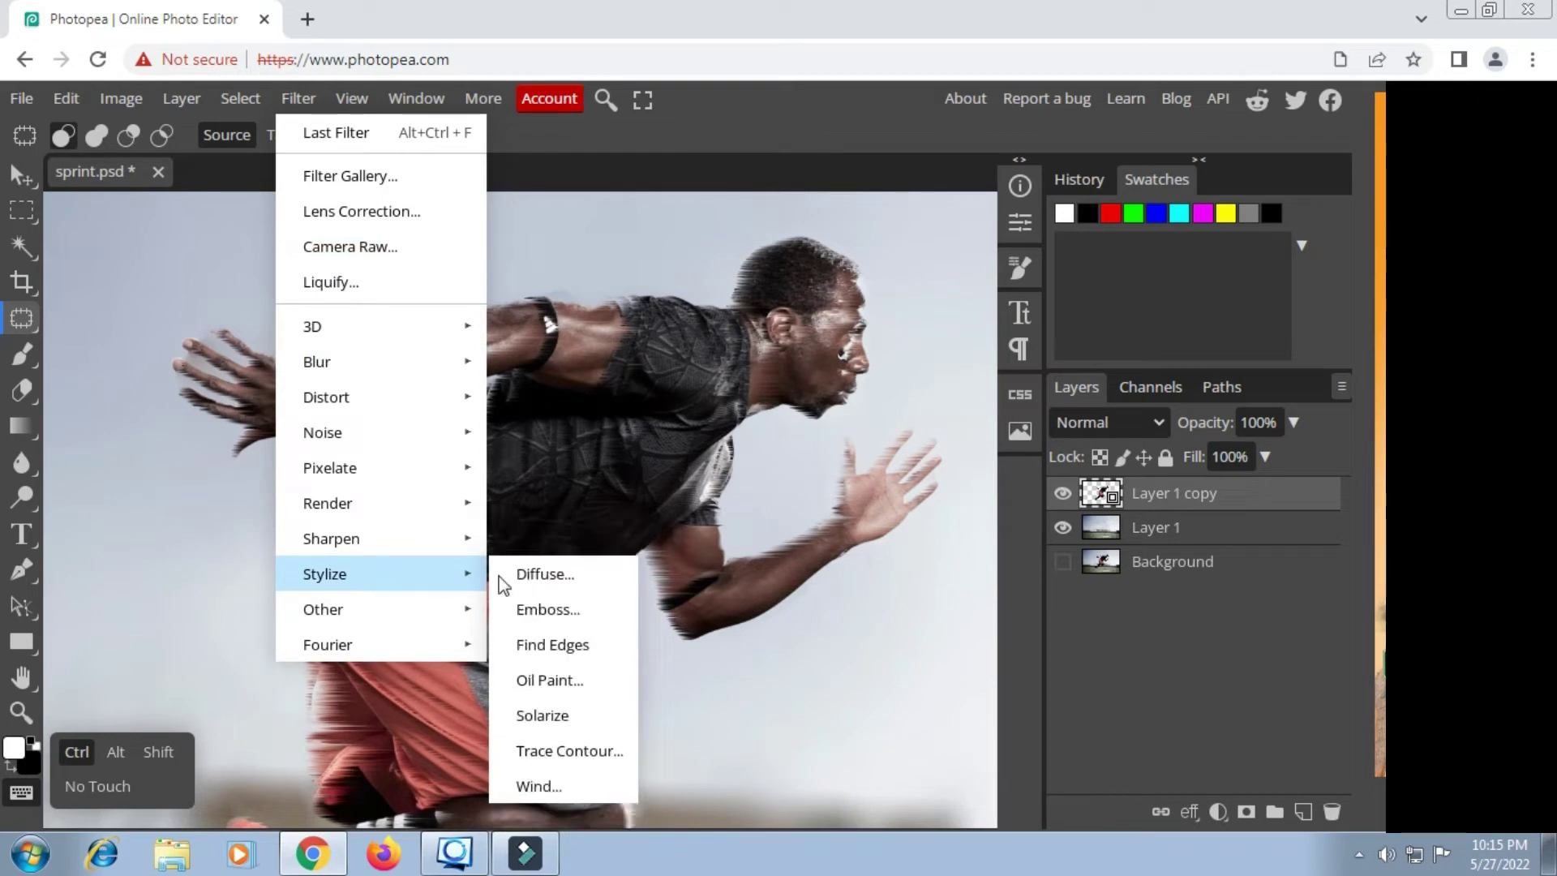
pyautogui.click(579, 789)
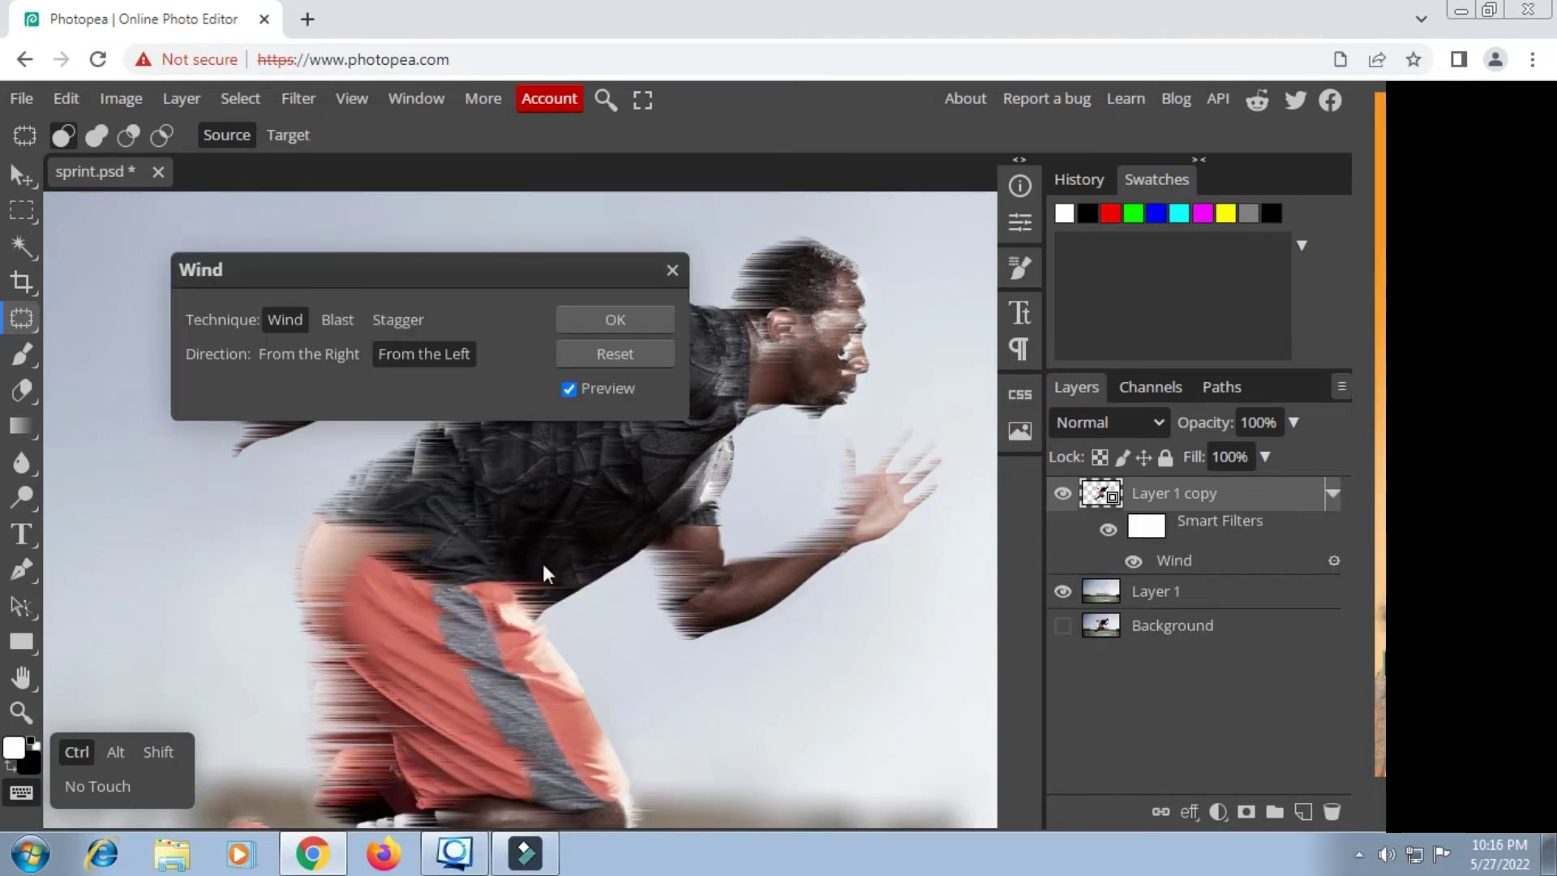
pyautogui.click(616, 318)
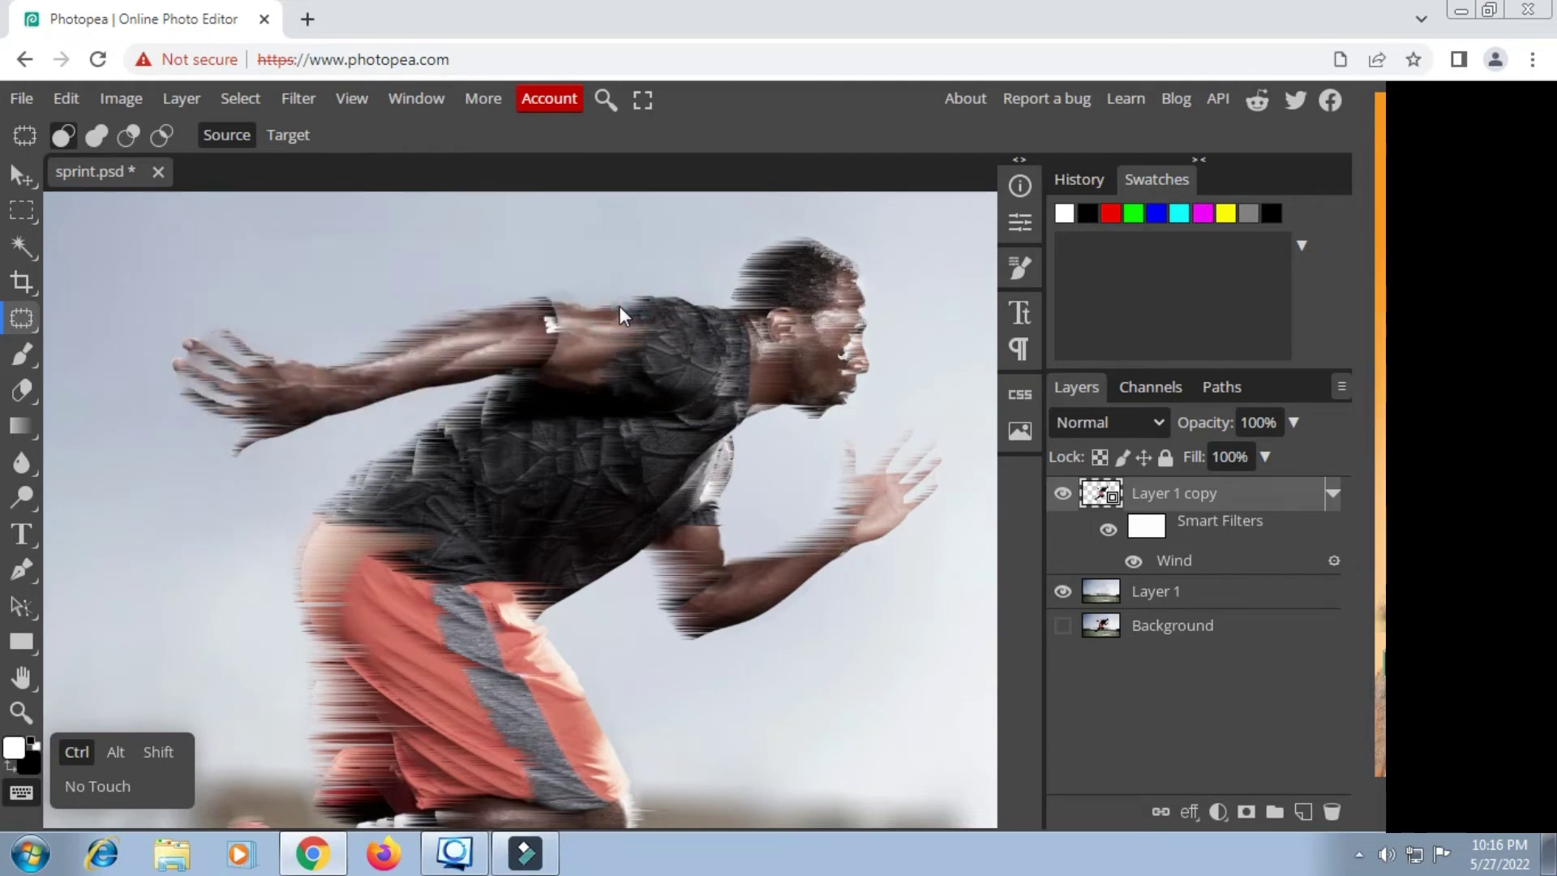
# Step: Reapply the last Wind filter to the Layer 1 copy smart object and check the streaks along the runner's legs
pyautogui.click(300, 102)
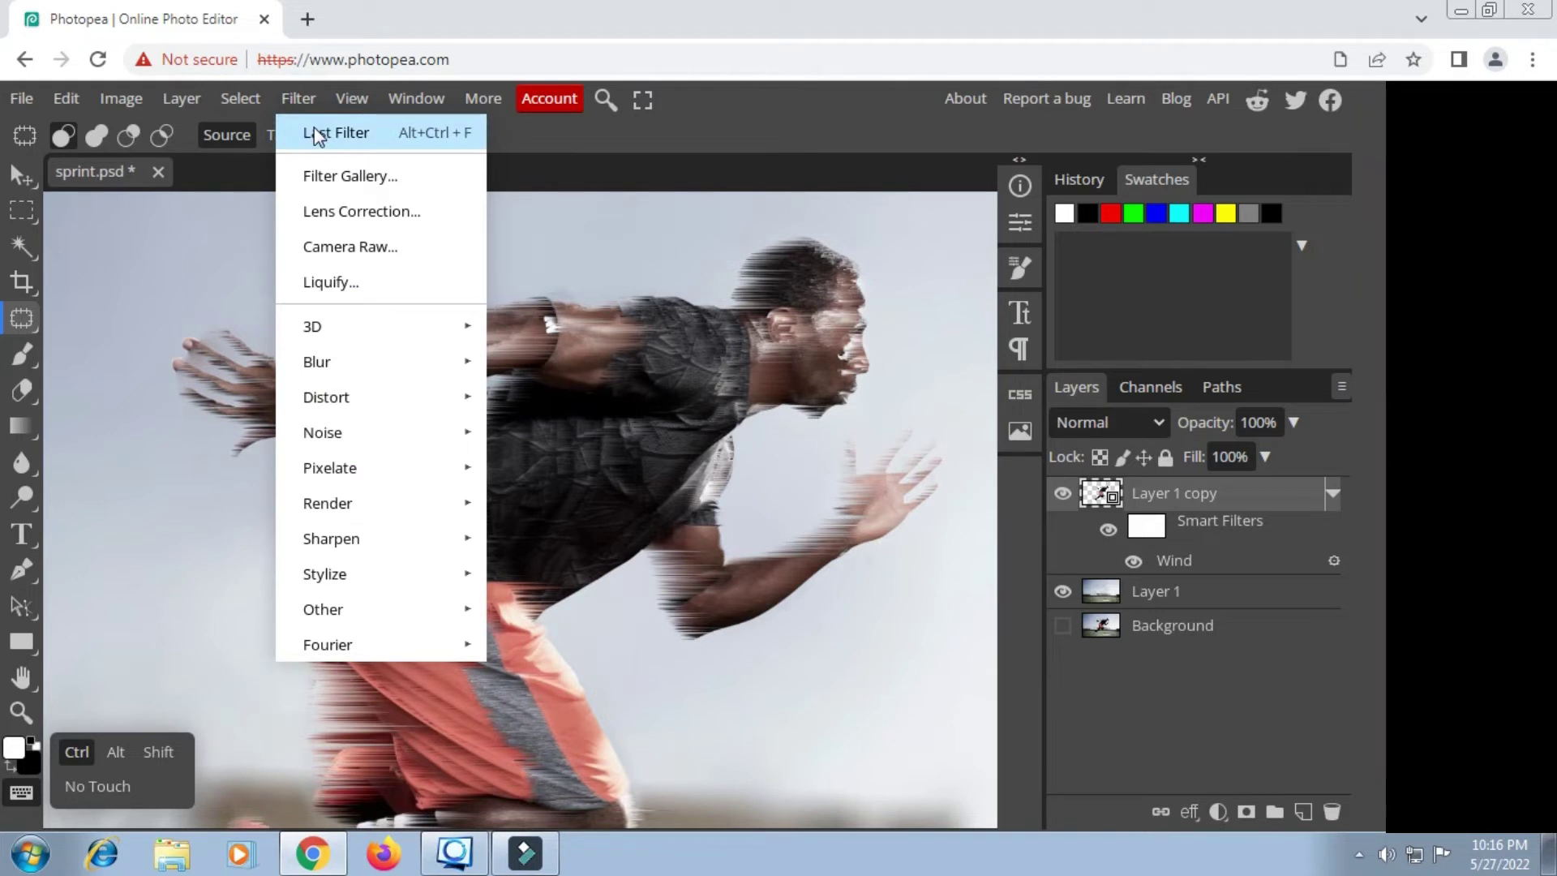
pyautogui.click(313, 132)
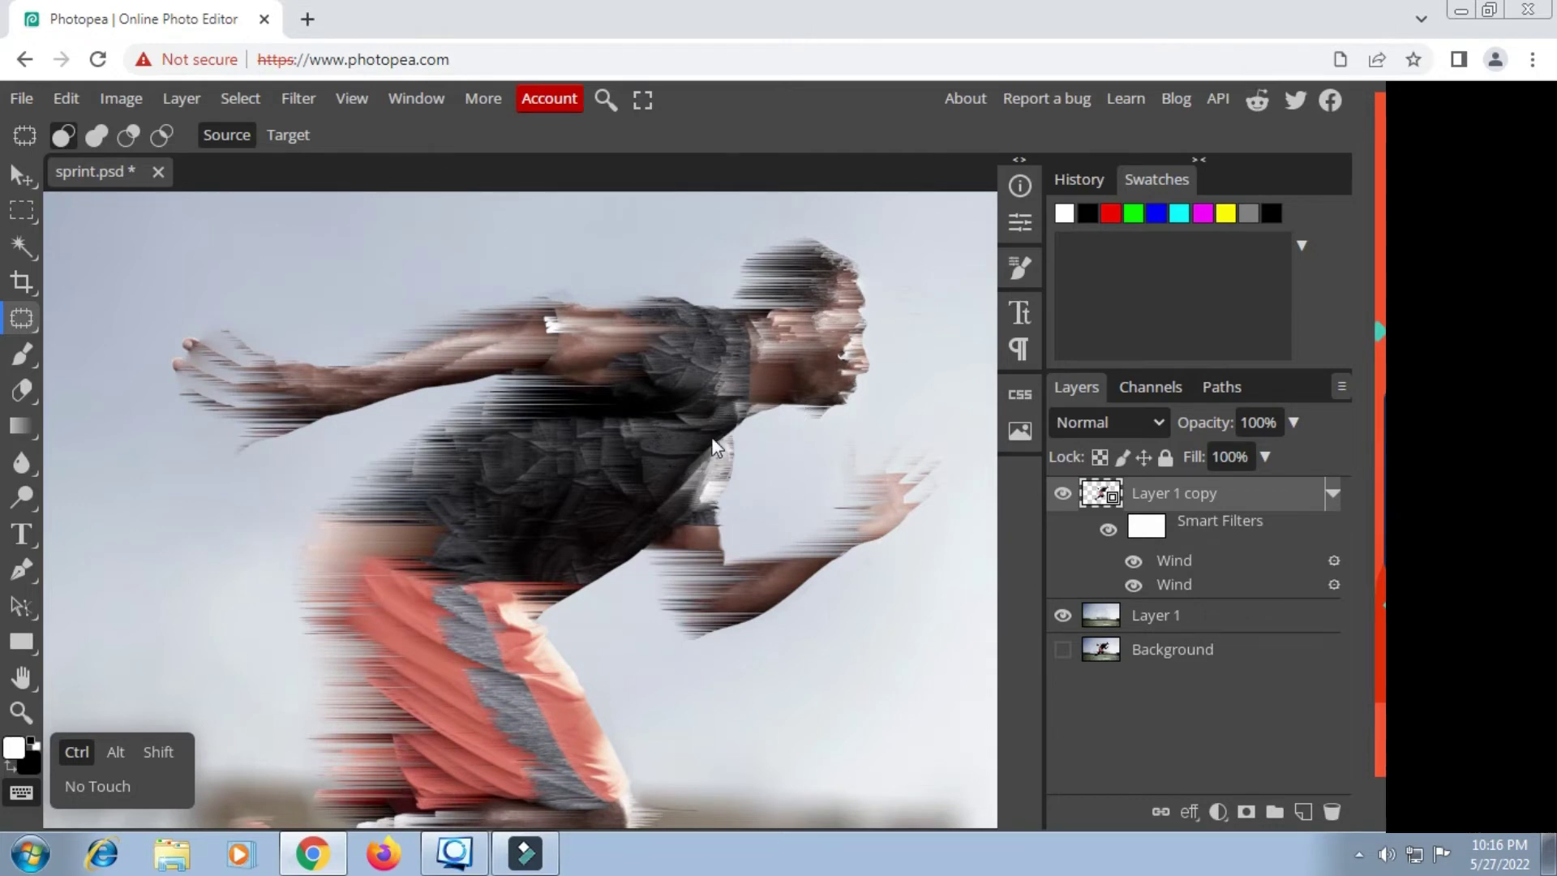
pyautogui.scroll(-5, 626, 477)
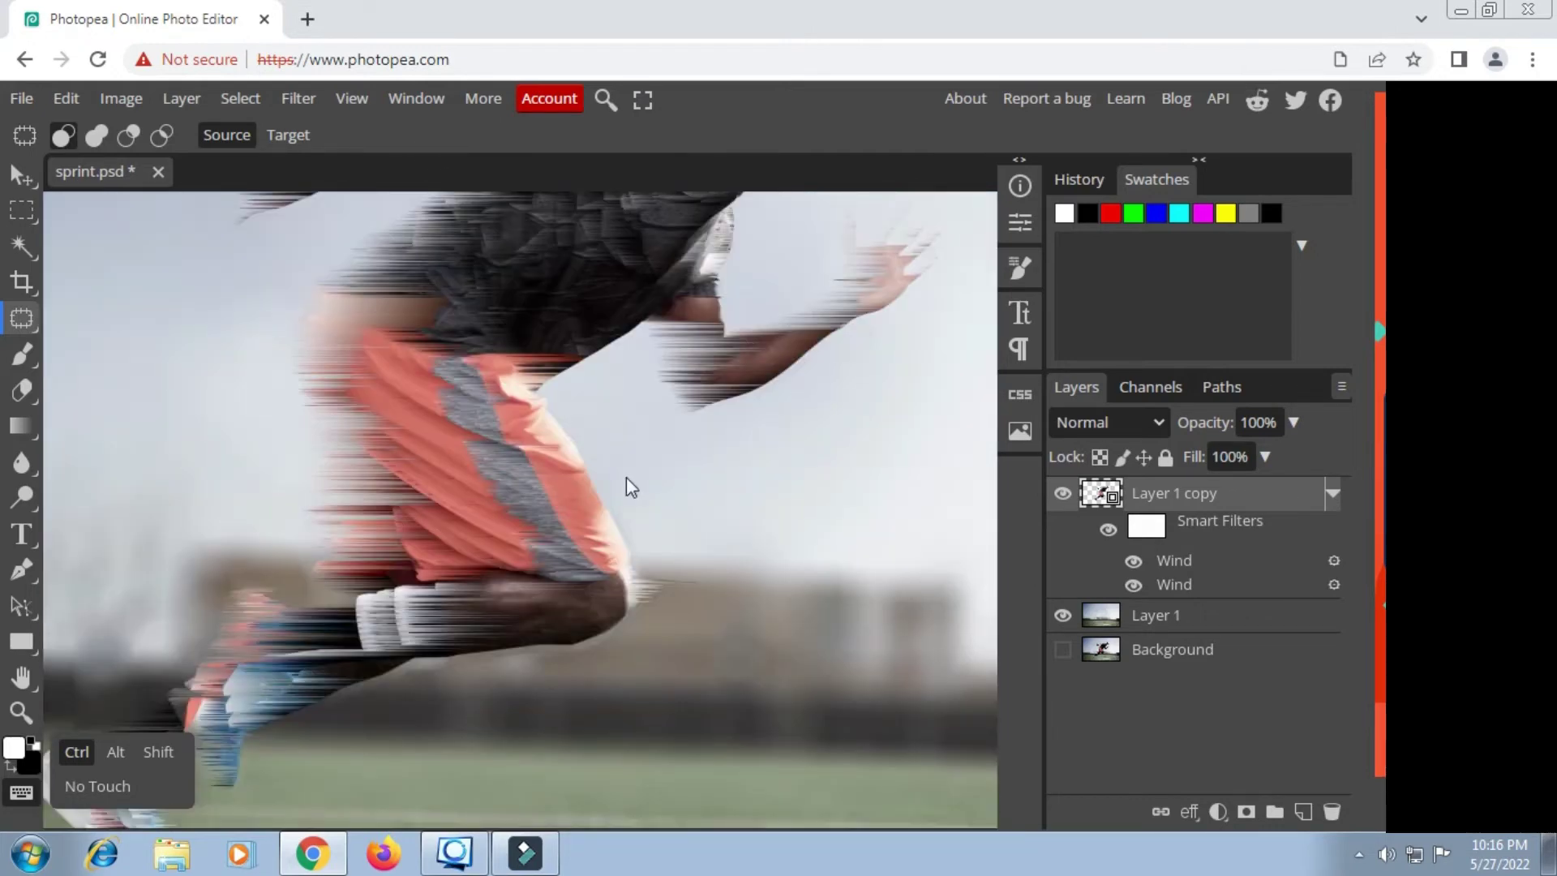
pyautogui.scroll(2, 626, 476)
pyautogui.scroll(2, 626, 478)
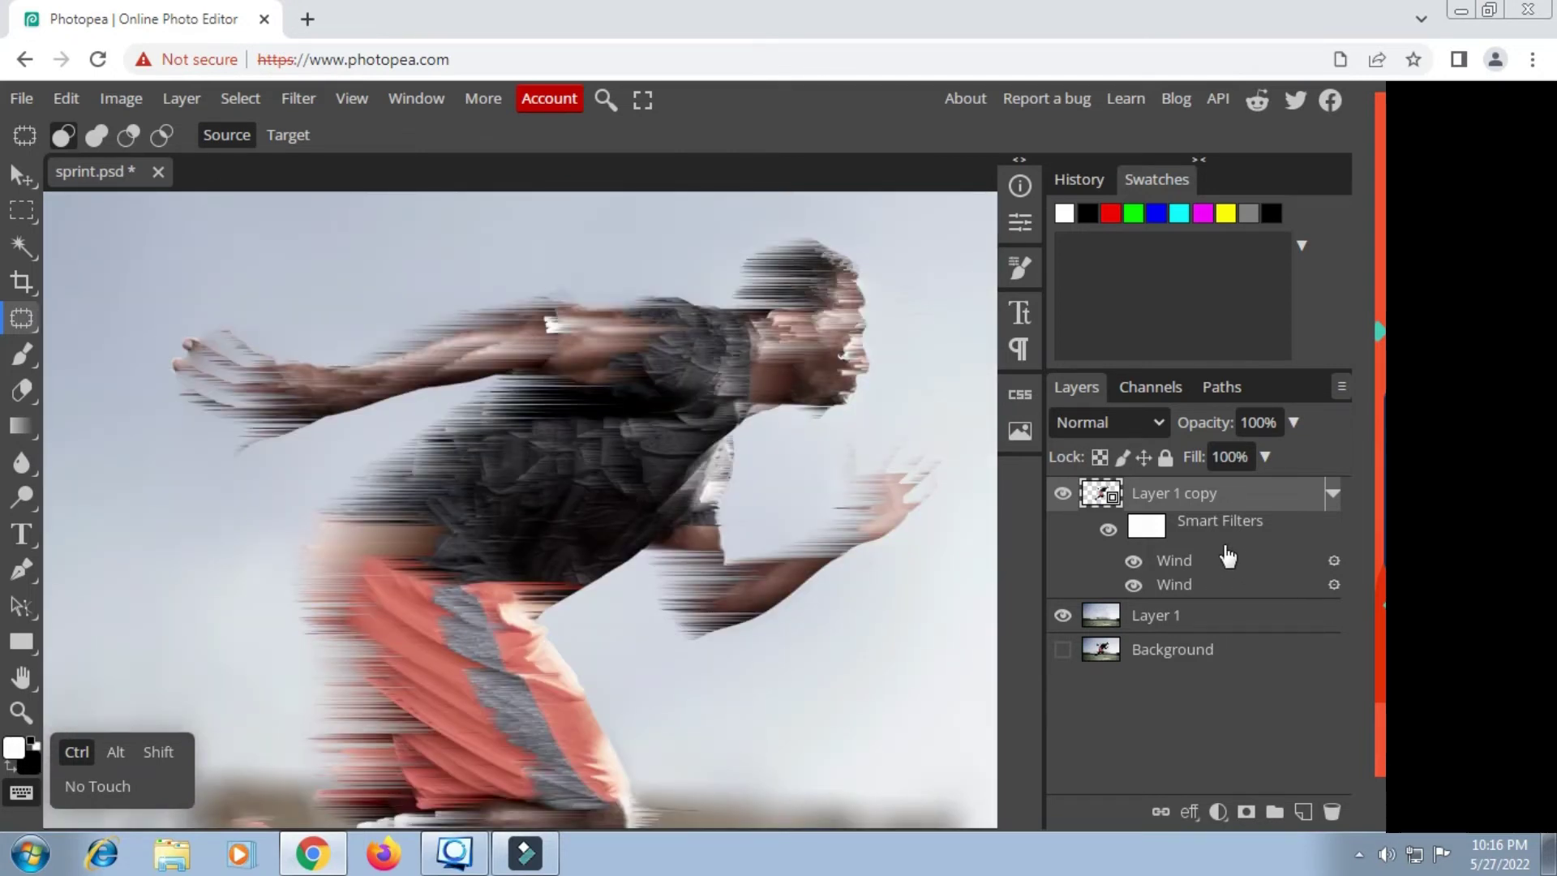
# Step: Target the smart filter mask of Layer 1 copy and set the foreground color to black (000000)
pyautogui.click(1148, 527)
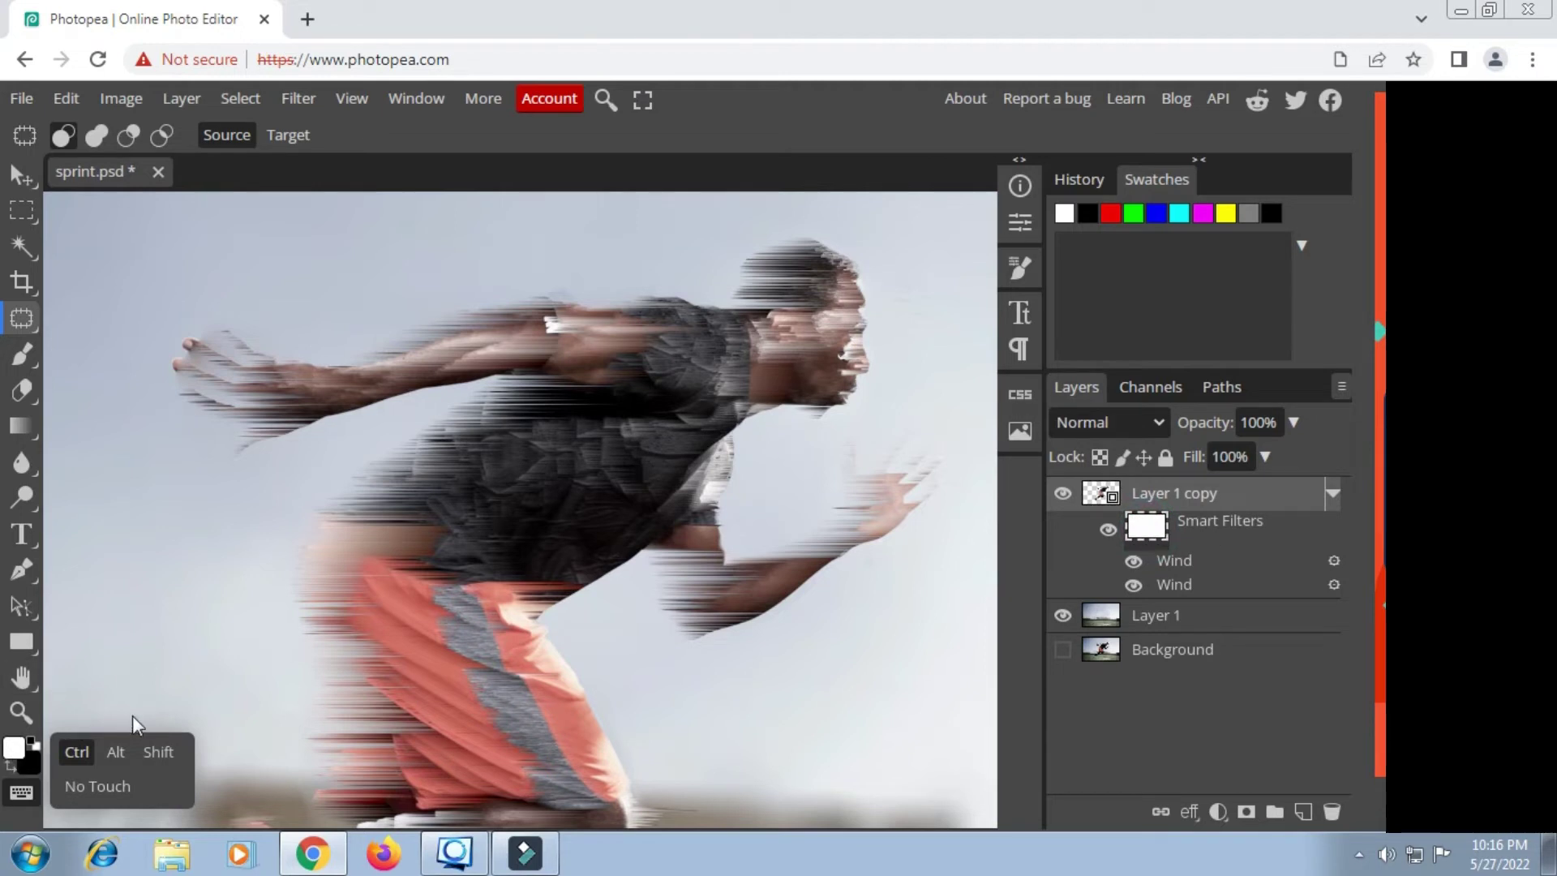
pyautogui.click(10, 763)
pyautogui.click(10, 752)
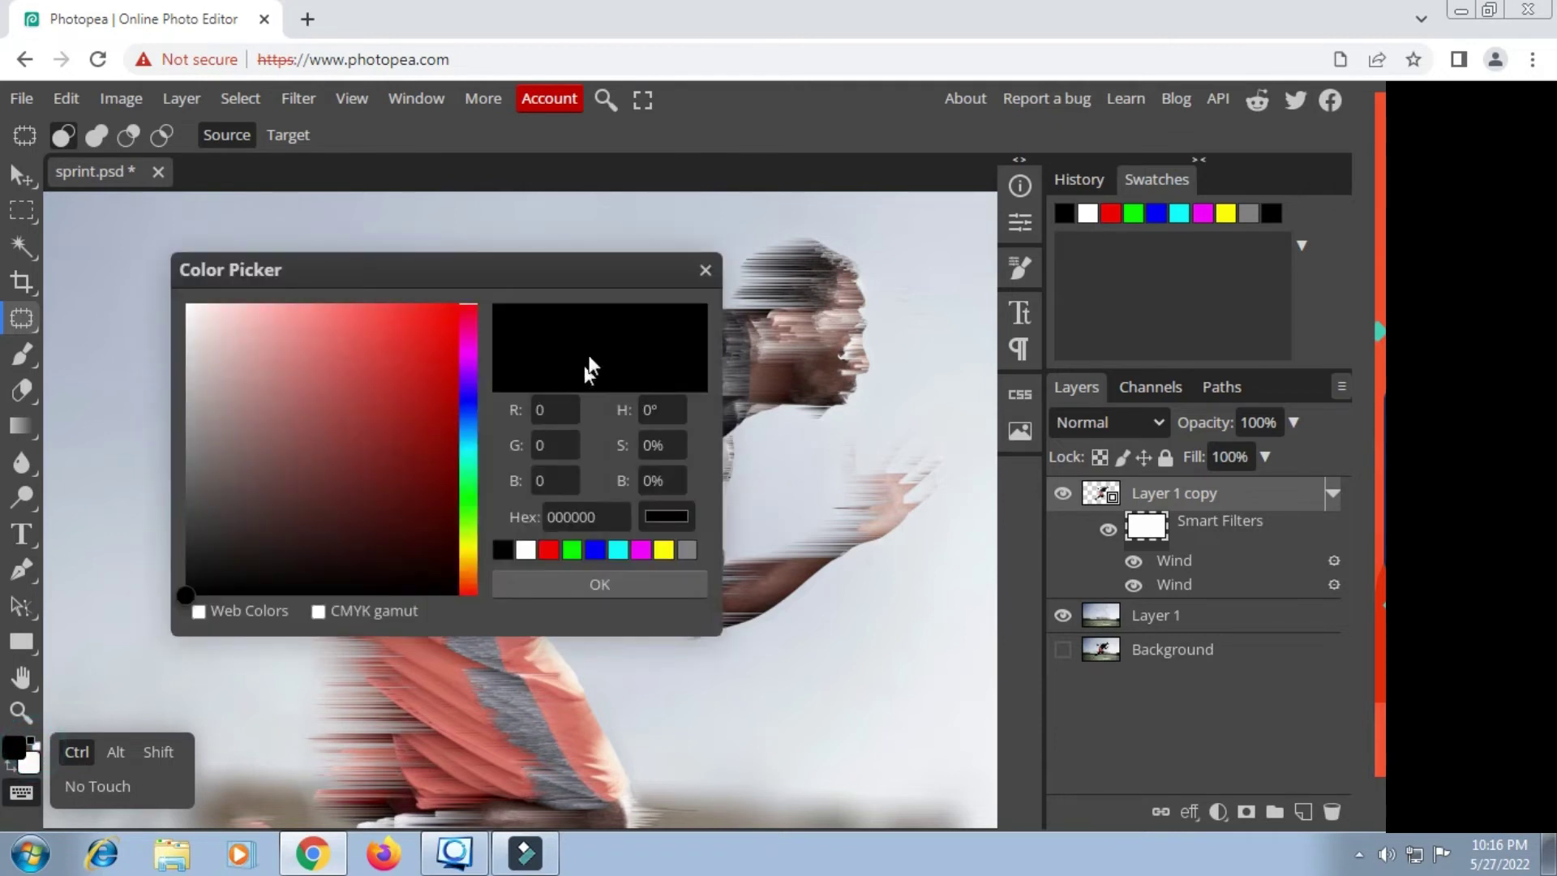
pyautogui.click(582, 590)
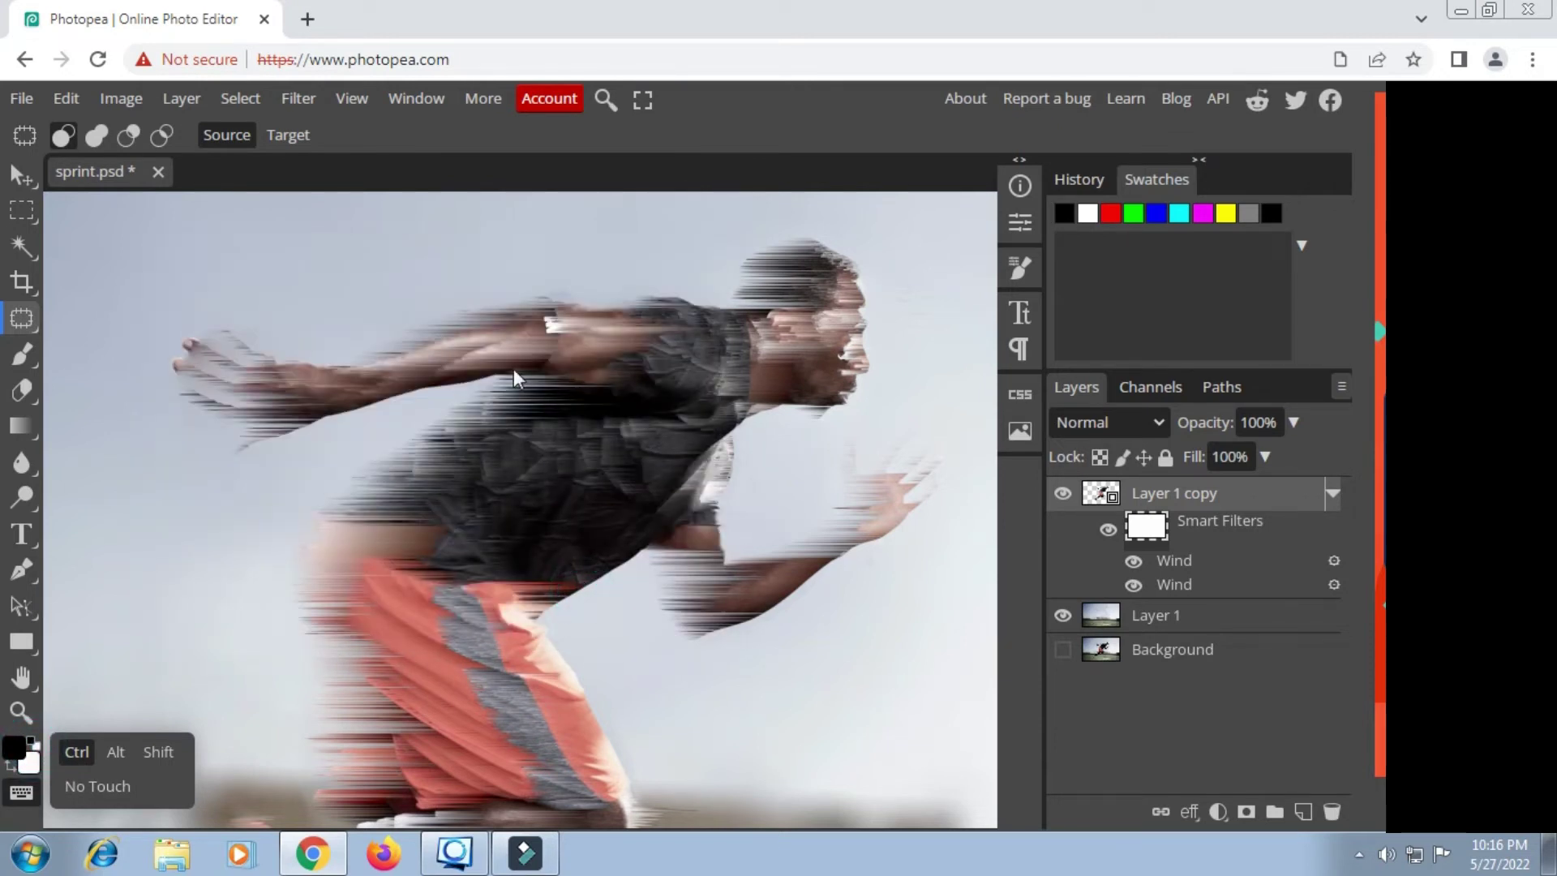
# Step: Set up a soft round brush with 0% hardness, a size of about 133 px and 23% opacity
pyautogui.click(23, 355)
pyautogui.rightClick(187, 301)
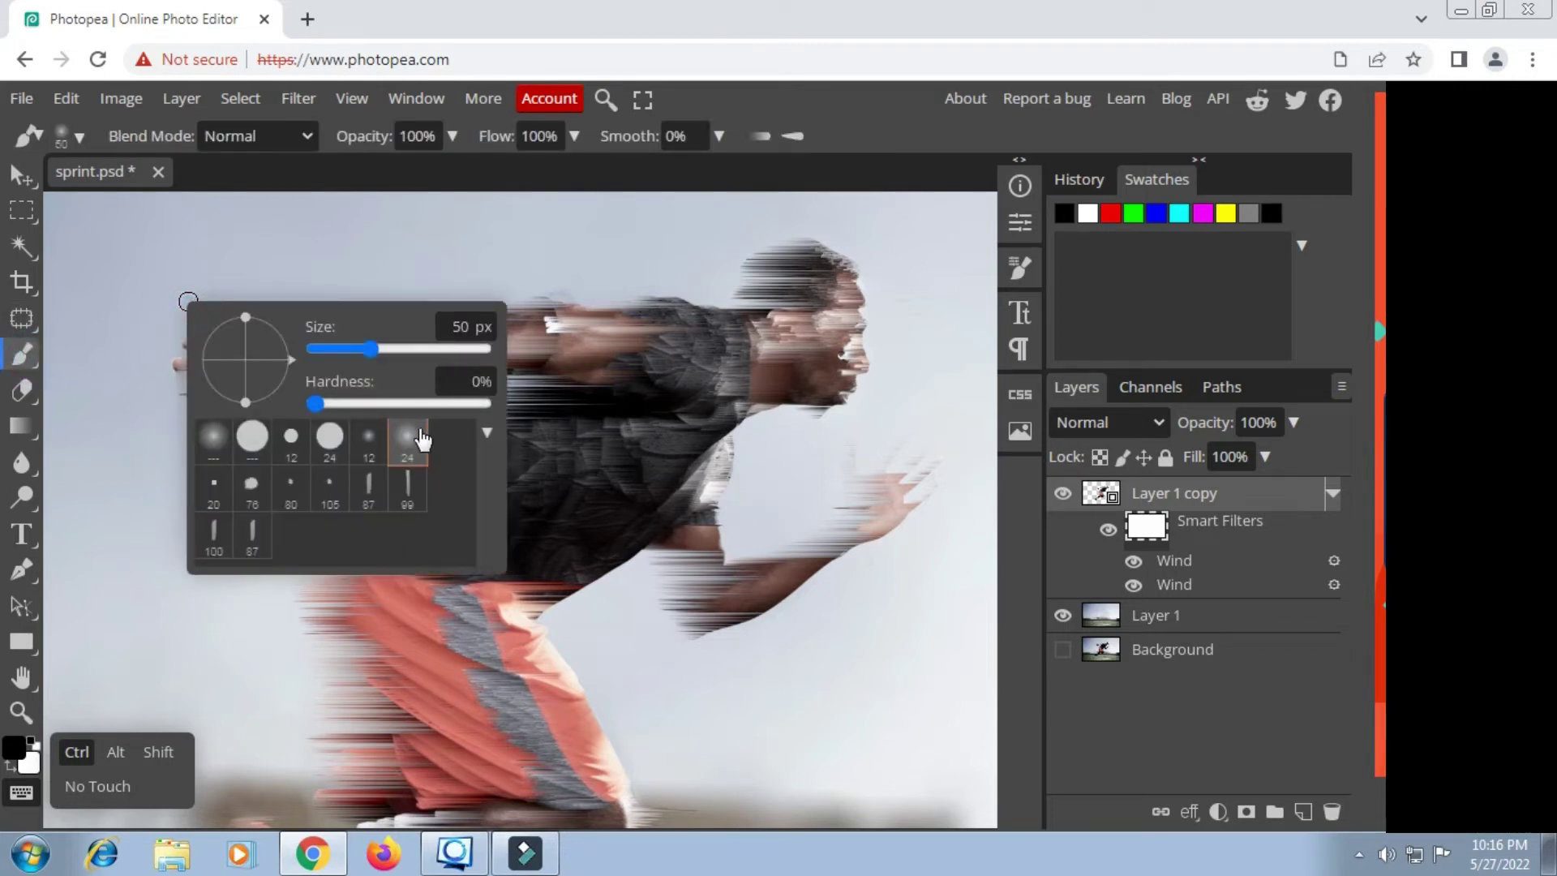
pyautogui.click(408, 438)
pyautogui.click(426, 349)
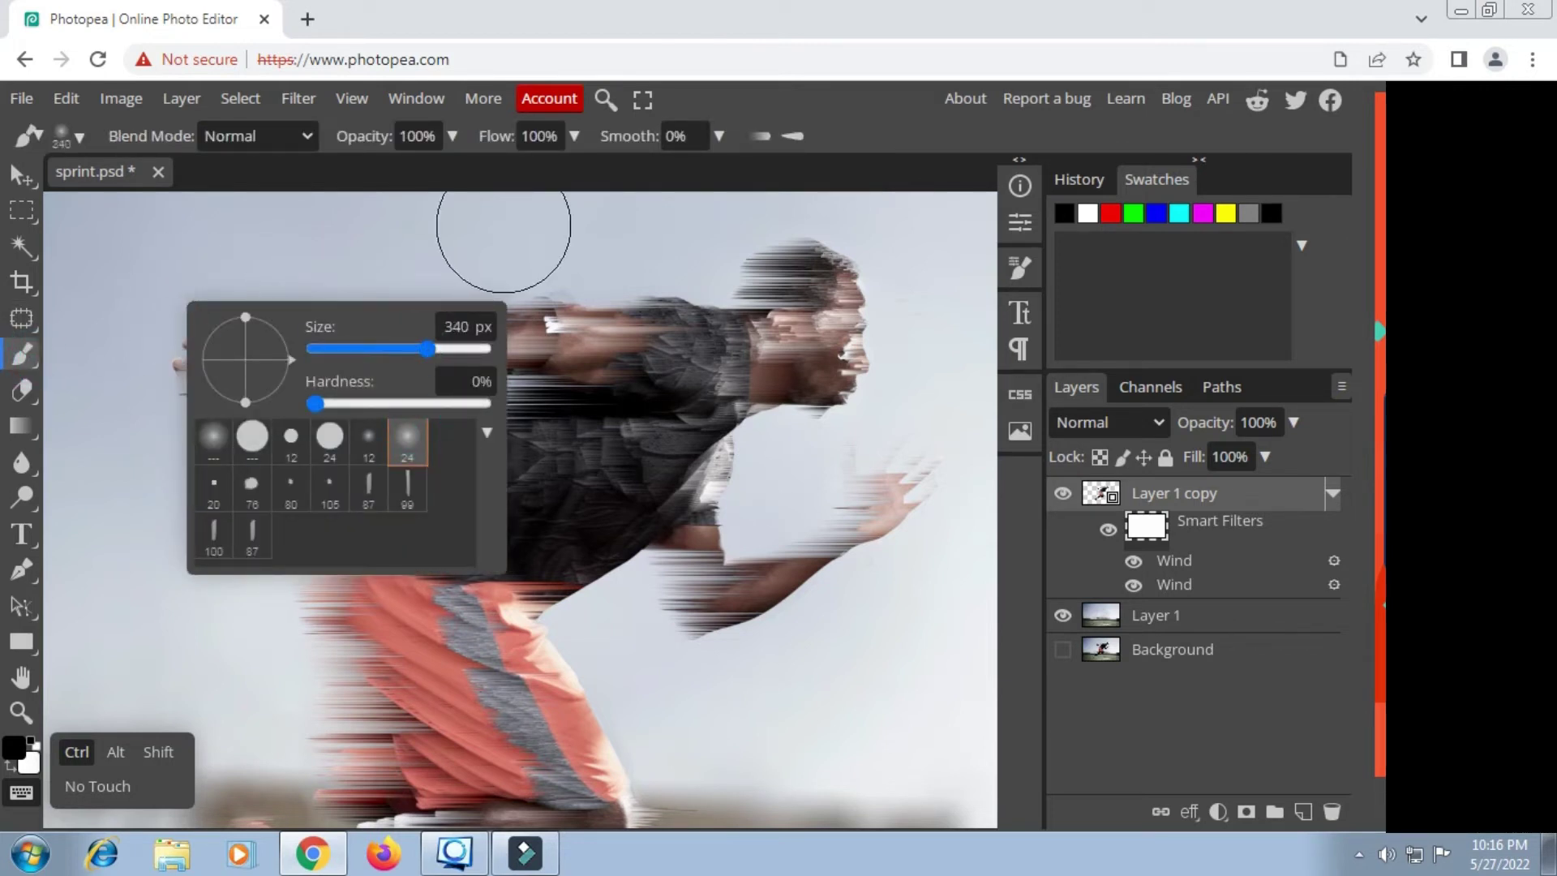
pyautogui.click(397, 353)
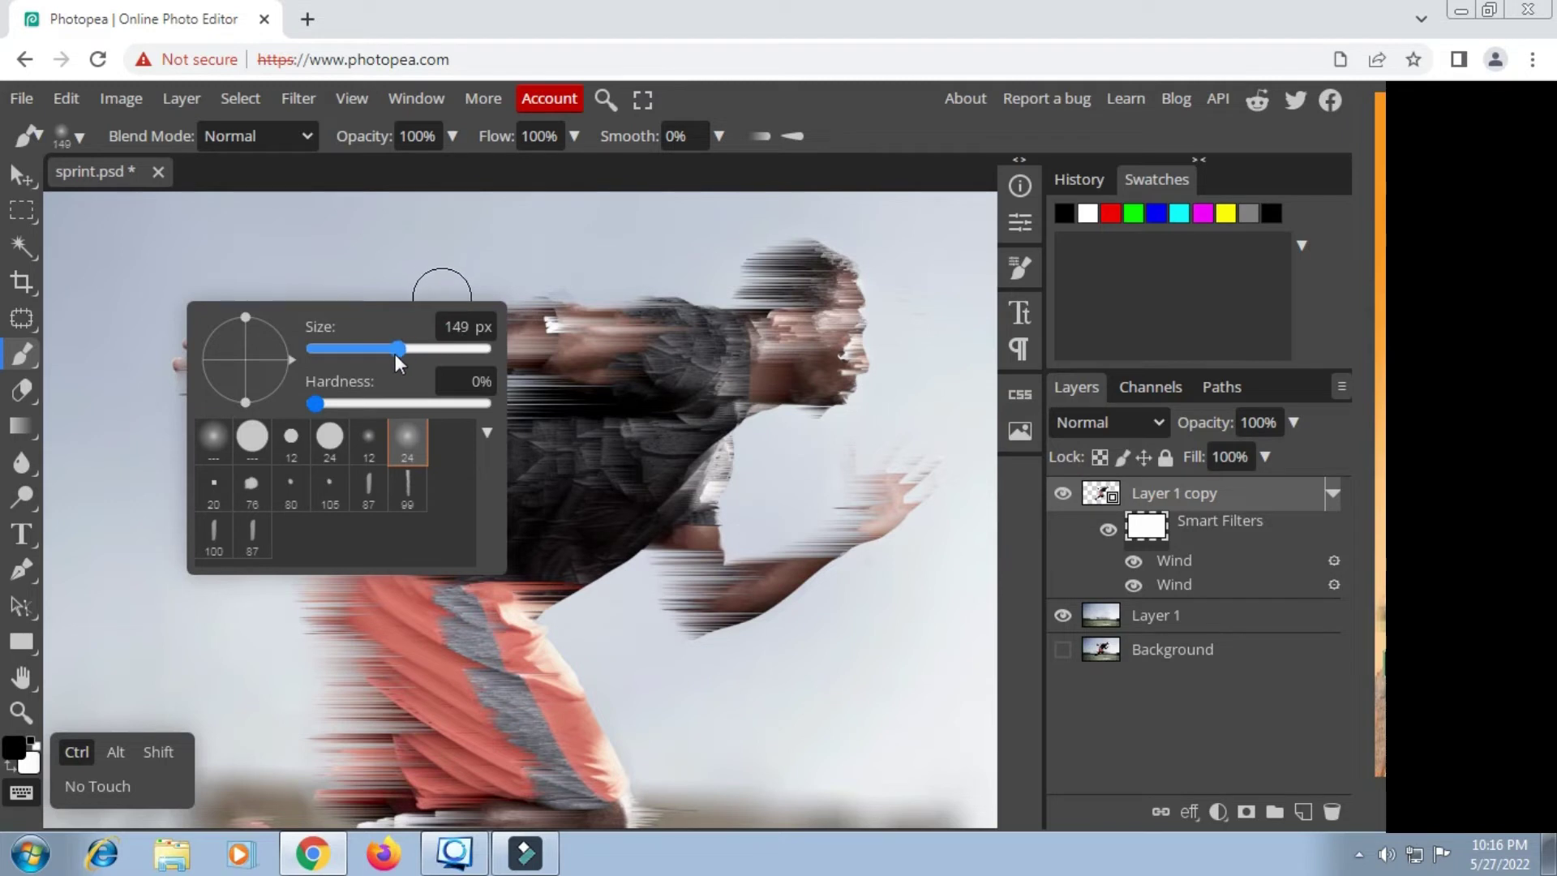
pyautogui.click(394, 352)
pyautogui.click(451, 143)
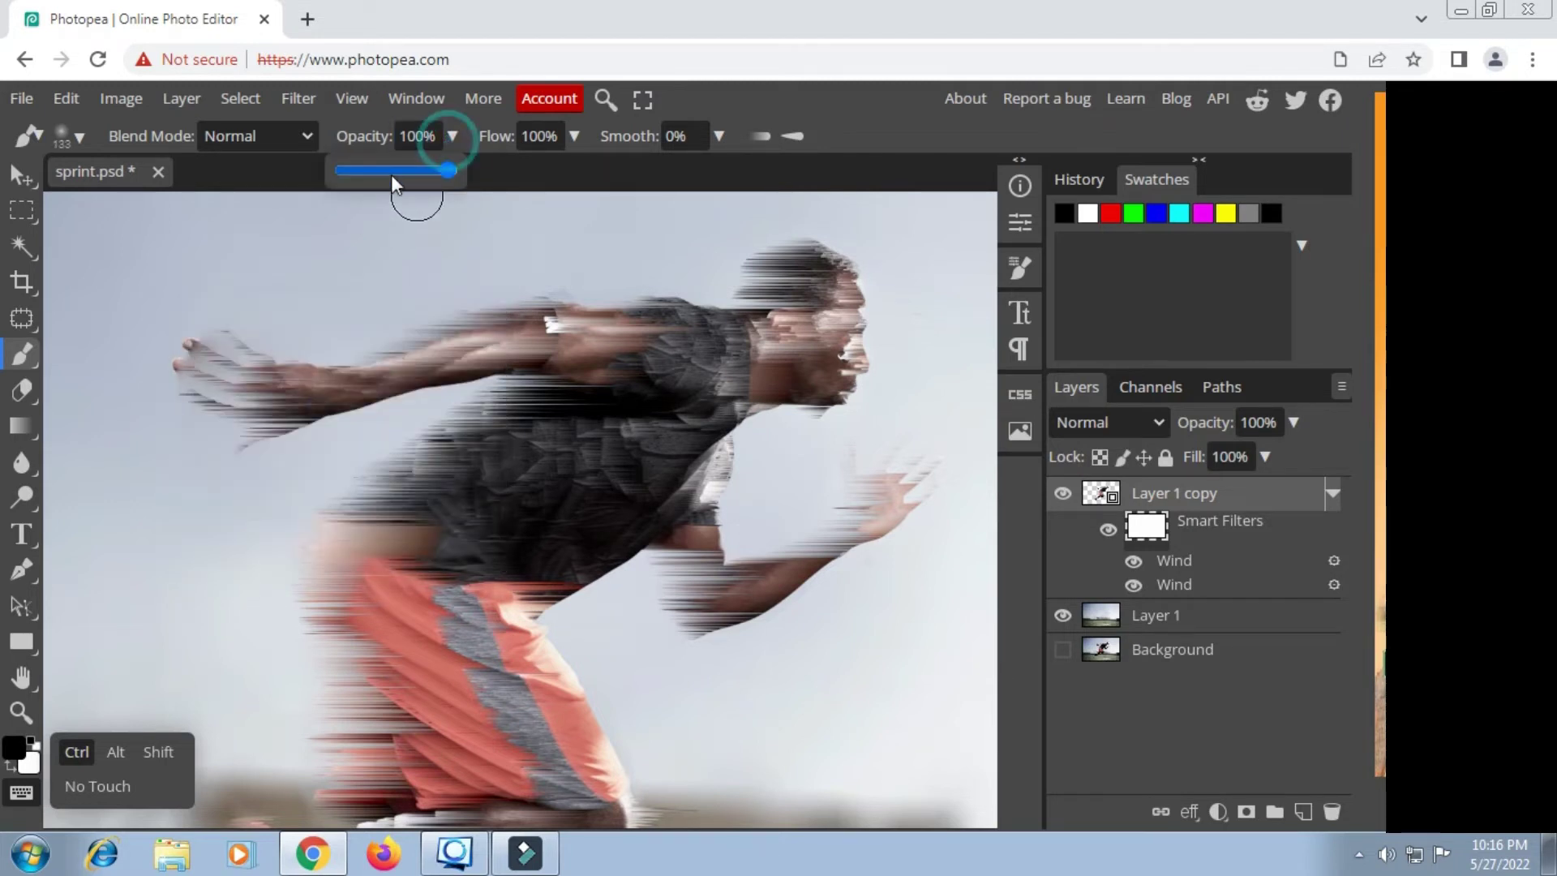
pyautogui.moveTo(391, 172); pyautogui.dragTo(379, 172)
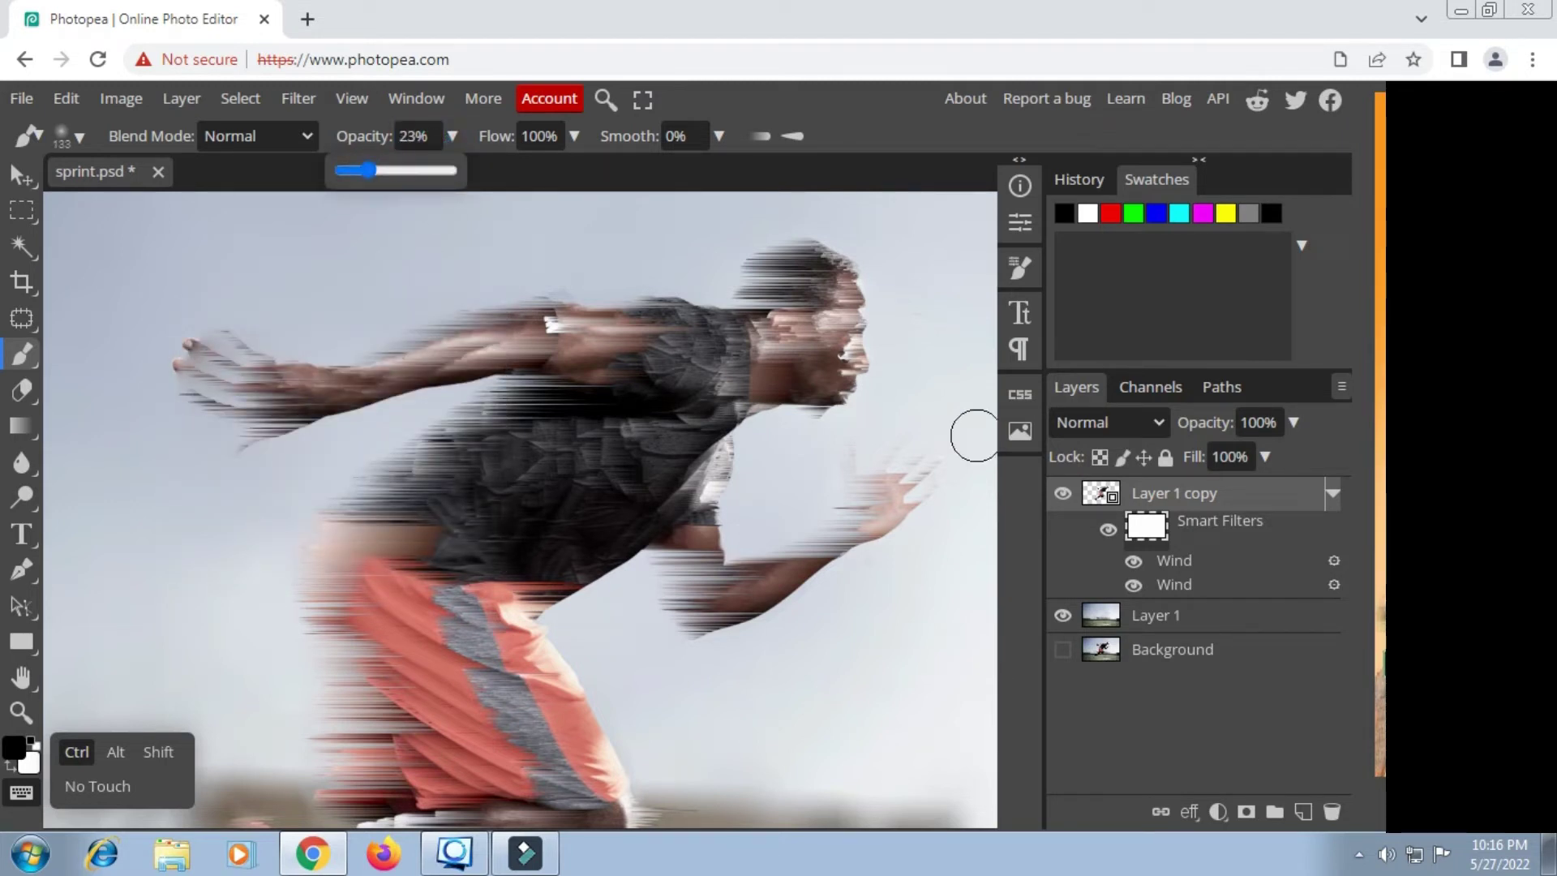
# Step: Paint on the smart filter mask over the runner's face, head, neck and collar to reduce the wind streaks there
pyautogui.click(887, 307)
pyautogui.moveTo(887, 306)
pyautogui.mouseDown()
pyautogui.moveTo(865, 279)
pyautogui.moveTo(869, 337)
pyautogui.moveTo(844, 369)
pyautogui.moveTo(862, 376)
pyautogui.moveTo(806, 417)
pyautogui.moveTo(862, 351)
pyautogui.moveTo(852, 284)
pyautogui.moveTo(736, 328)
pyautogui.moveTo(831, 292)
pyautogui.moveTo(814, 260)
pyautogui.mouseUp()
pyautogui.moveTo(745, 318)
pyautogui.mouseDown()
pyautogui.moveTo(835, 280)
pyautogui.moveTo(819, 275)
pyautogui.moveTo(774, 322)
pyautogui.mouseUp()
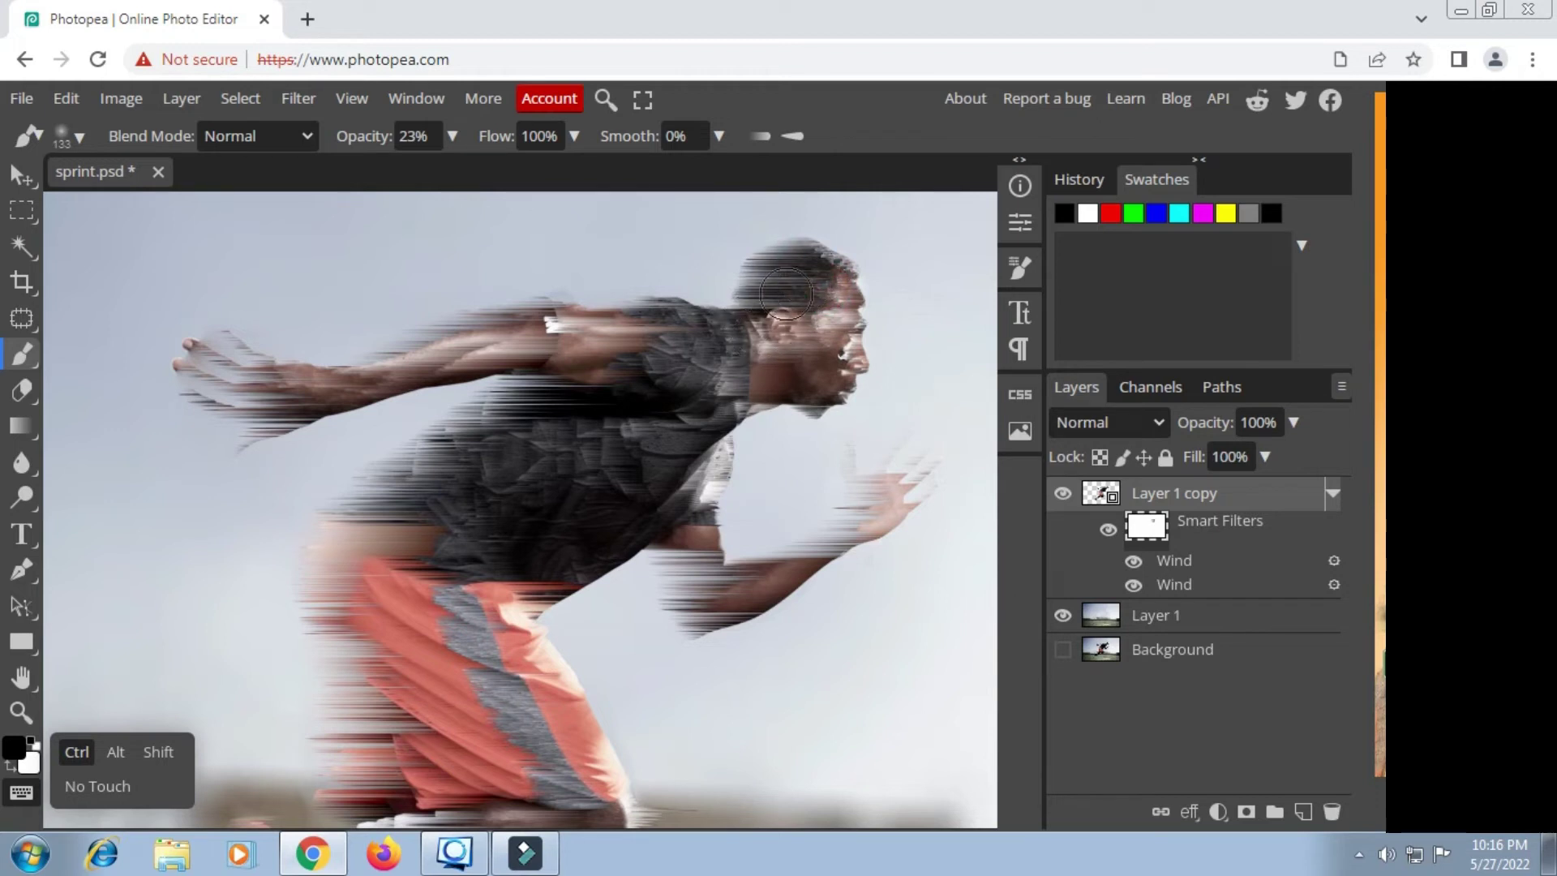
pyautogui.moveTo(718, 372)
pyautogui.mouseDown()
pyautogui.moveTo(831, 407)
pyautogui.moveTo(856, 356)
pyautogui.moveTo(831, 399)
pyautogui.moveTo(774, 428)
pyautogui.mouseUp()
pyautogui.moveTo(839, 280)
pyautogui.mouseDown()
pyautogui.moveTo(839, 368)
pyautogui.moveTo(762, 380)
pyautogui.moveTo(752, 413)
pyautogui.mouseUp()
pyautogui.scroll(-3, 811, 402)
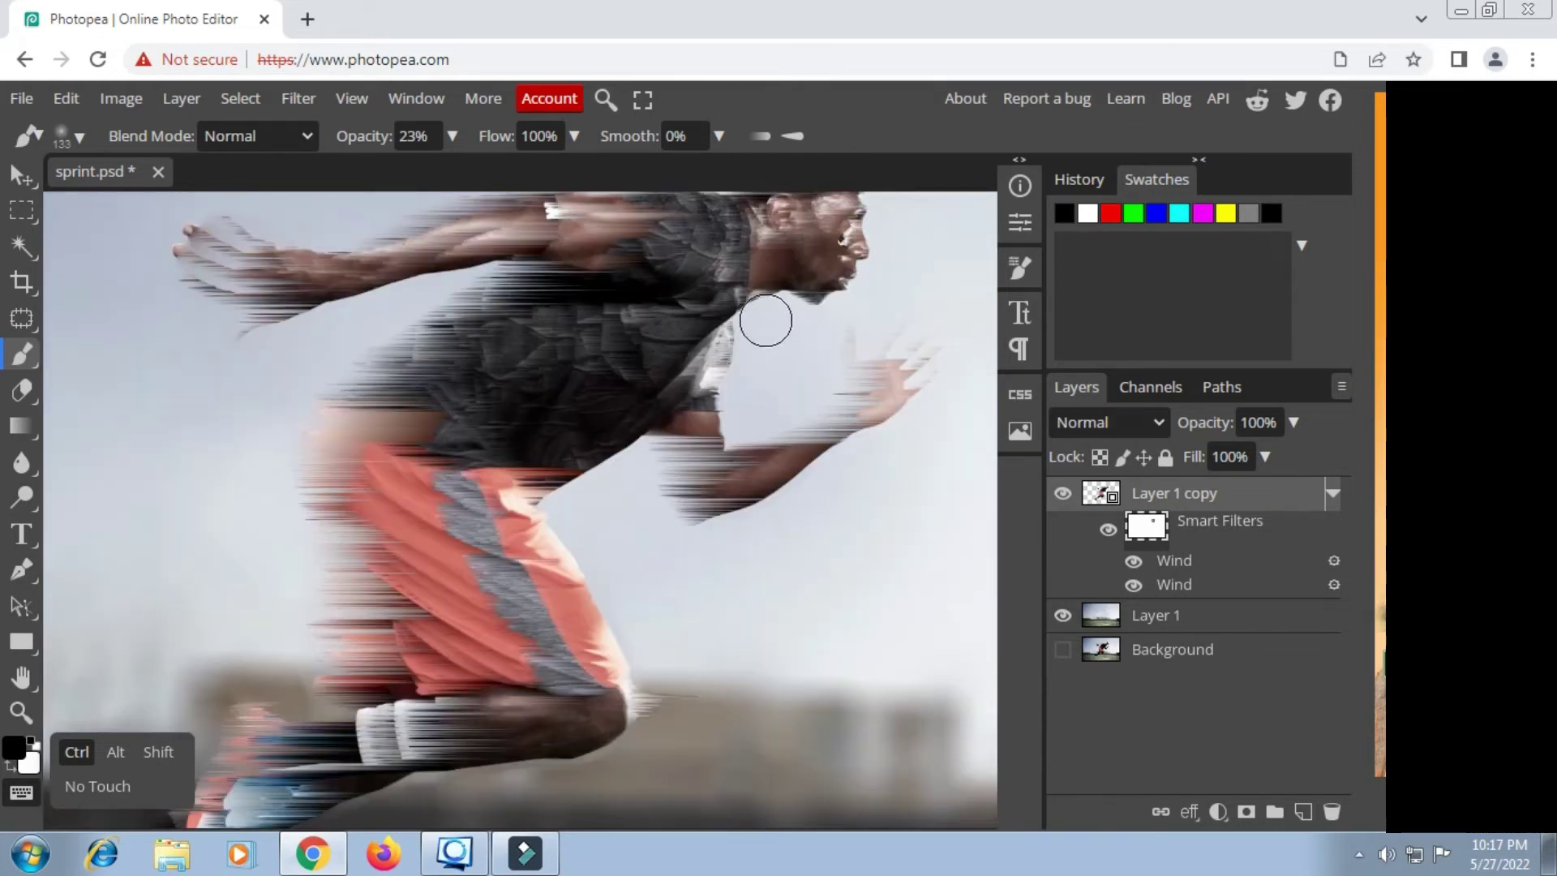
pyautogui.moveTo(751, 327); pyautogui.dragTo(718, 362)
pyautogui.scroll(-3, 758, 435)
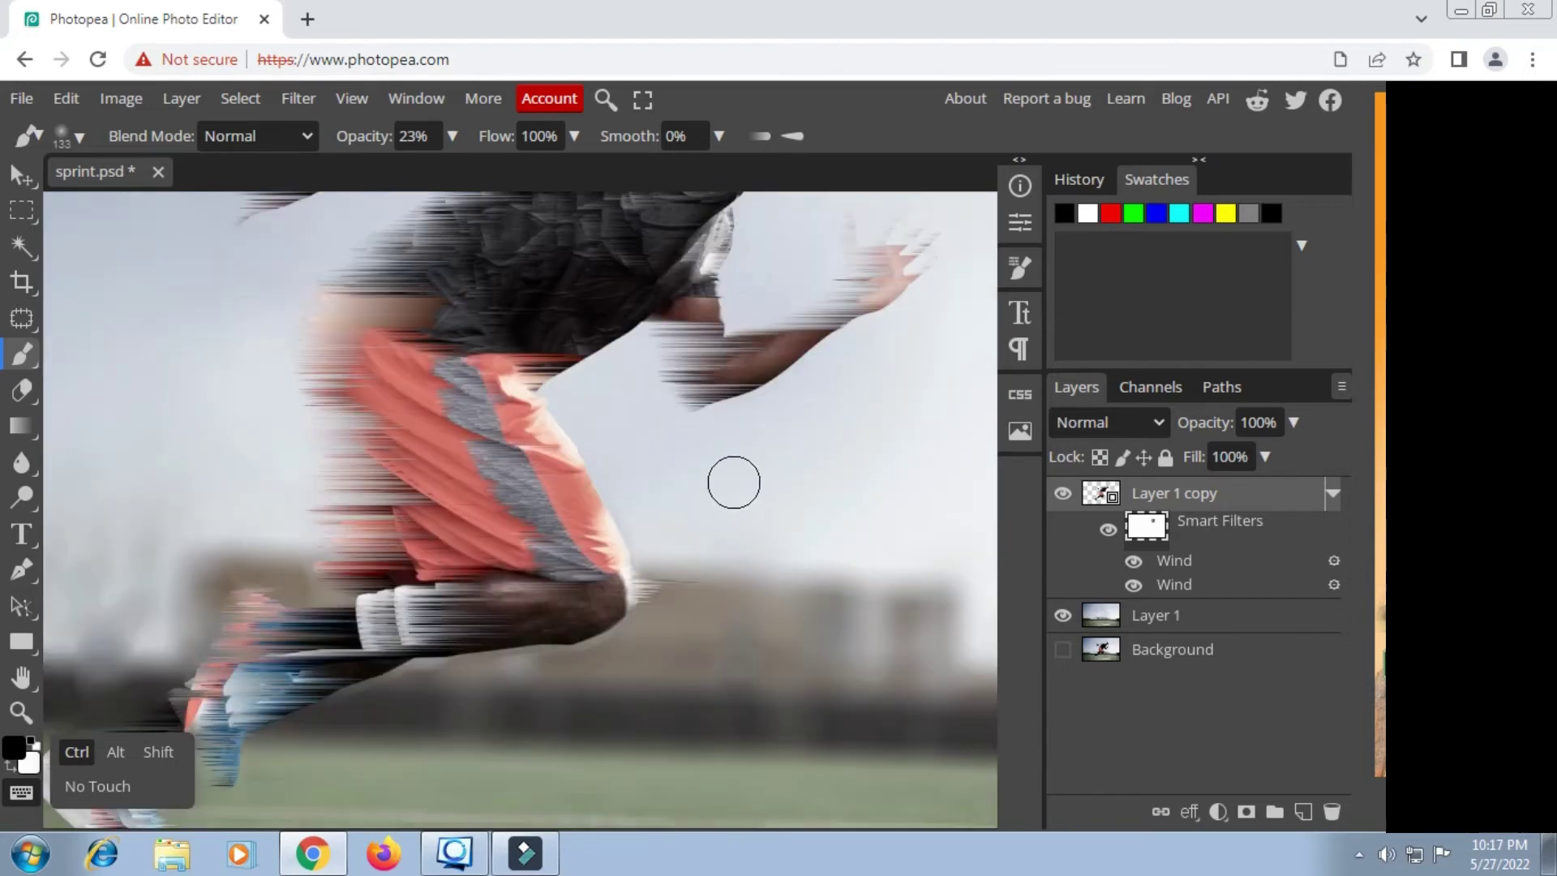
pyautogui.scroll(-3, 734, 480)
pyautogui.scroll(3, 600, 499)
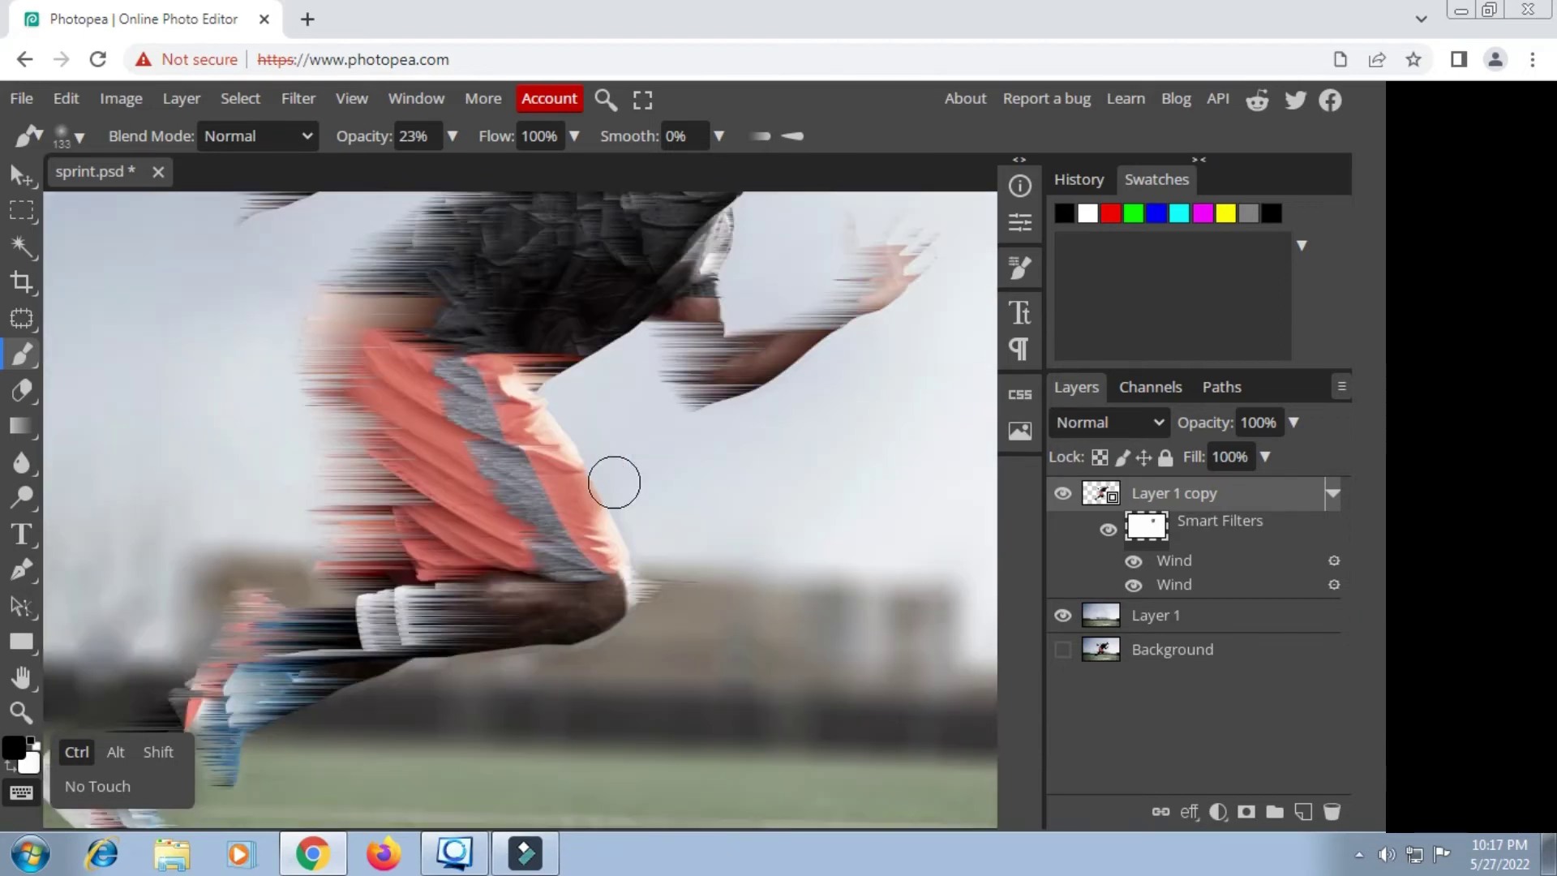
# Step: Rasterize Layer 1 copy and return to the runner's upper body
pyautogui.rightClick(1206, 501)
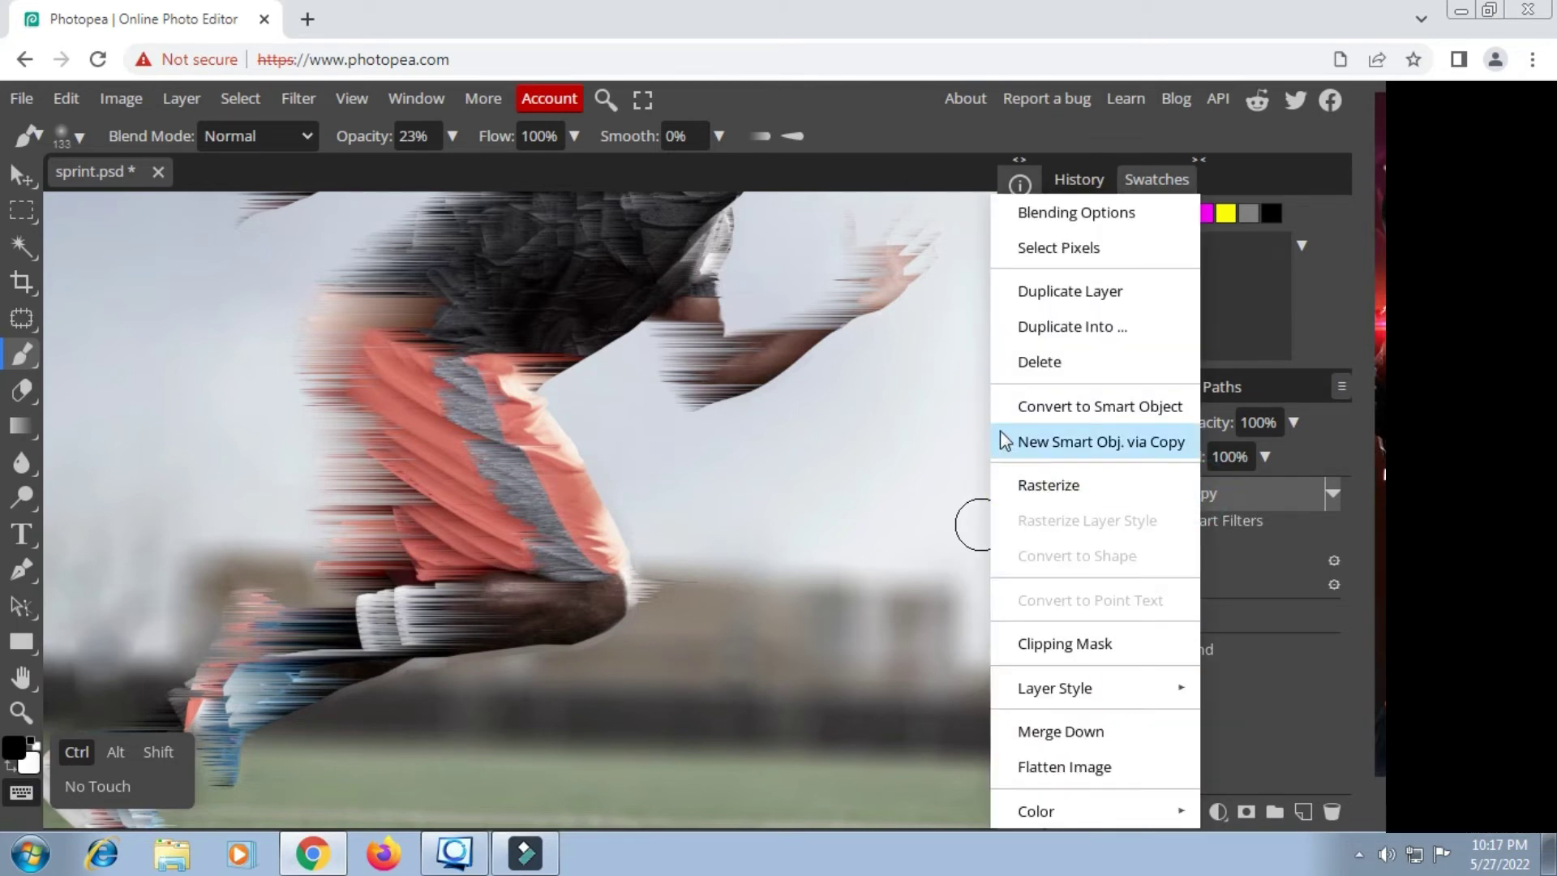
pyautogui.click(1104, 490)
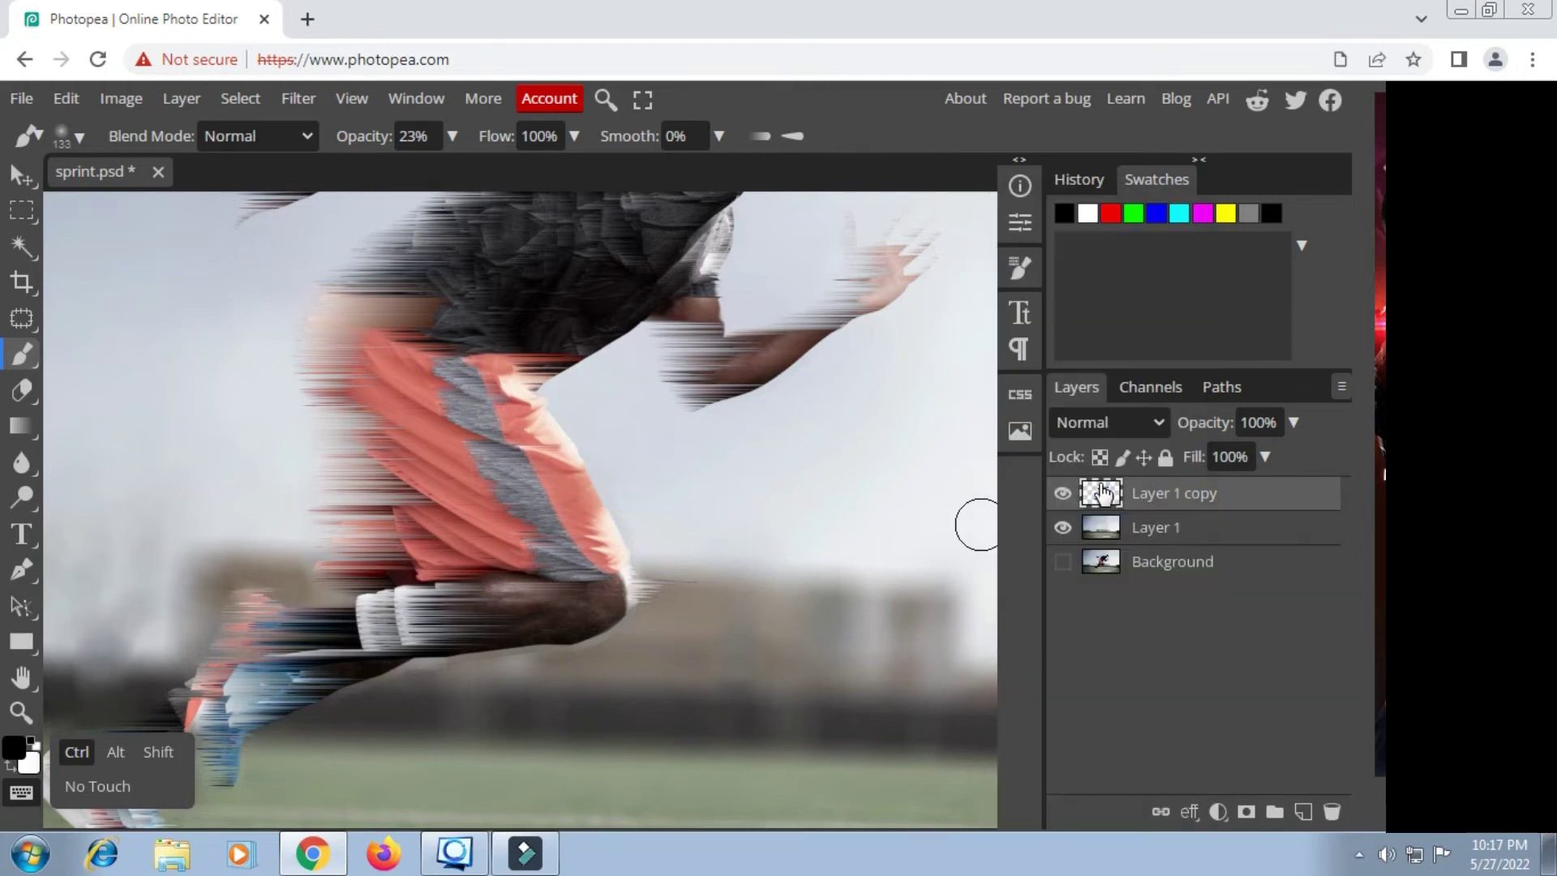
pyautogui.scroll(2, 822, 398)
pyautogui.scroll(2, 823, 397)
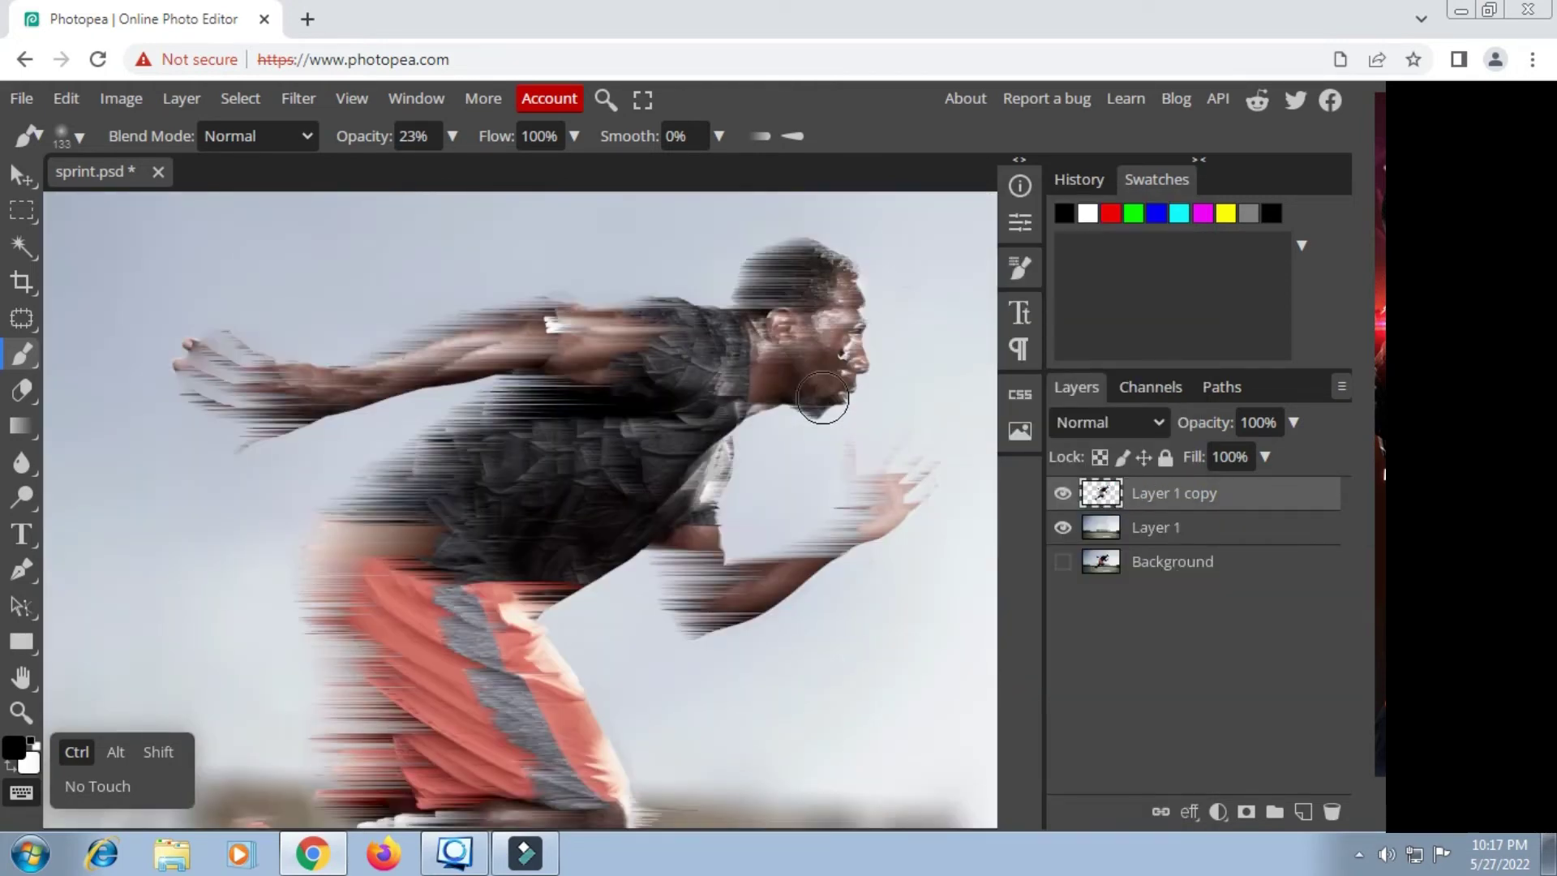
# Step: Duplicate Layer 1 copy, hide the duplicate, and make the original Layer 1 copy active
pyautogui.rightClick(1162, 504)
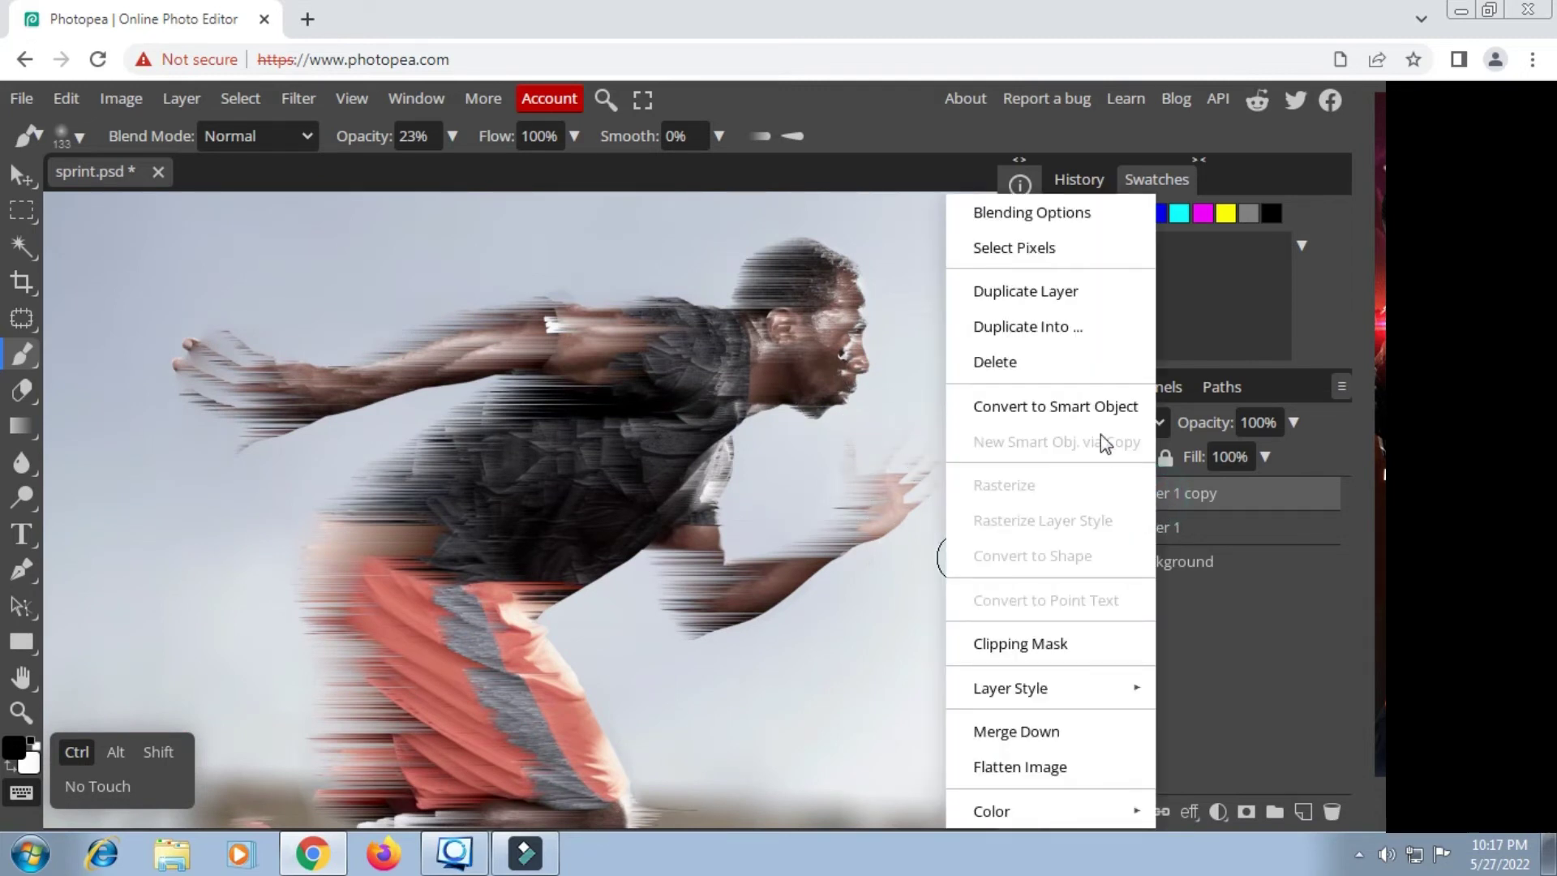
pyautogui.click(983, 292)
pyautogui.click(1192, 536)
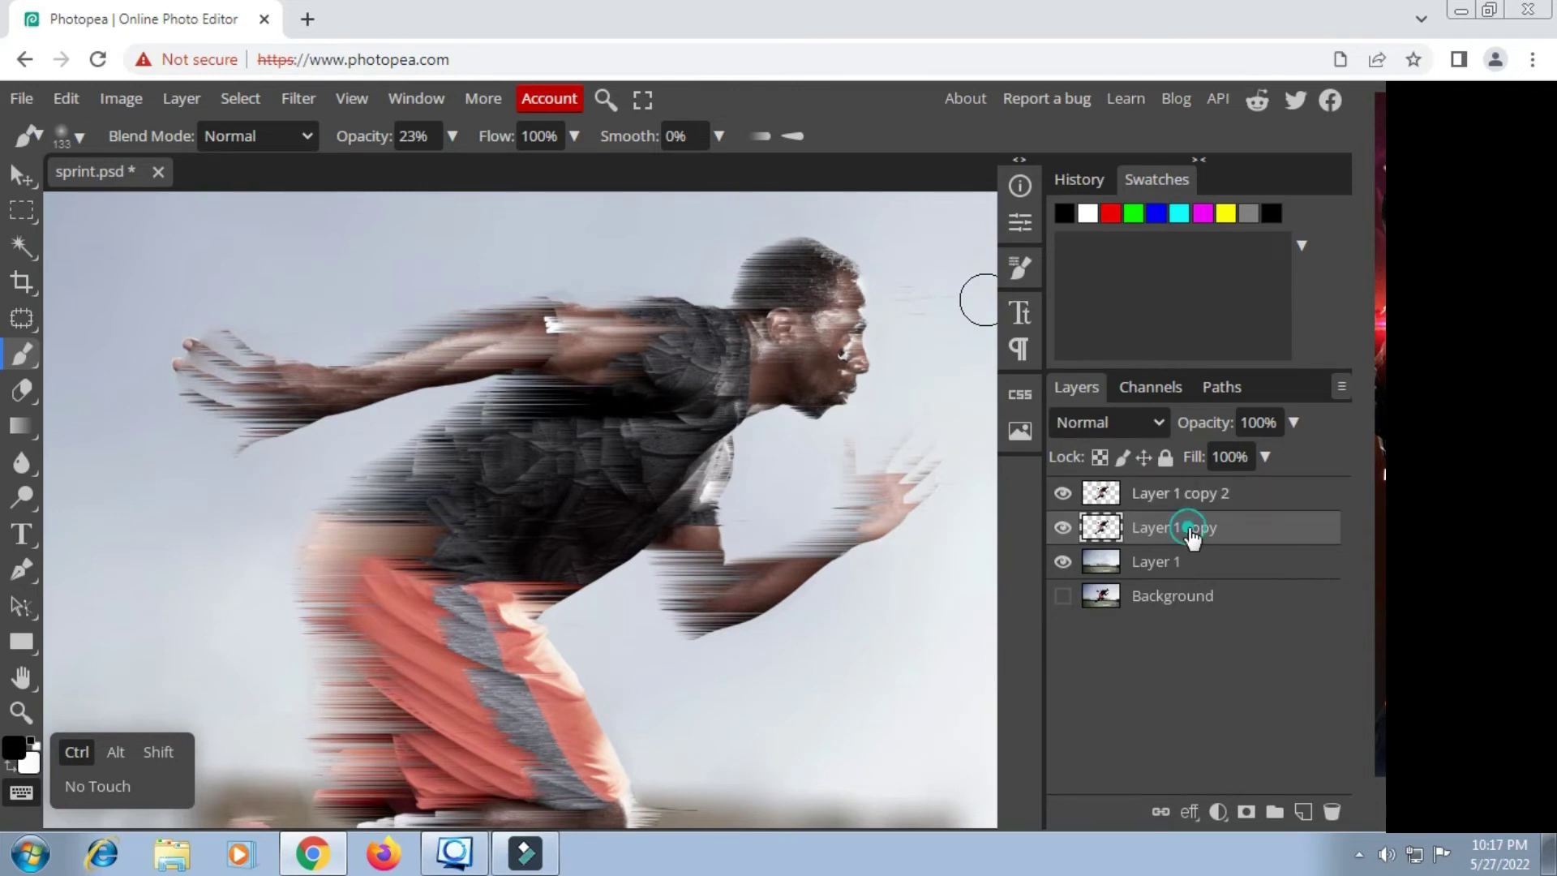
pyautogui.click(1062, 493)
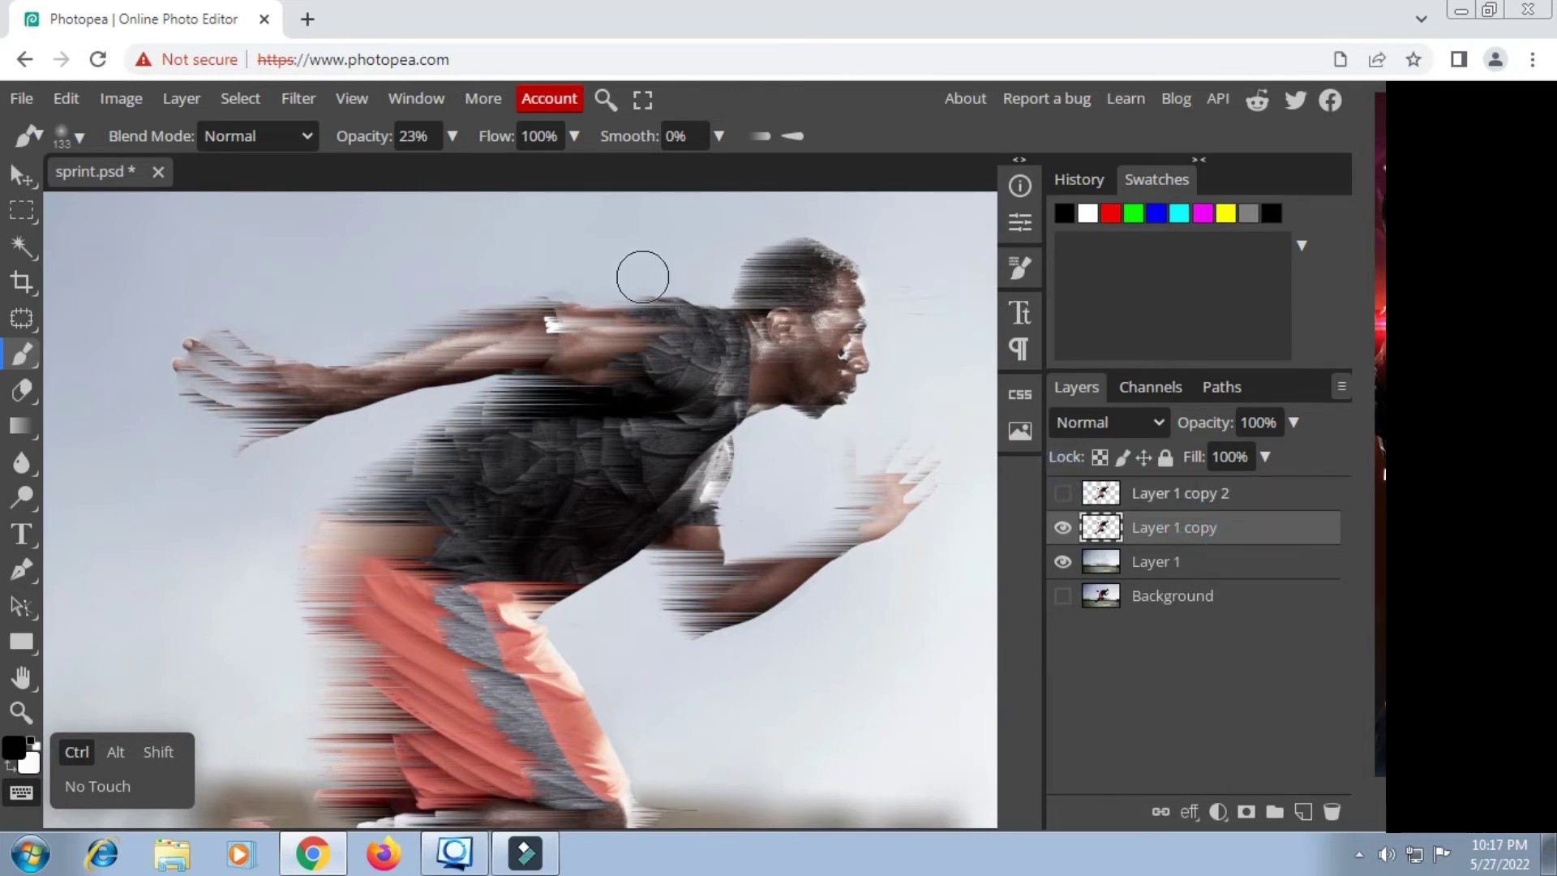
# Step: Apply a Gaussian Blur with a 1.0 px radius to Layer 1 copy
pyautogui.click(292, 96)
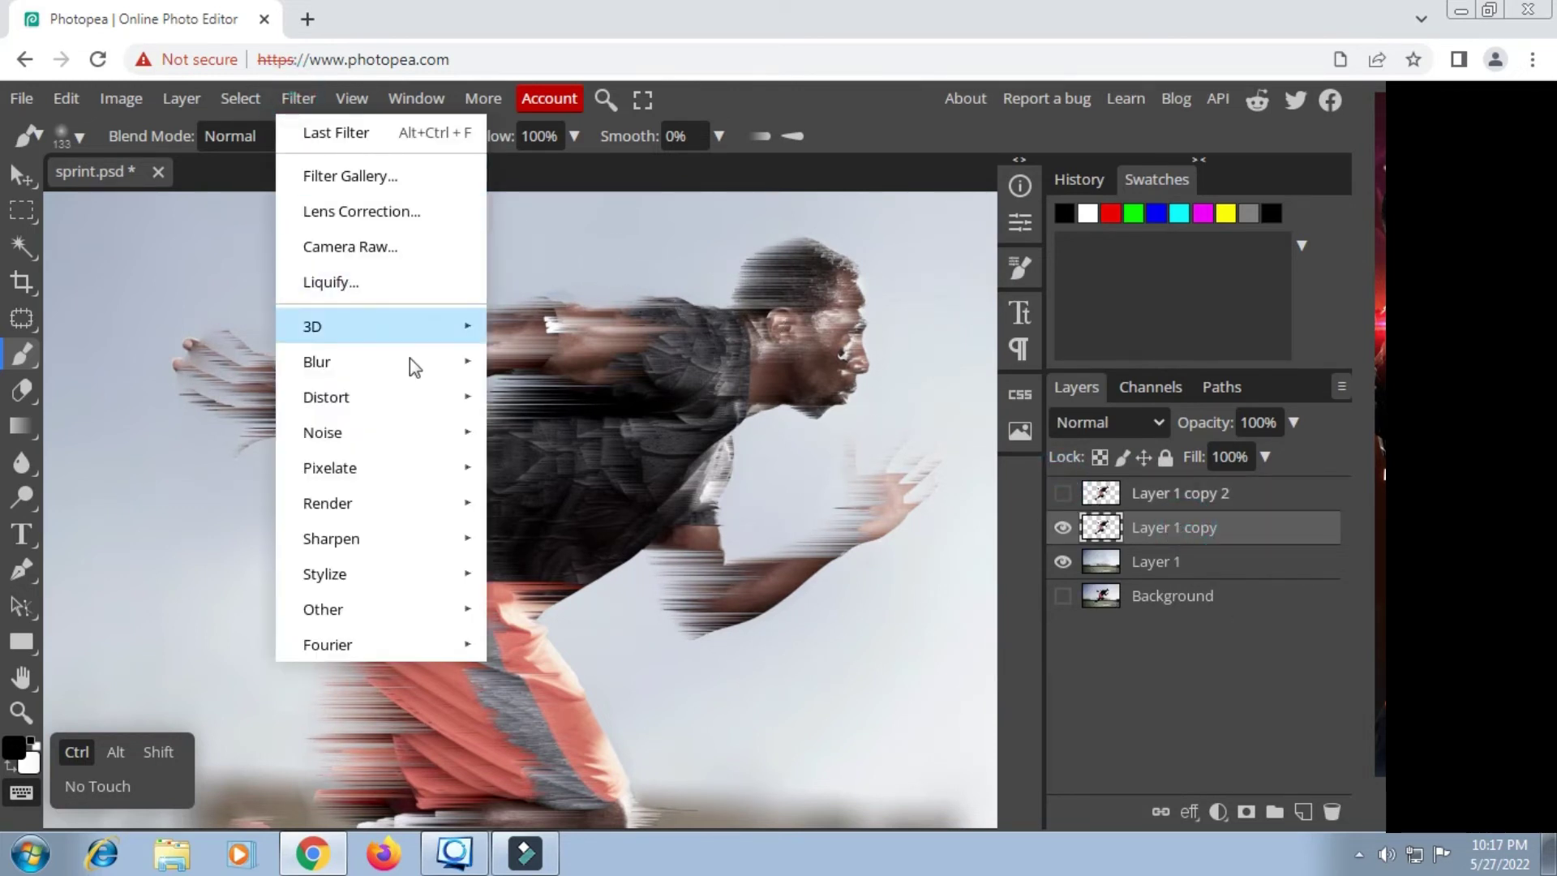
pyautogui.moveTo(402, 363)
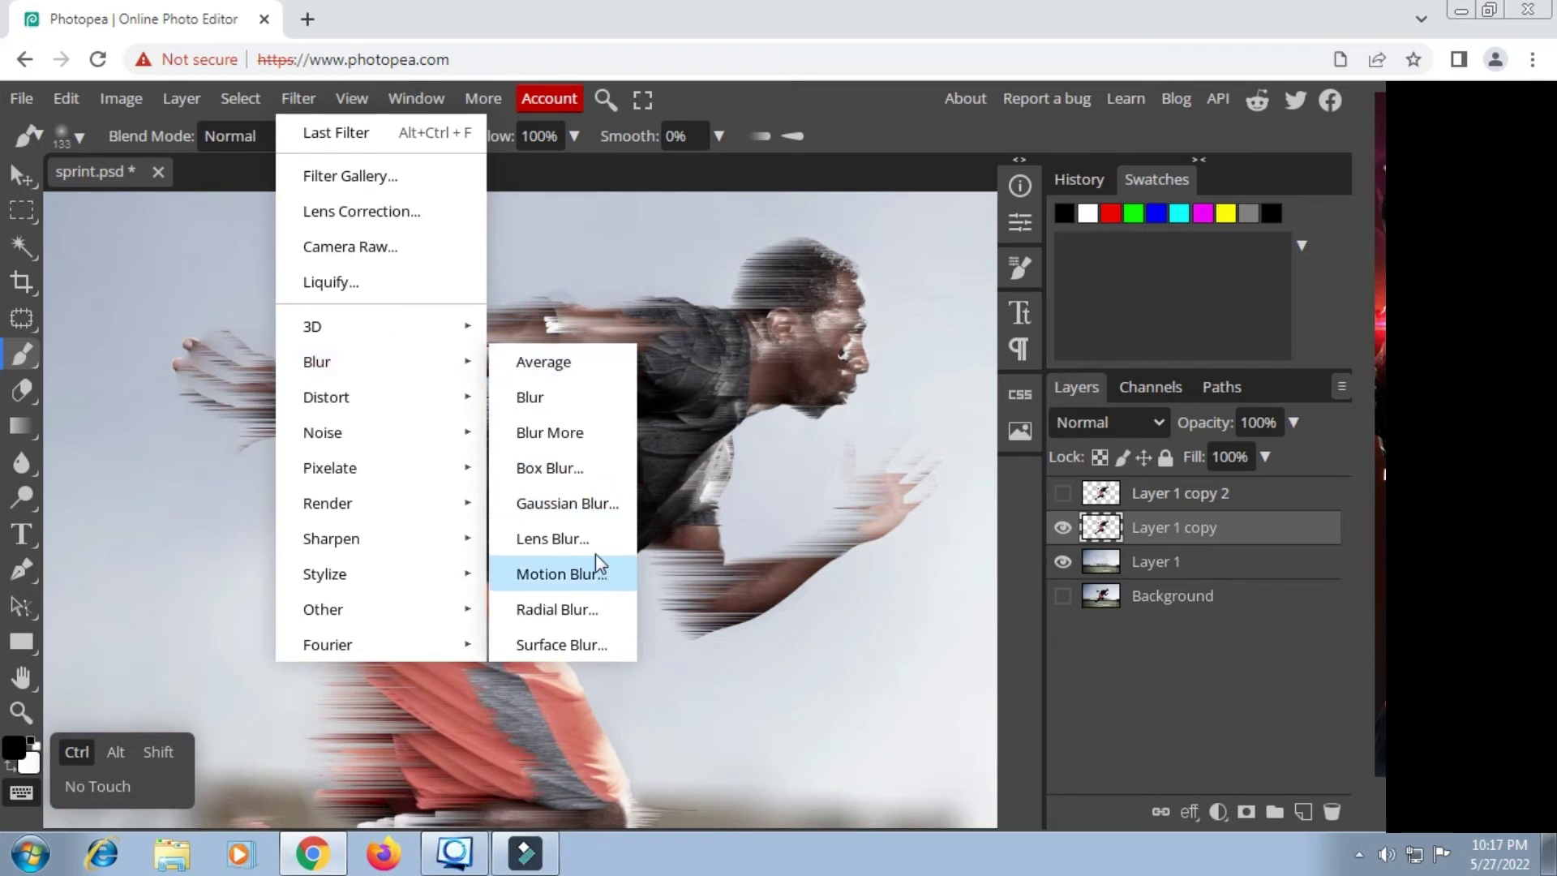
pyautogui.click(579, 508)
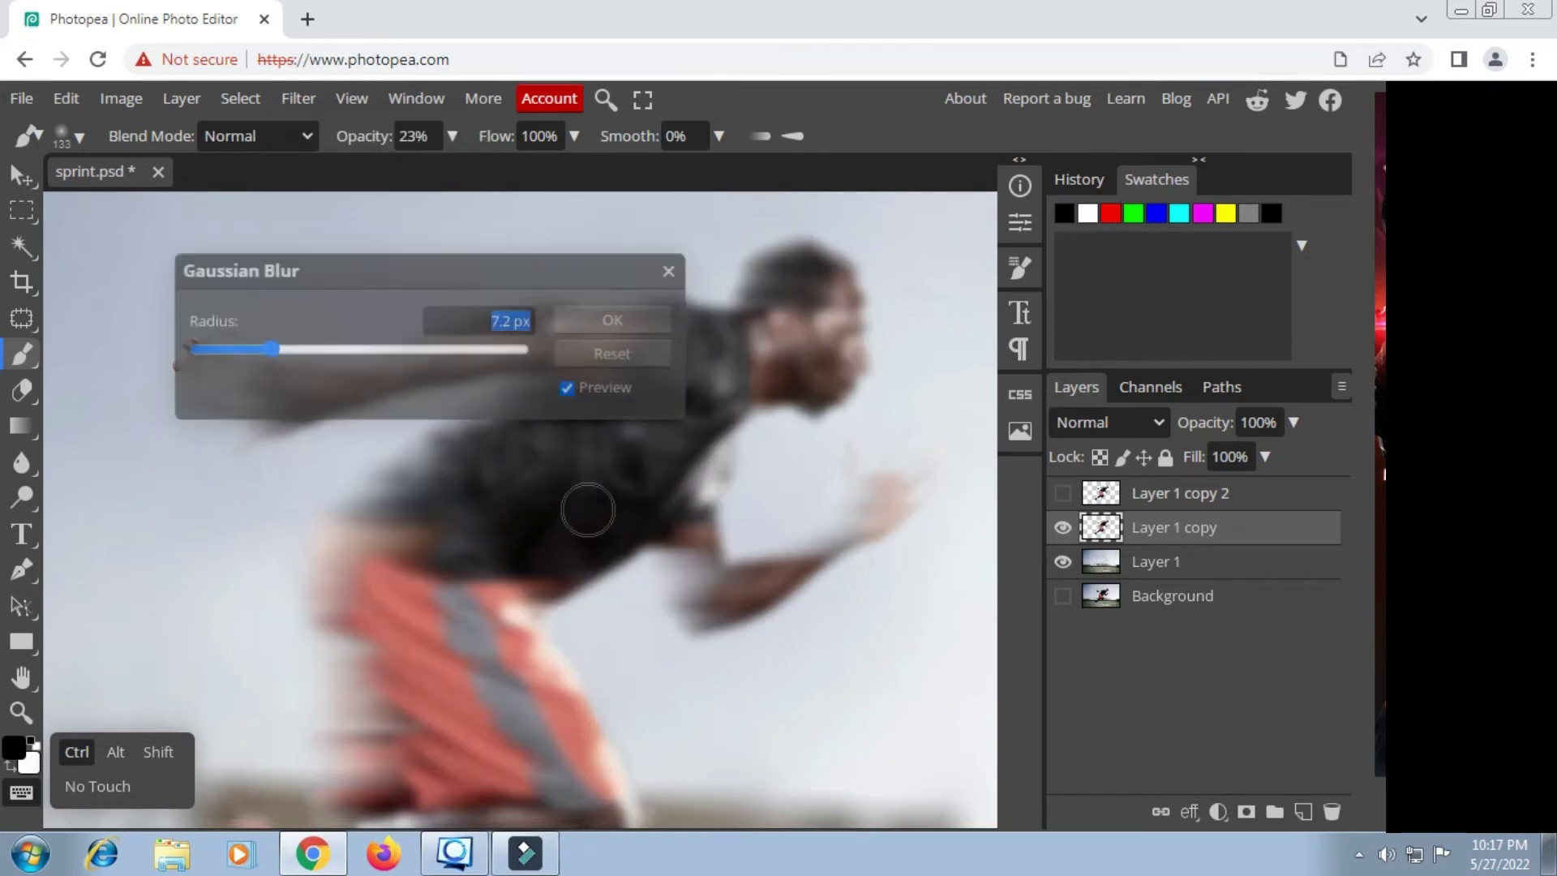
pyautogui.click(239, 349)
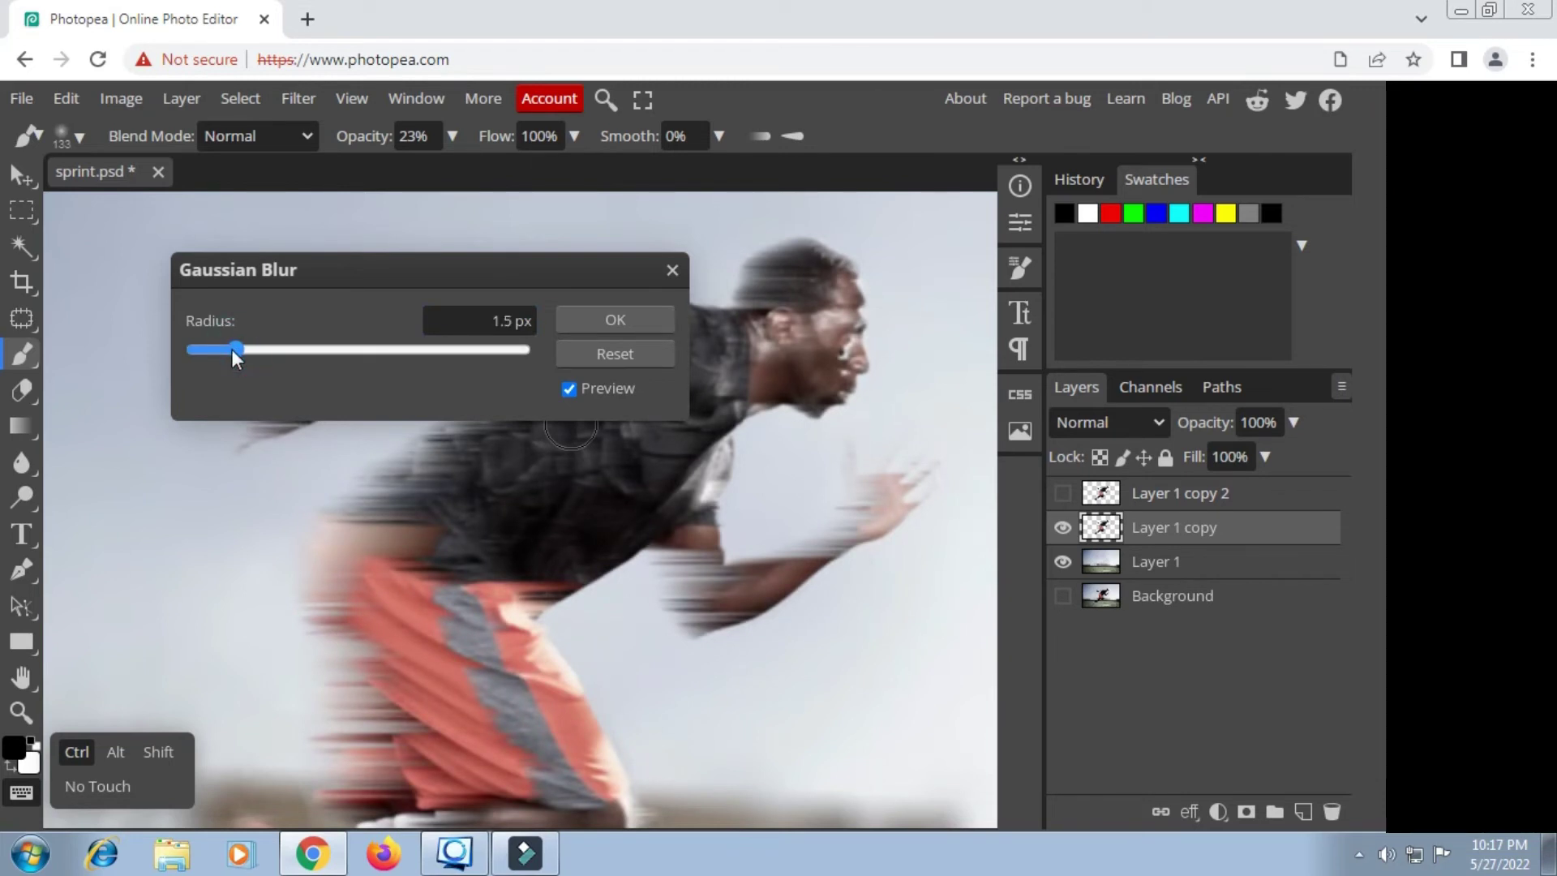
pyautogui.moveTo(232, 349); pyautogui.dragTo(233, 352)
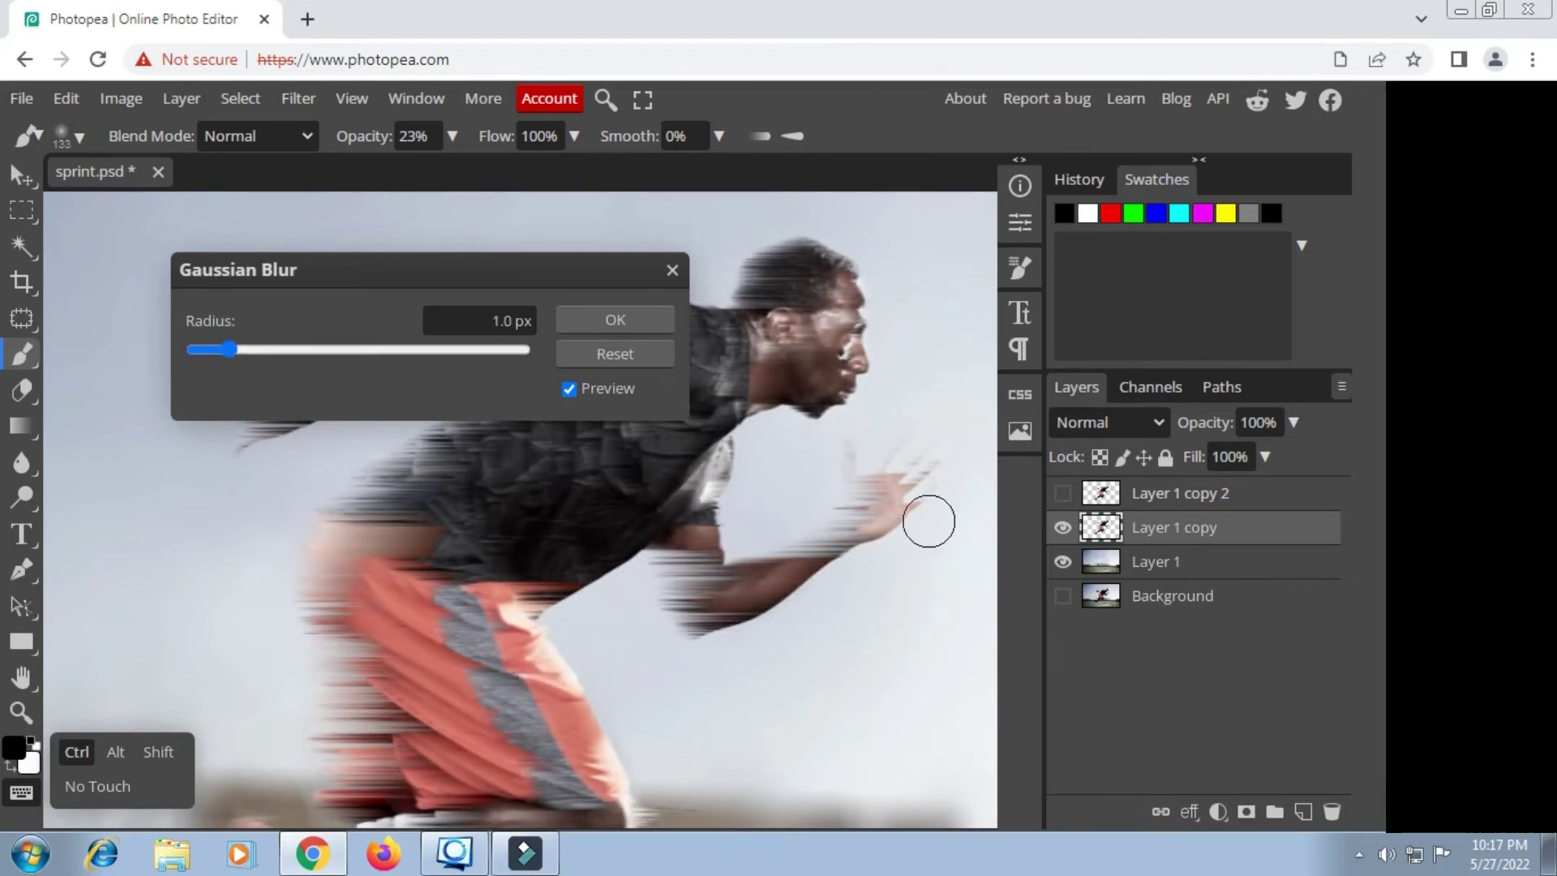
pyautogui.click(614, 322)
# Step: Show Layer 1 copy 2 again and lower the opacity of Layer 1 copy to 35%
pyautogui.click(1059, 495)
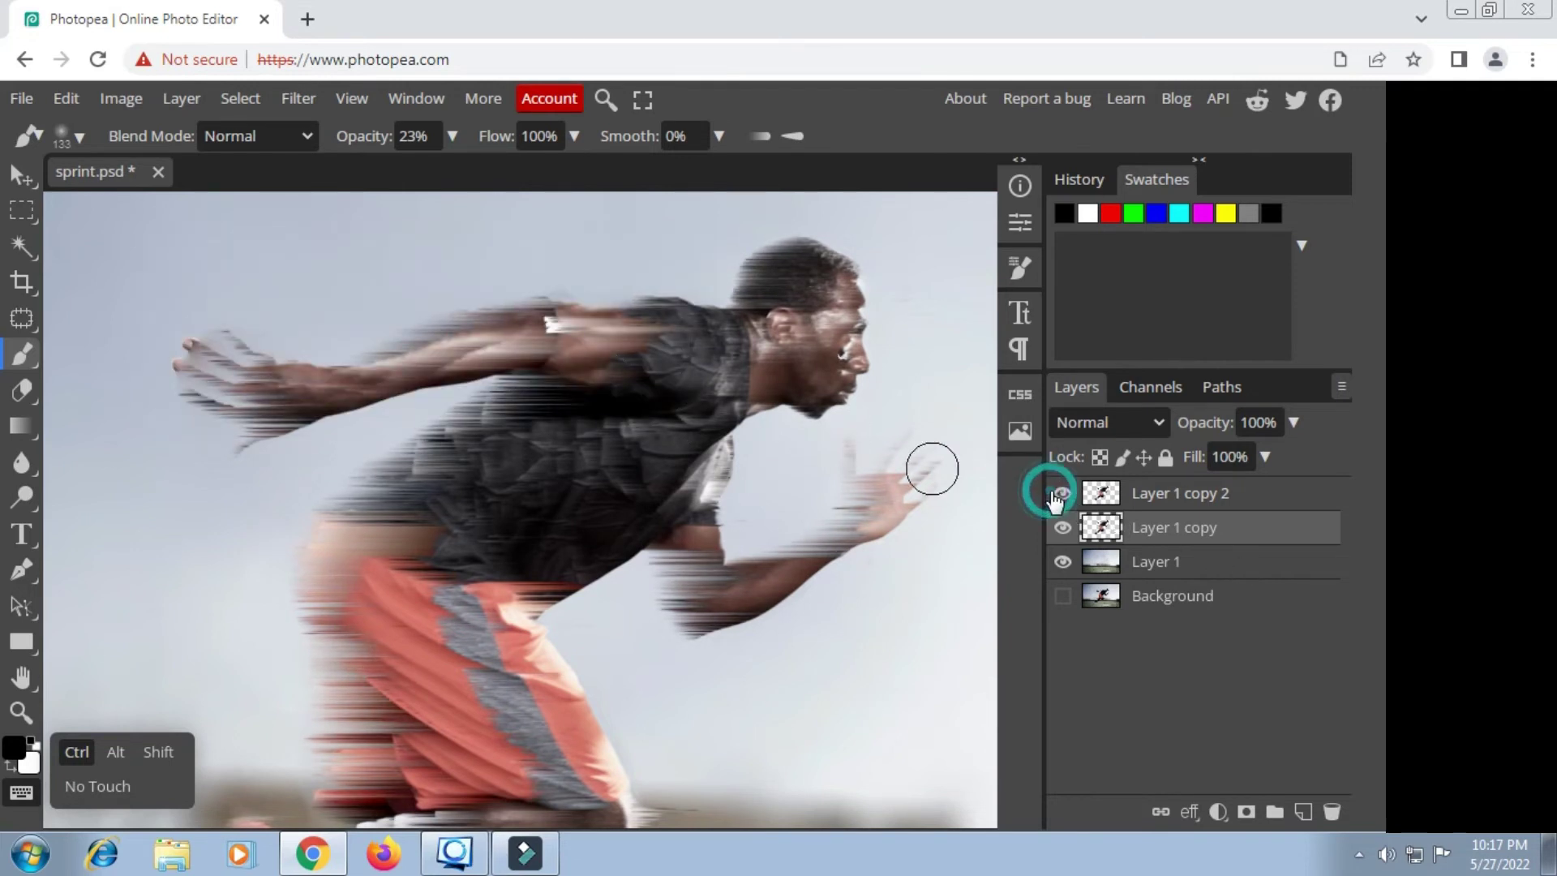
pyautogui.click(1293, 423)
pyautogui.click(1222, 457)
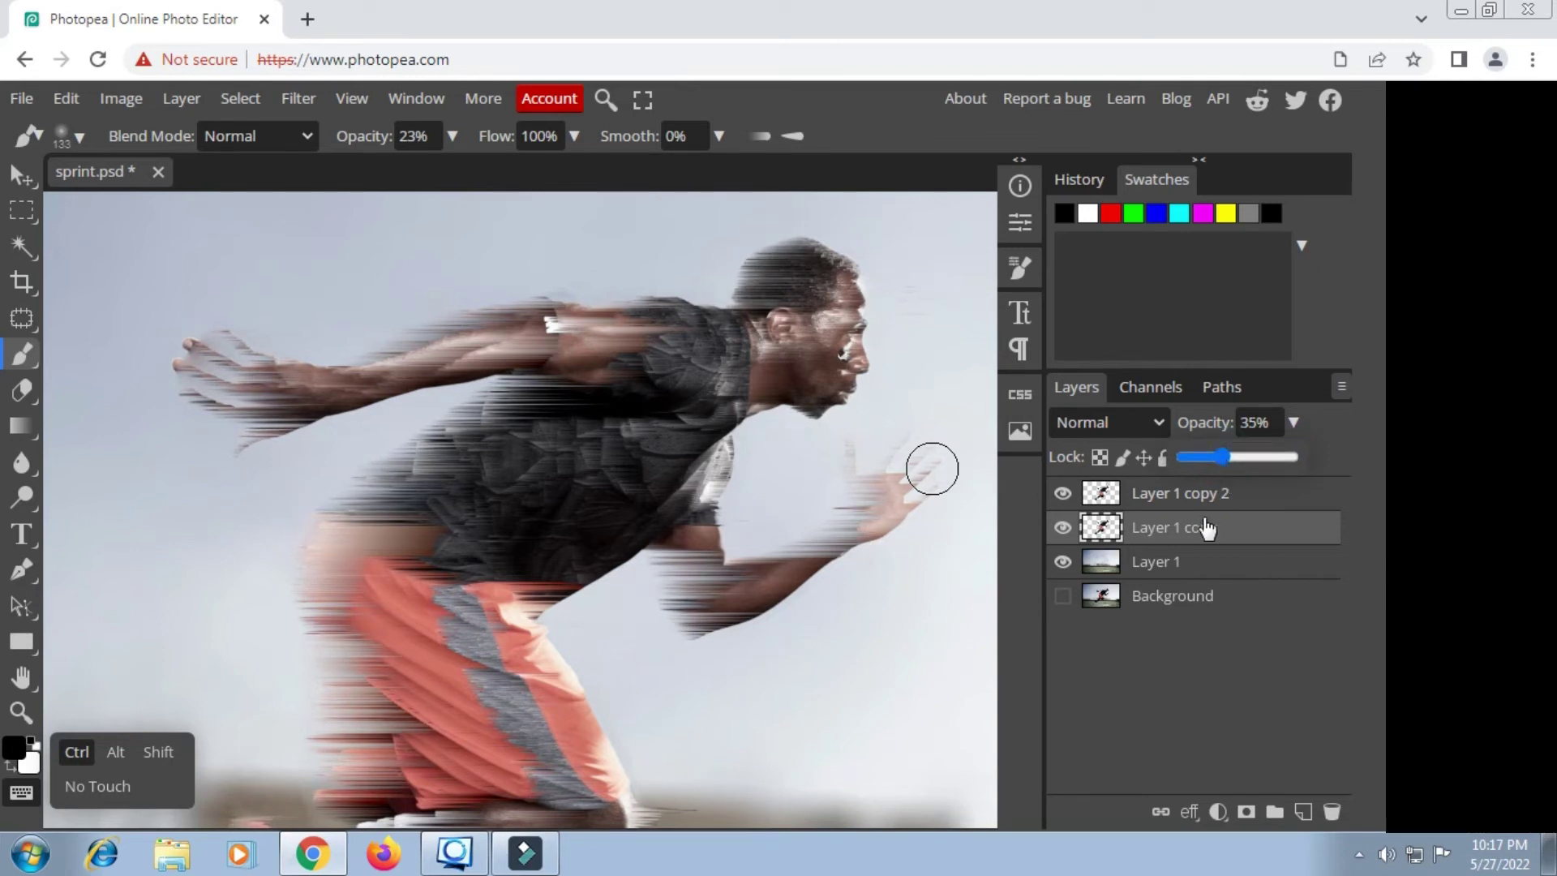
# Step: Make the background layer Layer 1 active and convert it to a smart object
pyautogui.click(1203, 565)
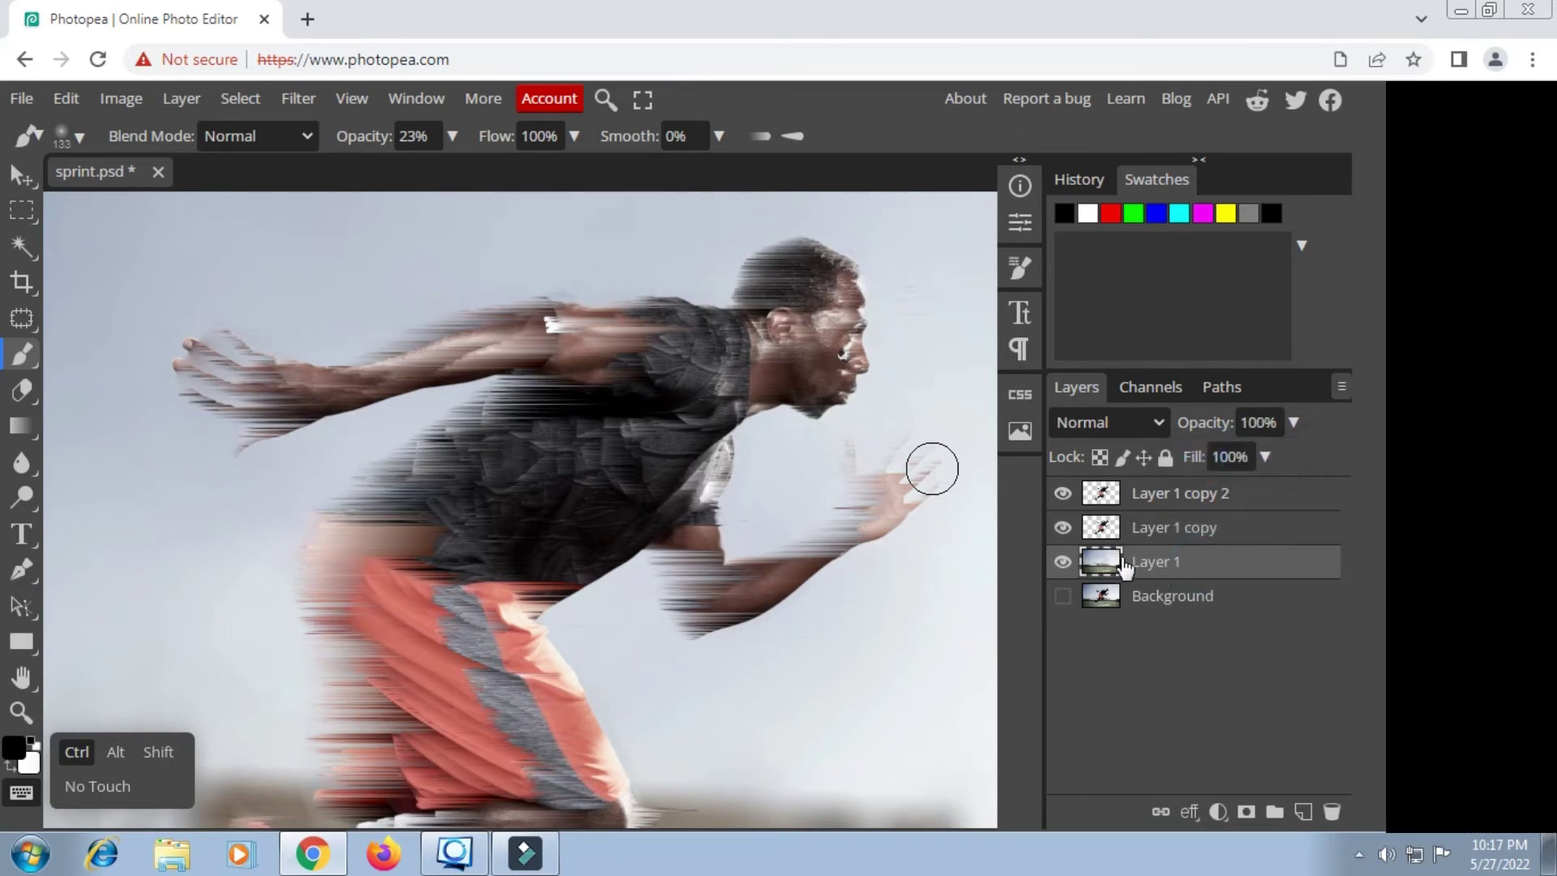
pyautogui.moveTo(718, 484); pyautogui.dragTo(641, 485)
pyautogui.scroll(-5, 641, 485)
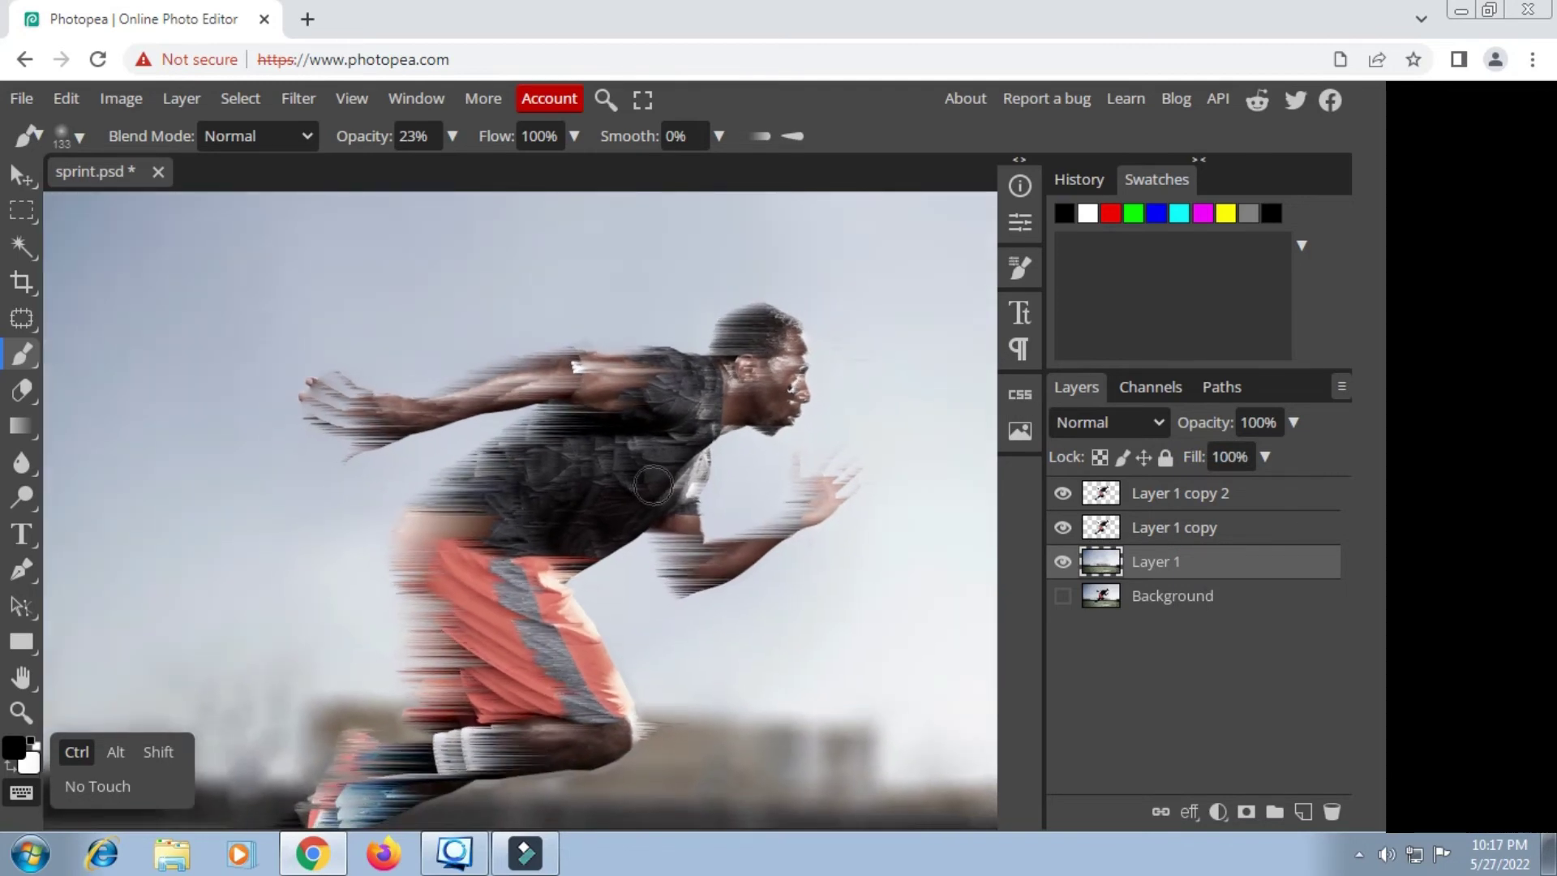
pyautogui.scroll(-3, 649, 580)
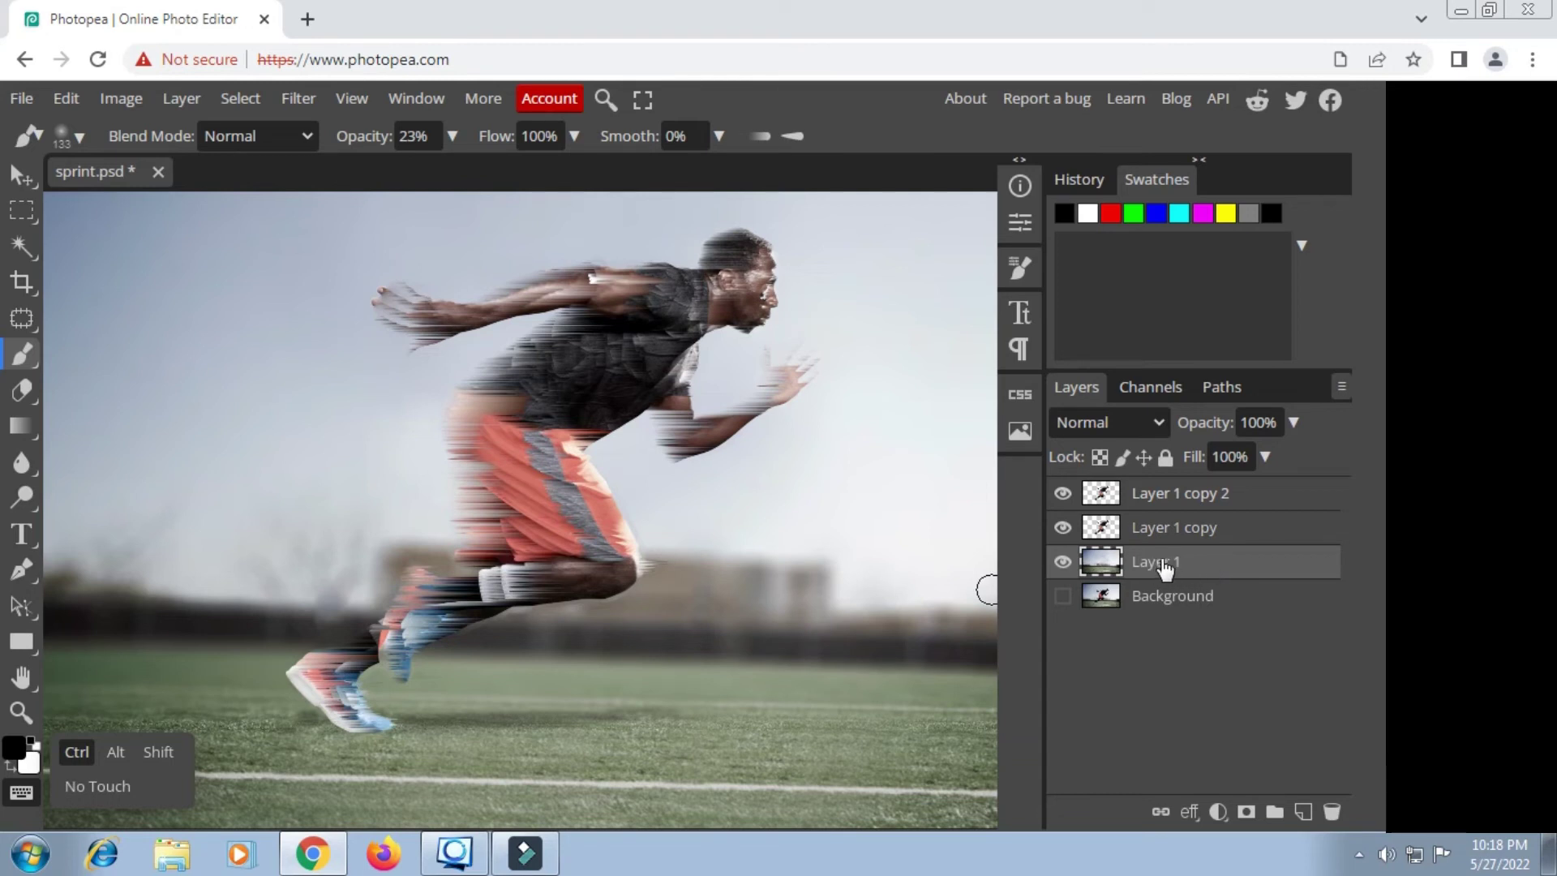
pyautogui.click(300, 99)
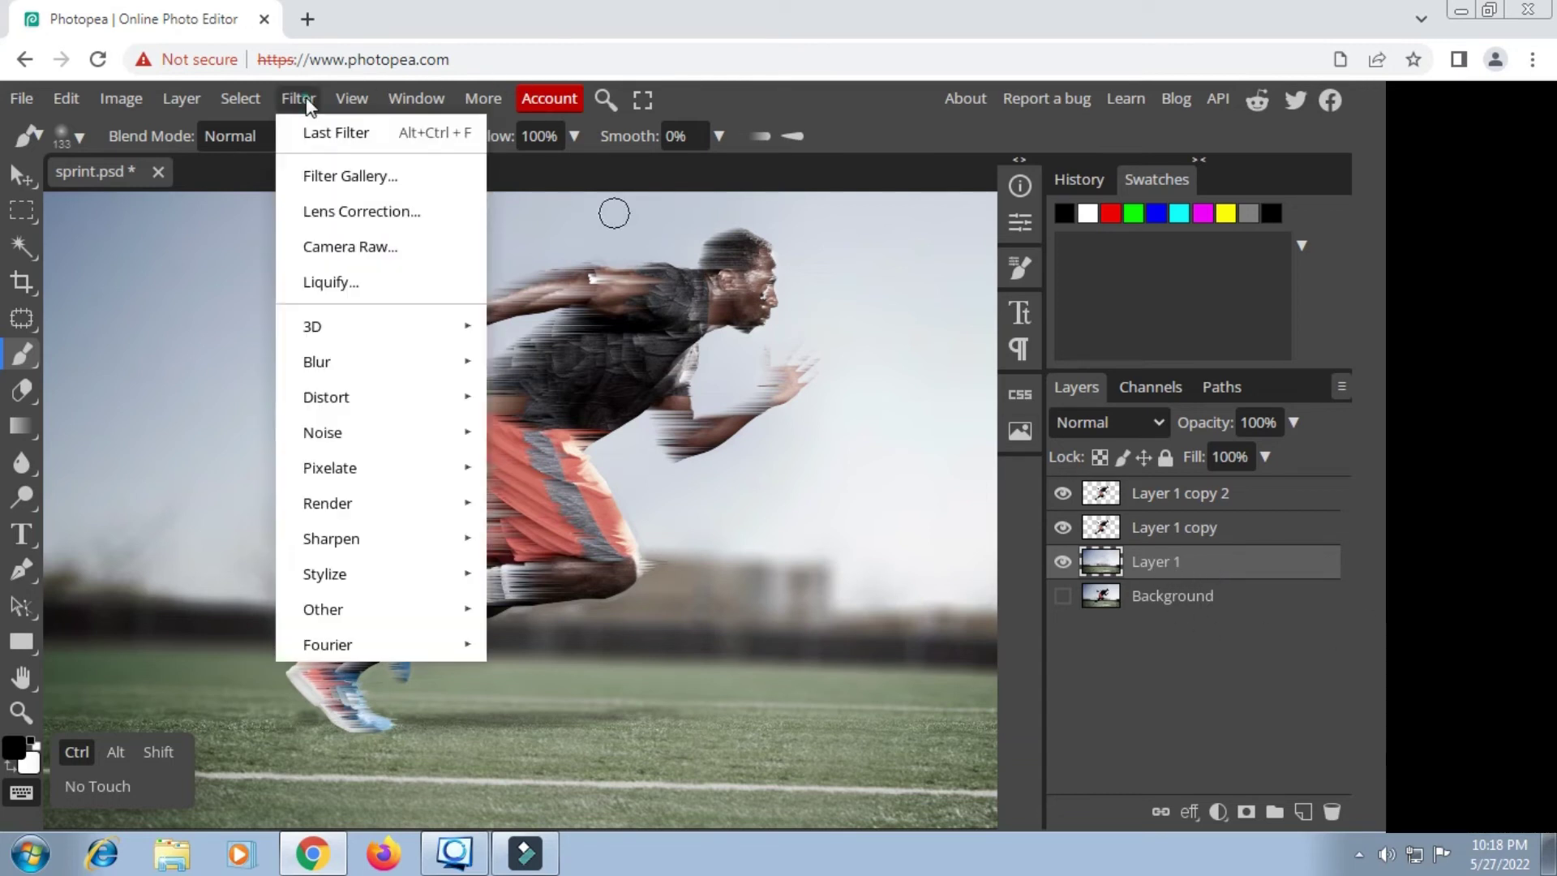
pyautogui.moveTo(372, 395)
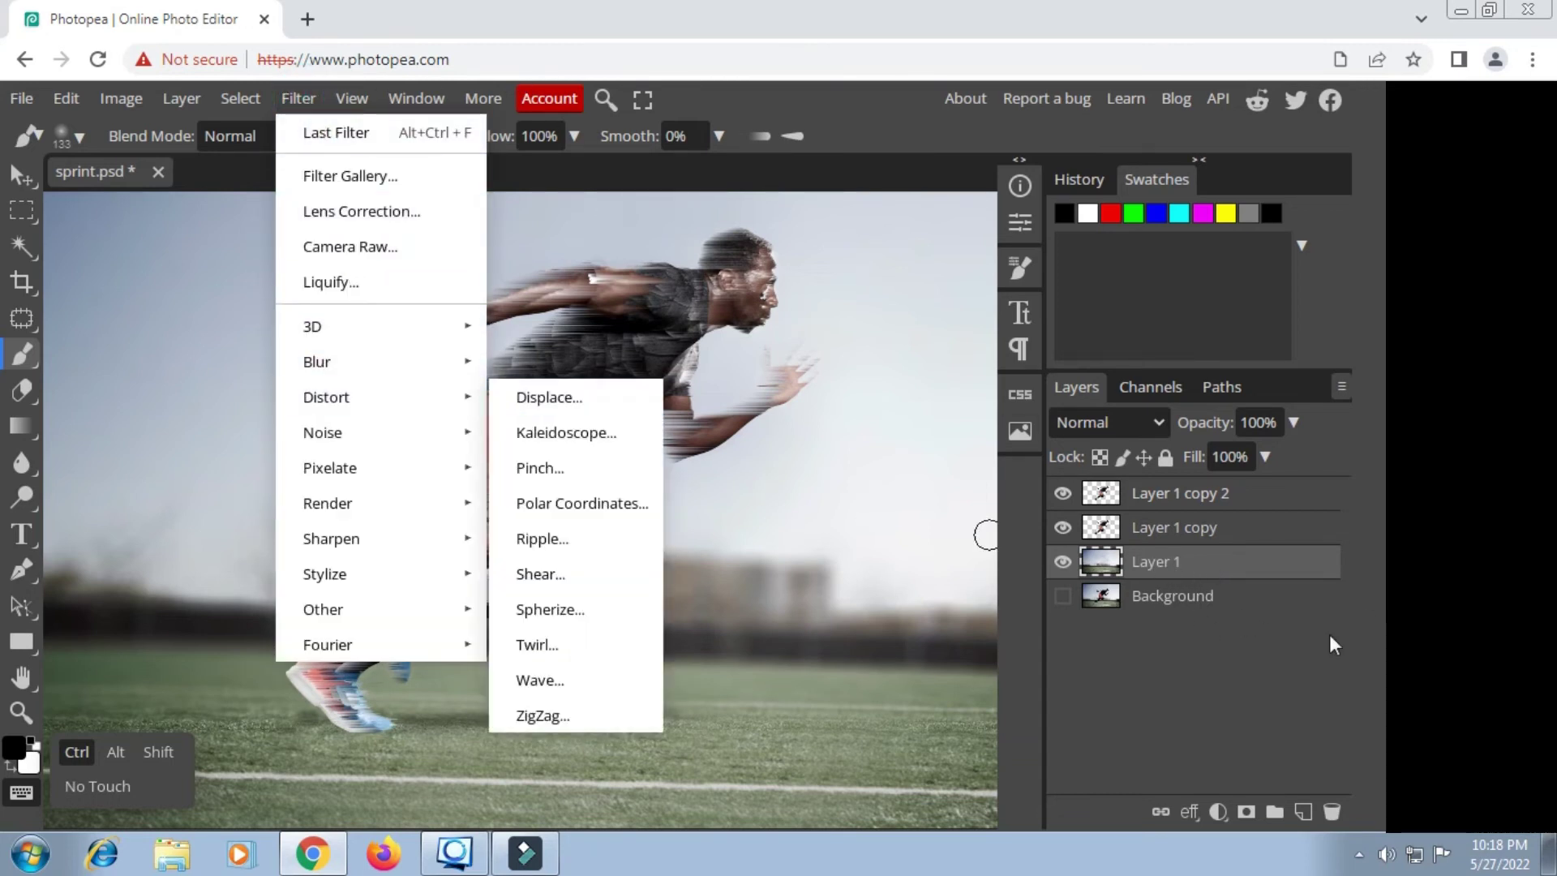
pyautogui.rightClick(1247, 568)
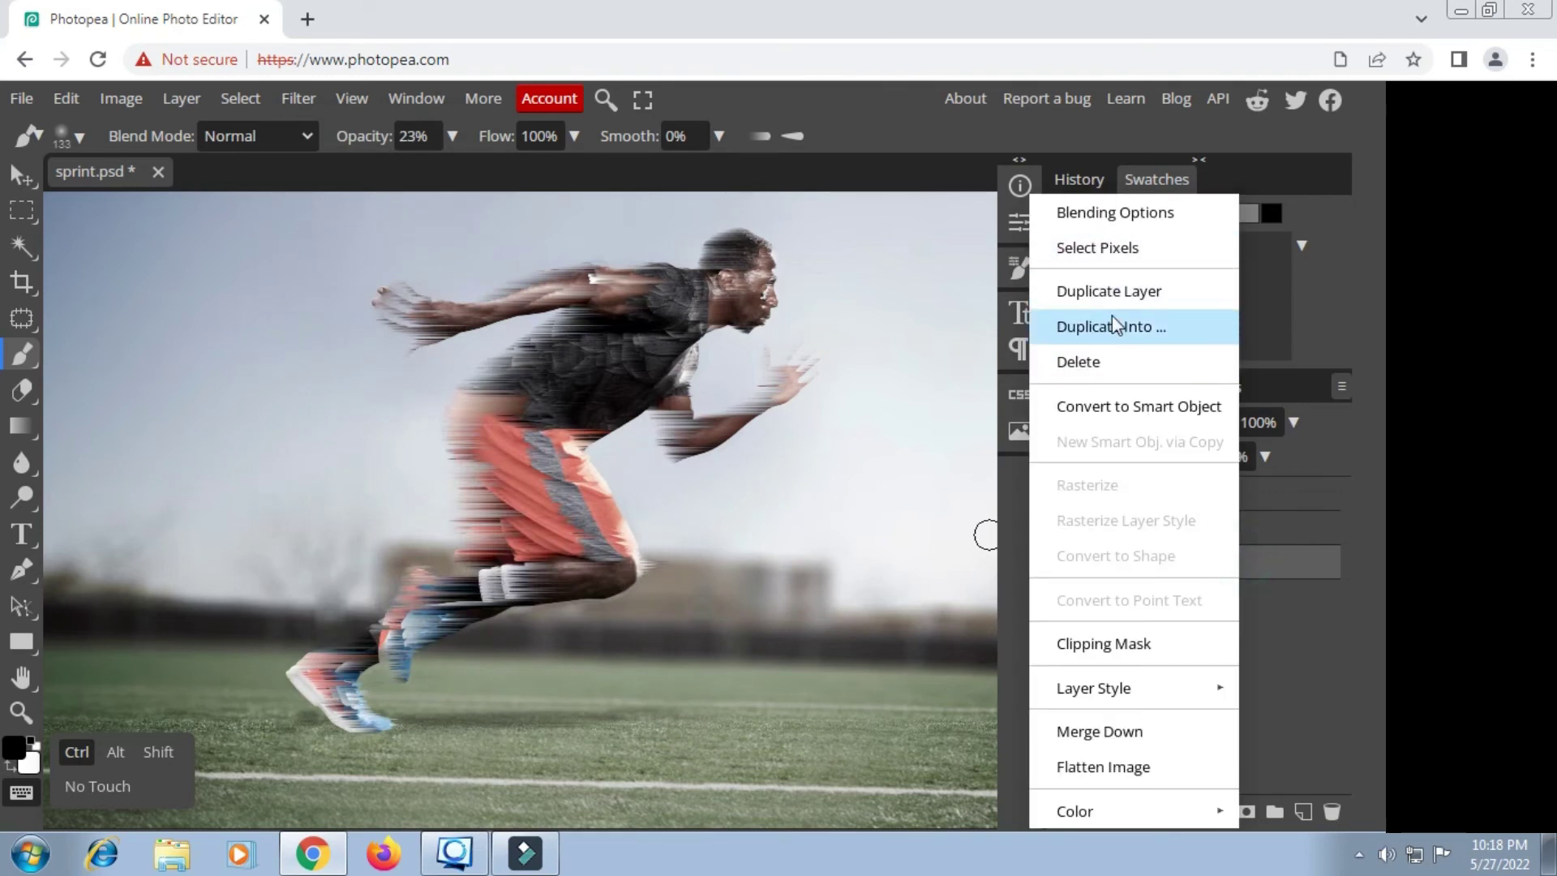
pyautogui.click(1115, 414)
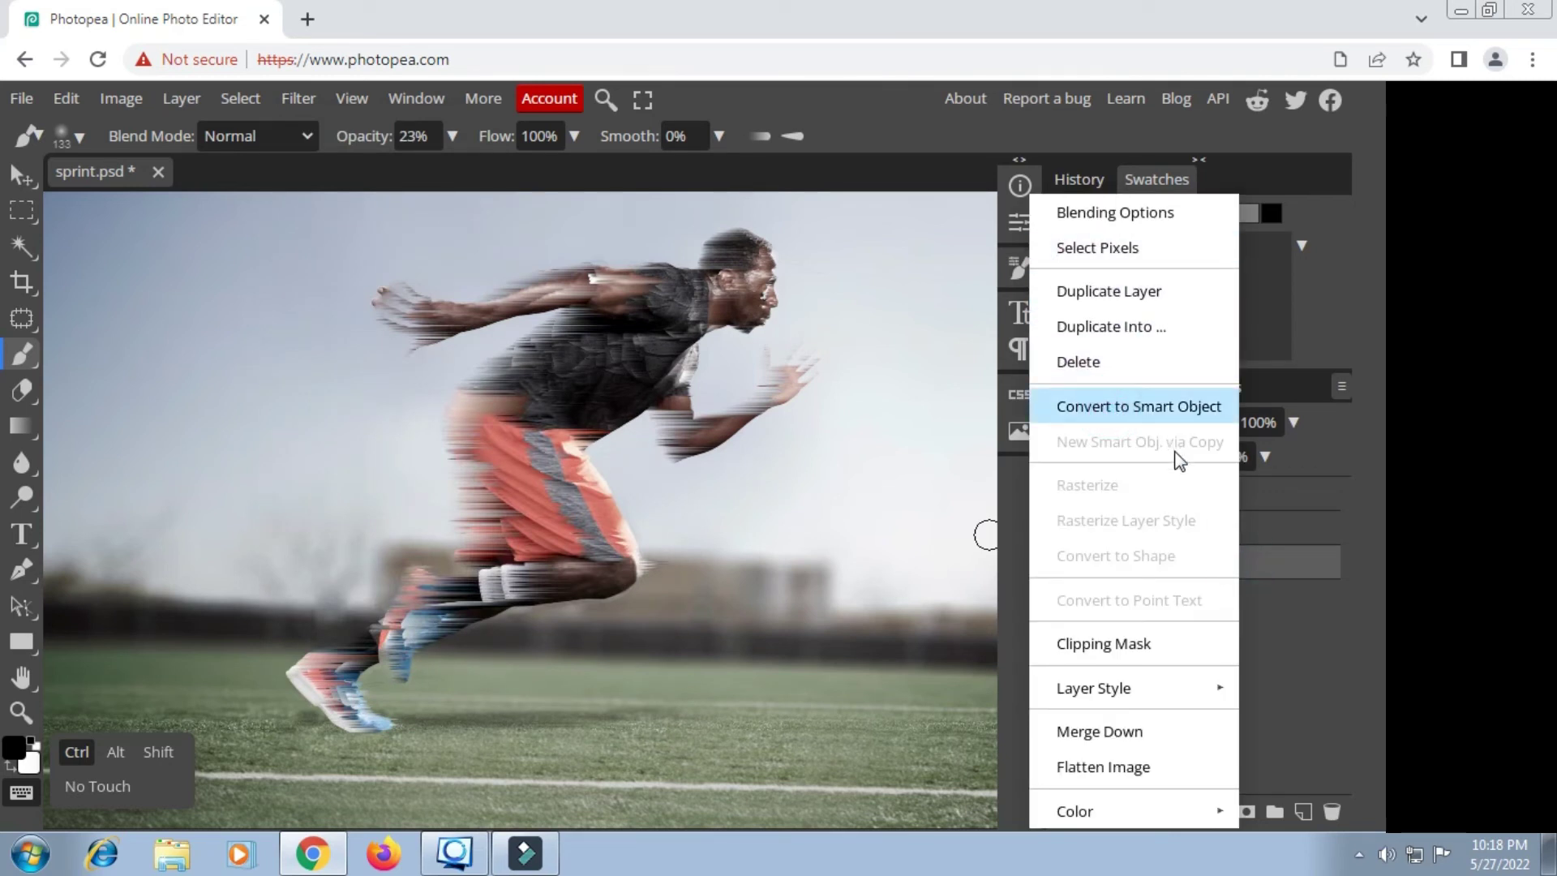
pyautogui.click(1160, 408)
pyautogui.click(1108, 413)
pyautogui.click(1151, 387)
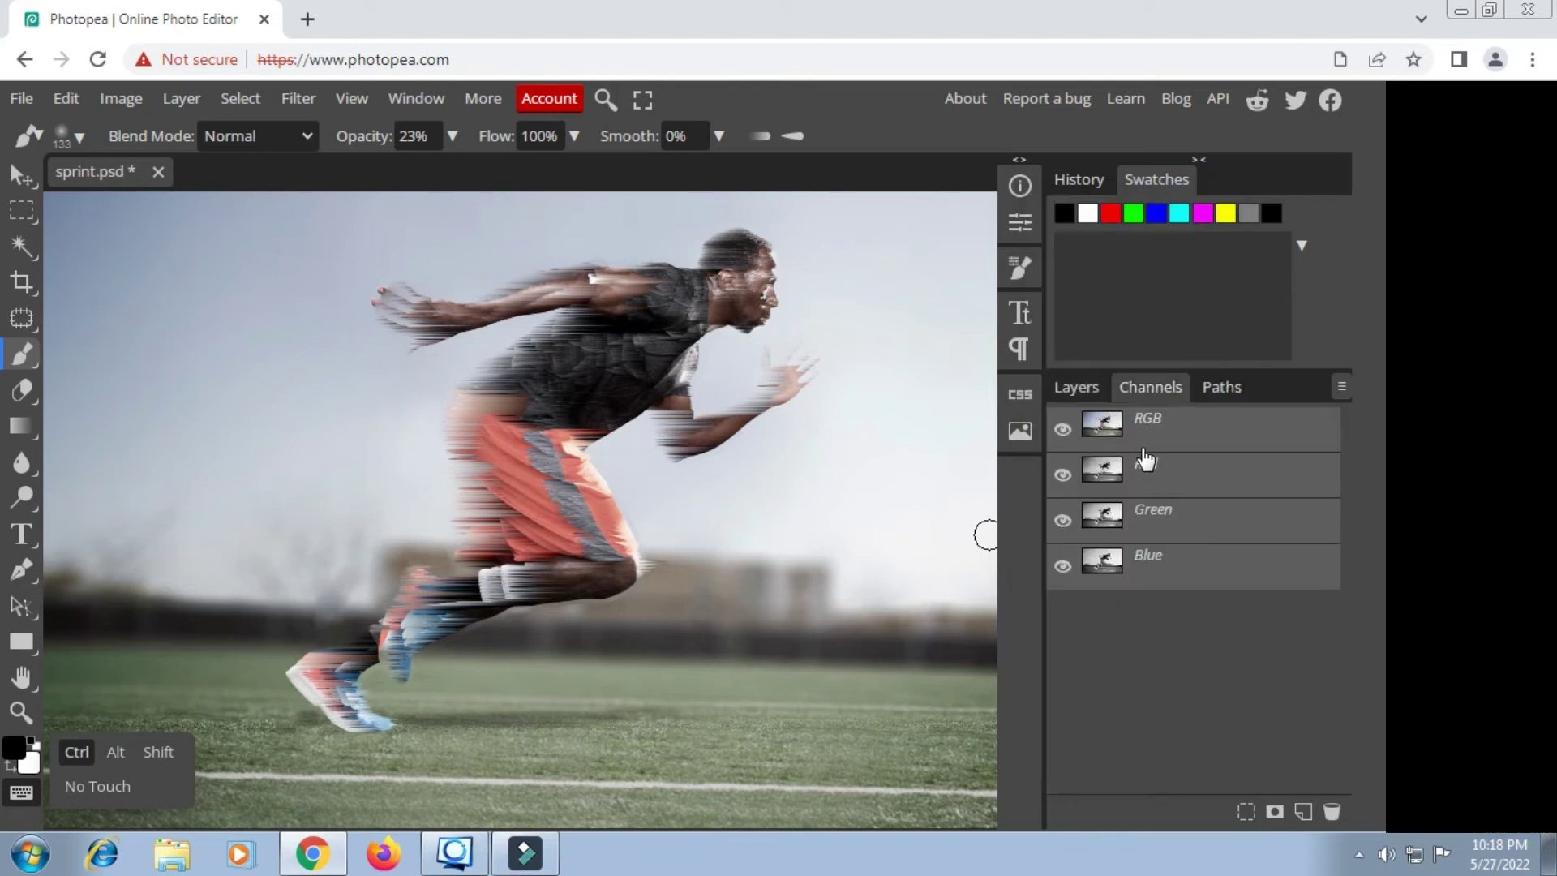
pyautogui.click(1079, 388)
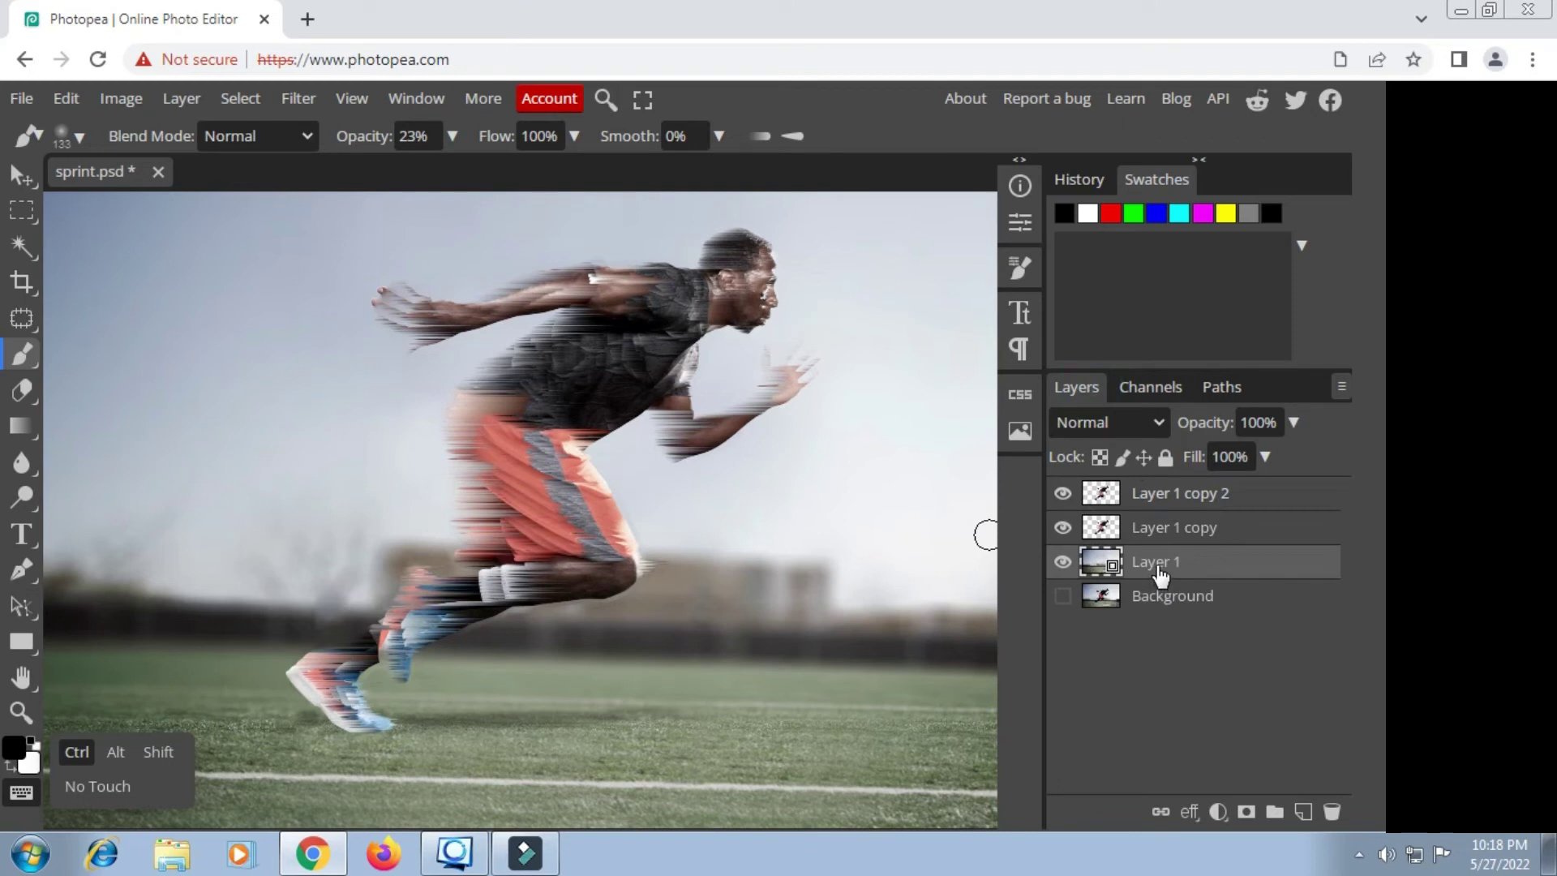
# Step: Apply a Gaussian Blur smart filter with a 19.0 px radius to Layer 1
pyautogui.click(301, 98)
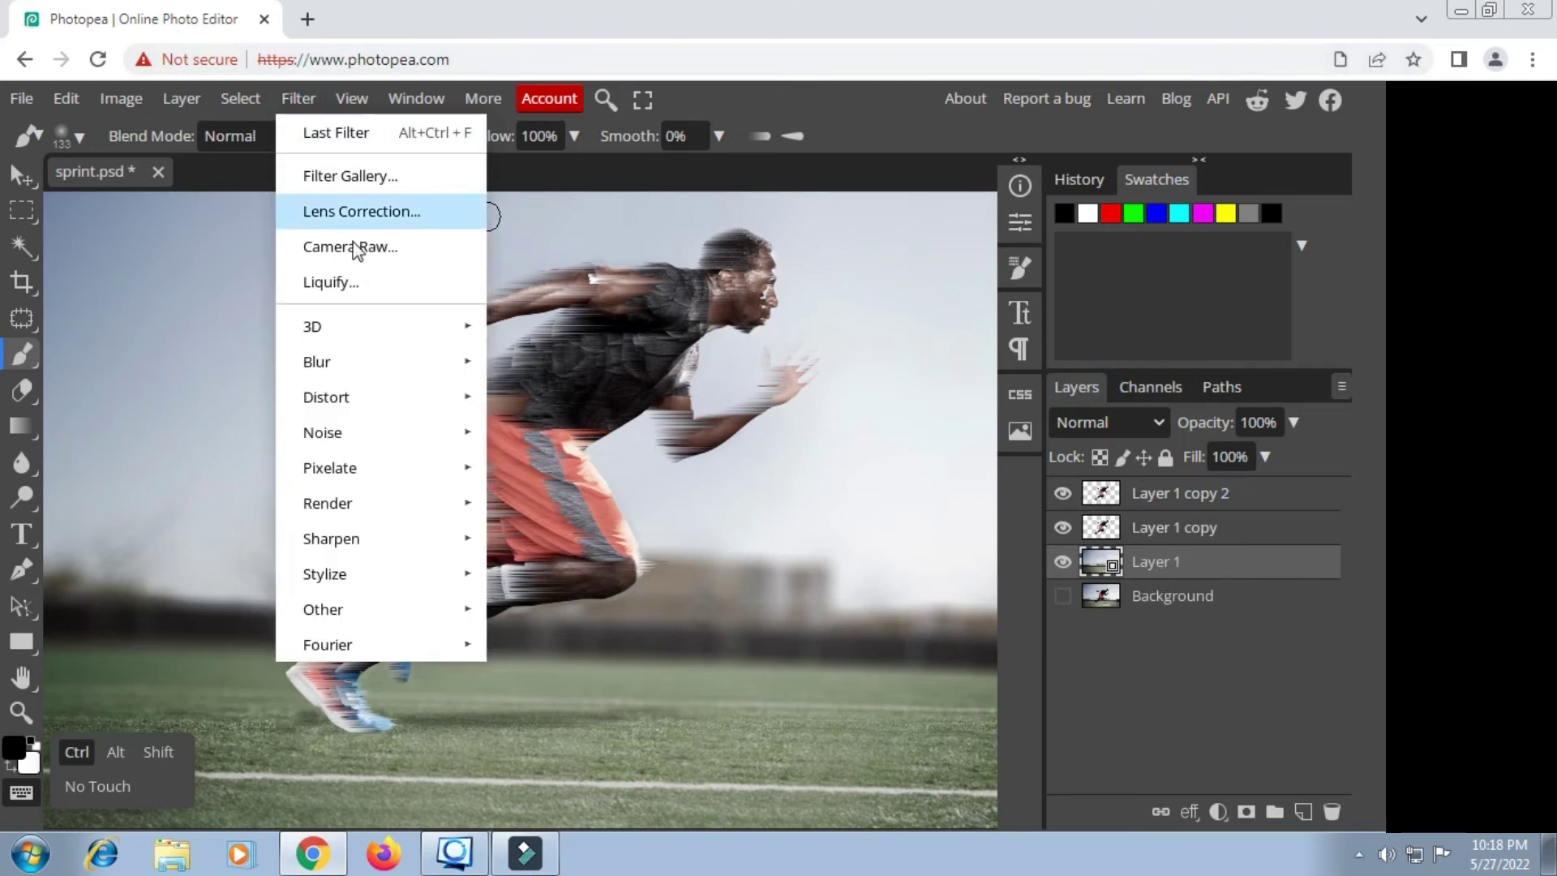
pyautogui.moveTo(421, 362)
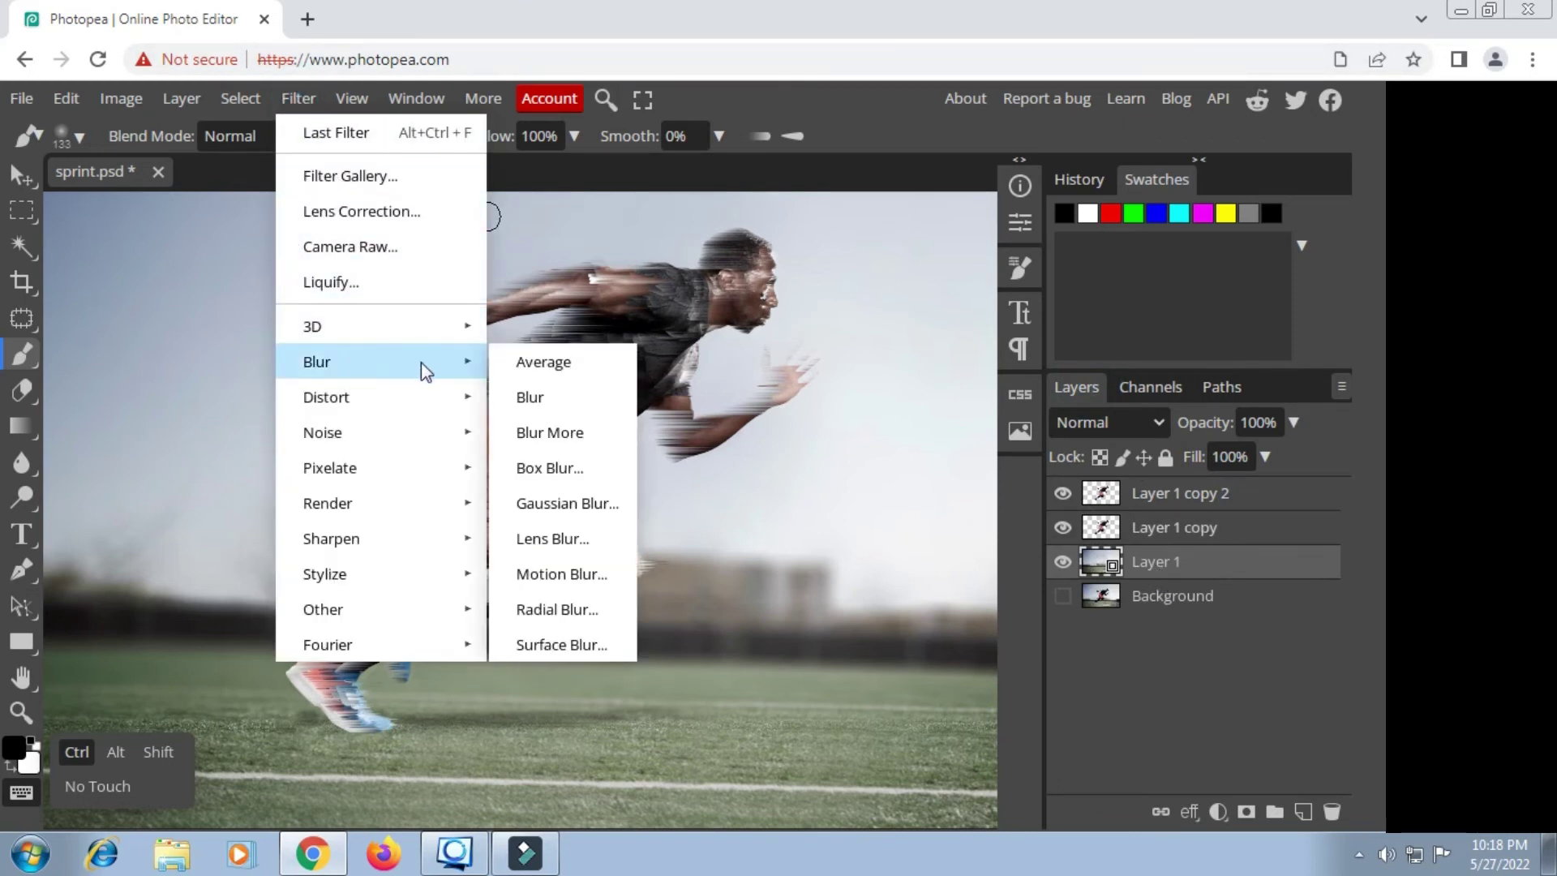
pyautogui.click(598, 519)
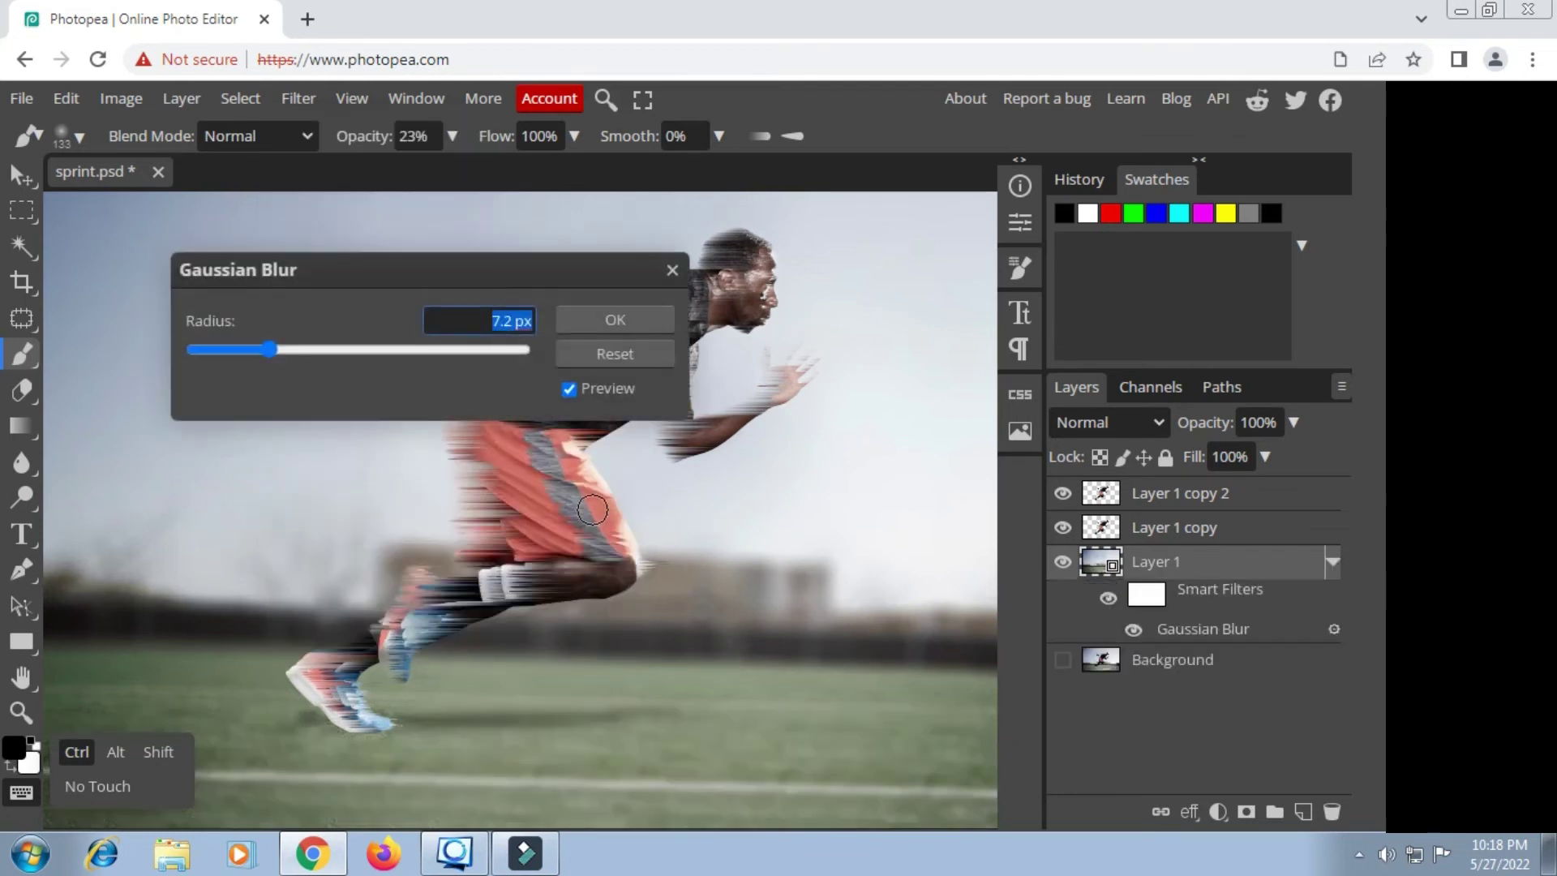
pyautogui.moveTo(591, 271); pyautogui.dragTo(1215, 226)
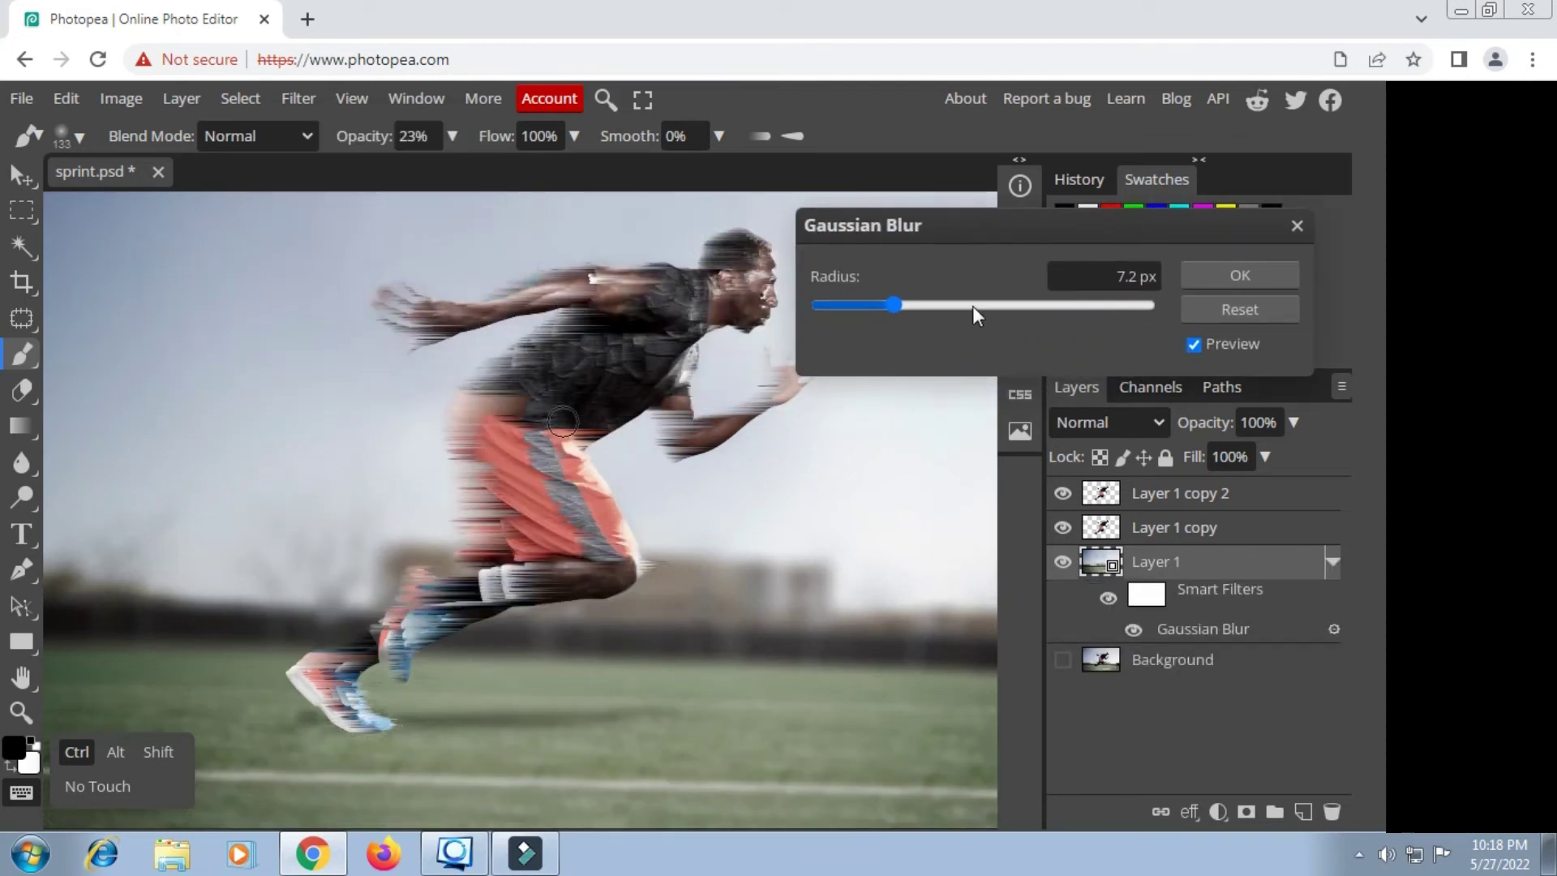
pyautogui.click(957, 305)
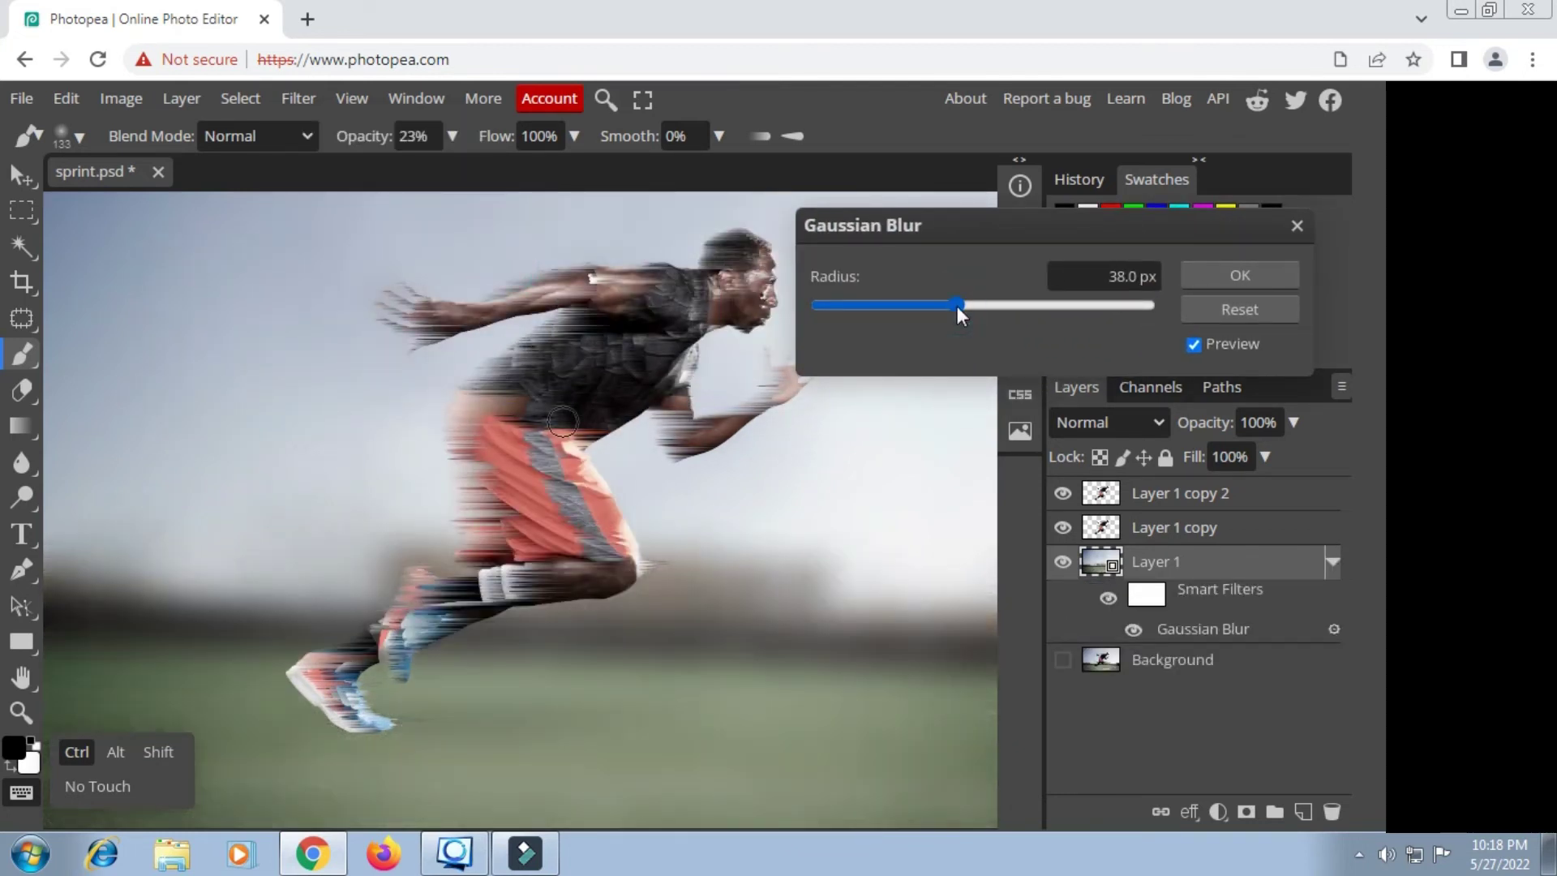
pyautogui.click(922, 304)
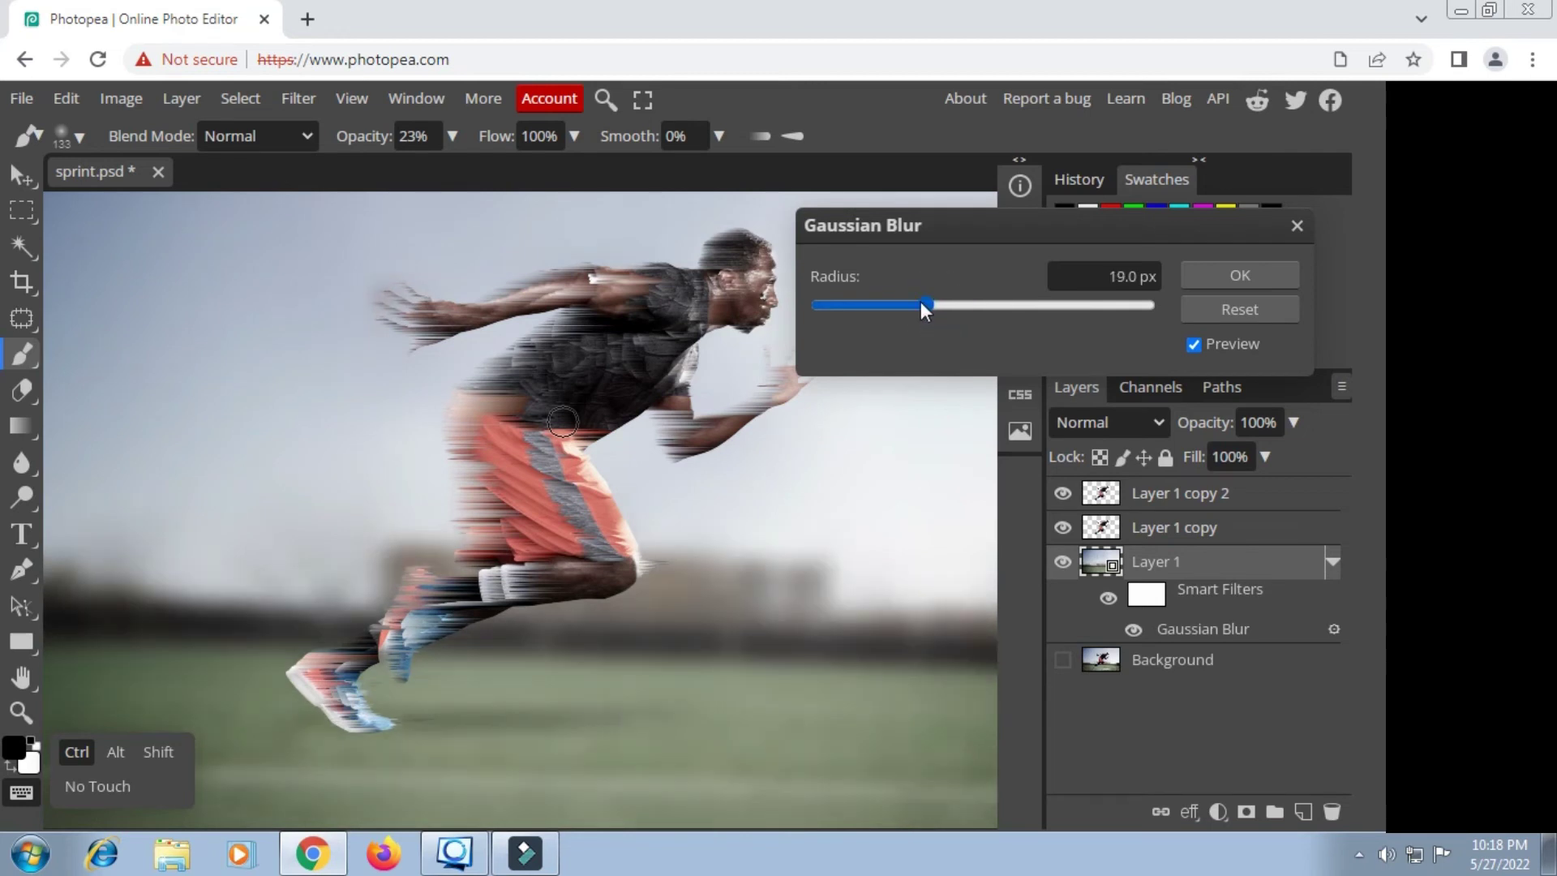
pyautogui.scroll(-3, 495, 615)
pyautogui.scroll(3, 497, 615)
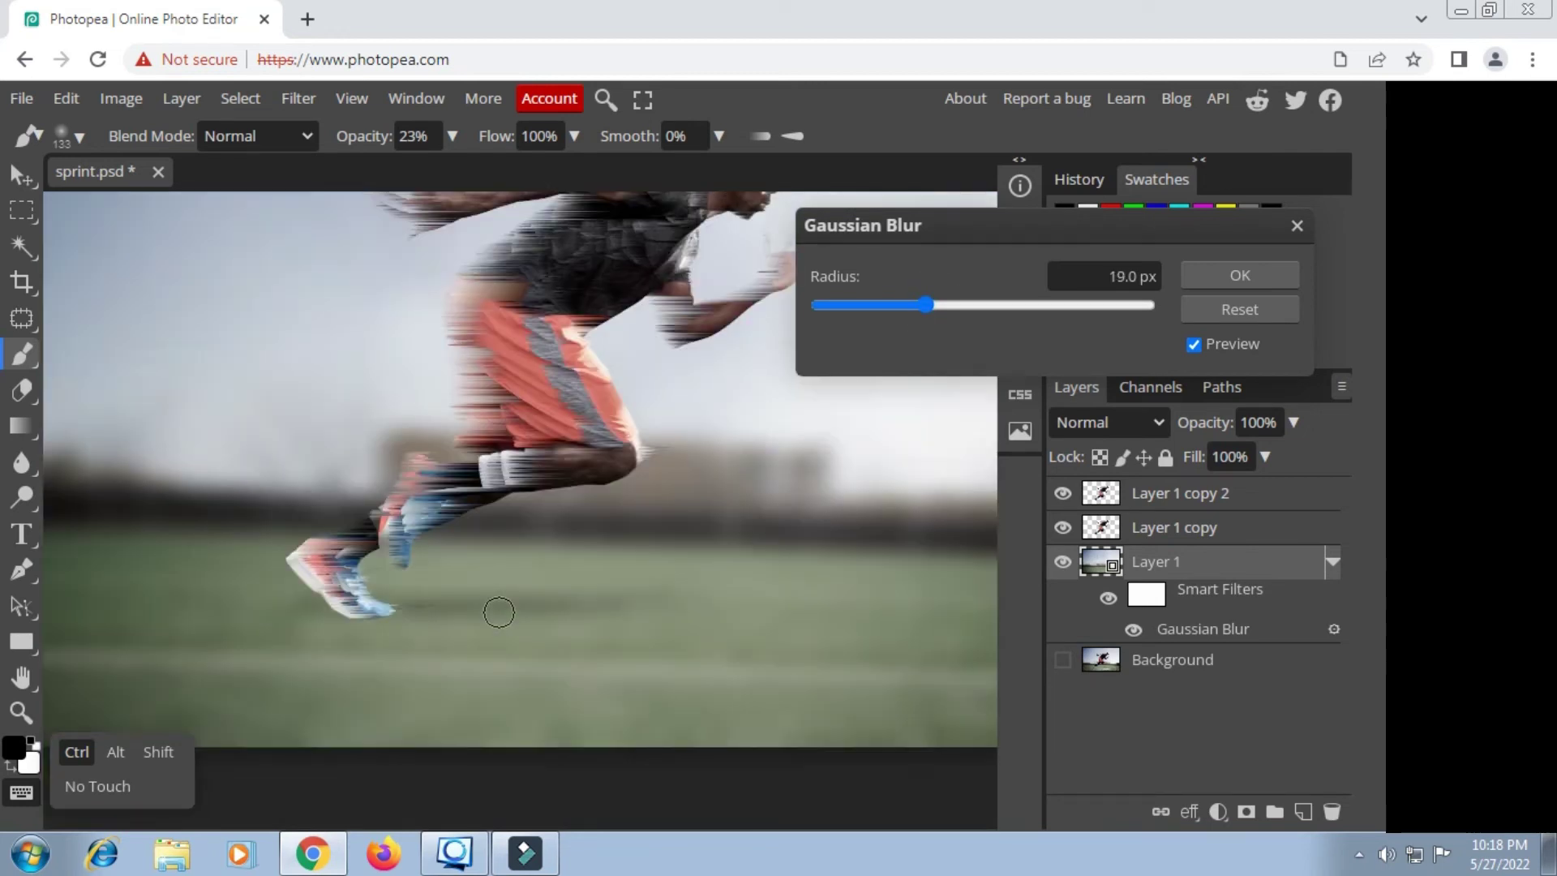
pyautogui.scroll(6, 648, 350)
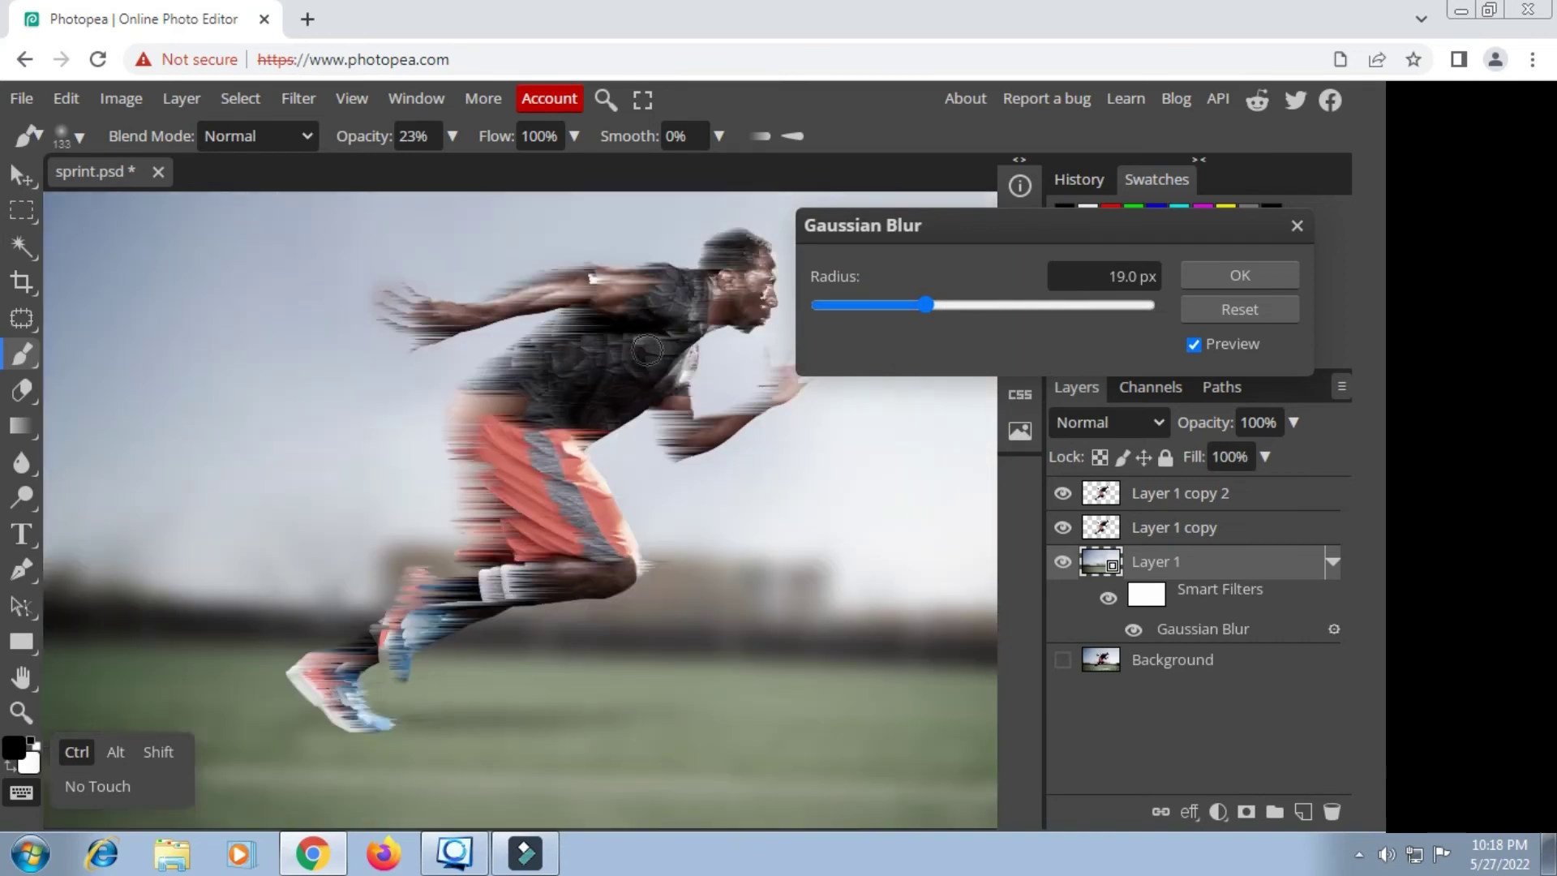
pyautogui.click(1224, 280)
# Step: Select the smart filter mask of Layer 1 and set the brush size to 534 px with 0% hardness
pyautogui.scroll(-6, 830, 654)
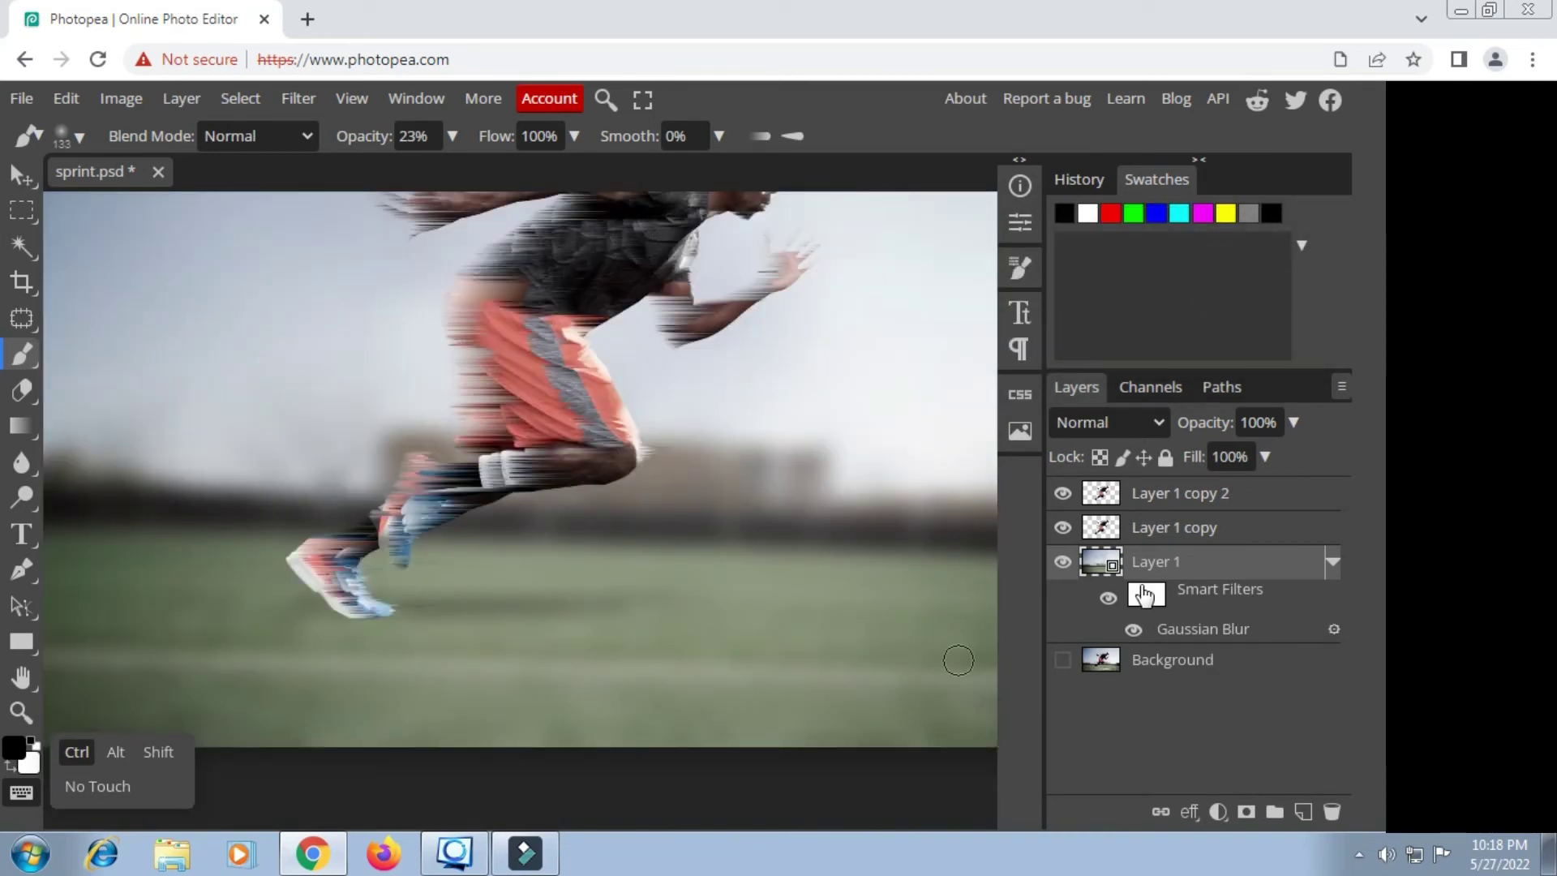
pyautogui.click(1144, 592)
pyautogui.scroll(-1, 516, 568)
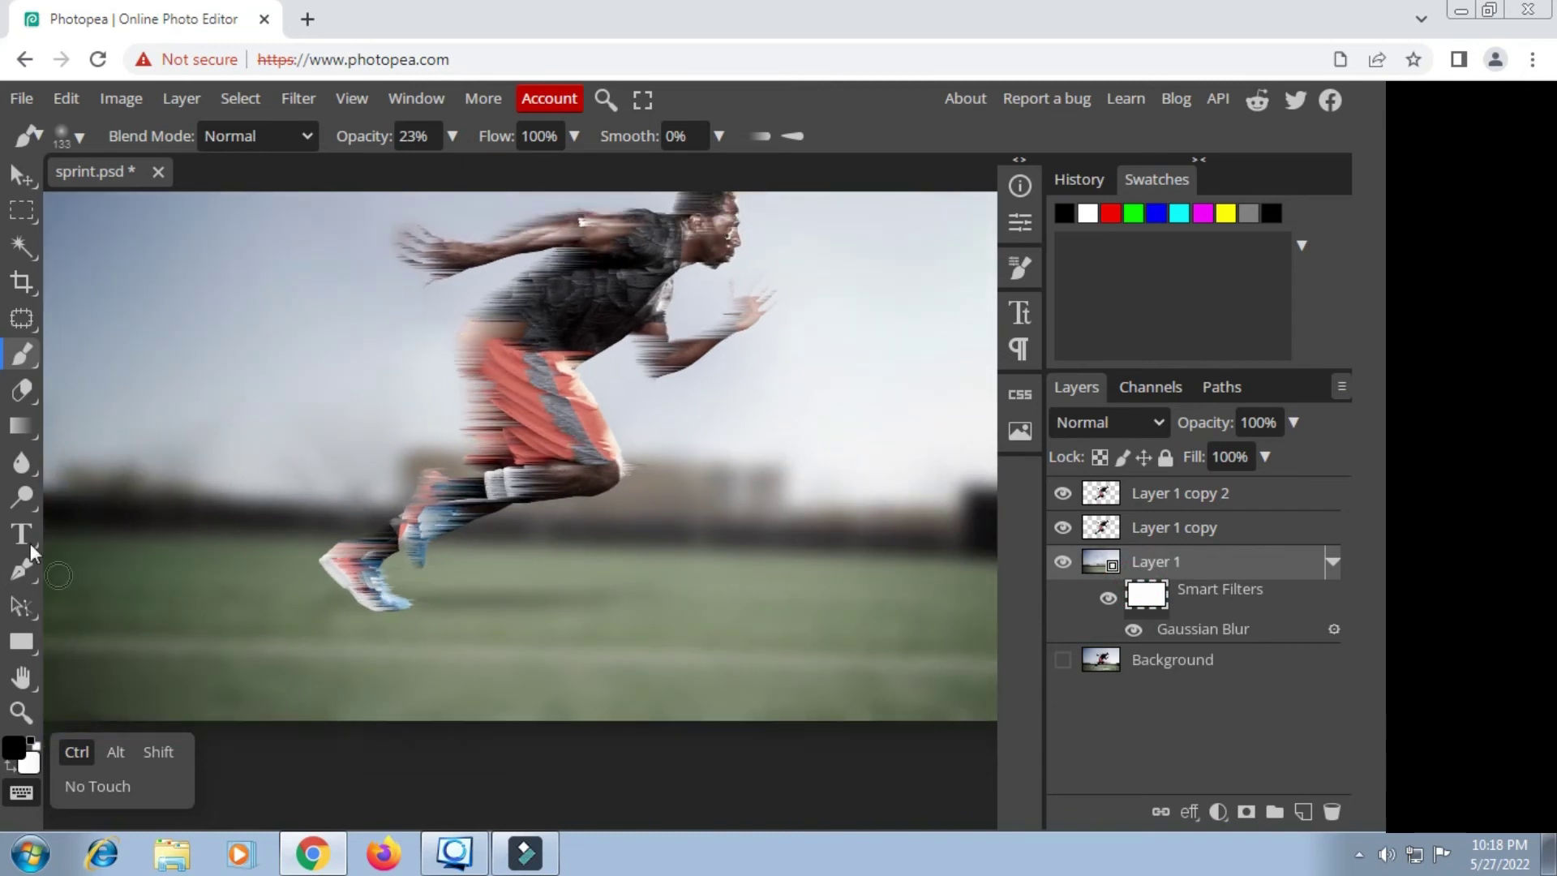
pyautogui.rightClick(167, 338)
pyautogui.moveTo(386, 387); pyautogui.dragTo(435, 387)
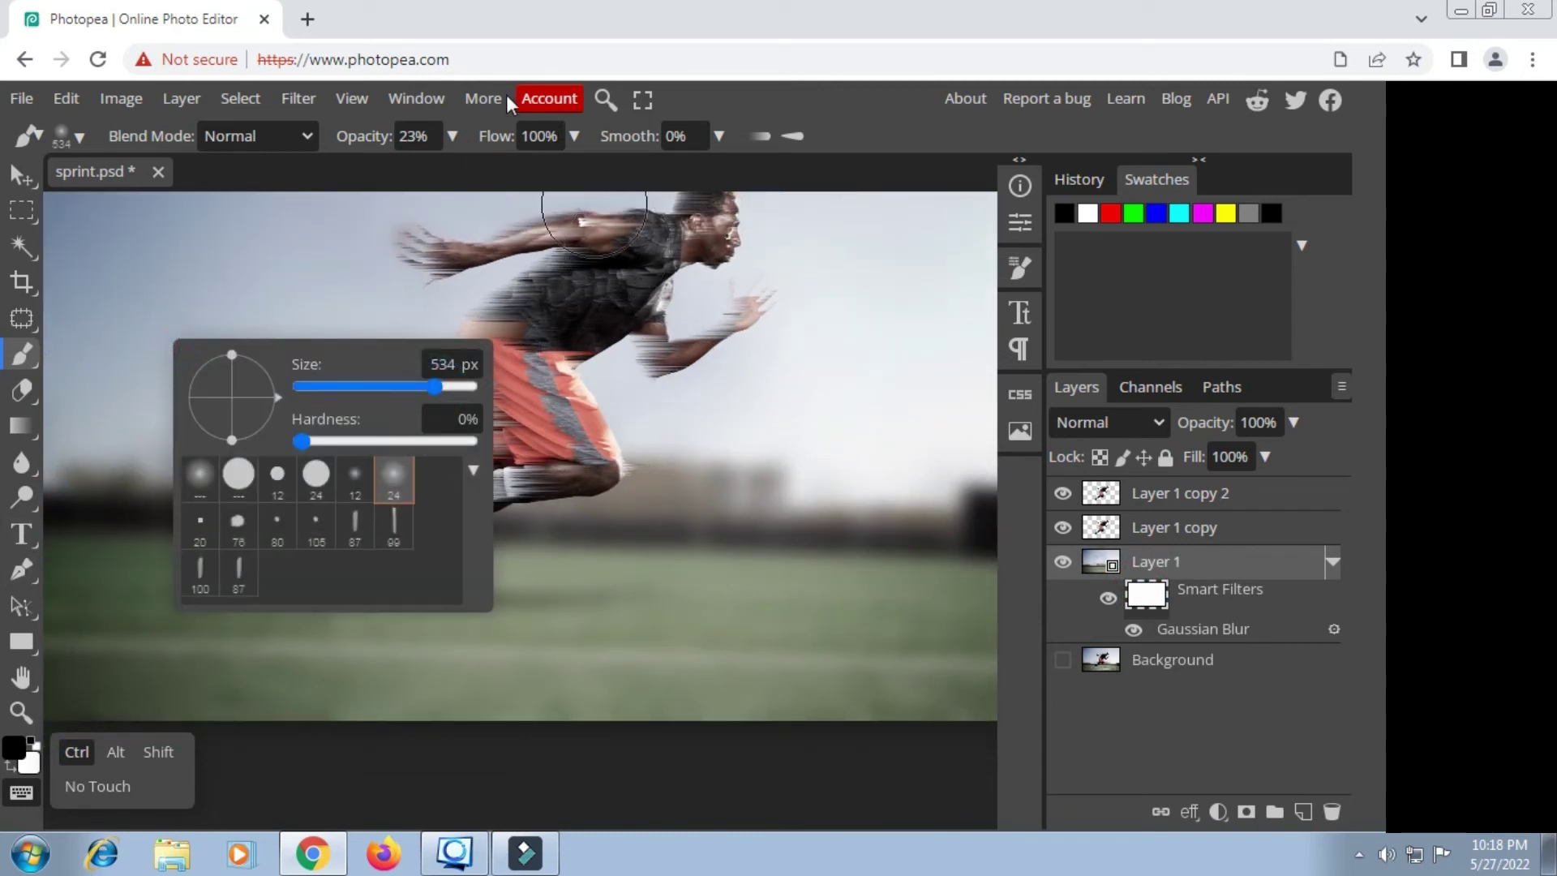
pyautogui.click(738, 98)
# Step: Paint on the smart filter mask with the soft, low-opacity black brush to remove the blur from the grass foreground
pyautogui.scroll(-3, 824, 643)
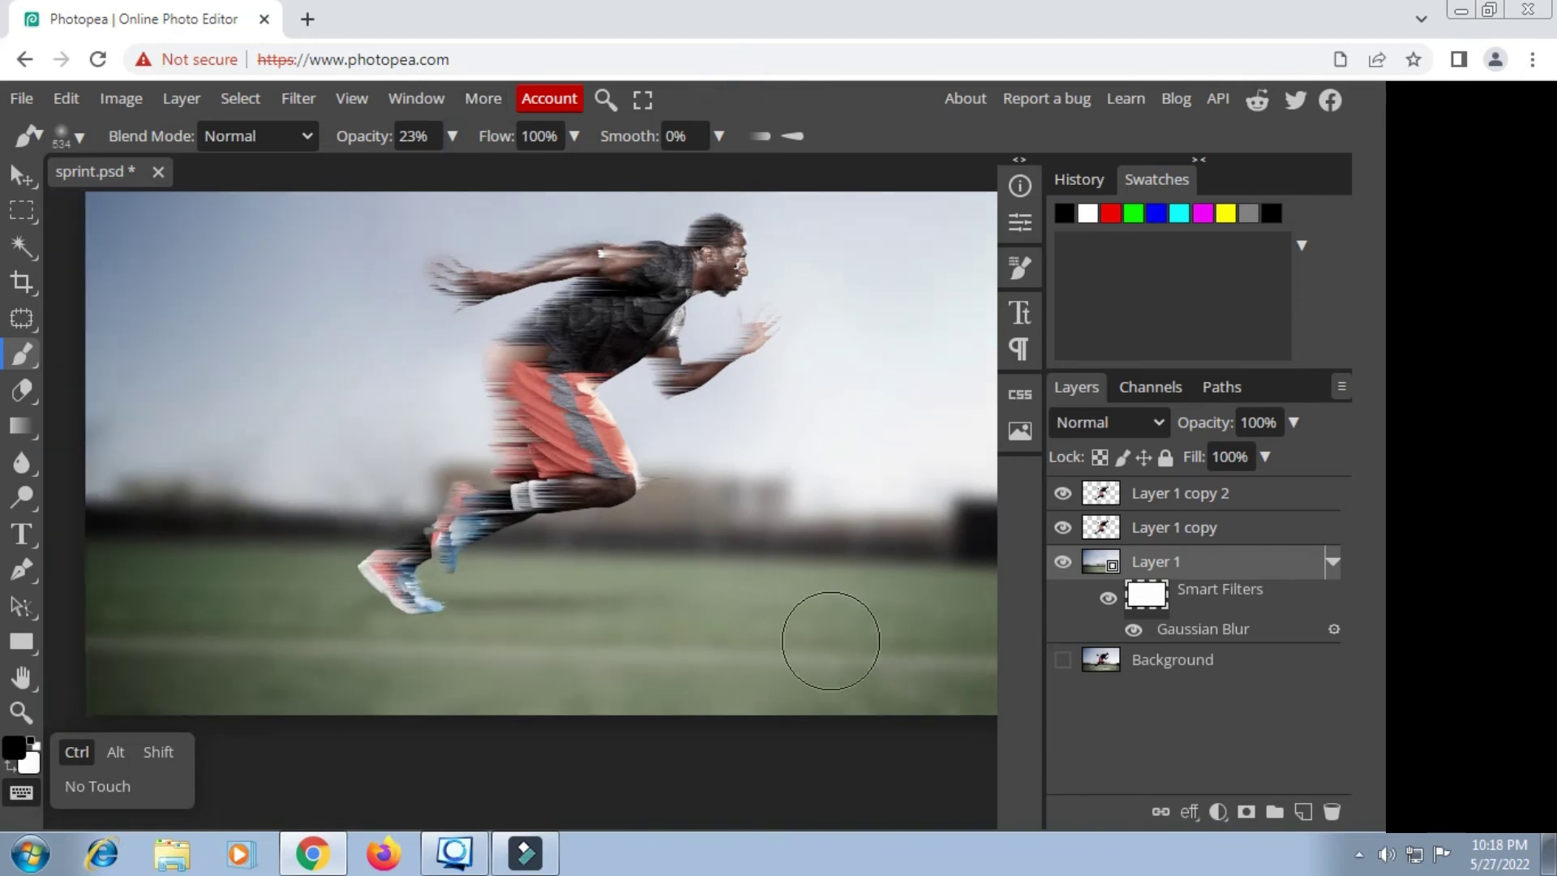
pyautogui.scroll(-1, 831, 640)
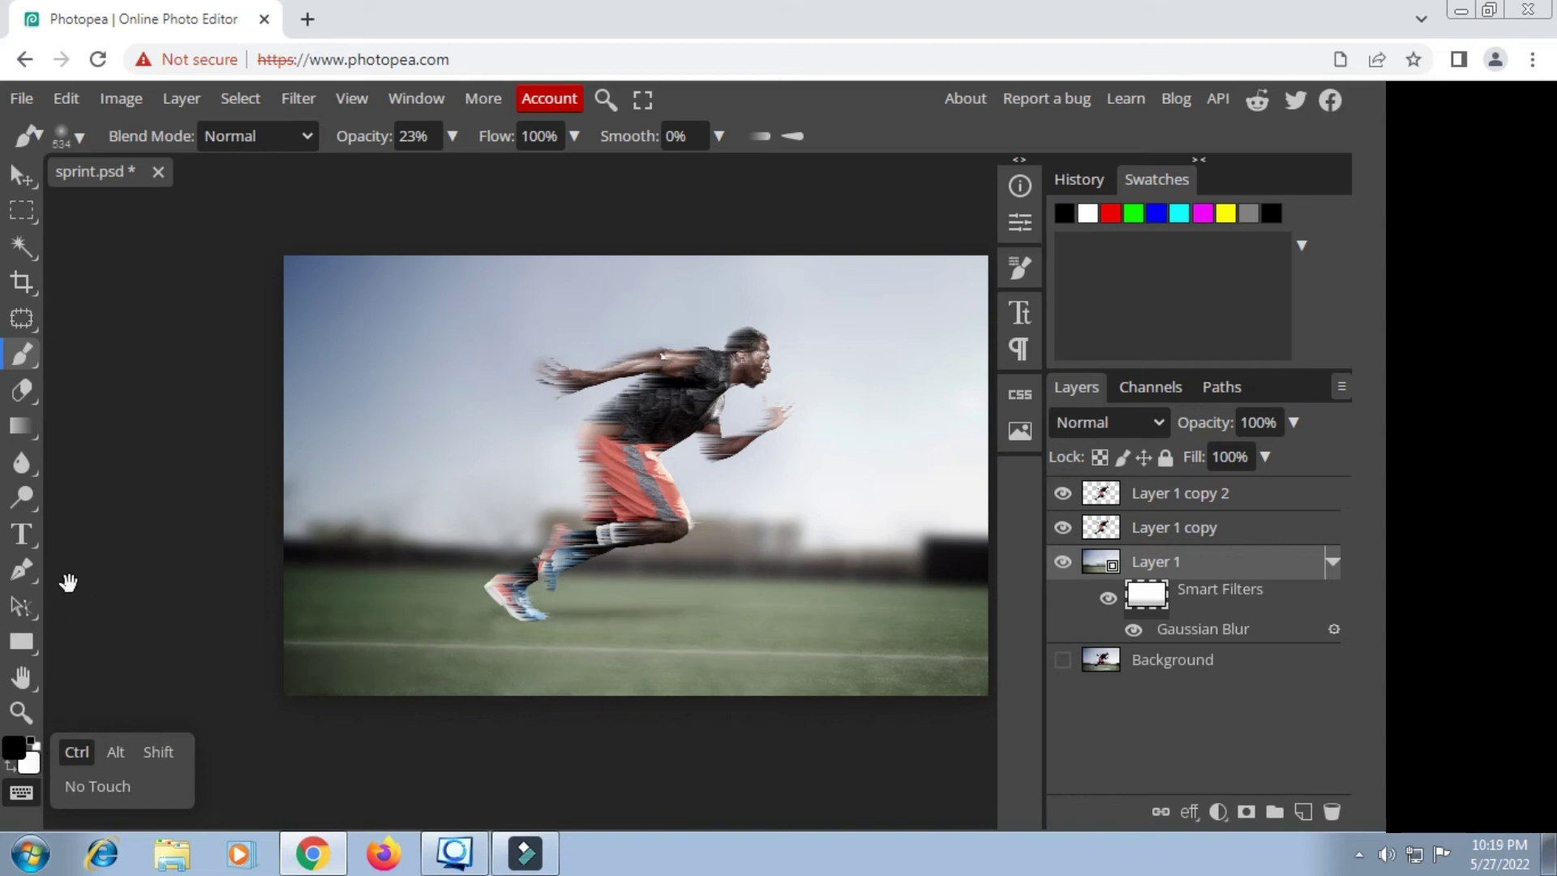
pyautogui.click(275, 587)
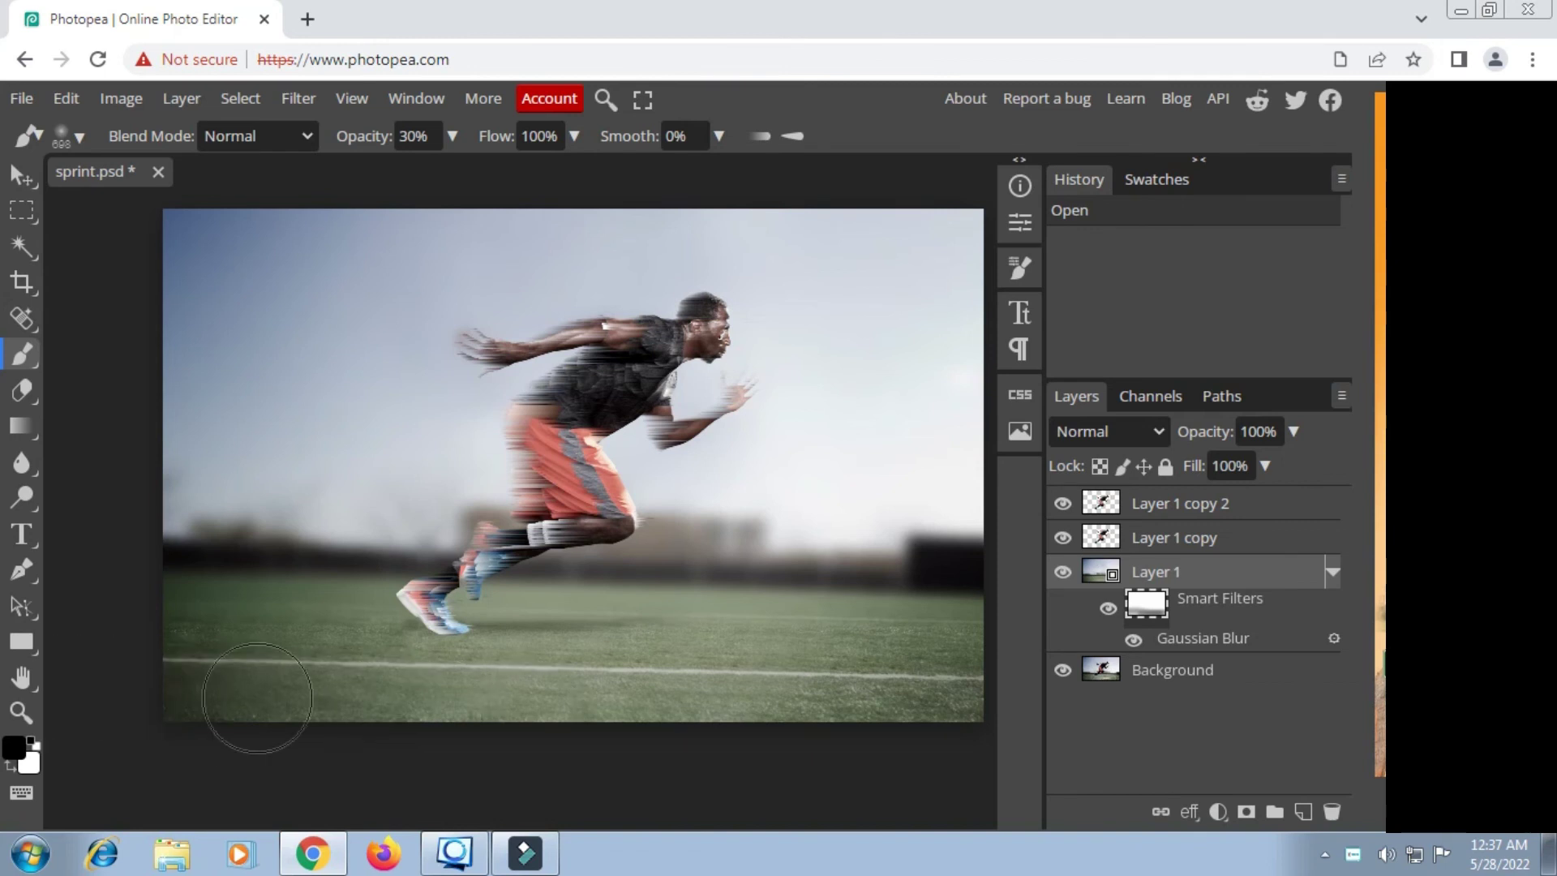
pyautogui.moveTo(259, 698); pyautogui.dragTo(243, 698)
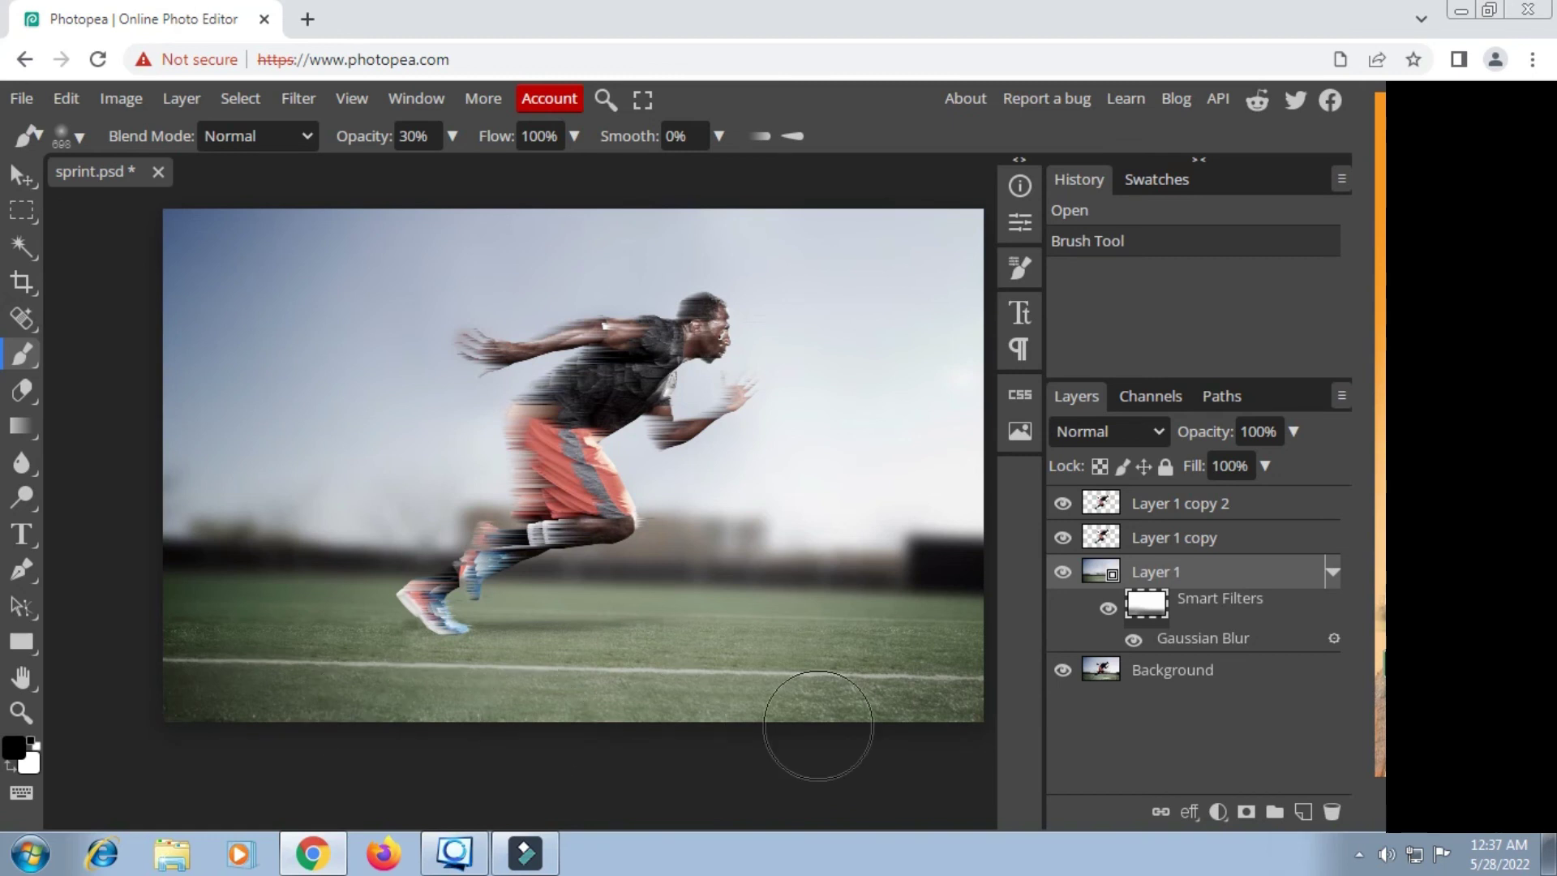
pyautogui.moveTo(955, 748); pyautogui.dragTo(964, 705)
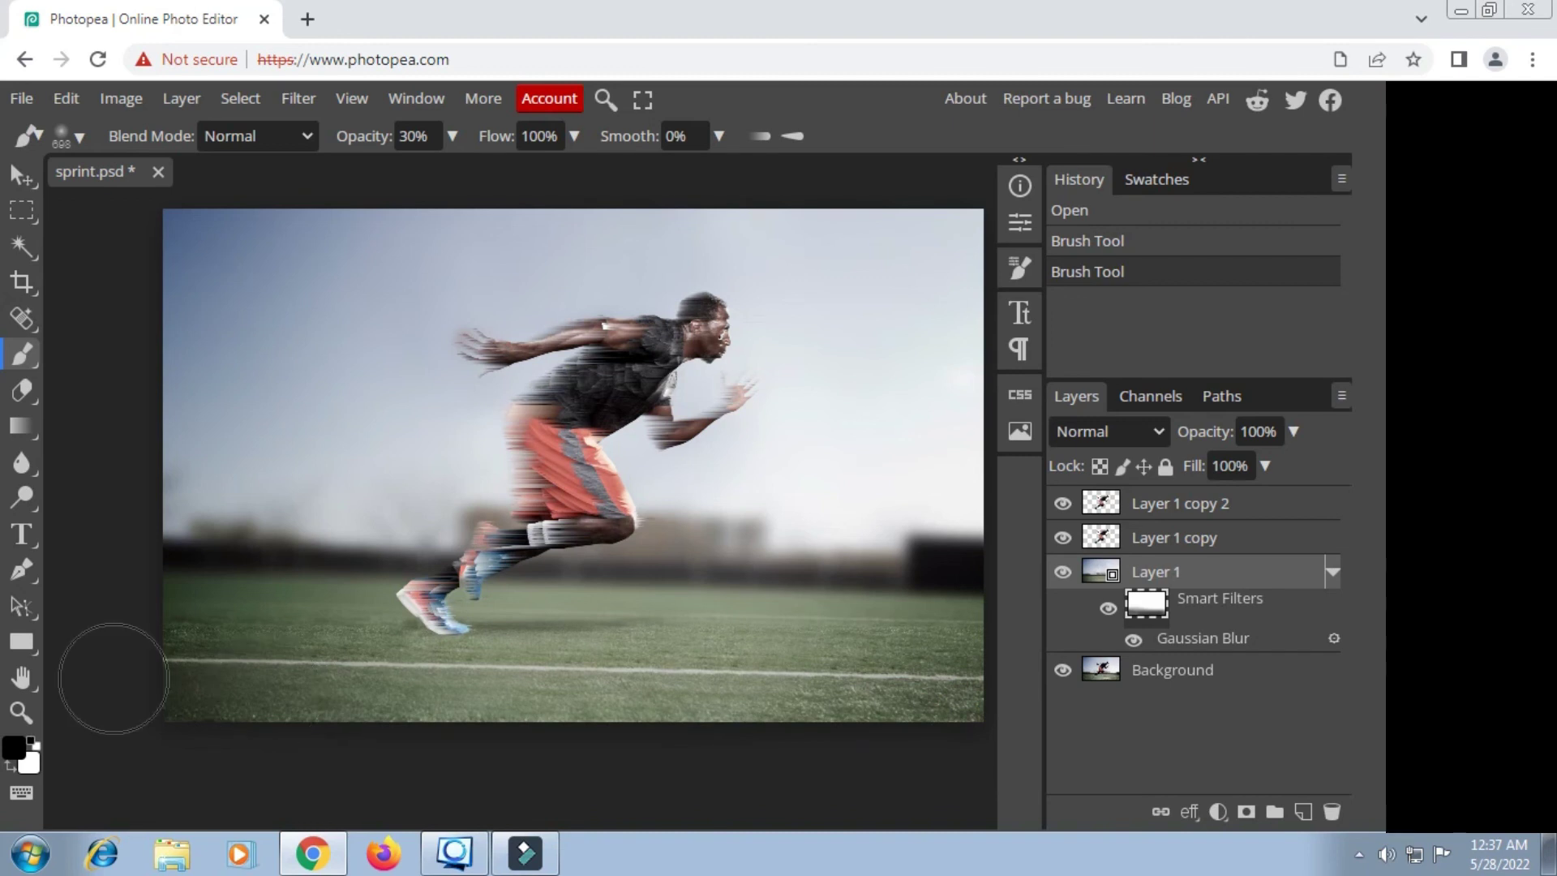
pyautogui.moveTo(104, 679); pyautogui.dragTo(121, 669)
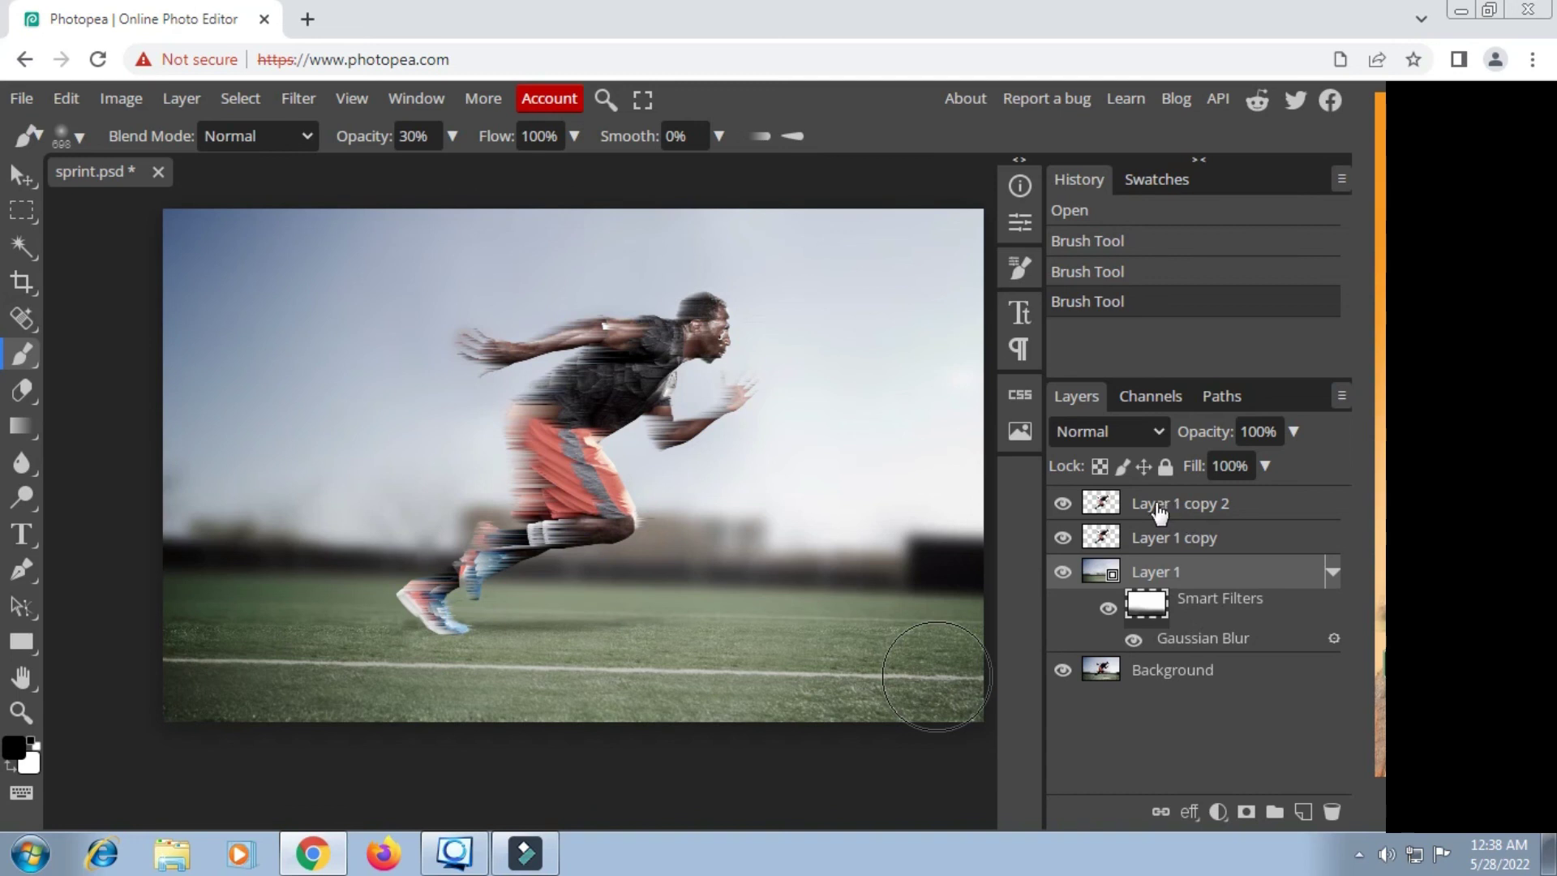
# Step: Select Layer 1, Layer 1 copy and Layer 1 copy 2 together and group them in a folder
pyautogui.click(15, 795)
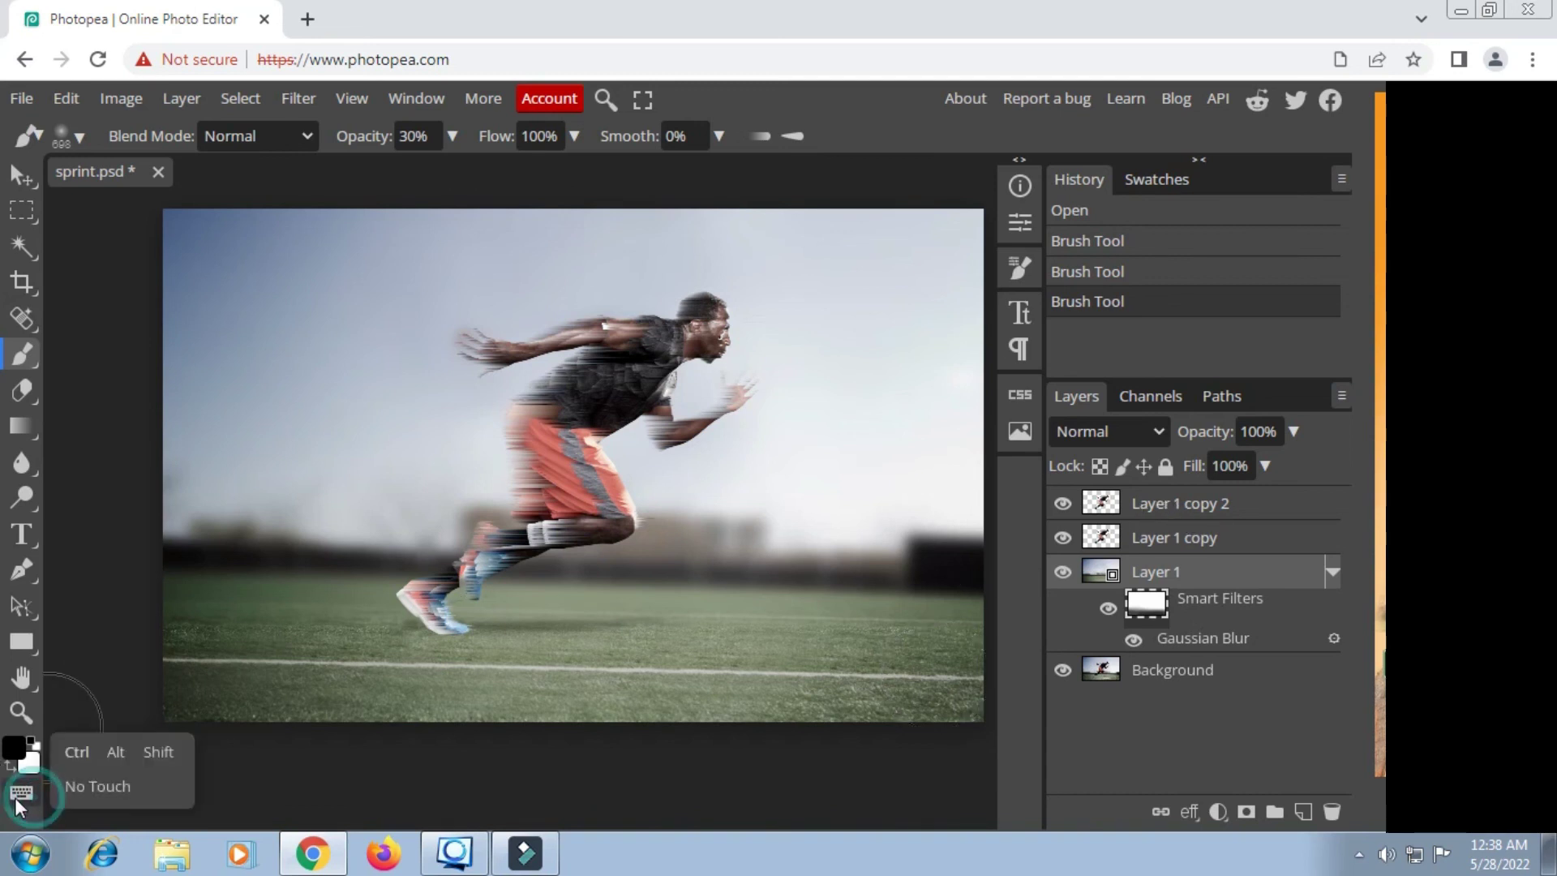
pyautogui.click(173, 752)
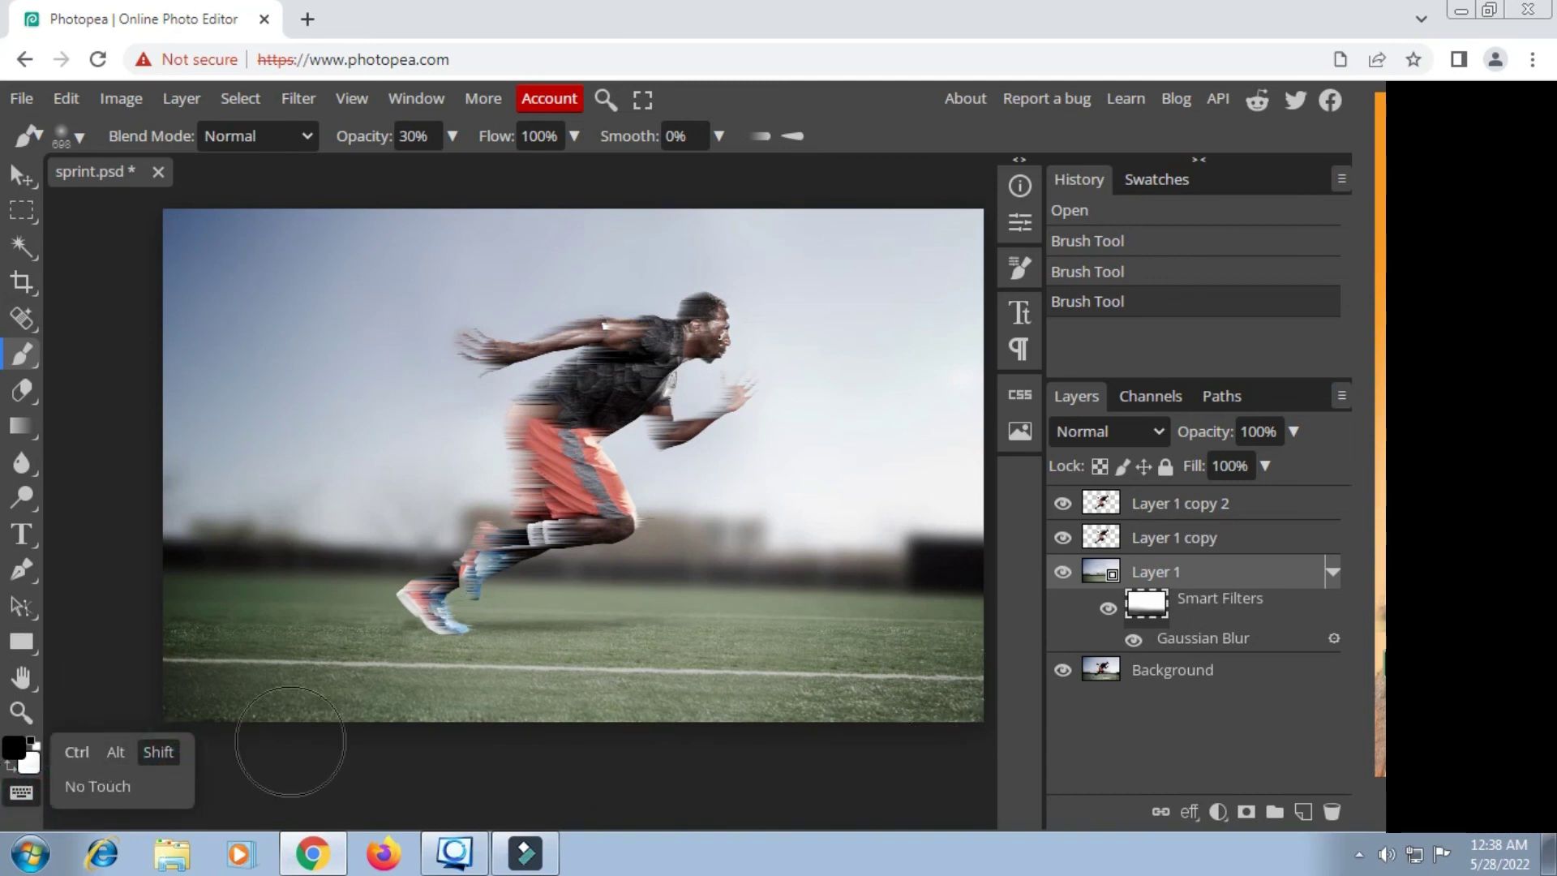
pyautogui.click(1235, 507)
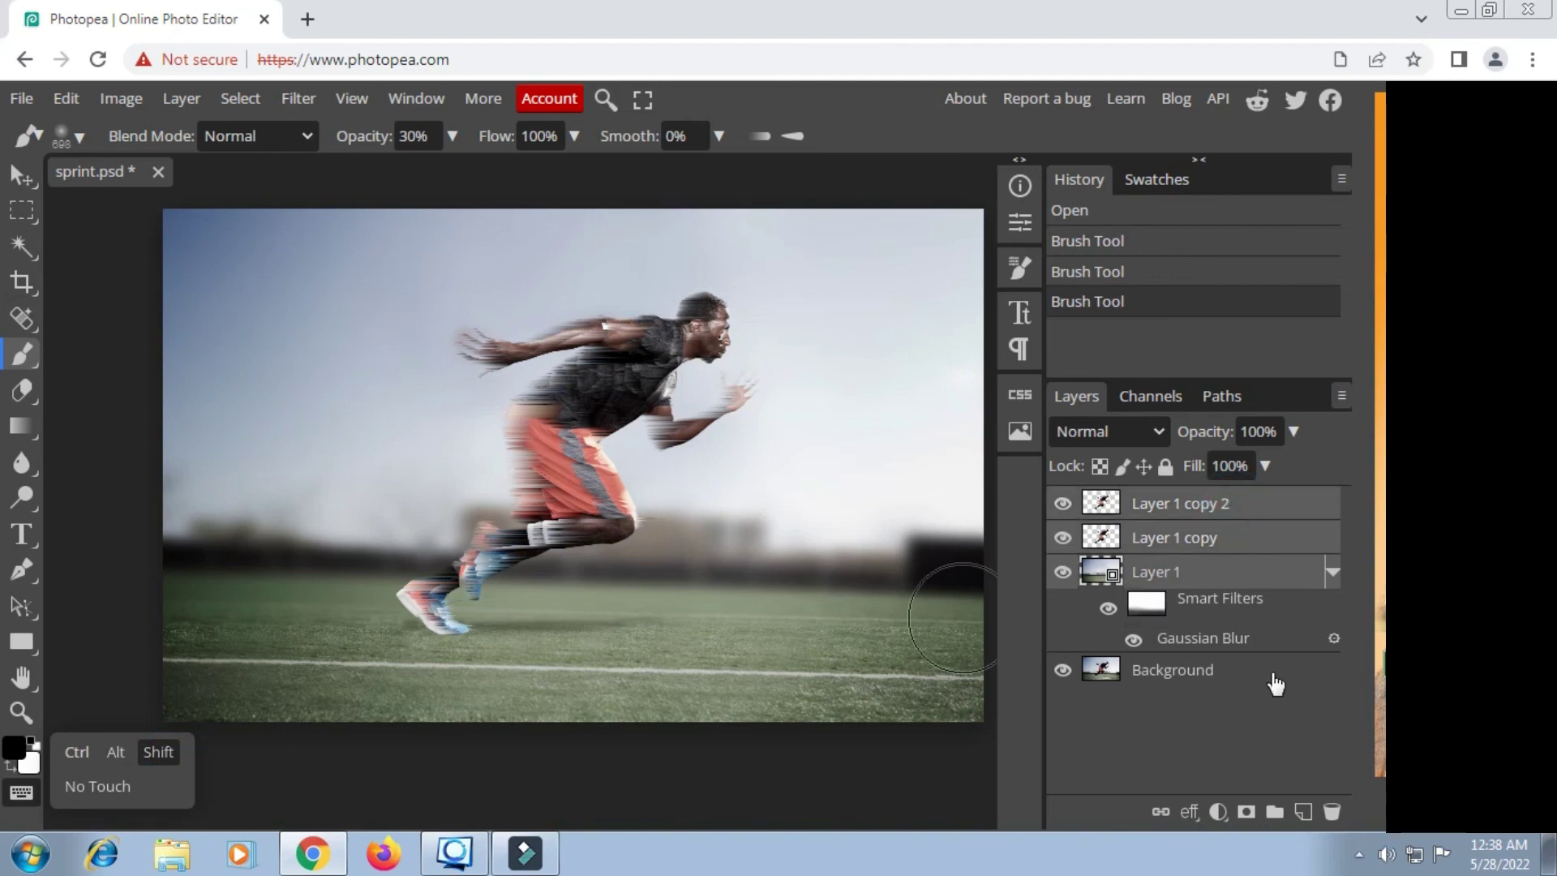
pyautogui.click(1276, 814)
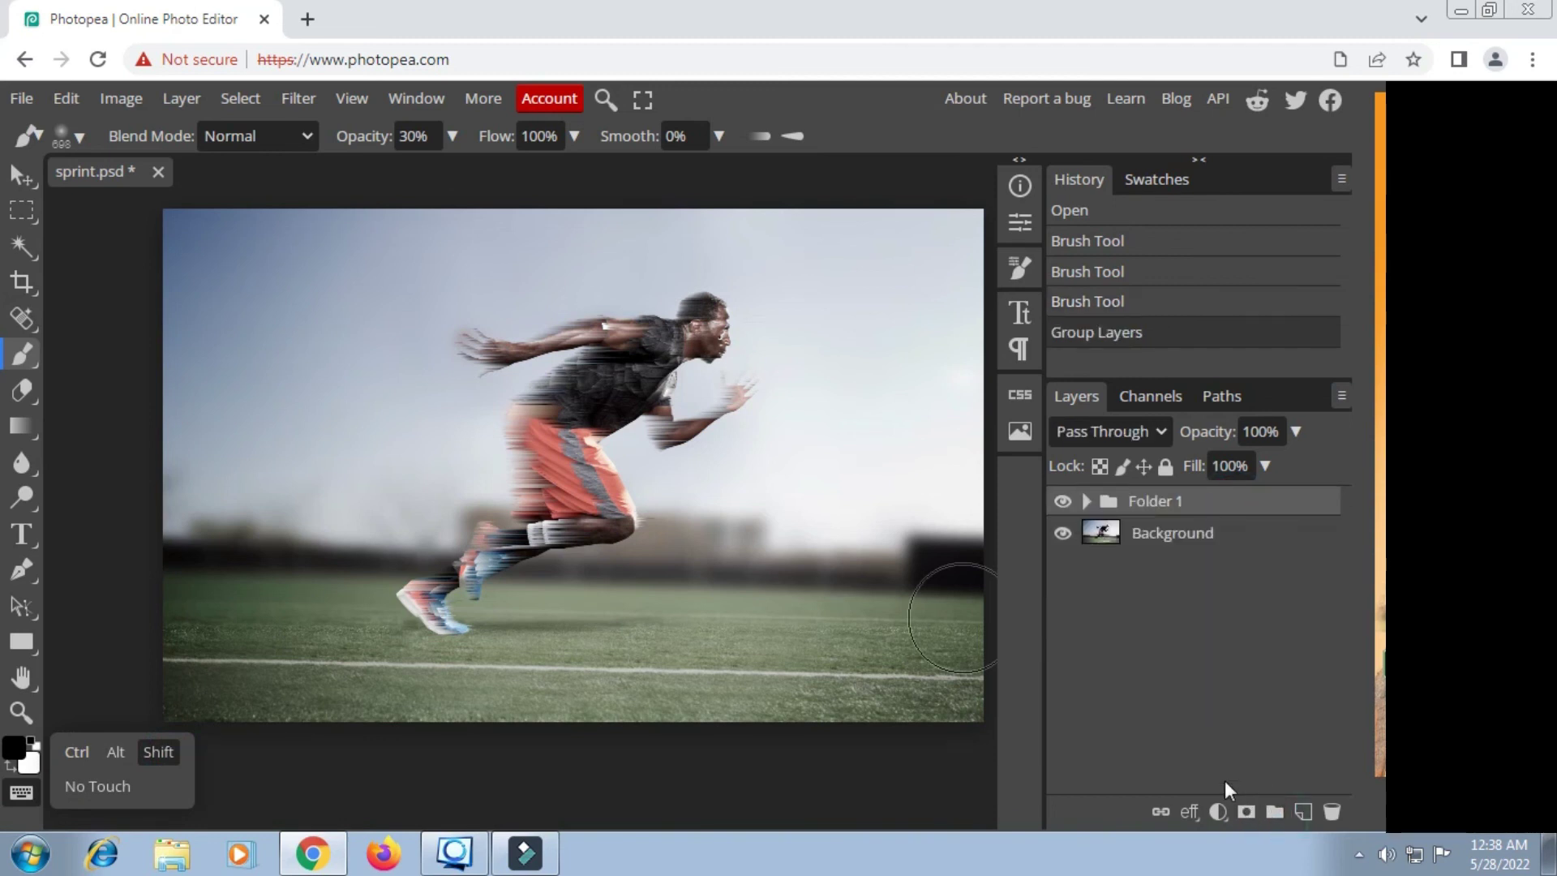
# Step: Compare the edited runner with the original photo by hiding and showing Folder 1, including close up
pyautogui.click(1064, 503)
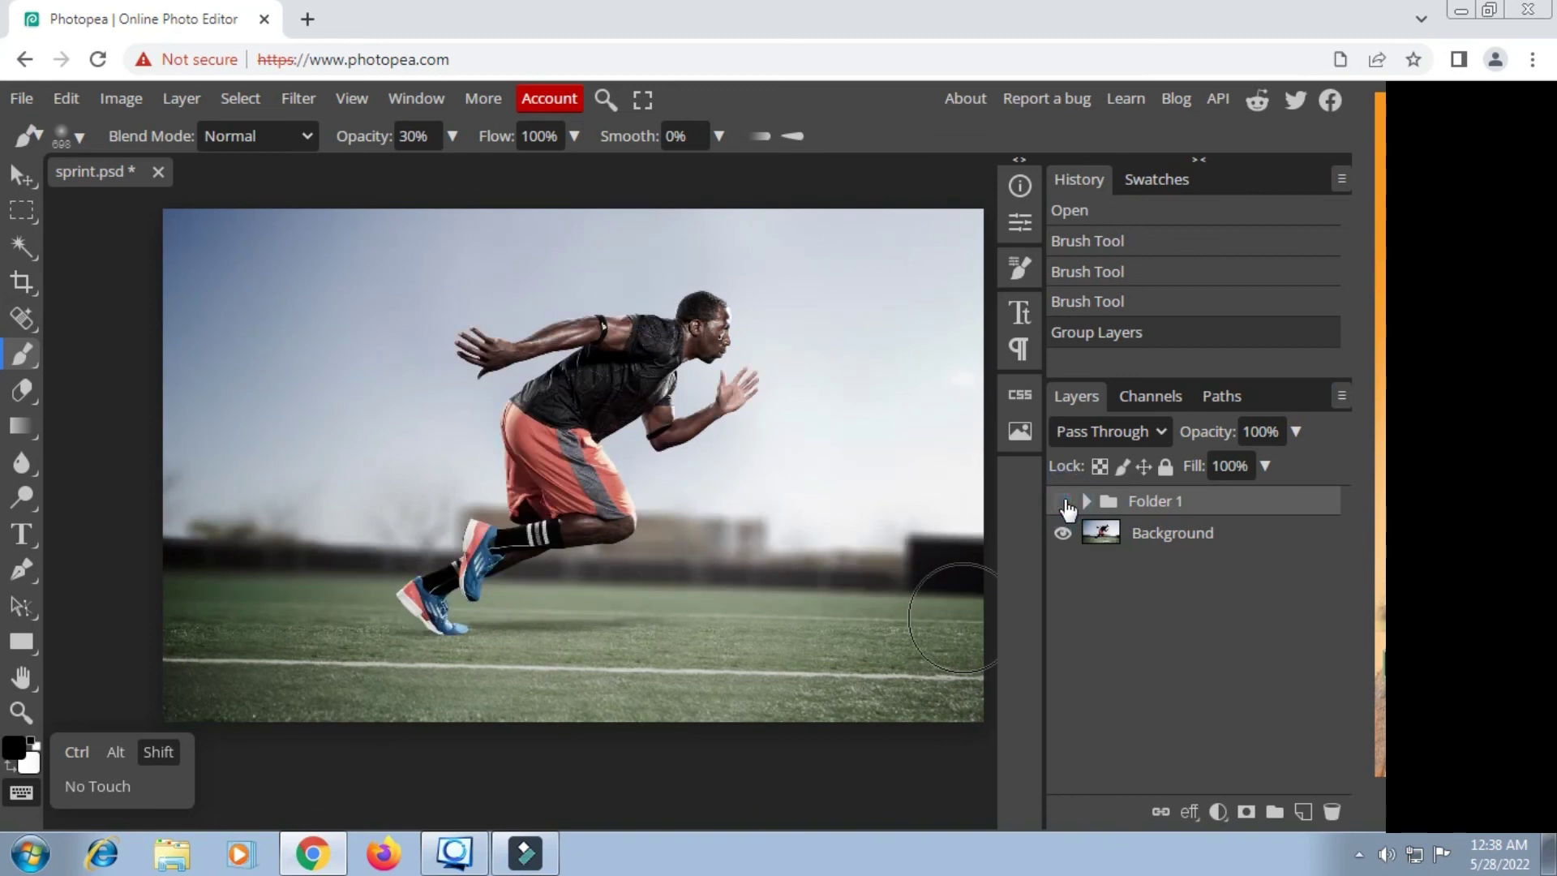
pyautogui.click(1063, 502)
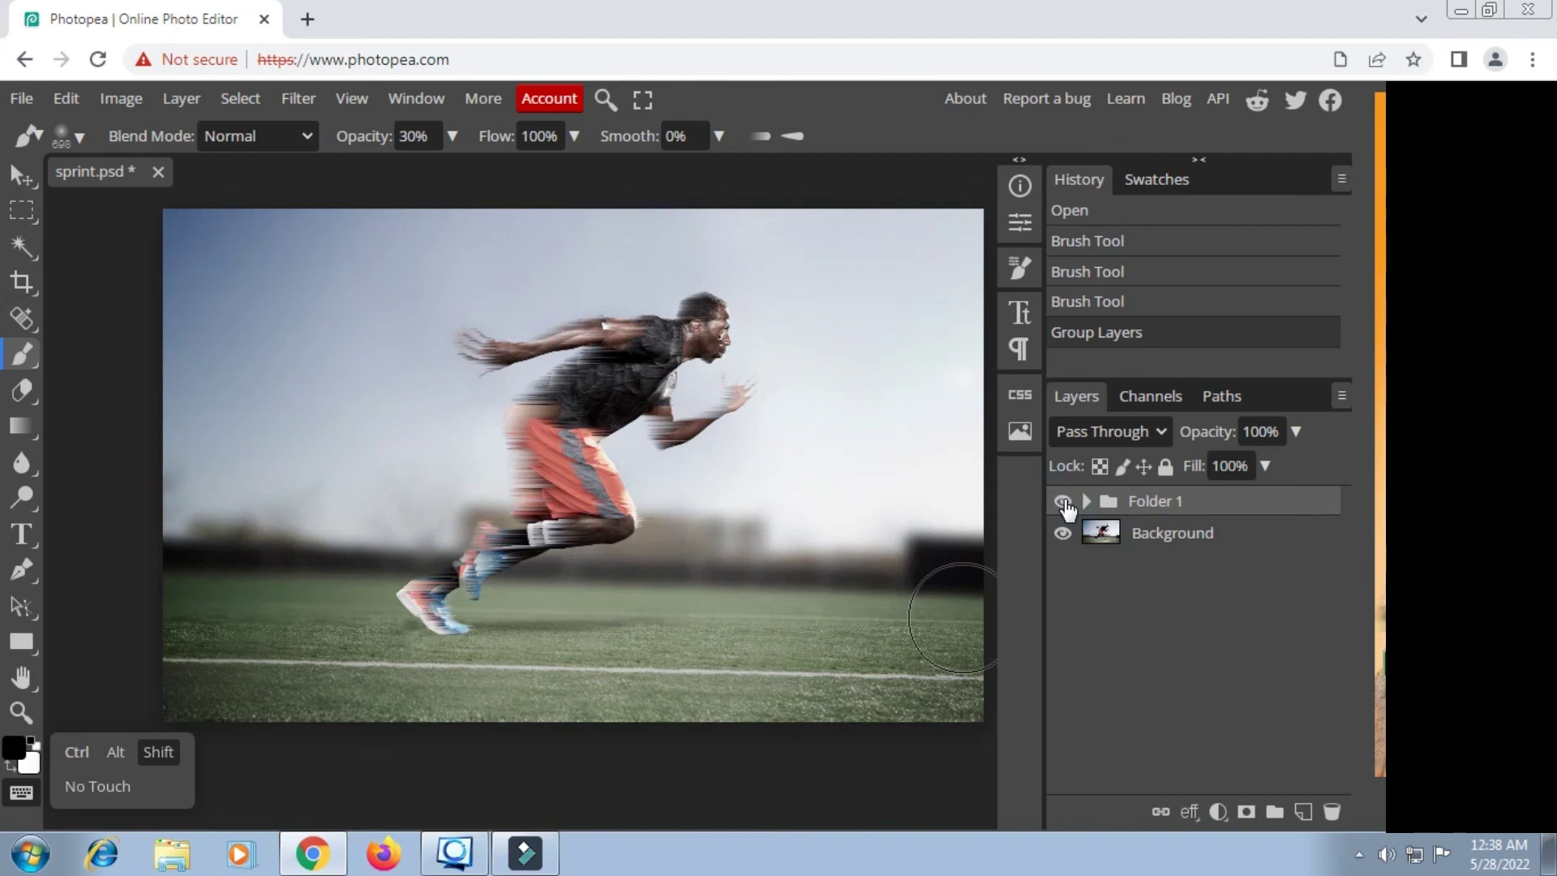
pyautogui.click(1064, 503)
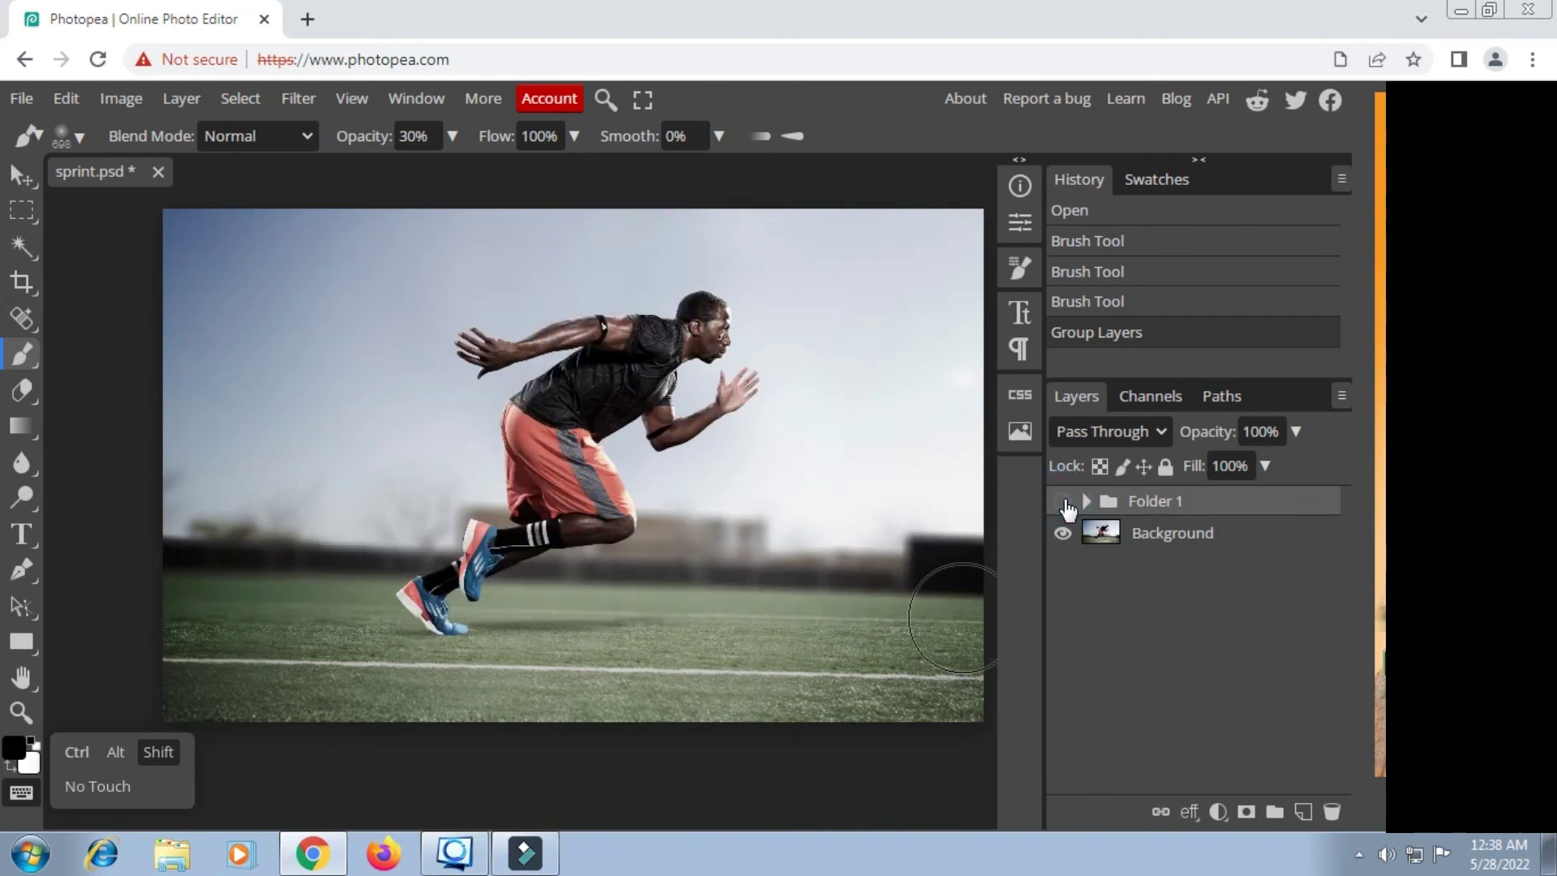
pyautogui.scroll(5, 657, 393)
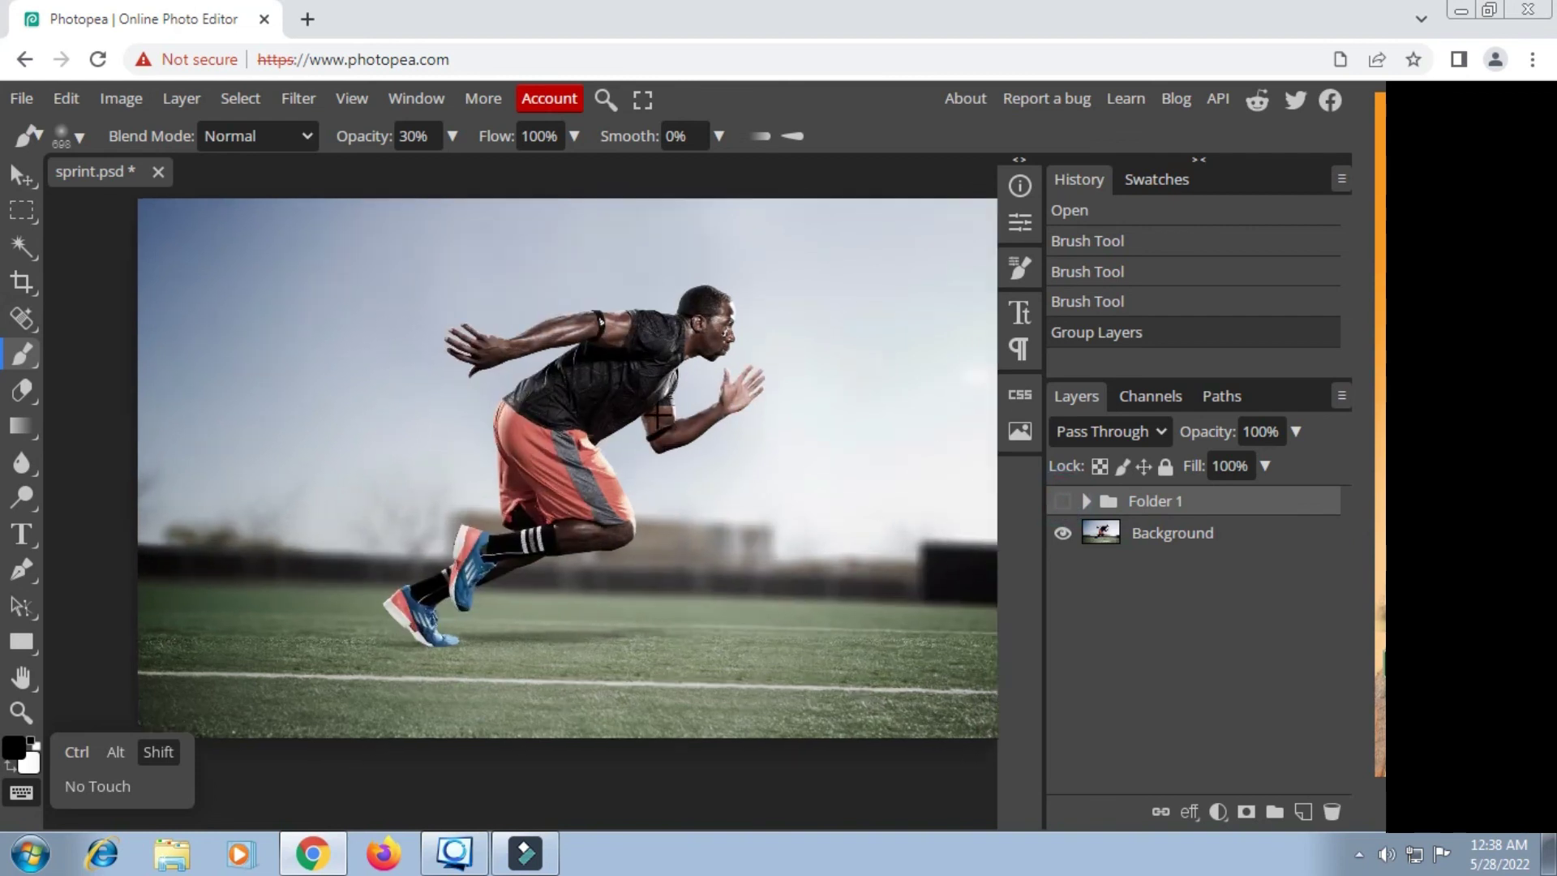
pyautogui.scroll(2, 665, 402)
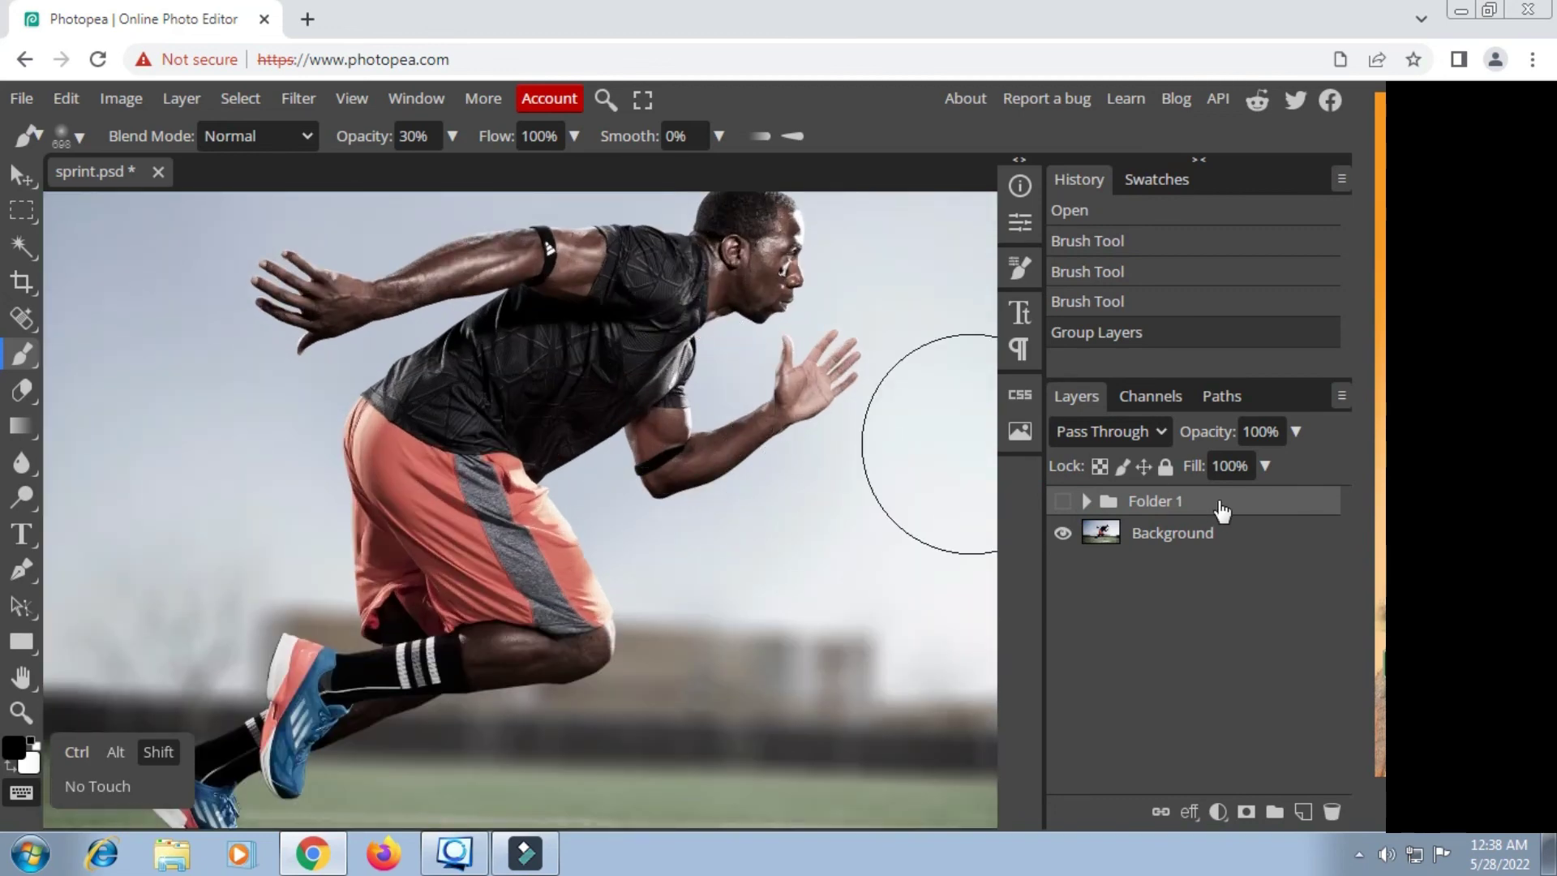
pyautogui.click(1061, 502)
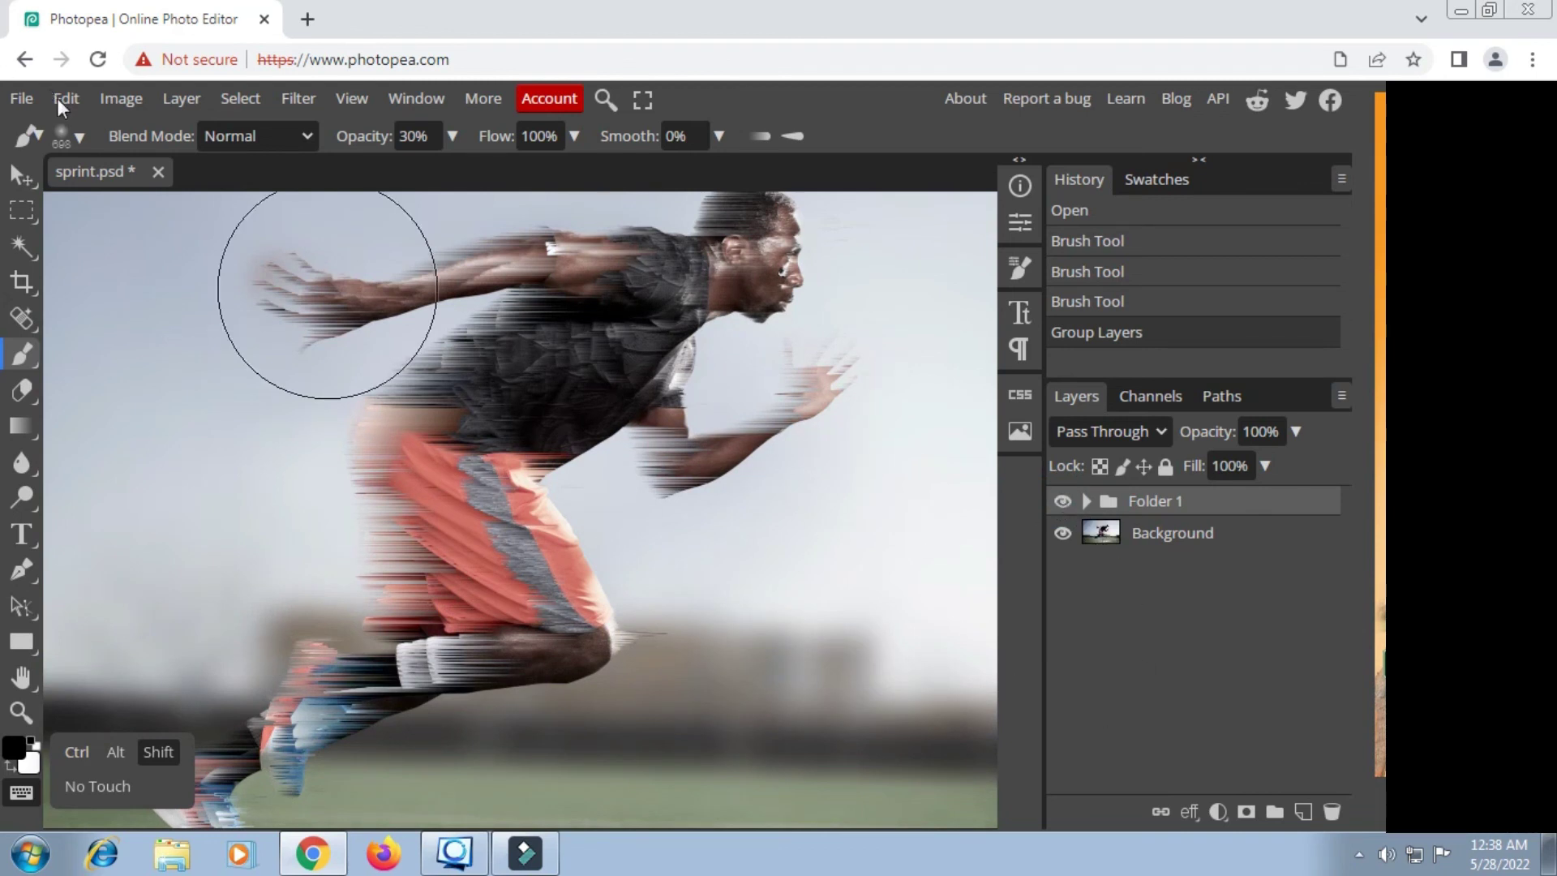
# Step: Export the image as a JPG named sprint with the quality set to 100%
pyautogui.click(24, 99)
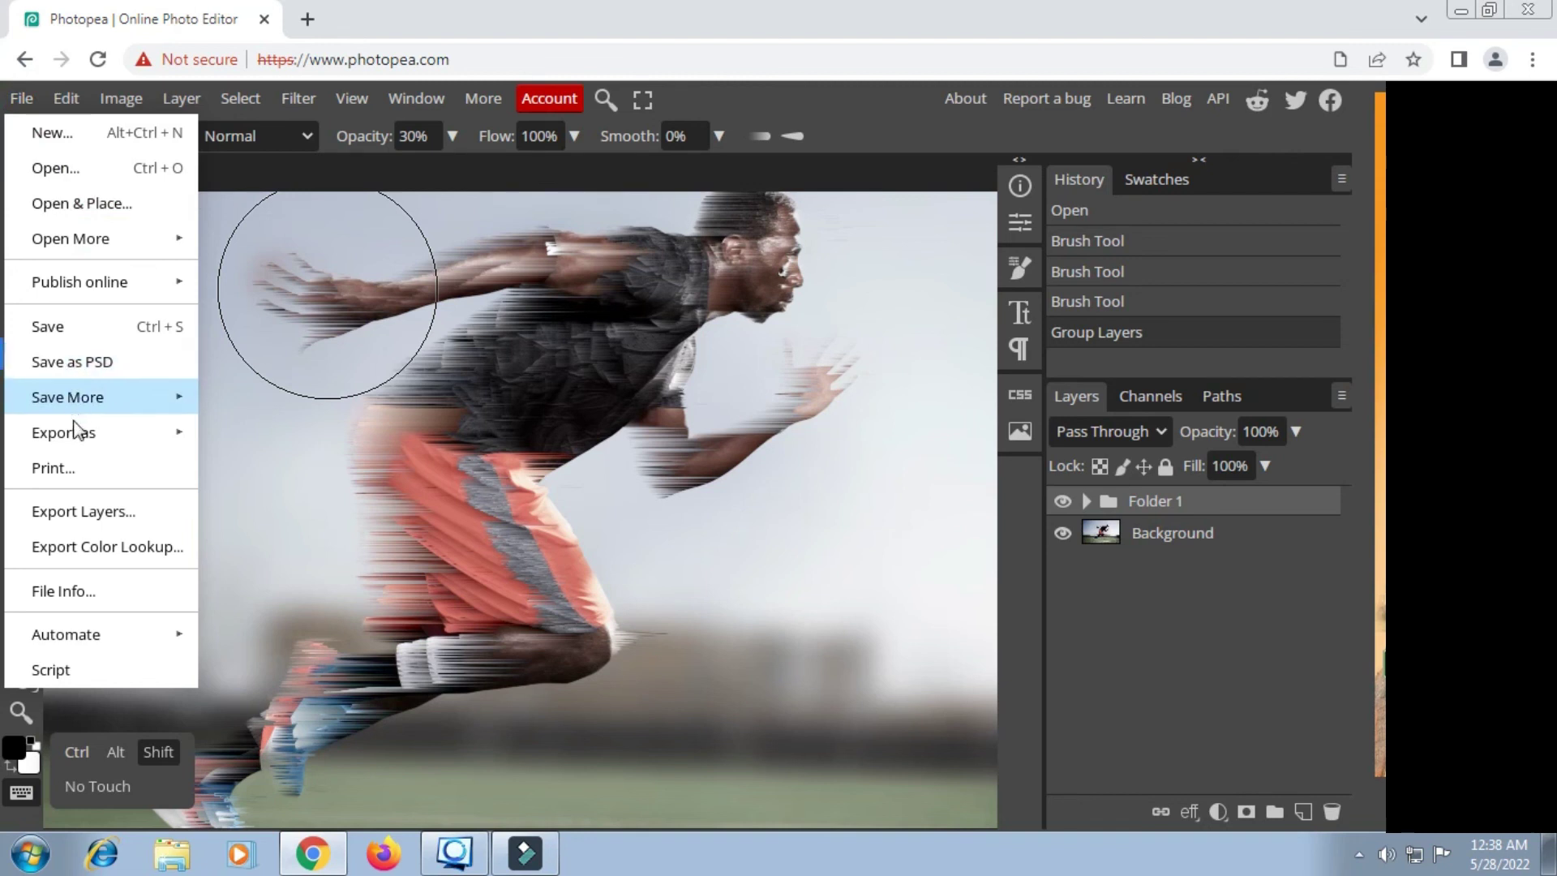
pyautogui.moveTo(100, 438)
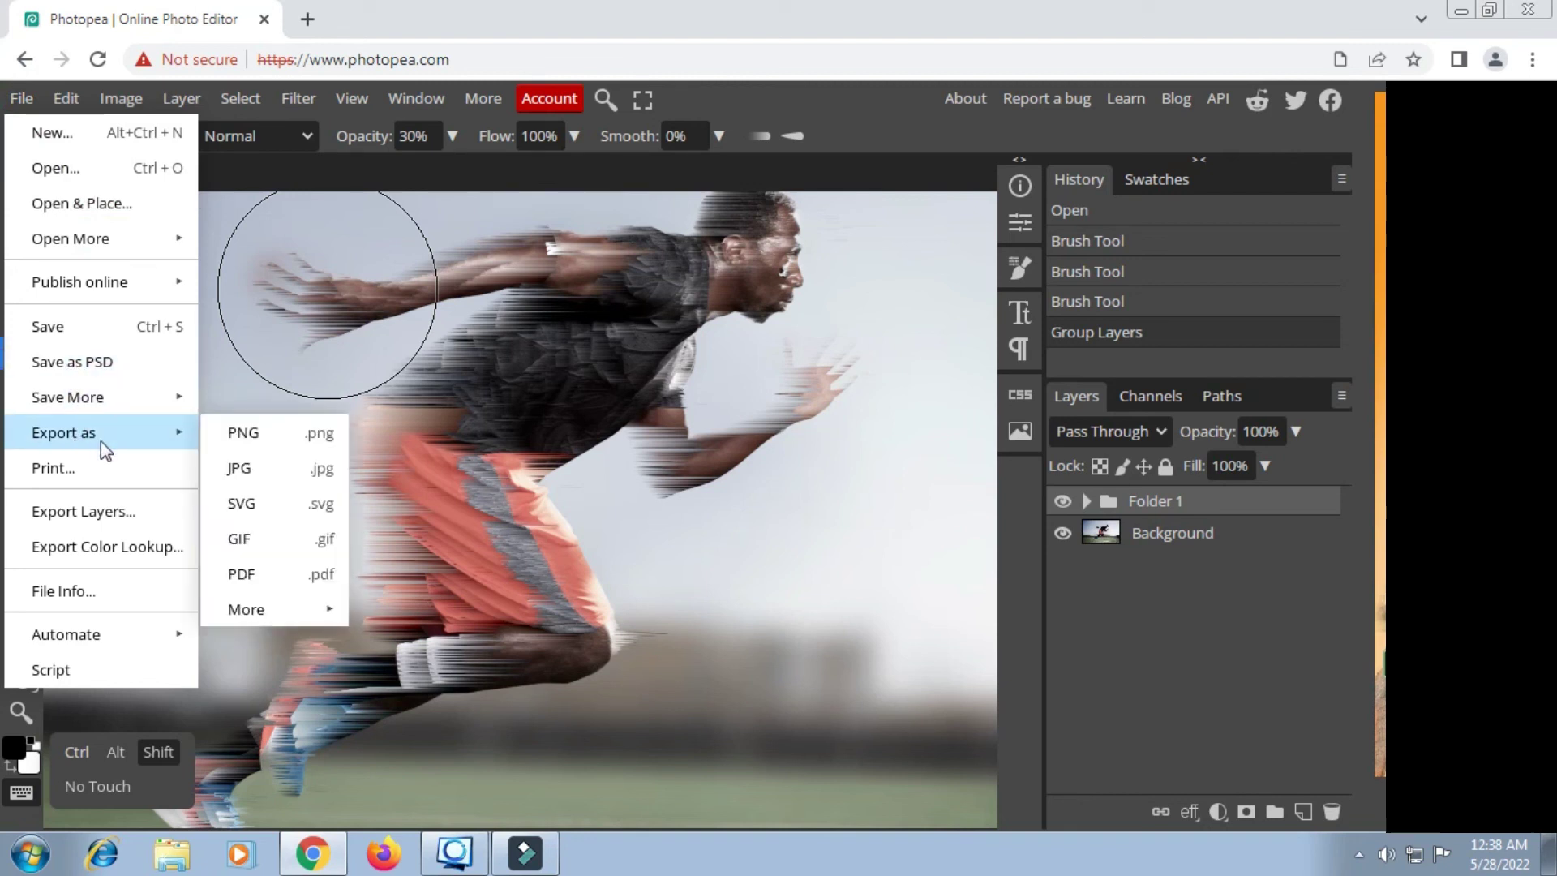
pyautogui.click(257, 474)
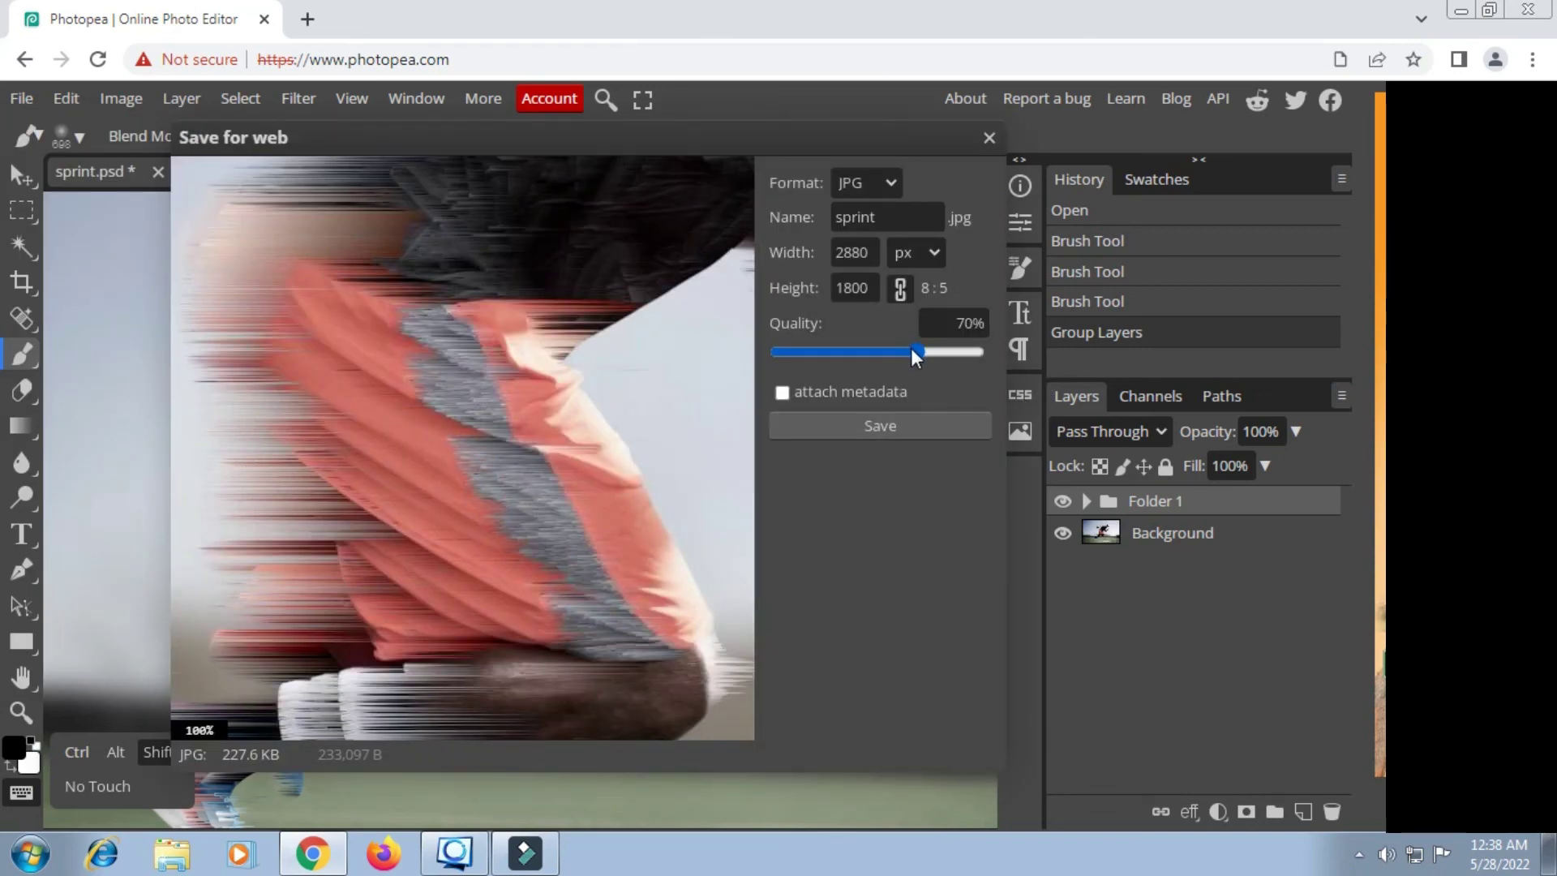
pyautogui.moveTo(915, 352); pyautogui.dragTo(1010, 360)
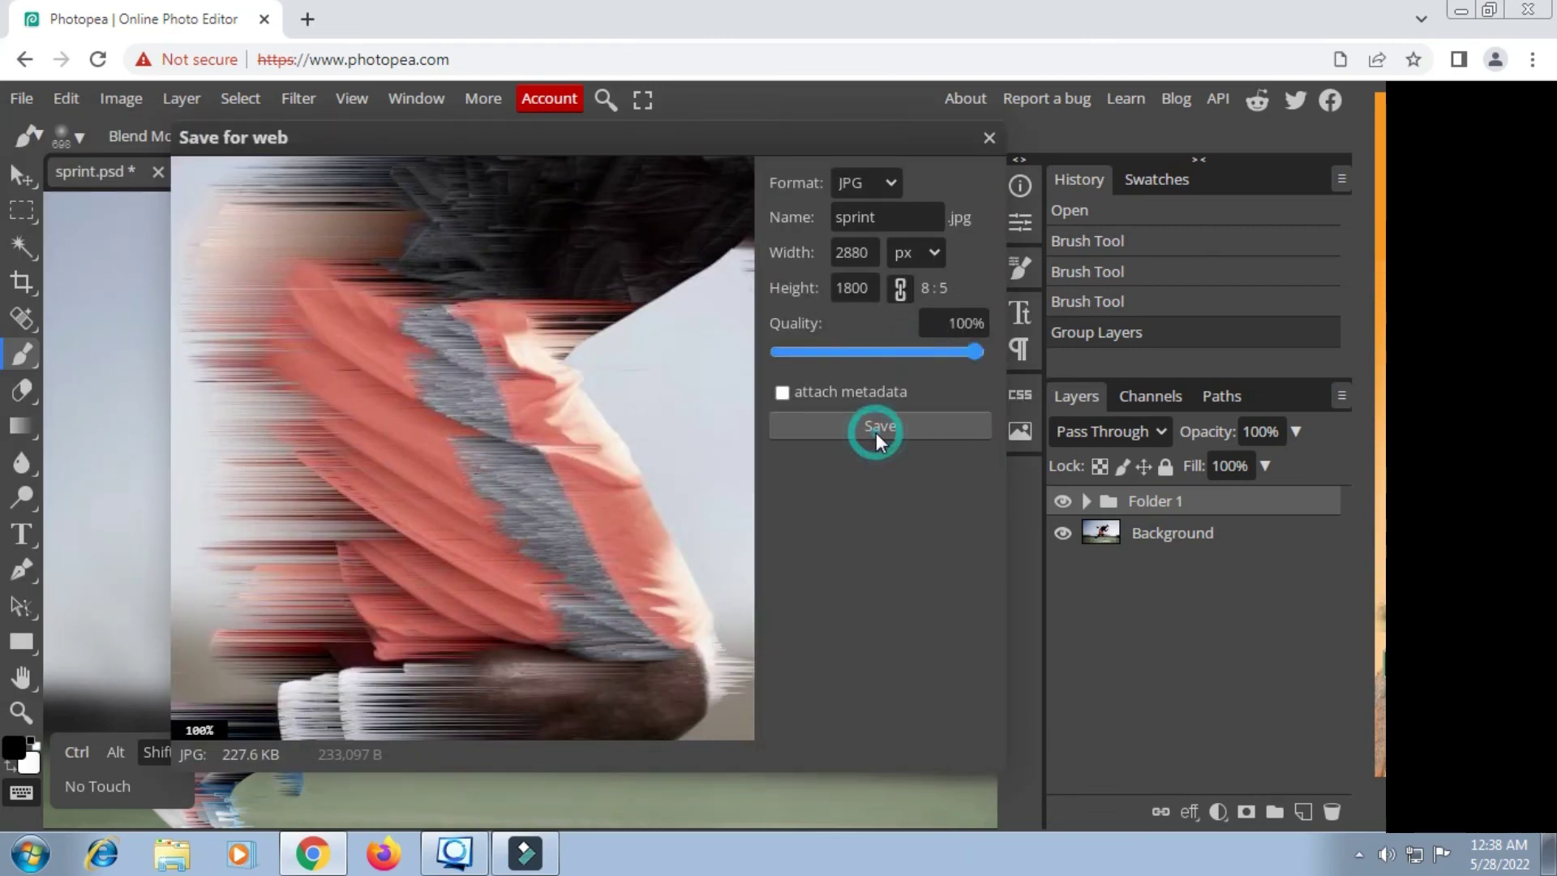